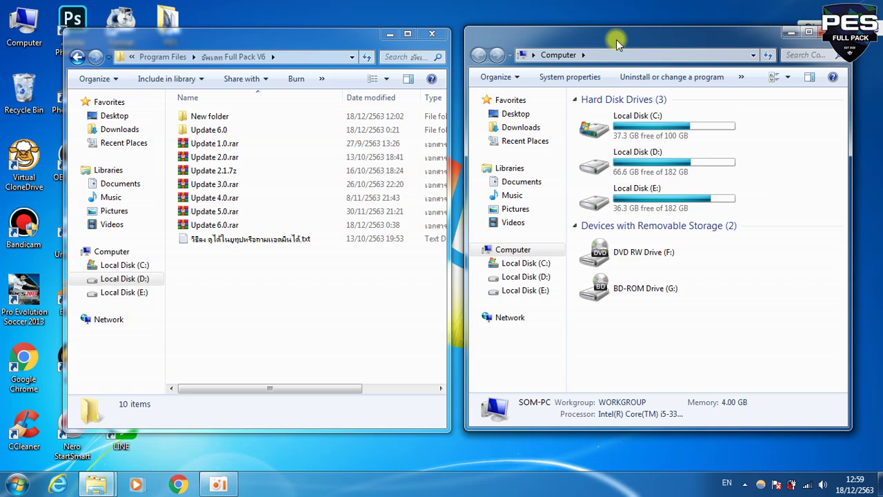
# Look inside the Update 6.0 folder, then return to the package folder listing.
pyautogui.click(240, 120)
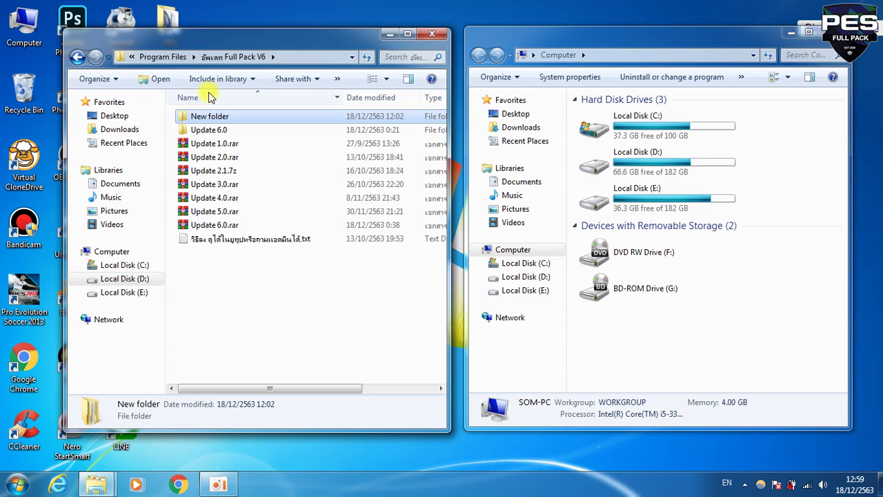
pyautogui.click(211, 131)
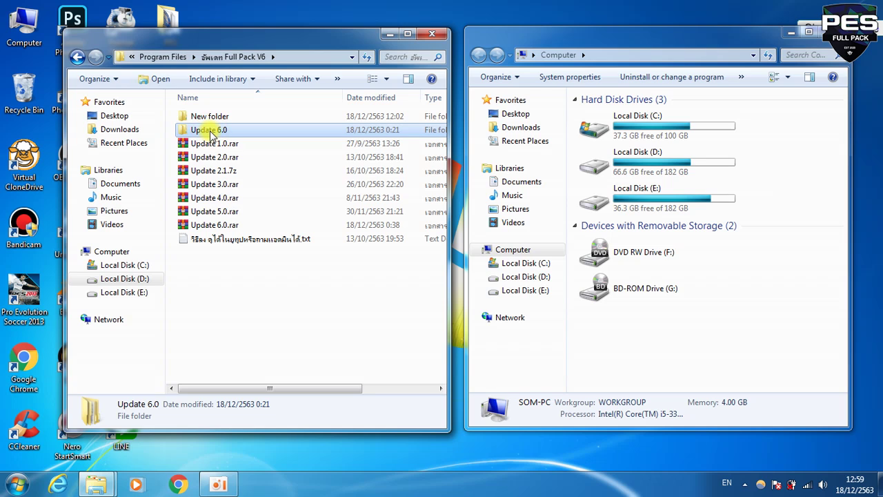
pyautogui.doubleClick(211, 131)
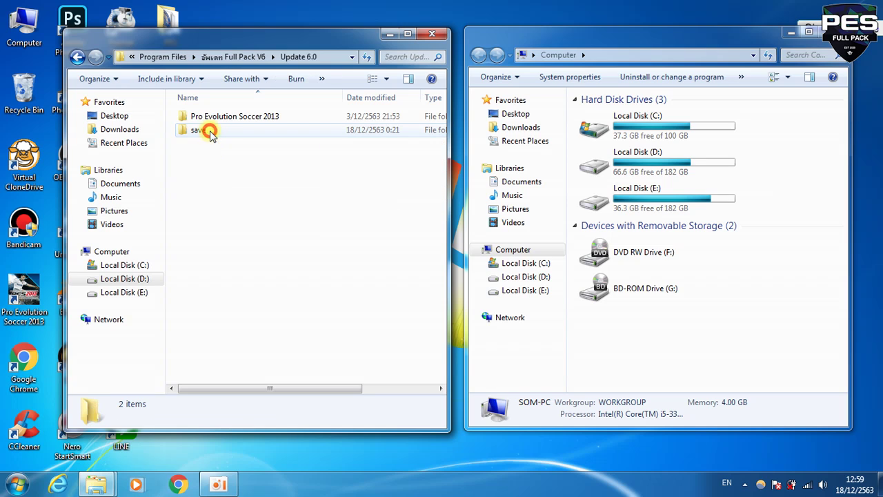
pyautogui.click(76, 57)
pyautogui.click(261, 277)
pyautogui.rightClick(263, 278)
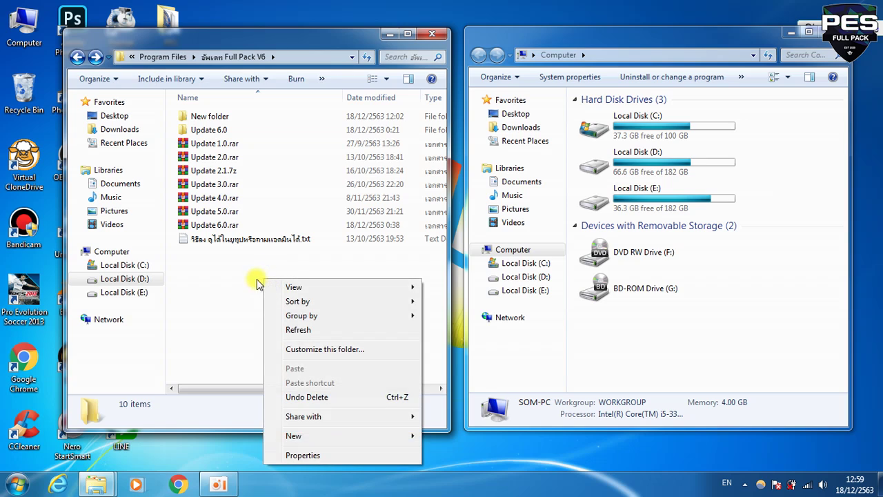
pyautogui.click(219, 276)
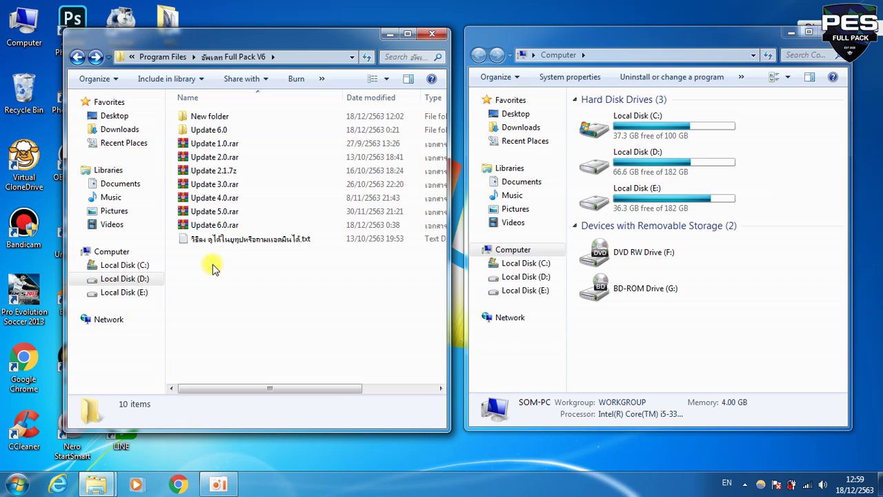
# Switch the selection between the Update 6.0 folder and the Update 5.0.rar archive.
pyautogui.click(214, 131)
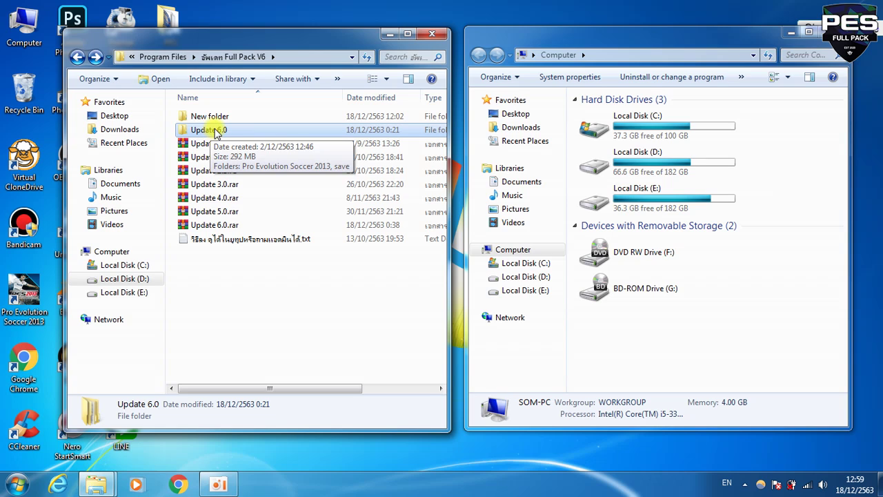
pyautogui.click(218, 212)
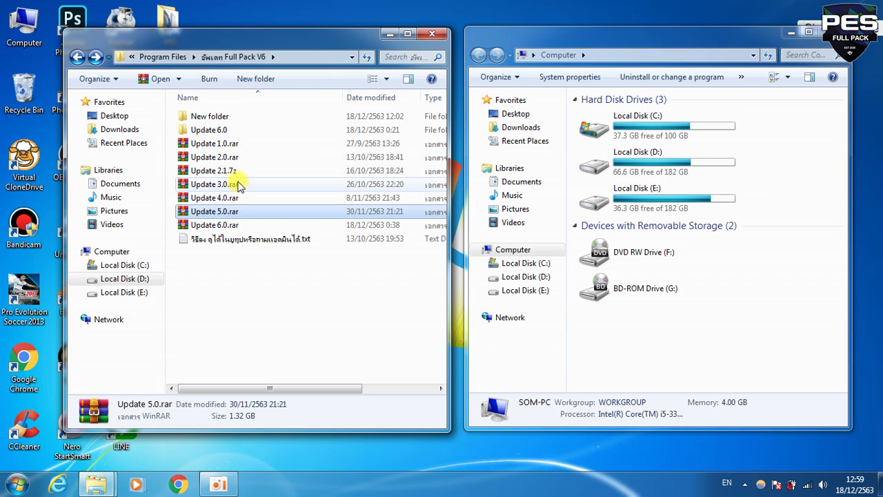
pyautogui.click(214, 133)
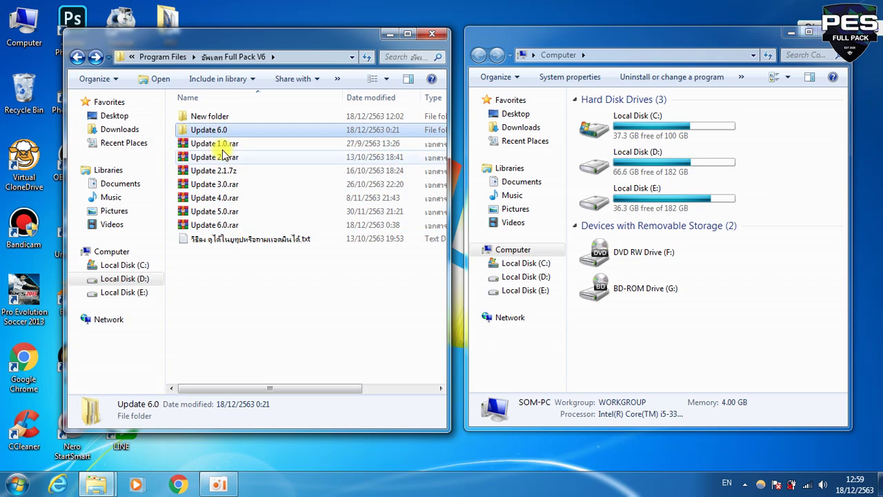
pyautogui.click(217, 214)
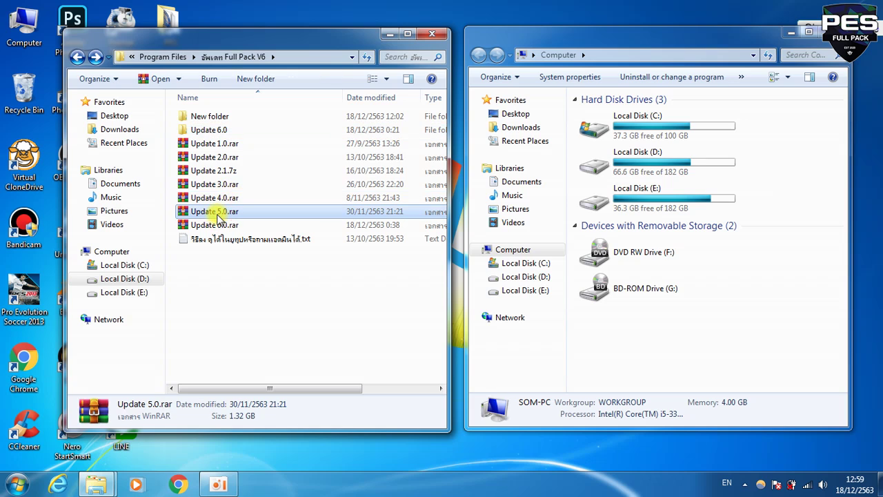
pyautogui.click(211, 131)
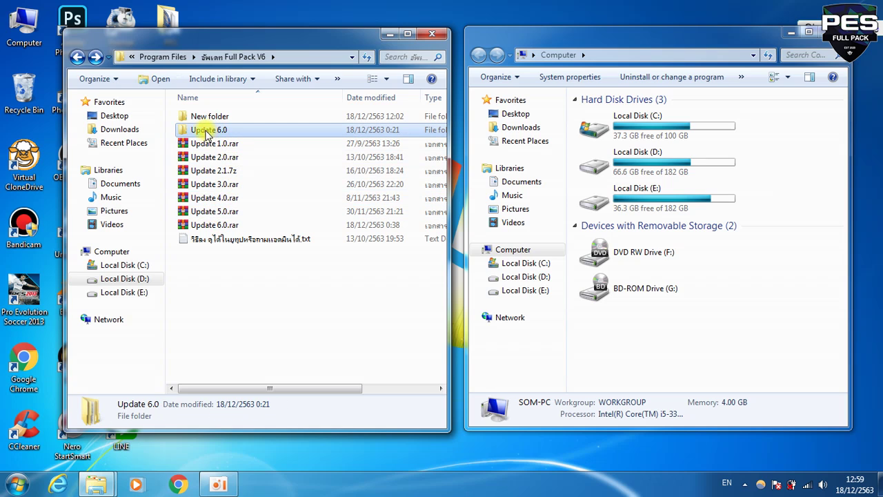
# Go through the archives from Update 1.0.rar to Update 6.0.rar, then clear the selection.
pyautogui.moveTo(186, 129)
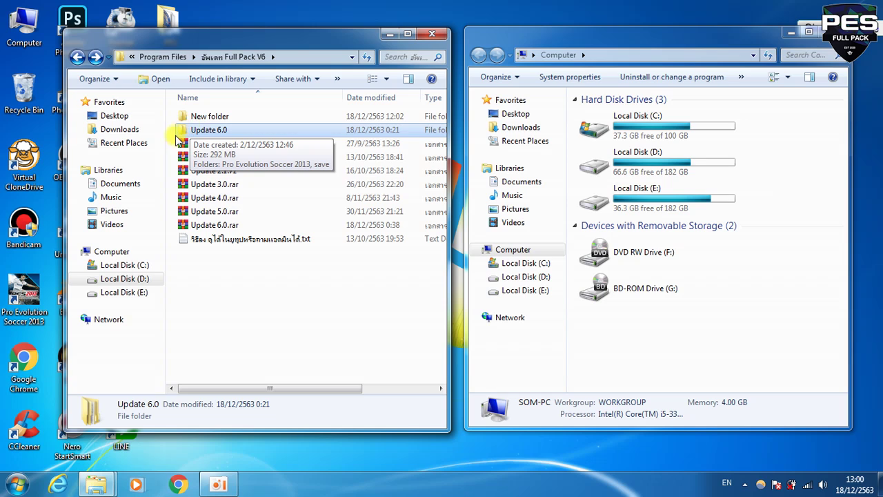
pyautogui.click(220, 144)
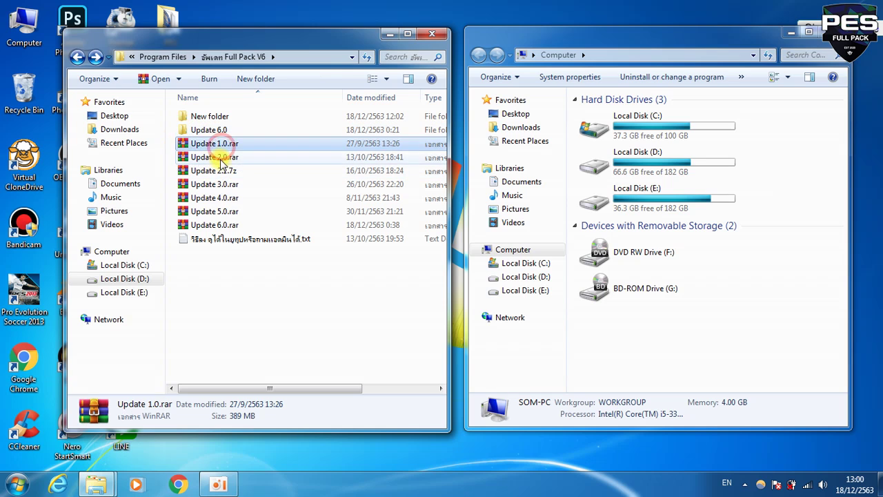
pyautogui.click(221, 156)
pyautogui.click(221, 170)
pyautogui.click(222, 184)
pyautogui.click(223, 197)
pyautogui.click(225, 211)
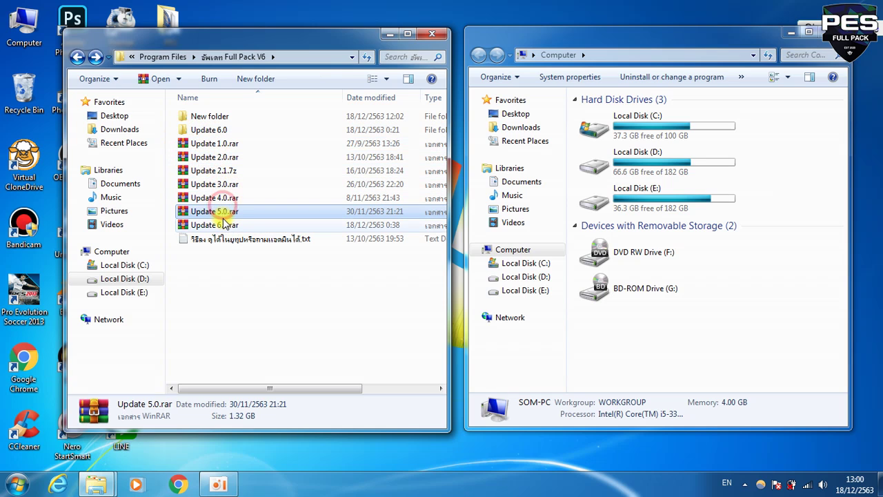
pyautogui.click(221, 225)
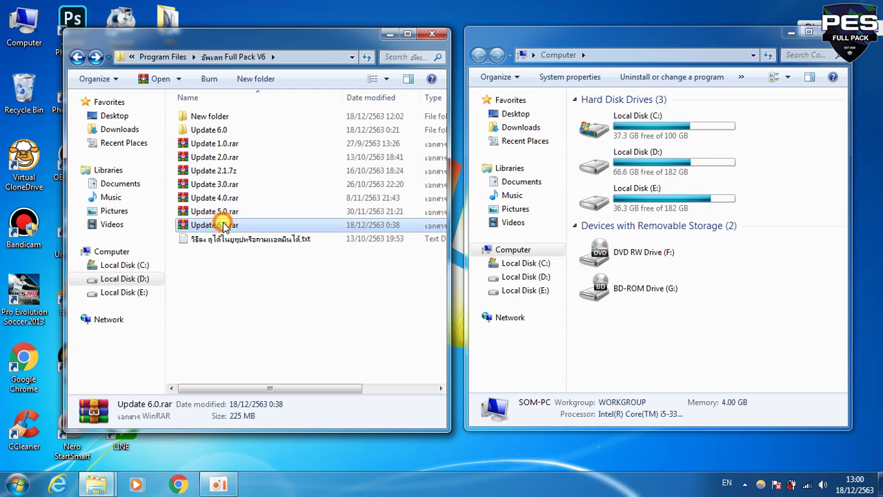
pyautogui.click(220, 291)
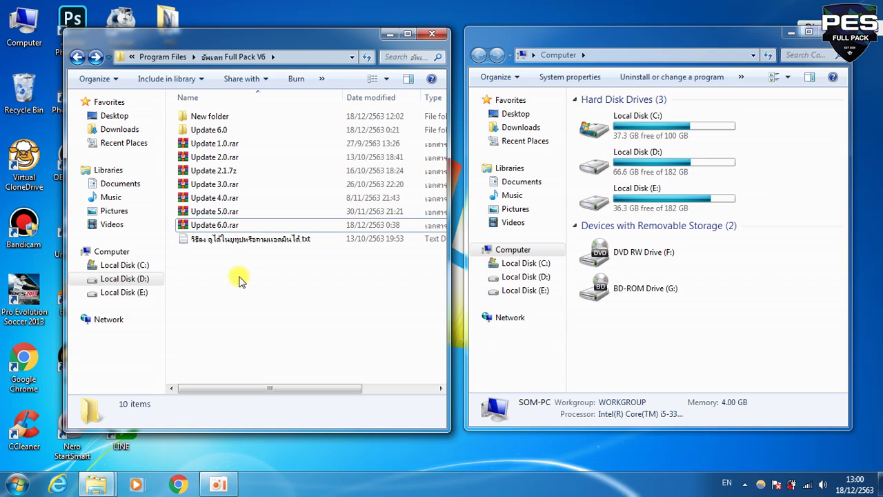
# Open Update 6.0.rar in WinRAR, enter the archive password and confirm it.
pyautogui.click(219, 130)
pyautogui.click(211, 225)
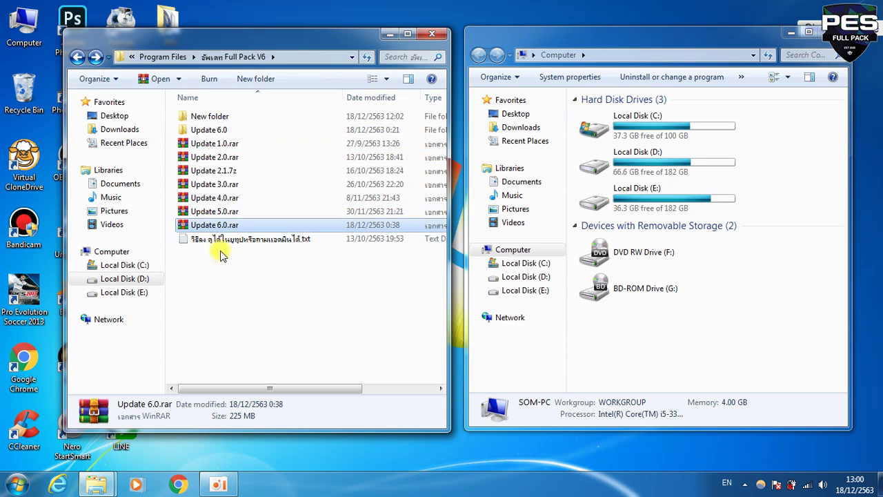
pyautogui.doubleClick(211, 227)
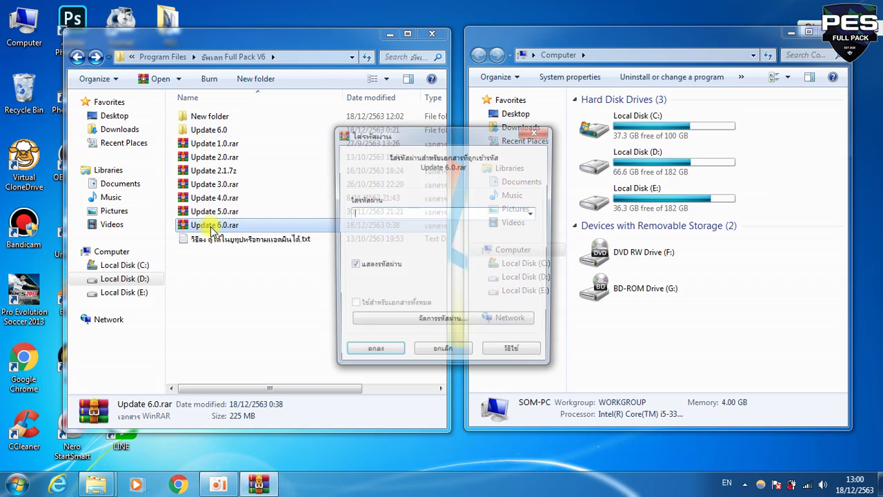
pyautogui.click(374, 214)
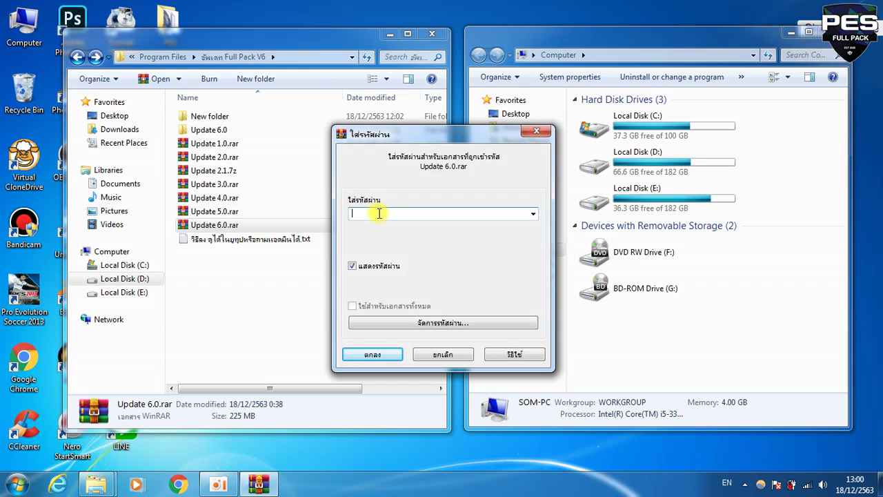
pyautogui.write('fp6')
pyautogui.doubleClick(373, 213)
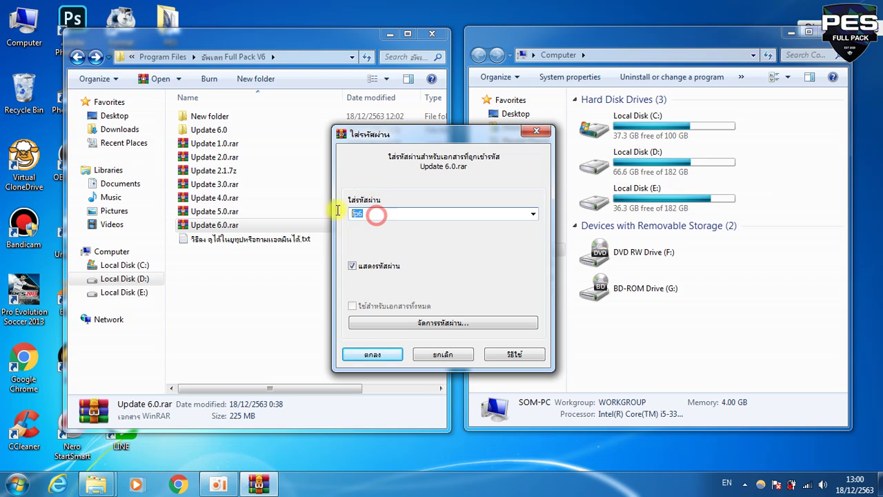
pyautogui.click(376, 357)
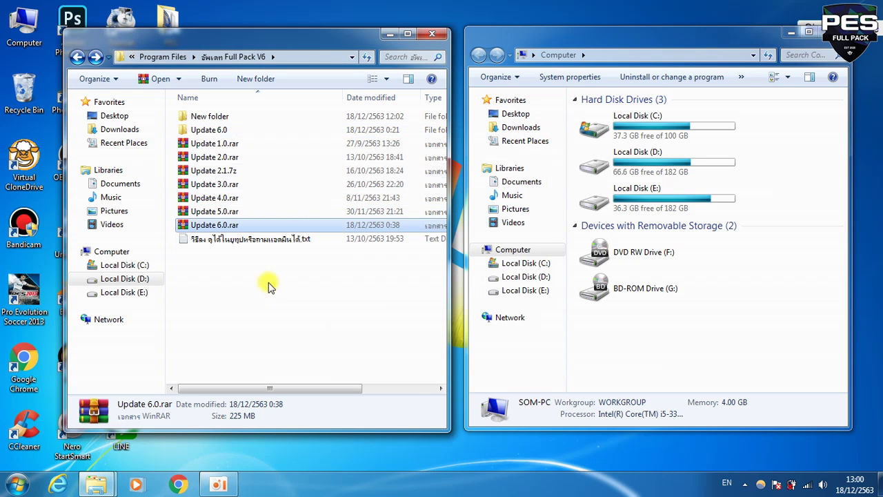
pyautogui.click(213, 130)
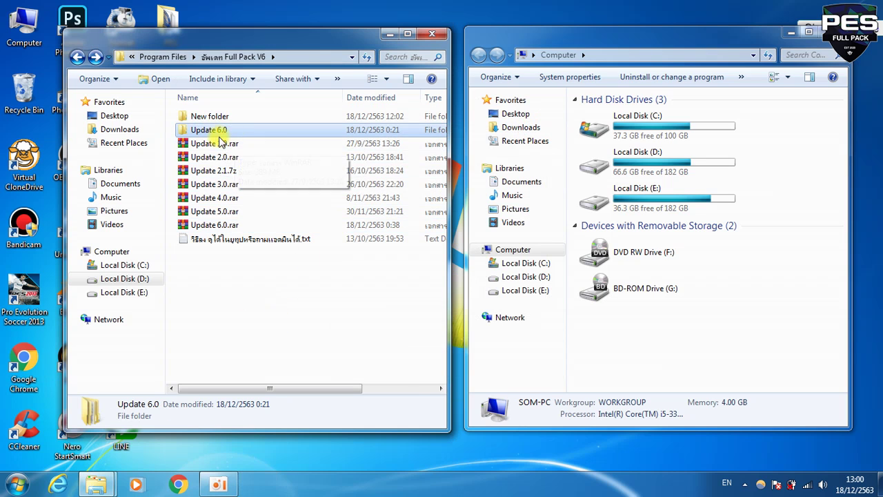
# Open Update 6.0 on the left and D:\Program Files\Pro Evolution Soccer 2013 on the right.
pyautogui.doubleClick(214, 130)
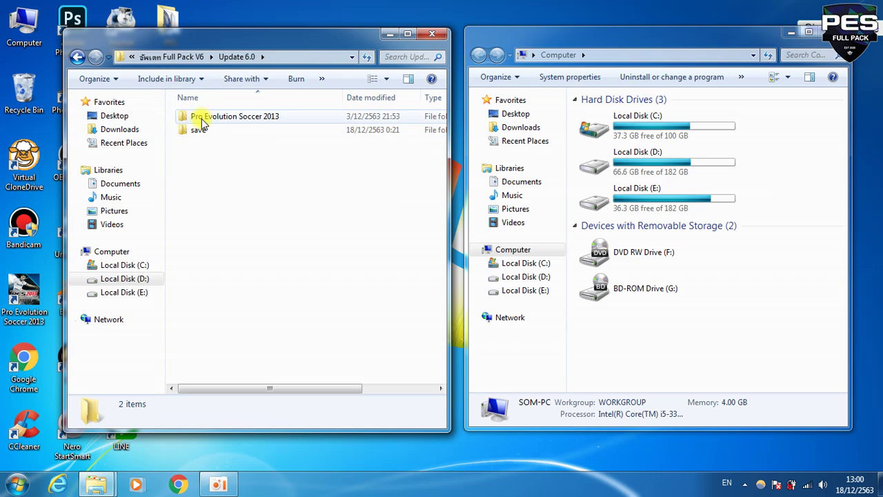
pyautogui.click(202, 120)
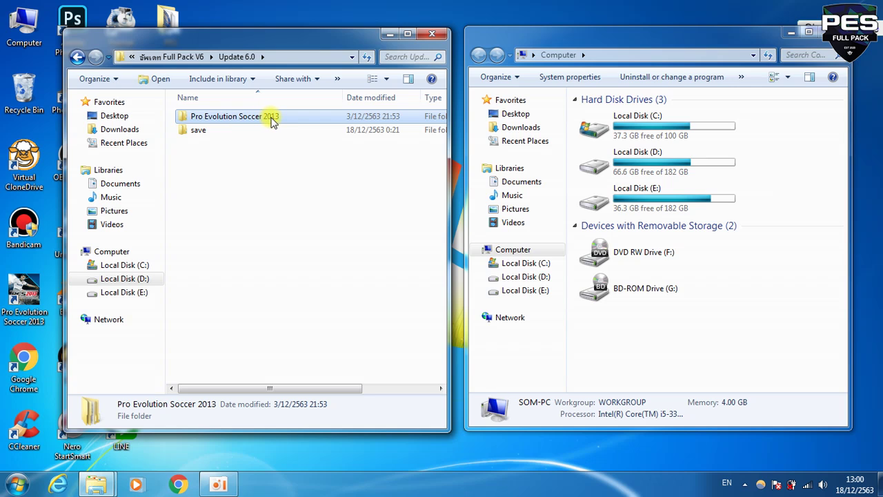
pyautogui.click(664, 166)
pyautogui.doubleClick(663, 164)
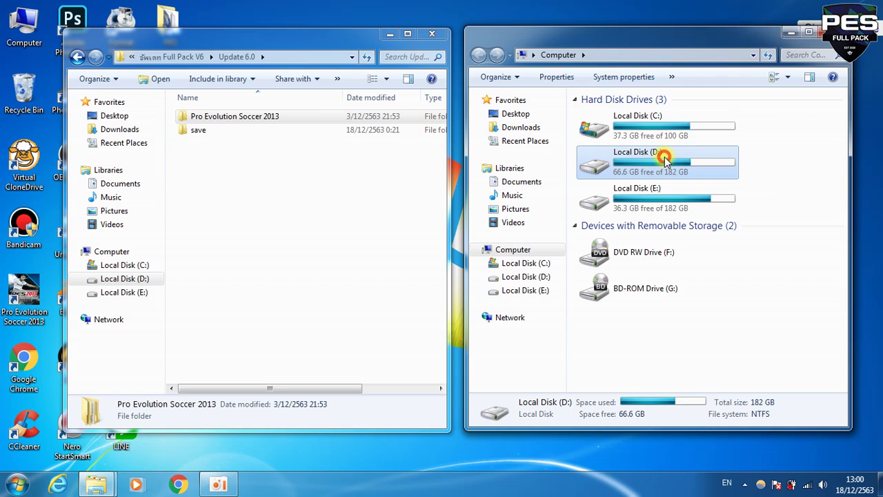
pyautogui.click(627, 197)
pyautogui.doubleClick(626, 197)
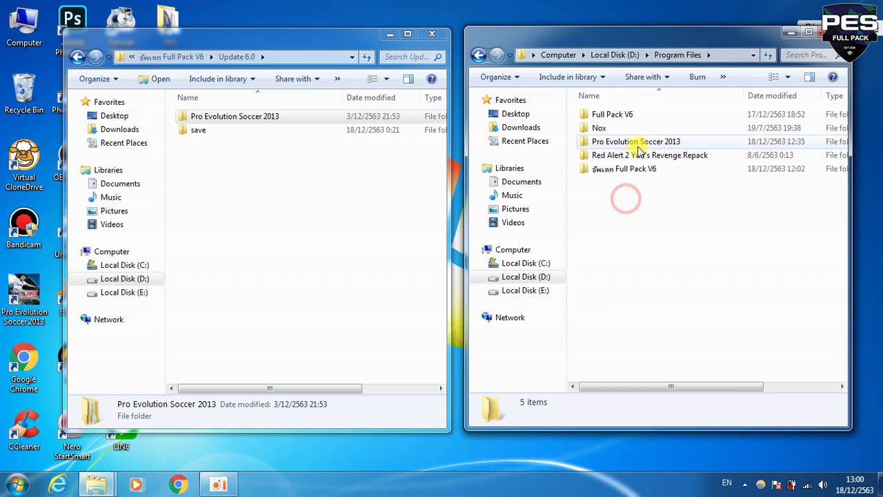
pyautogui.click(630, 143)
pyautogui.doubleClick(629, 143)
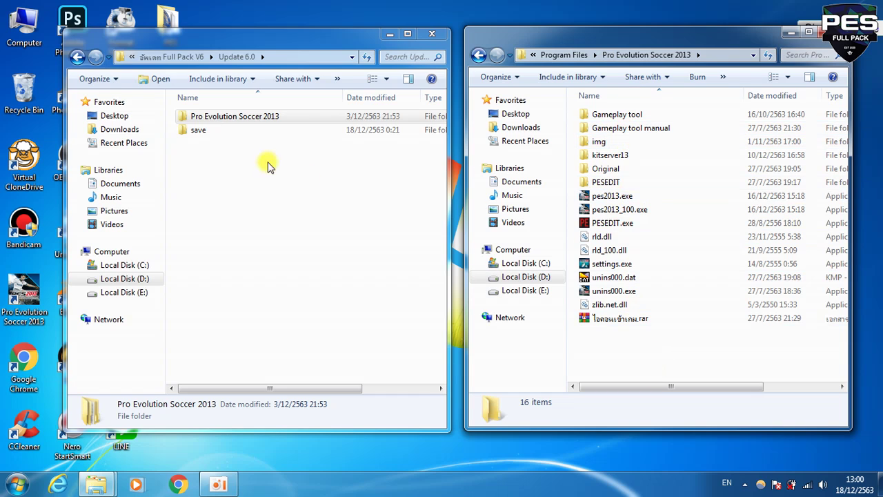
# Look into the update's save folder, then place a new Computer window over the game folder.
pyautogui.click(199, 131)
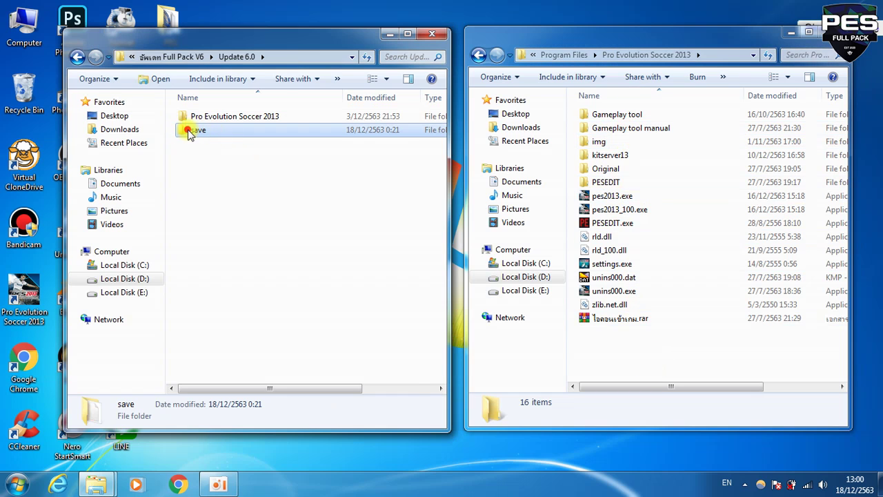
pyautogui.doubleClick(198, 131)
pyautogui.click(75, 58)
pyautogui.doubleClick(24, 24)
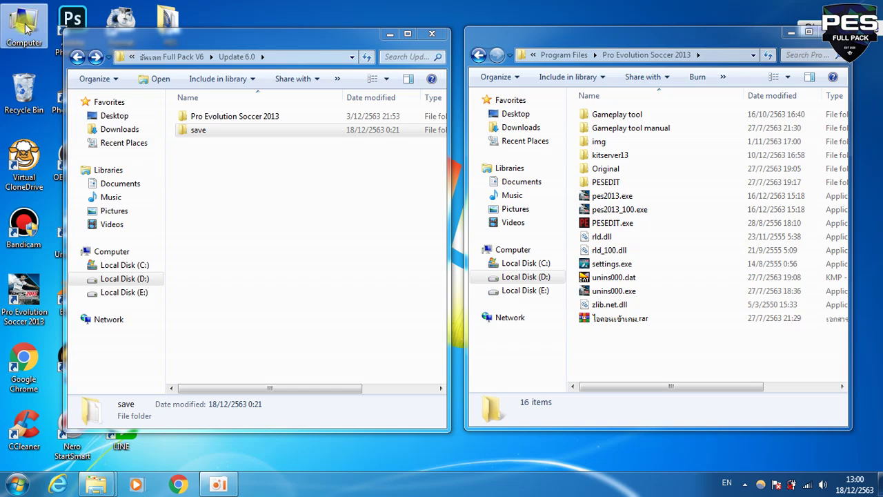
pyautogui.moveTo(564, 39); pyautogui.dragTo(333, 36)
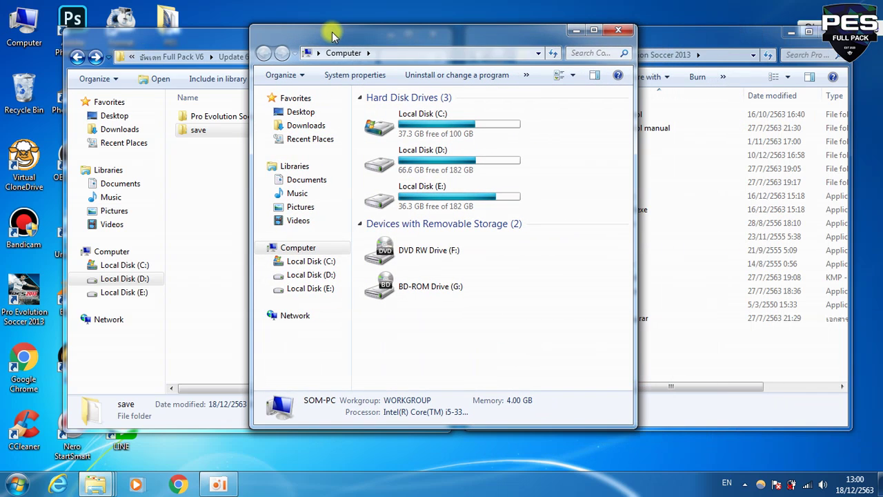
# Open Documents\KONAMI\Pro Evolution Soccer 2013\save, select its EDIT.bin, then return to Update 6.0.
pyautogui.click(306, 180)
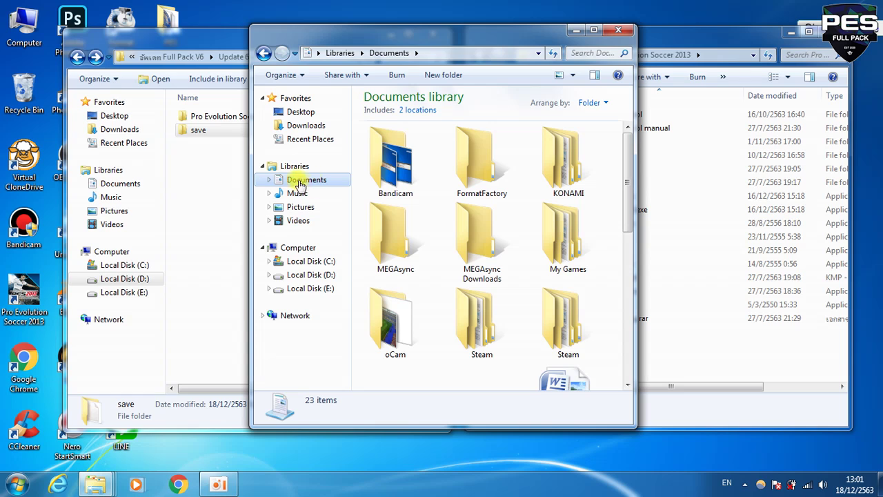
pyautogui.doubleClick(559, 152)
pyautogui.click(400, 163)
pyautogui.doubleClick(400, 163)
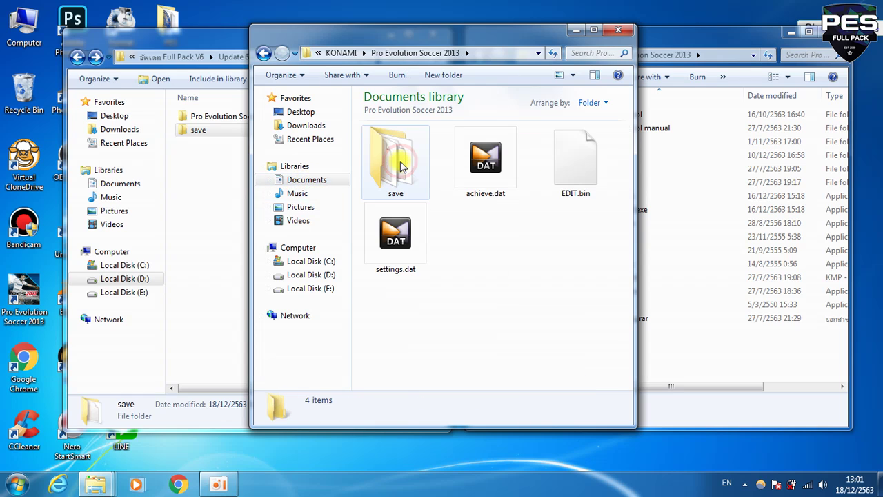
pyautogui.doubleClick(394, 164)
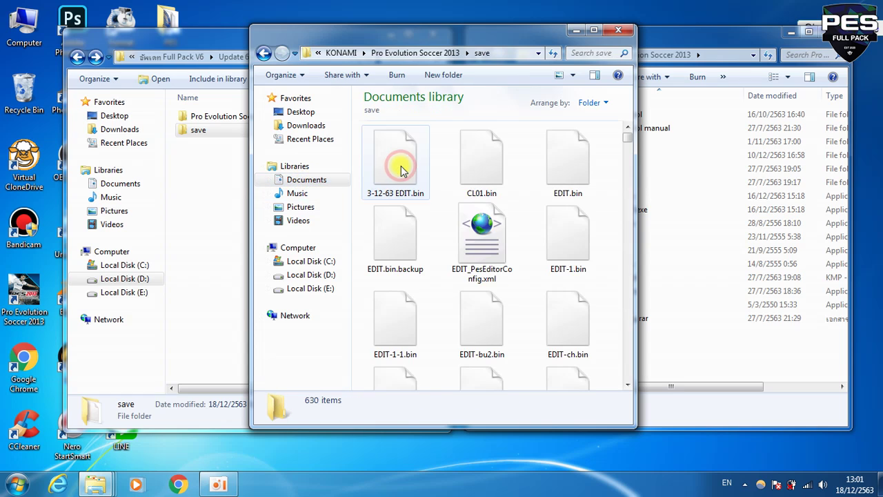
pyautogui.click(572, 158)
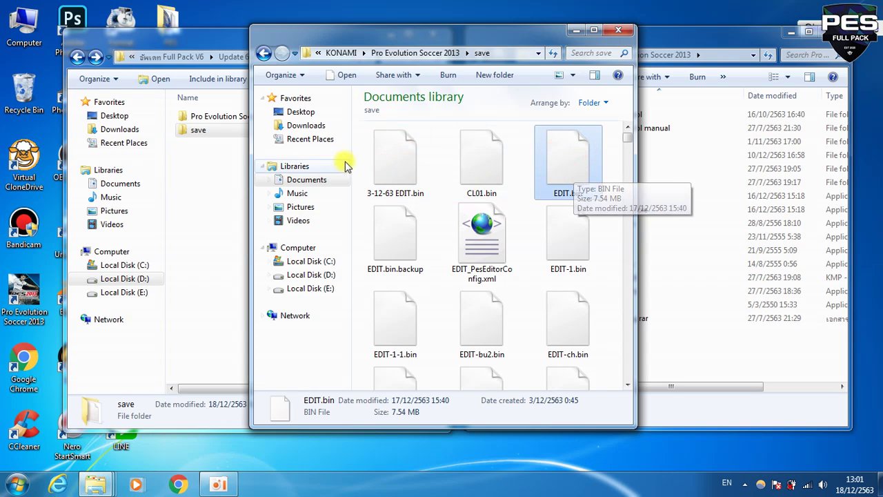
pyautogui.click(197, 156)
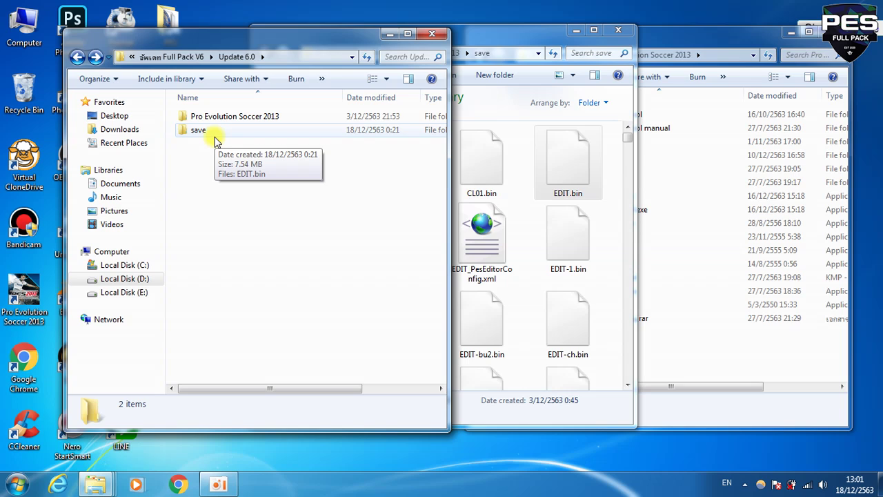
# Look inside the update's Pro Evolution Soccer 2013 folder at the Gameplay tool folder.
pyautogui.click(219, 138)
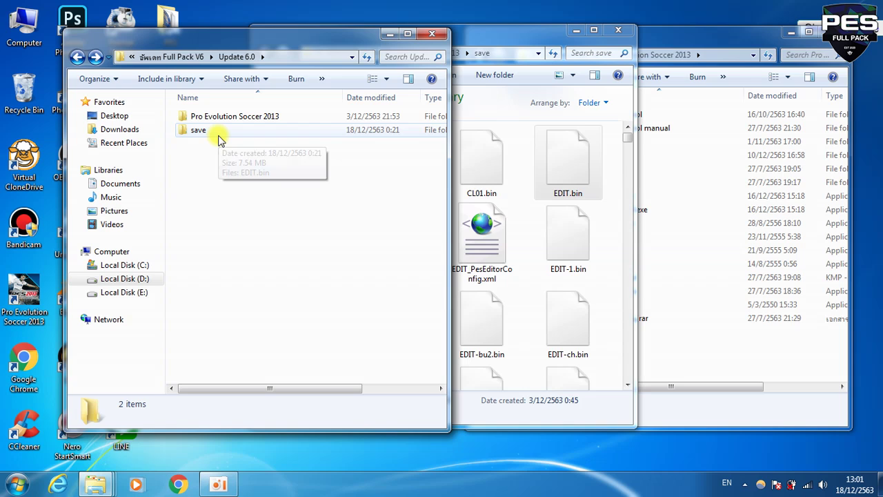
pyautogui.click(220, 138)
pyautogui.click(221, 118)
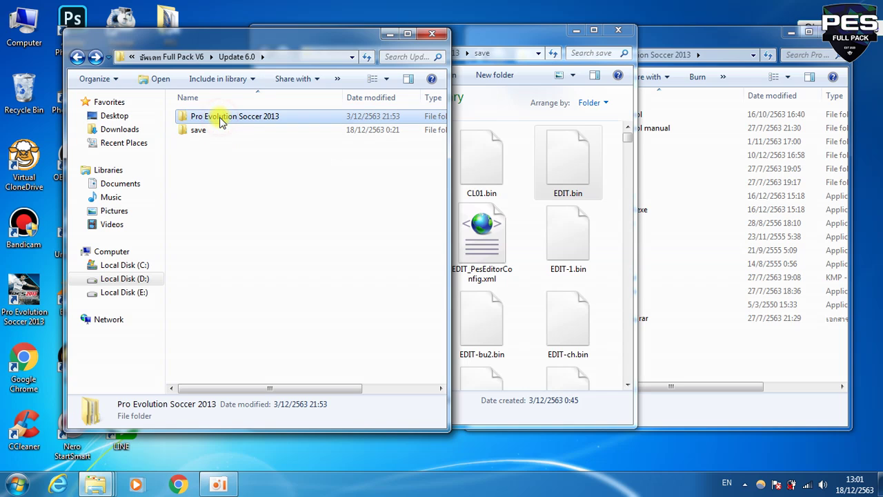
pyautogui.doubleClick(220, 119)
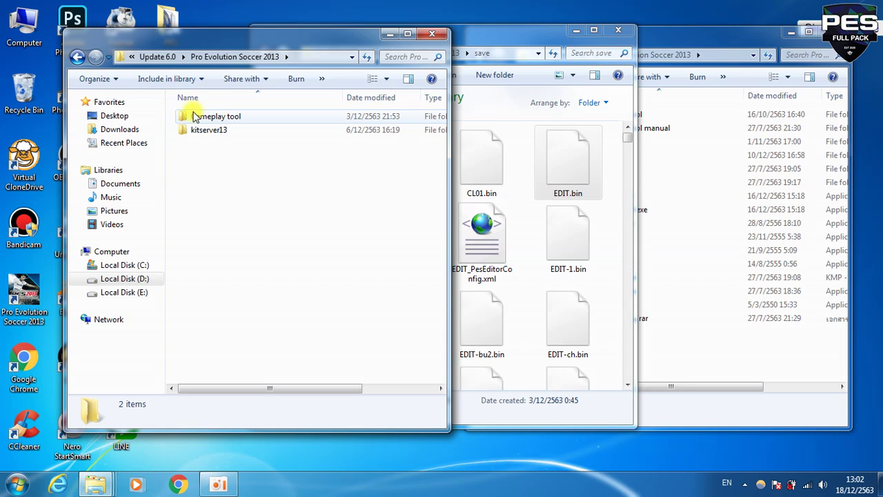
pyautogui.click(192, 115)
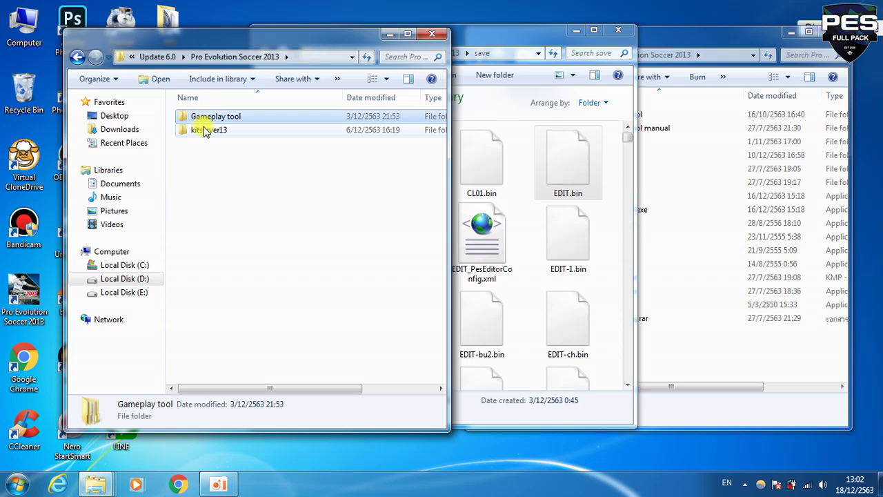
pyautogui.click(207, 146)
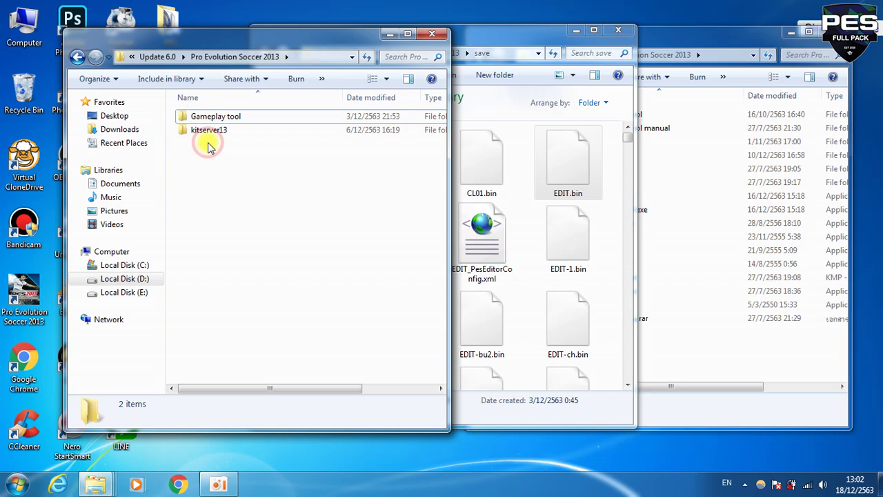
# Navigate back to Update 6.0 and open its save folder holding the 7.54 MB EDIT.bin.
pyautogui.click(76, 56)
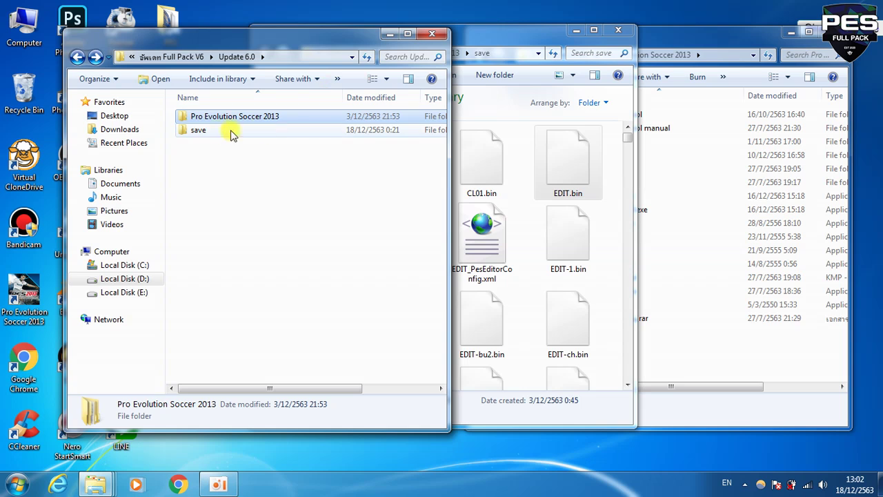
pyautogui.doubleClick(198, 130)
pyautogui.click(79, 57)
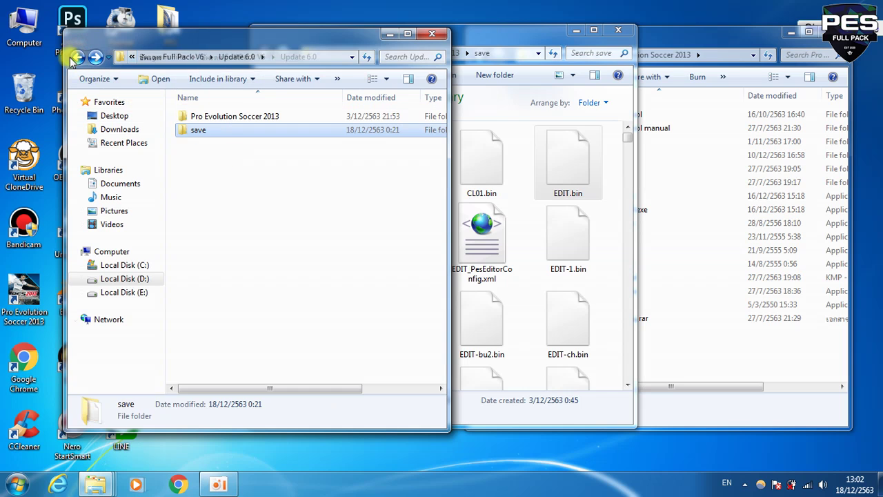
pyautogui.click(77, 56)
pyautogui.doubleClick(211, 129)
pyautogui.doubleClick(198, 130)
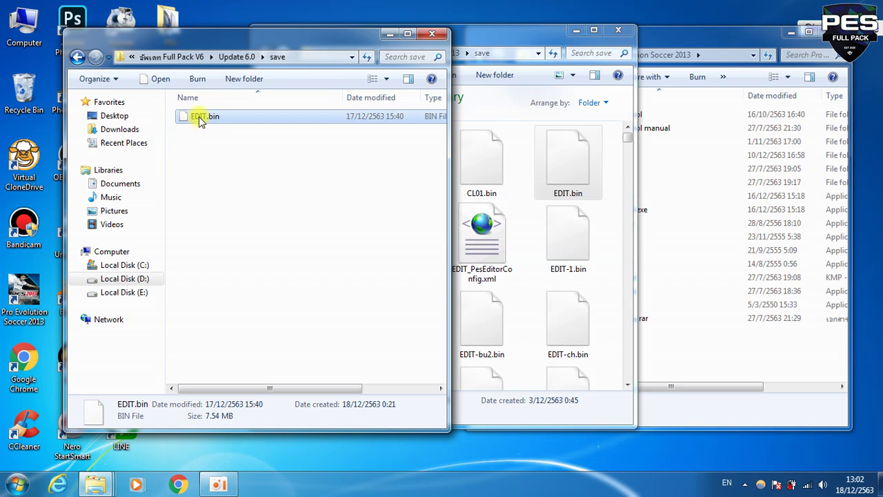
# Copy the update's EDIT.bin, then start and cancel deleting the game's existing EDIT.bin.
pyautogui.rightClick(199, 119)
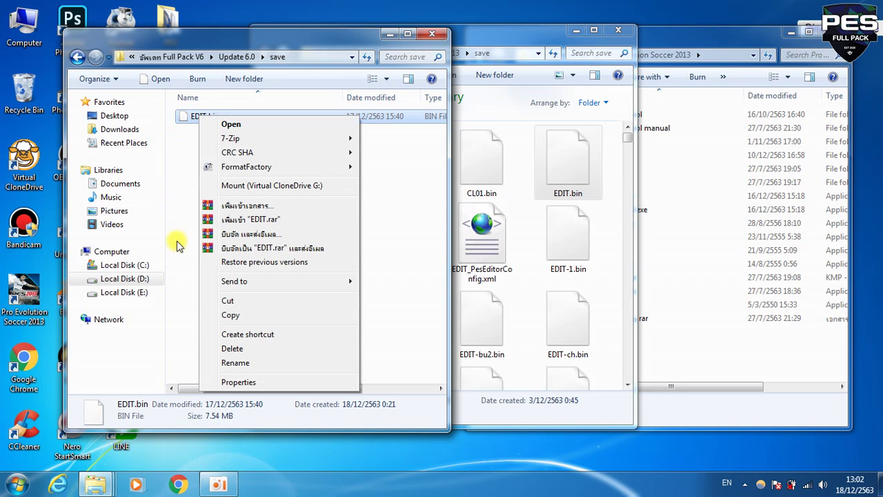
pyautogui.click(229, 316)
pyautogui.click(570, 170)
pyautogui.rightClick(606, 200)
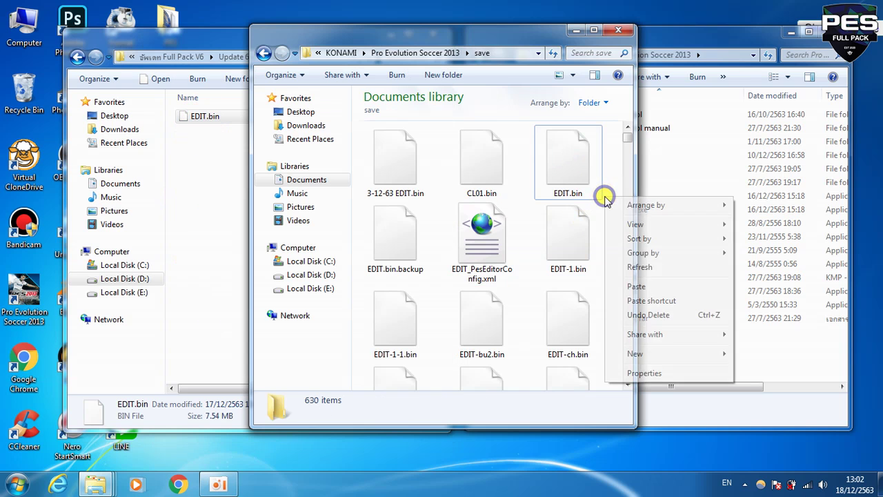
pyautogui.click(567, 176)
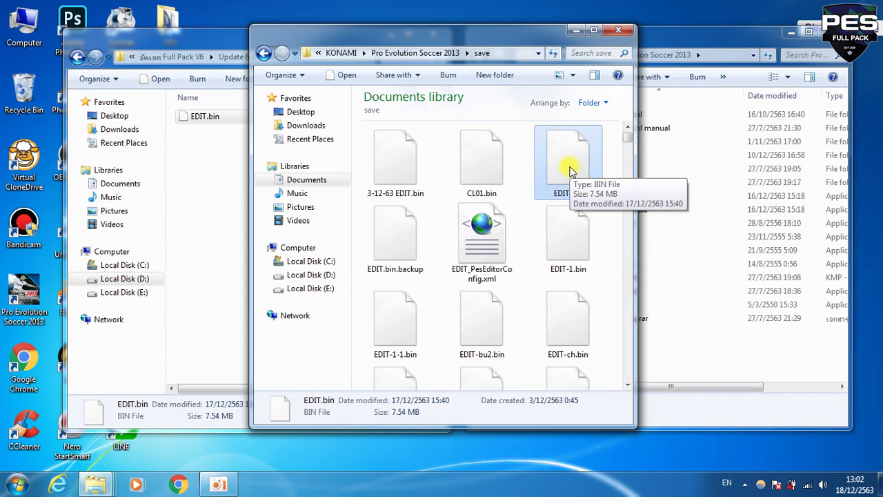
pyautogui.rightClick(563, 167)
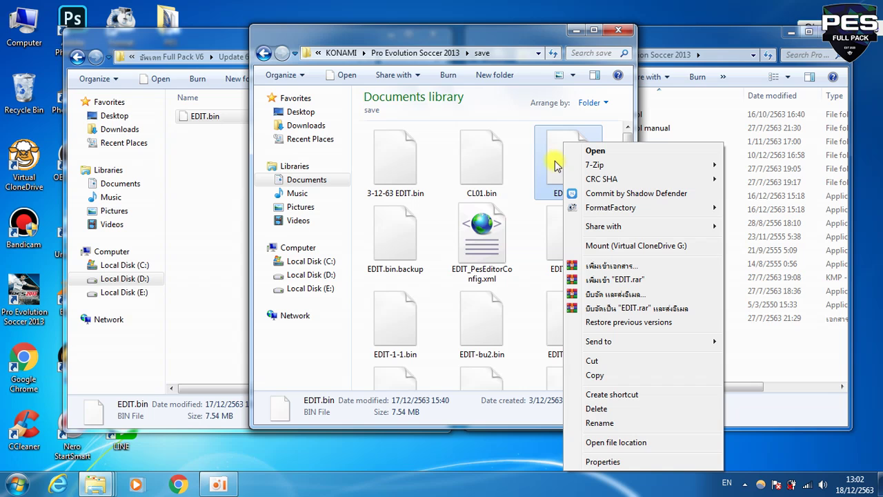
pyautogui.click(596, 408)
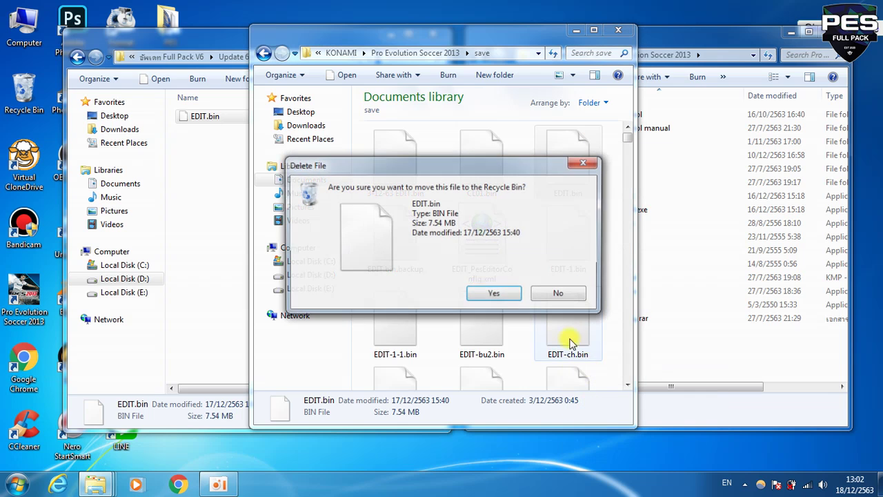
pyautogui.click(529, 165)
pyautogui.click(547, 315)
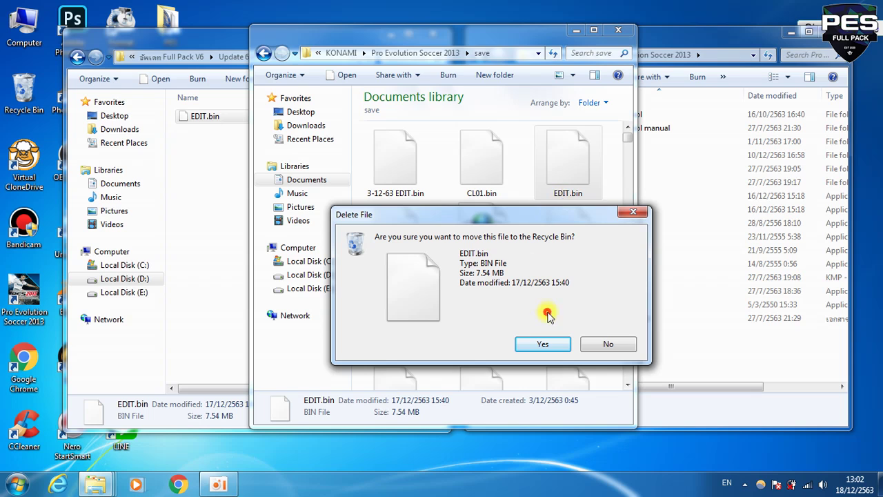
pyautogui.click(607, 345)
# Copy the update's EDIT.bin again, then dismiss the game save folder's menu without pasting.
pyautogui.click(221, 168)
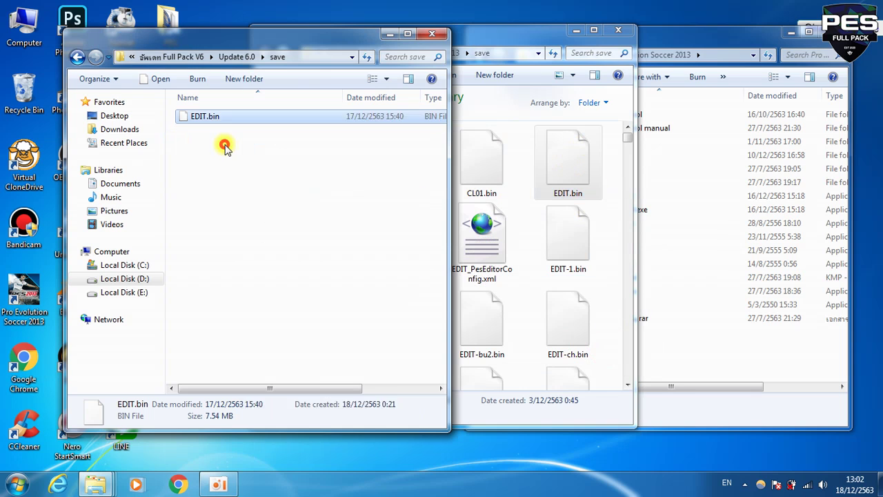
pyautogui.click(195, 96)
pyautogui.click(194, 115)
pyautogui.rightClick(197, 117)
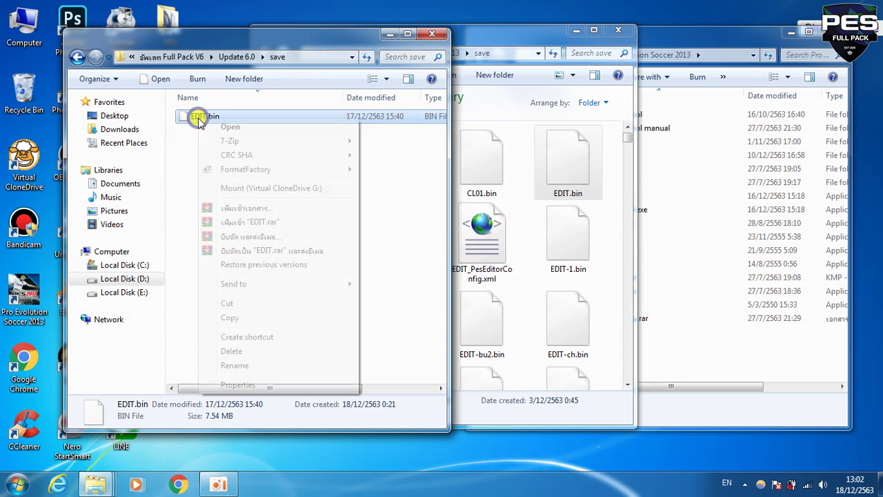
pyautogui.click(238, 319)
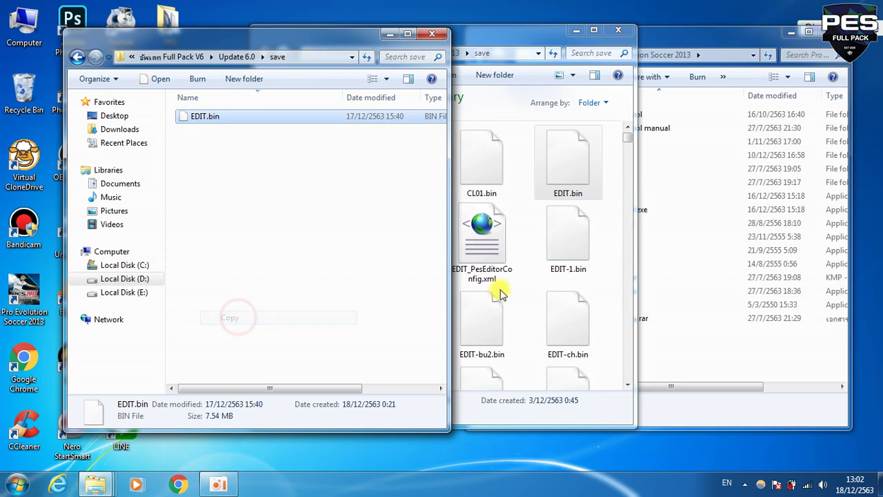
pyautogui.click(607, 248)
pyautogui.rightClick(610, 250)
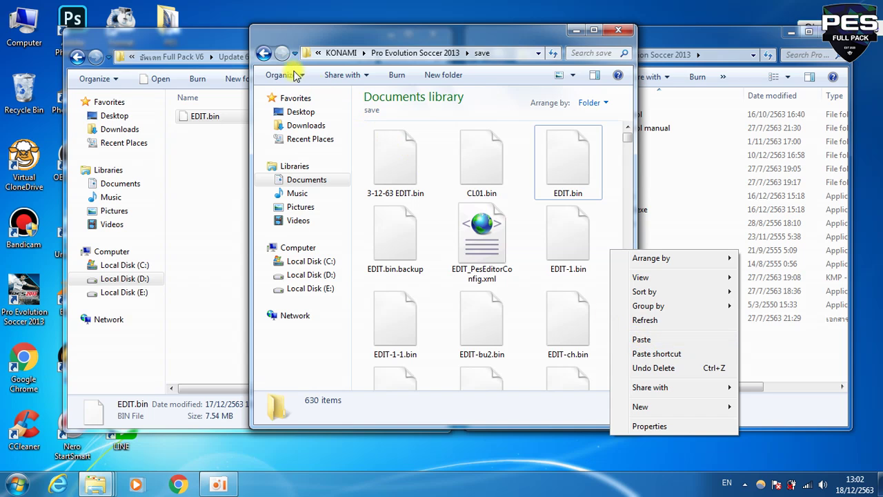
pyautogui.click(264, 54)
# Go back up to the KONAMI folder and close that documents window.
pyautogui.click(264, 54)
pyautogui.click(264, 54)
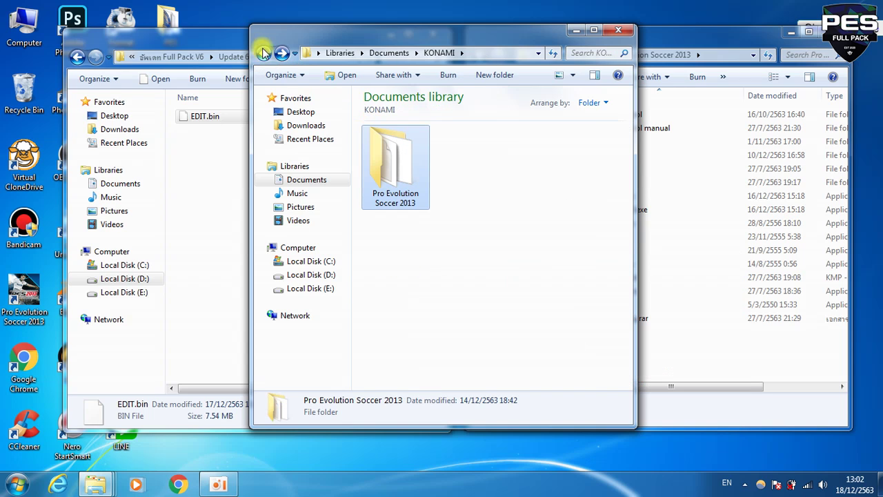
pyautogui.click(631, 31)
# Open the update's Pro Evolution Soccer 2013 folder, briefly selecting files in the game folder.
pyautogui.click(77, 57)
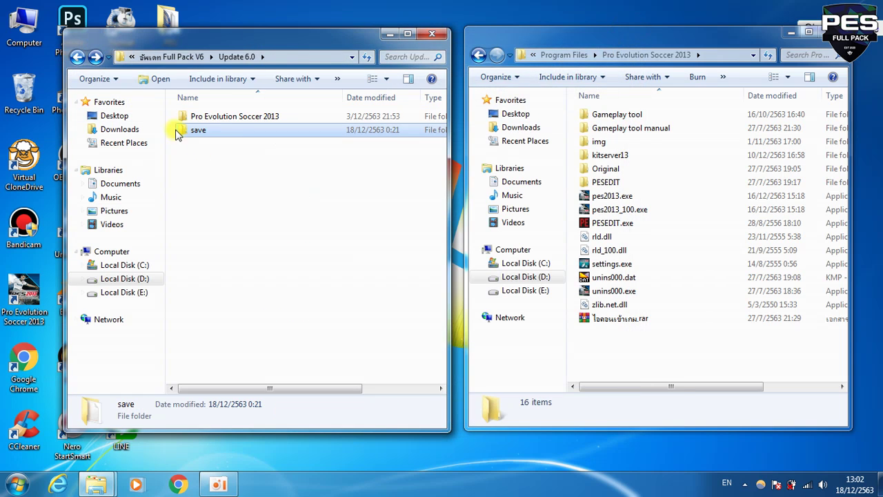
pyautogui.keyDown('shift'); pyautogui.click(228, 121); pyautogui.keyUp('shift')
pyautogui.click(229, 120)
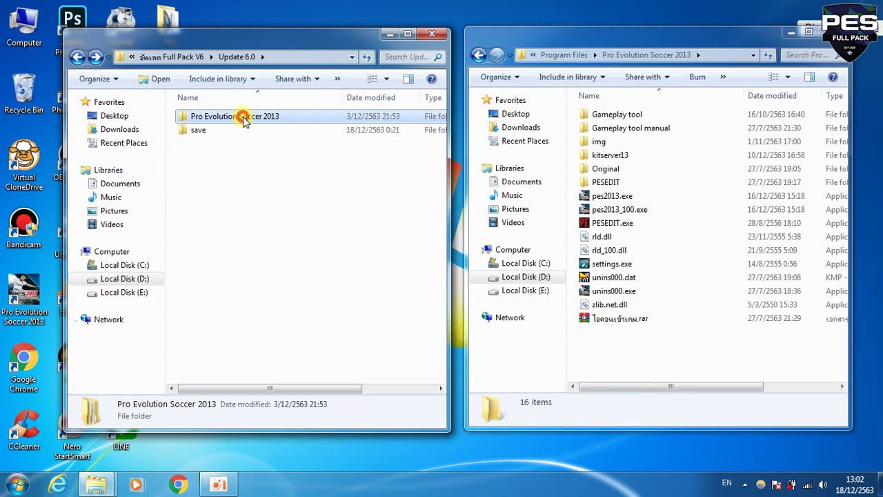
pyautogui.doubleClick(243, 121)
pyautogui.moveTo(641, 352); pyautogui.dragTo(562, 78)
pyautogui.click(227, 189)
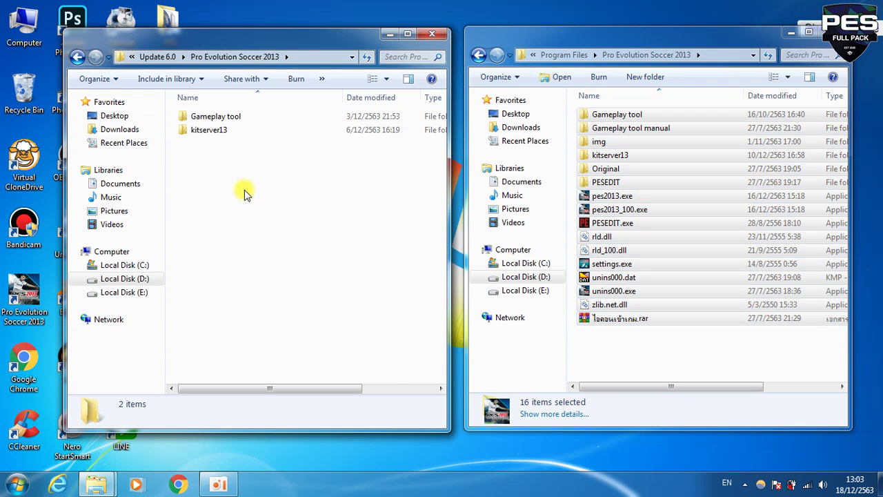
pyautogui.click(645, 356)
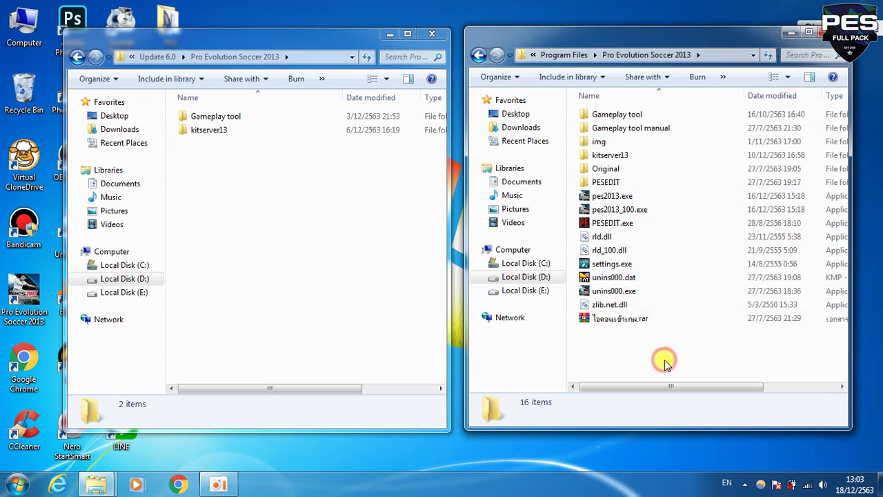
# Open the Gameplay tool and then the GDB folders in both the update and game windows.
pyautogui.click(222, 121)
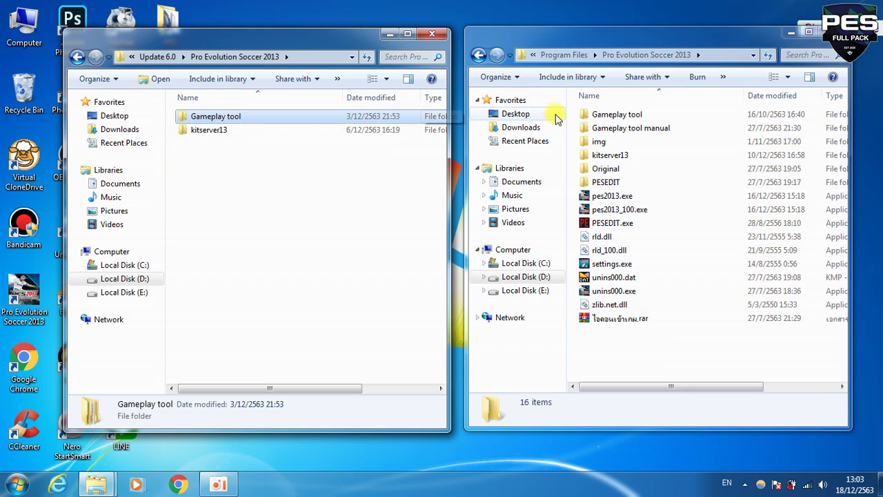
pyautogui.click(604, 116)
pyautogui.doubleClick(629, 117)
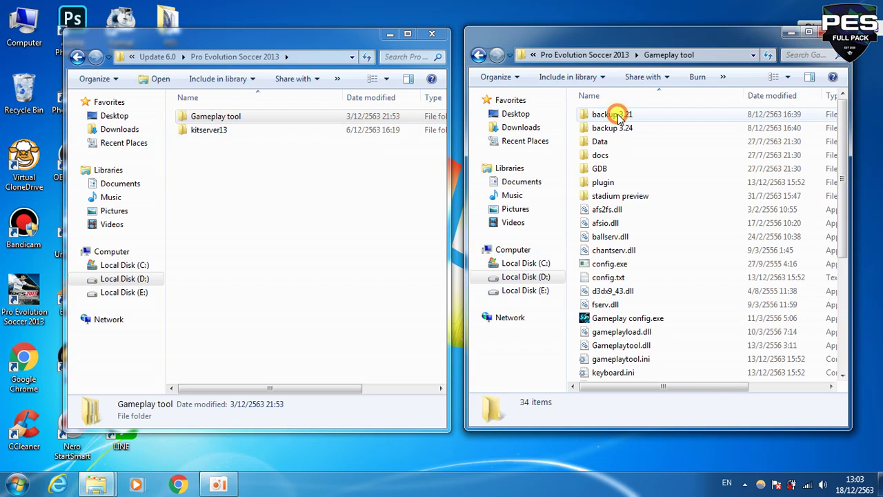
pyautogui.doubleClick(225, 119)
pyautogui.click(202, 118)
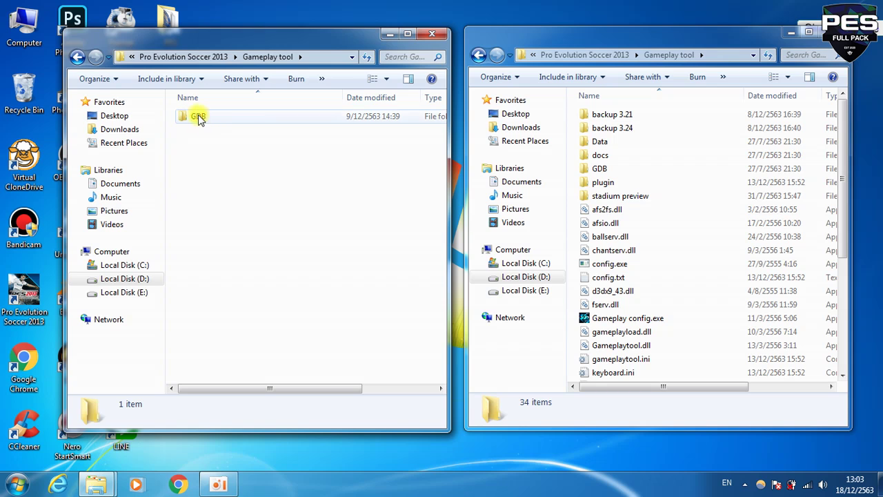
pyautogui.doubleClick(599, 168)
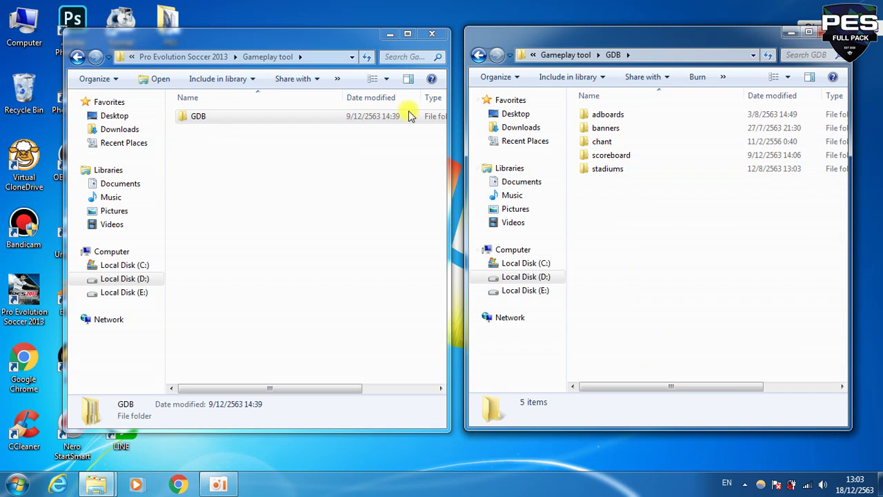
pyautogui.doubleClick(200, 116)
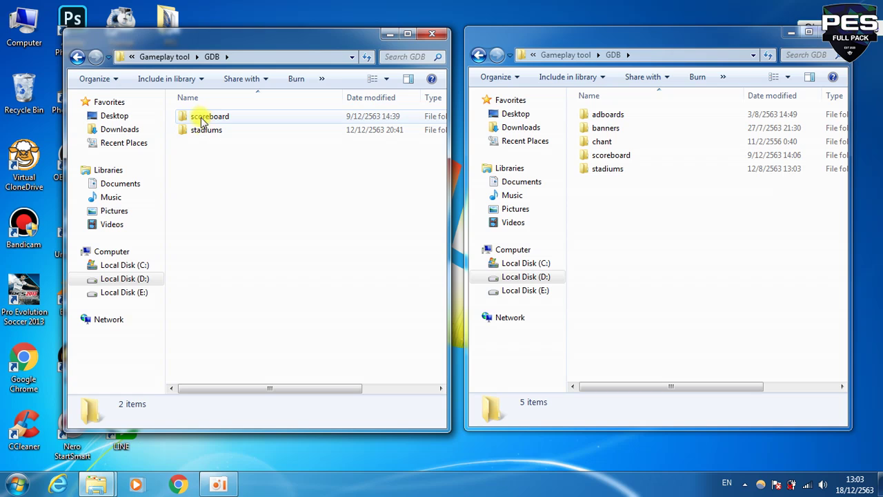
# Open the scoreboard folder in both GDB folders and scroll down the 40-item list.
pyautogui.click(202, 130)
pyautogui.click(202, 117)
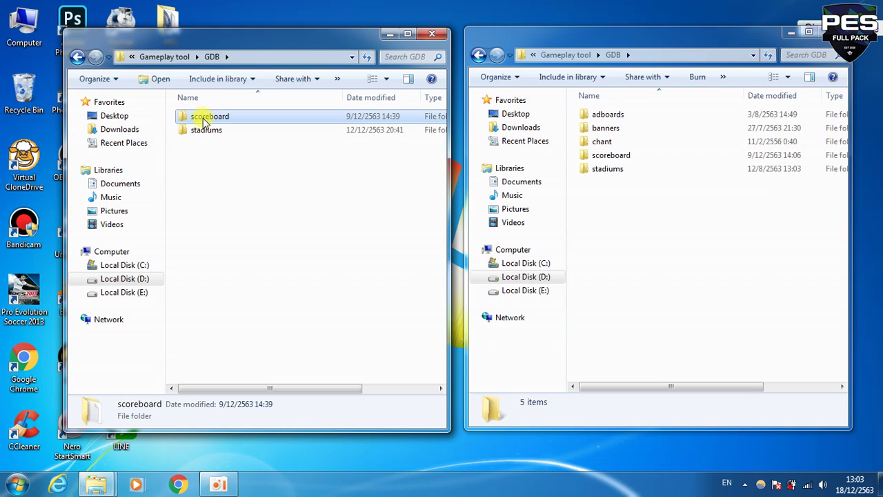
pyautogui.doubleClick(204, 119)
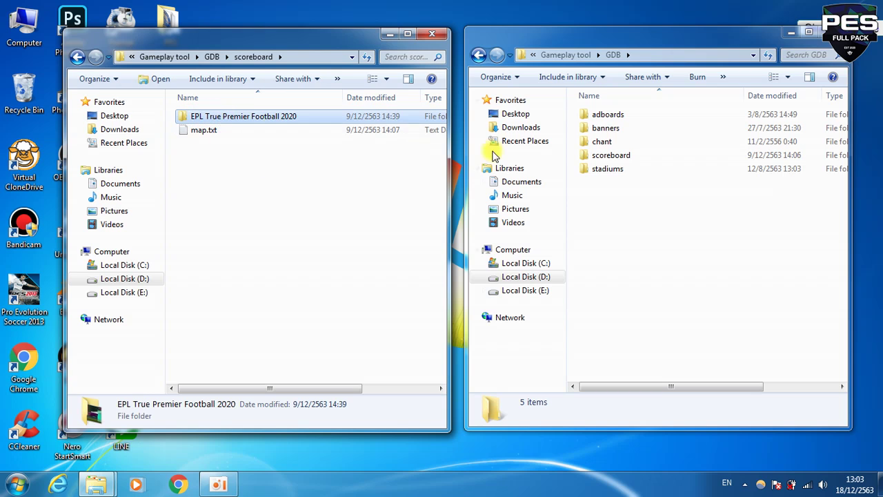
pyautogui.click(612, 156)
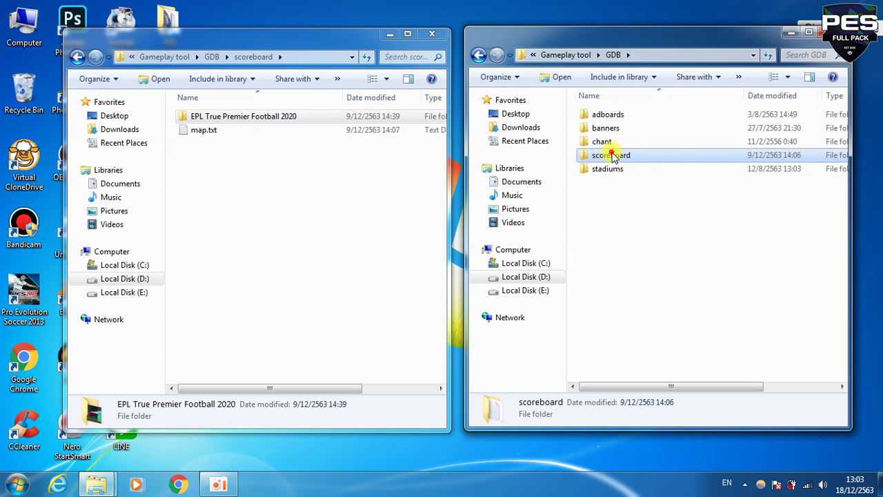
pyautogui.doubleClick(612, 155)
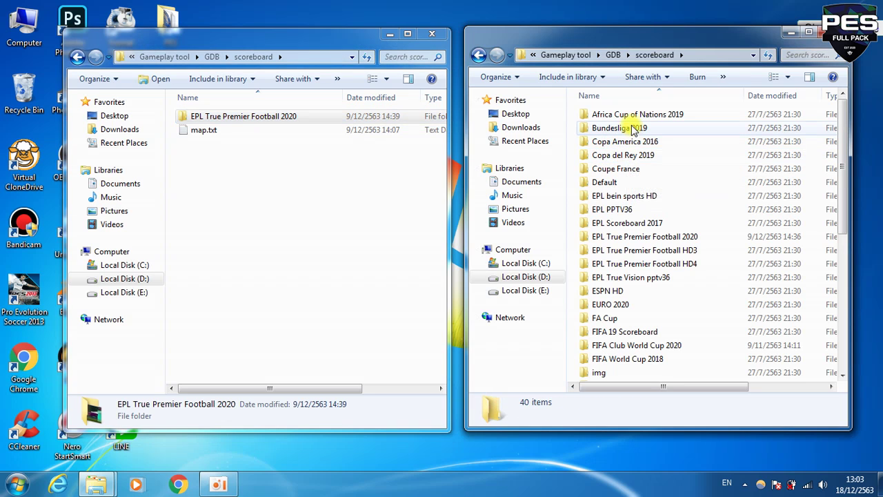
pyautogui.scroll(-4, 641, 157)
pyautogui.scroll(-3, 643, 157)
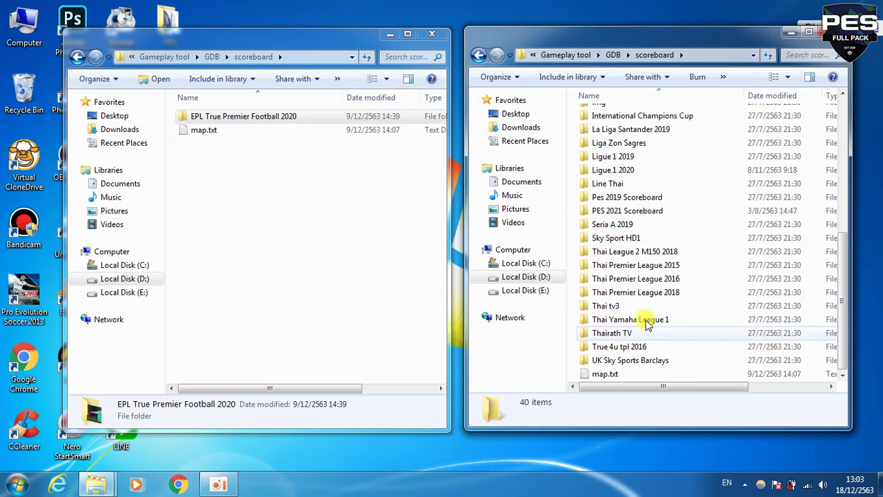
# Compare map.txt in the two-item and the 40-item scoreboard folders.
pyautogui.click(202, 130)
pyautogui.click(602, 373)
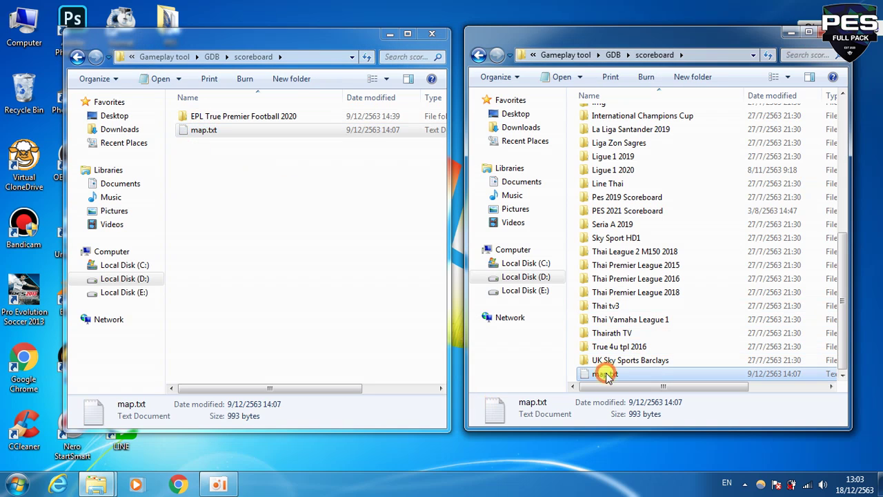
pyautogui.click(207, 133)
pyautogui.click(600, 373)
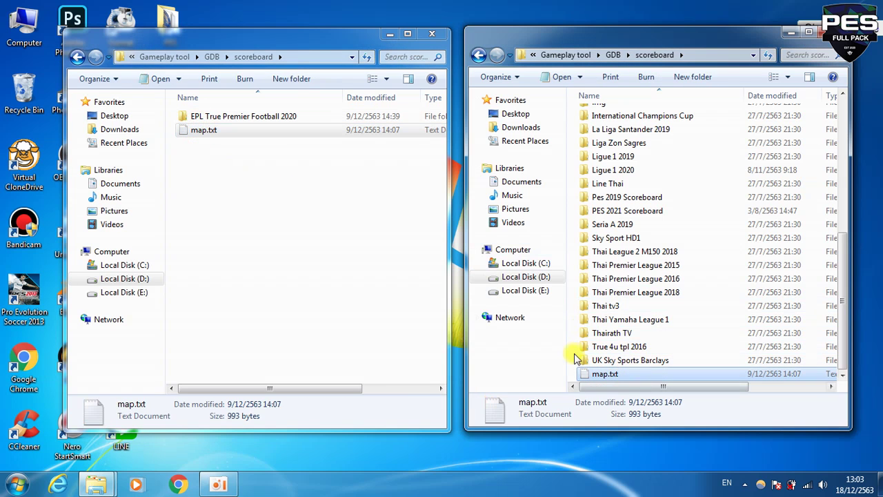
pyautogui.click(200, 132)
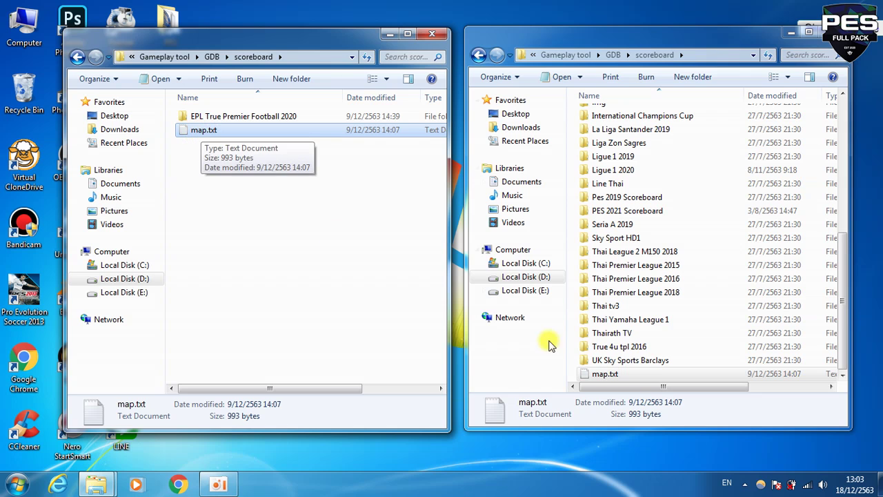
pyautogui.click(601, 373)
# Cancel deleting the game's map.txt, then copy the update's map.txt without pasting it.
pyautogui.rightClick(599, 373)
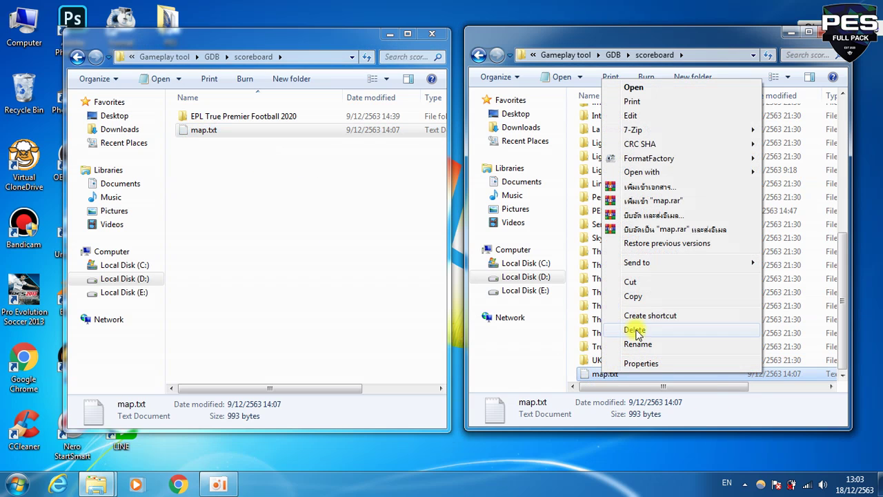
pyautogui.click(636, 334)
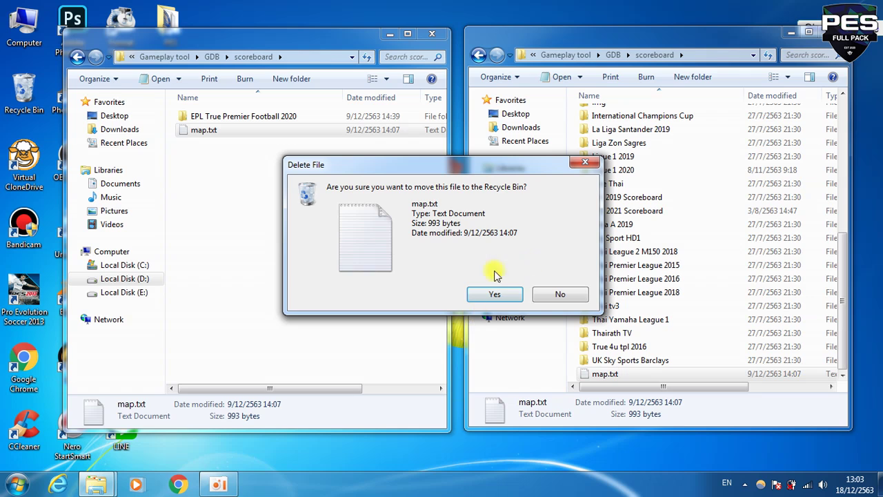
pyautogui.click(560, 294)
pyautogui.click(260, 203)
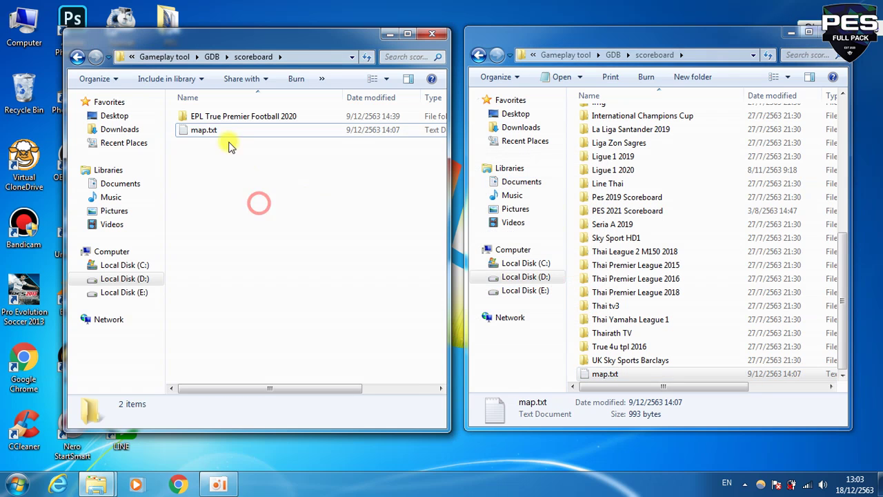
pyautogui.rightClick(195, 131)
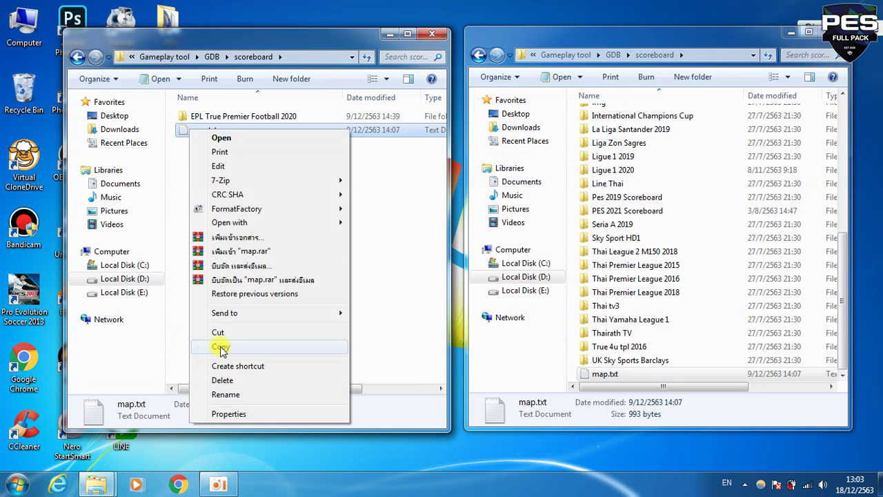
pyautogui.click(221, 347)
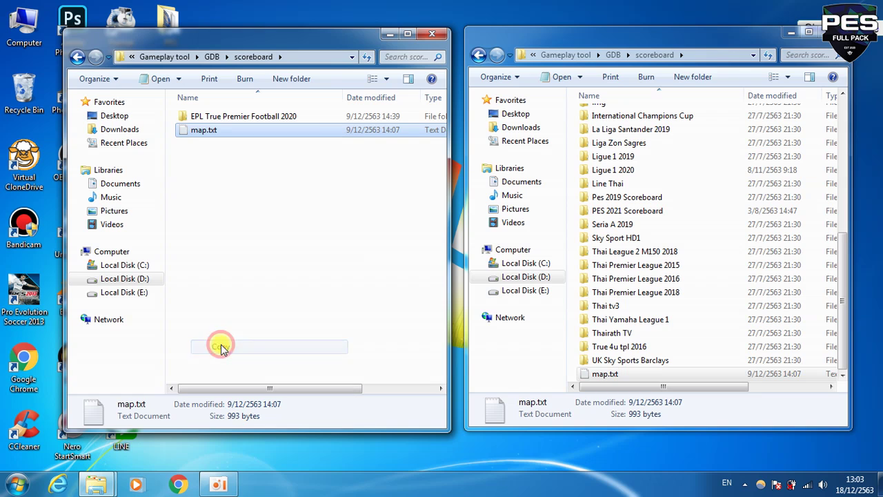
pyautogui.rightClick(195, 132)
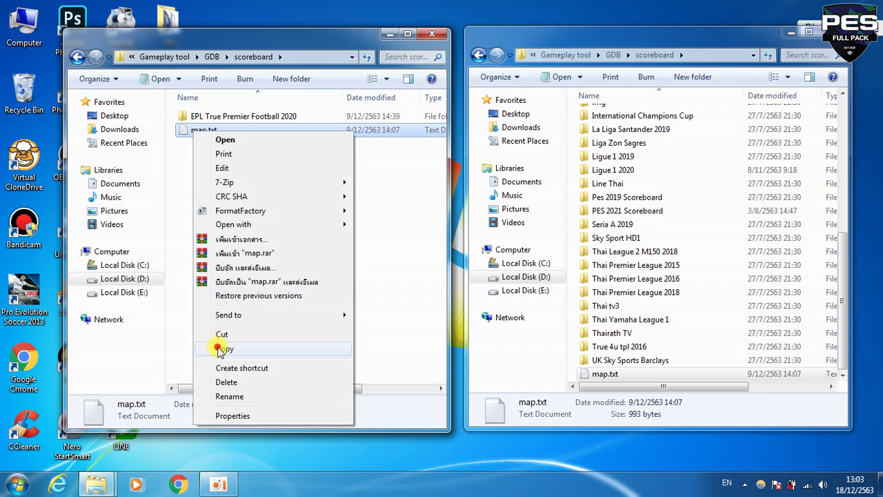
pyautogui.click(219, 350)
pyautogui.rightClick(573, 295)
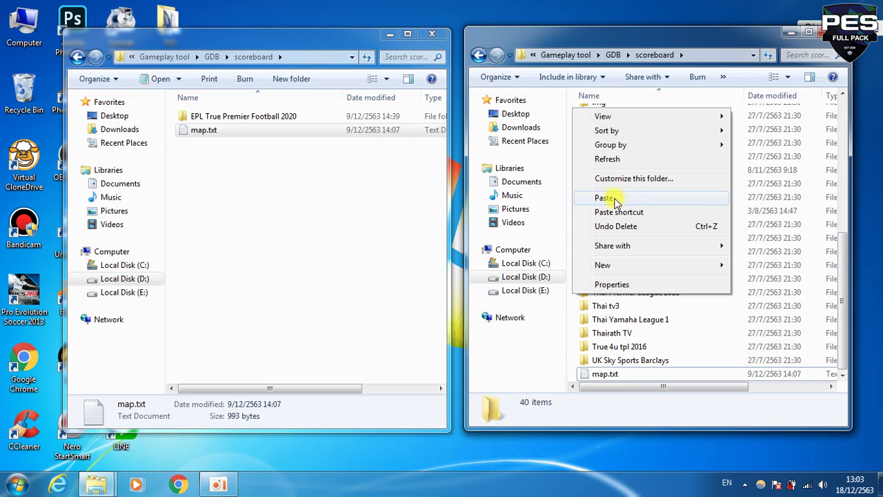
pyautogui.click(325, 200)
# Copy the EPL True Premier Football 2020 folder without pasting, and return the game window to GDB.
pyautogui.click(265, 117)
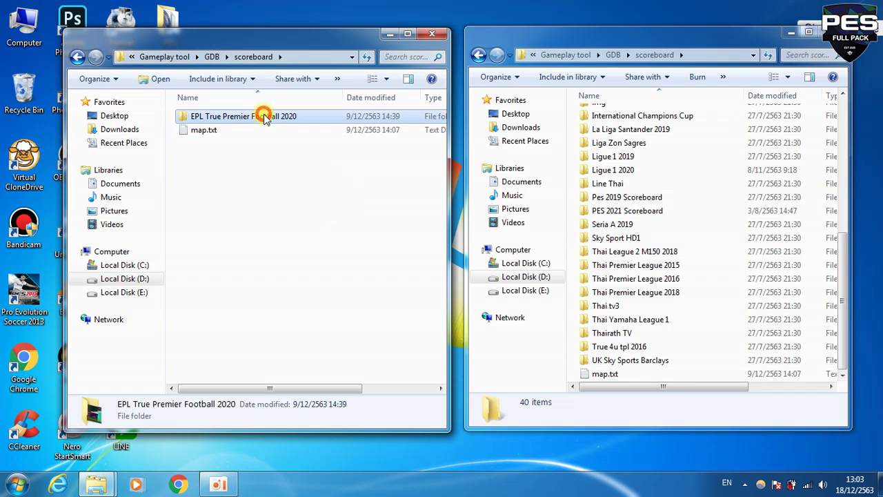
pyautogui.click(607, 184)
pyautogui.click(250, 154)
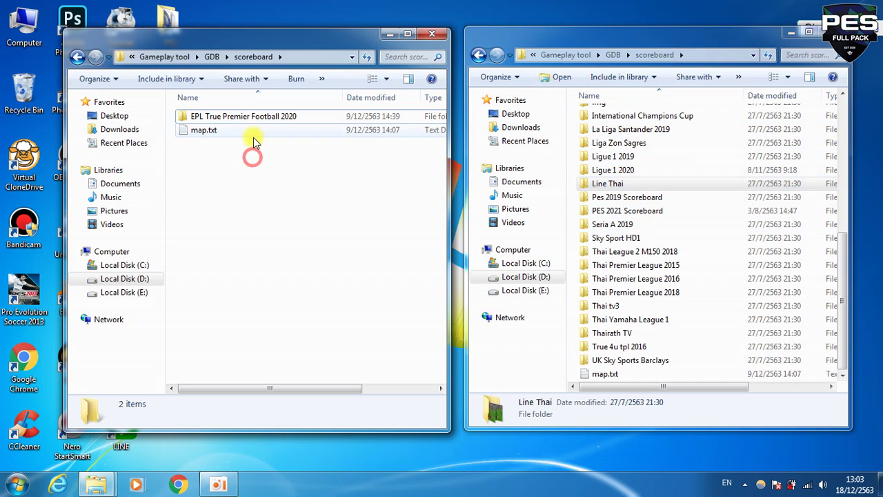
pyautogui.click(250, 114)
pyautogui.rightClick(251, 119)
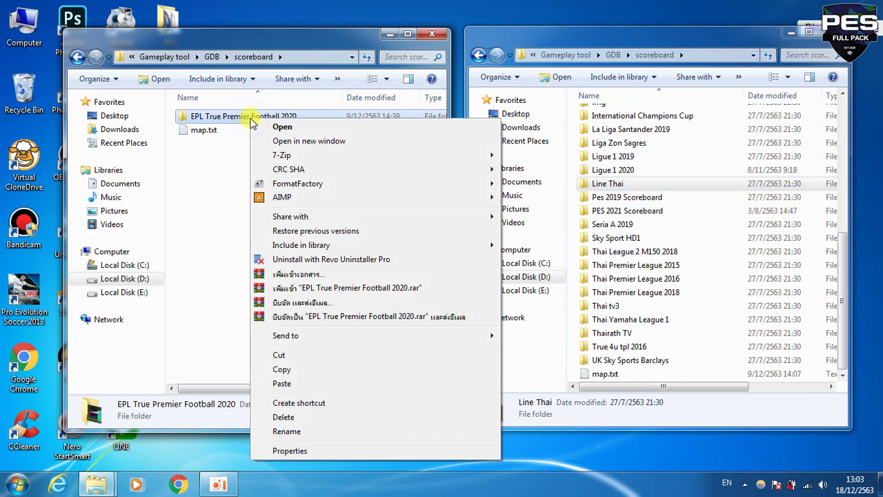
pyautogui.click(281, 368)
pyautogui.click(570, 192)
pyautogui.rightClick(571, 194)
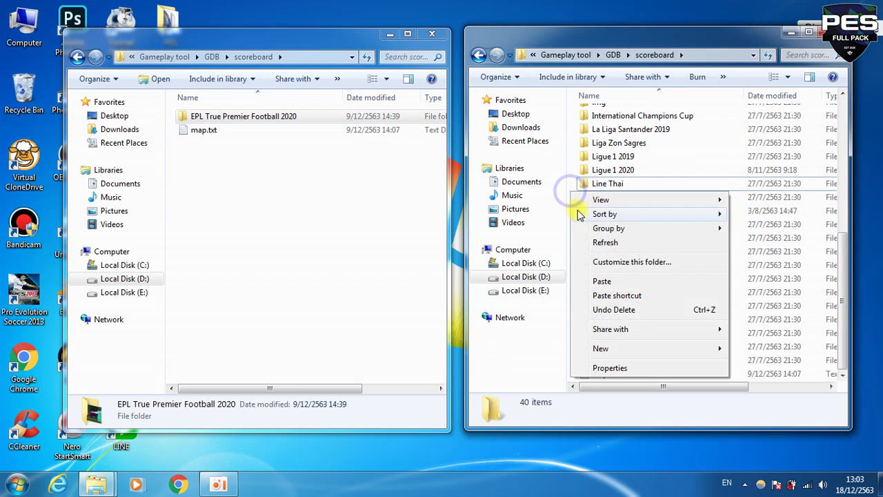
pyautogui.click(315, 214)
pyautogui.click(479, 54)
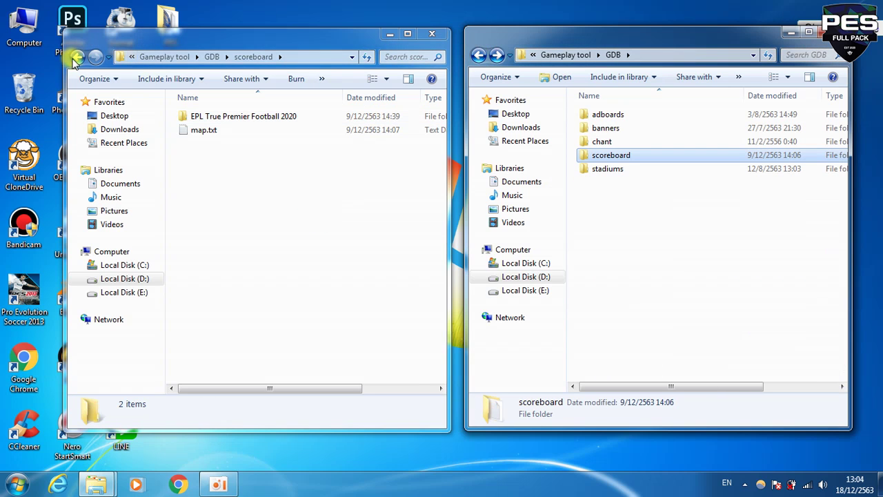
# Open the stadiums folders in both windows and browse into the Bundesliga folders.
pyautogui.click(76, 58)
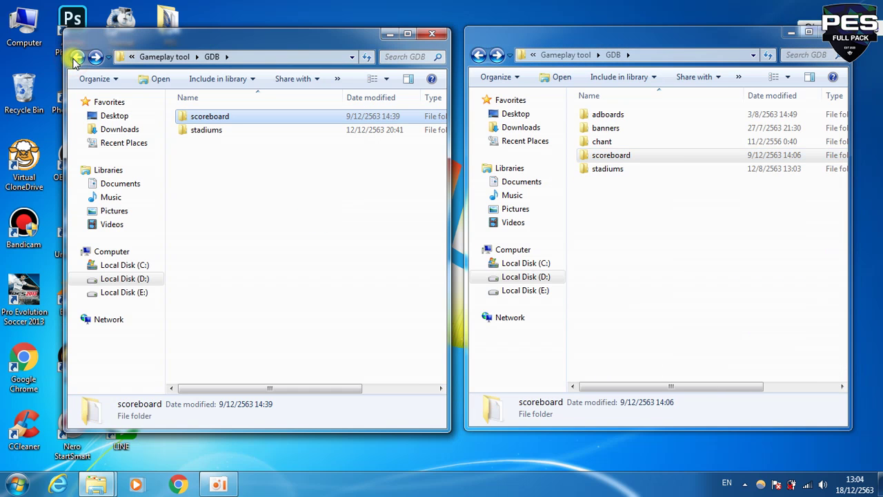
pyautogui.doubleClick(207, 129)
pyautogui.doubleClick(614, 170)
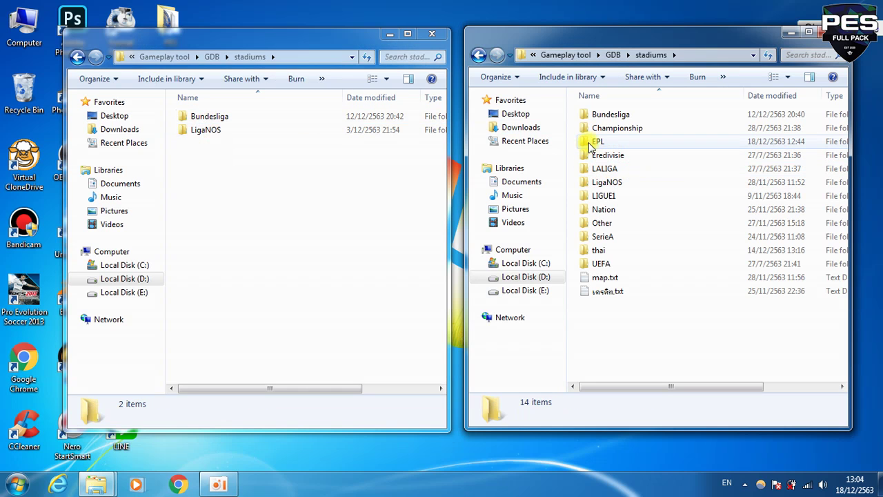
pyautogui.click(607, 115)
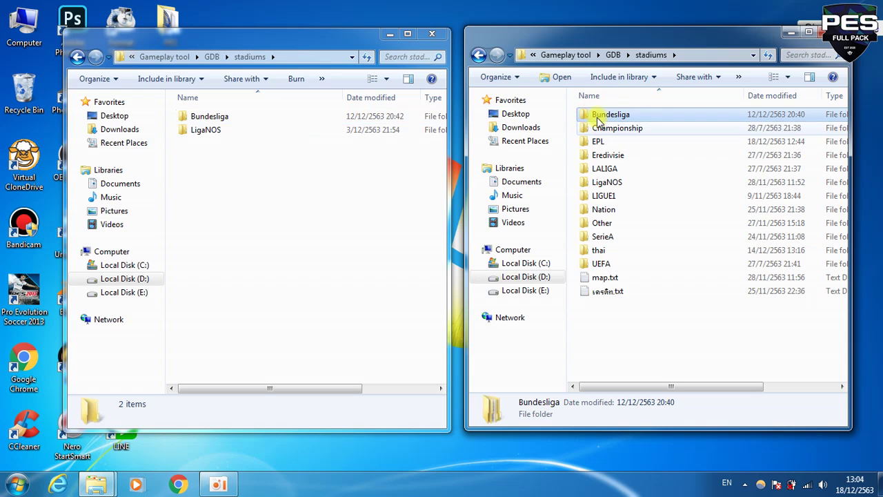
pyautogui.doubleClick(610, 115)
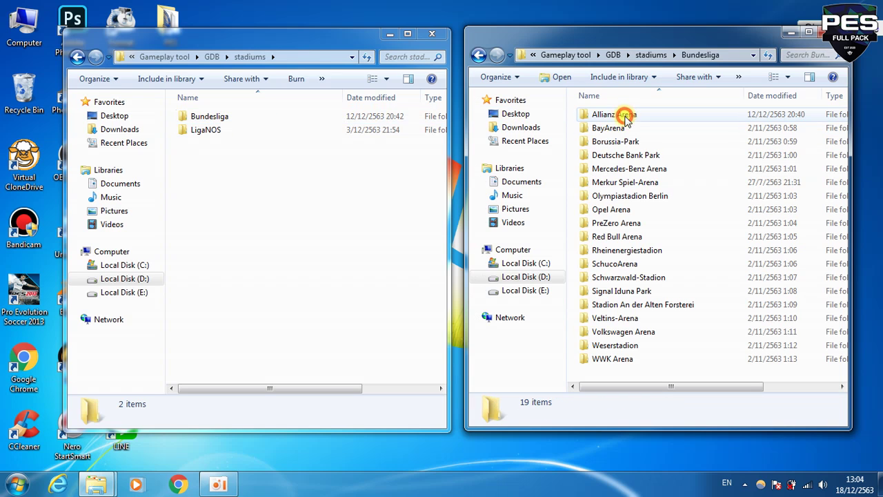
pyautogui.click(478, 54)
pyautogui.doubleClick(209, 116)
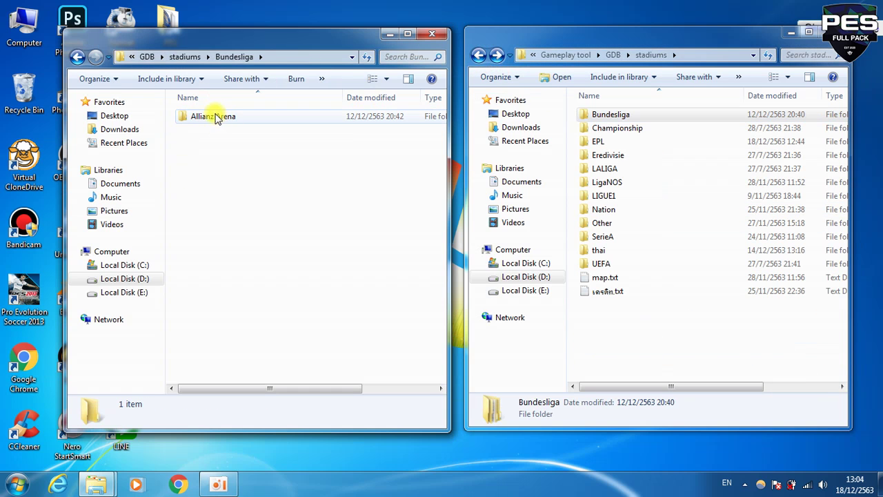
pyautogui.click(77, 56)
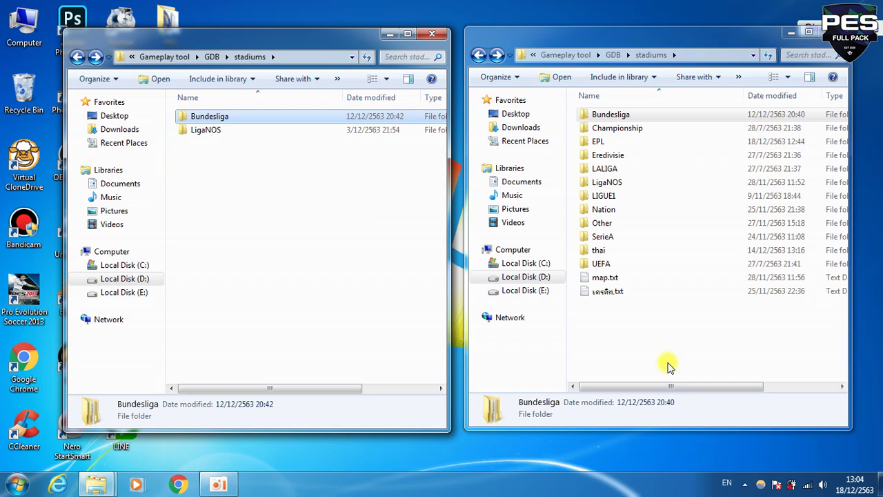
# Settle both windows on Bundesliga: the update's Allianz Arena beside the game's 19 stadiums.
pyautogui.click(658, 327)
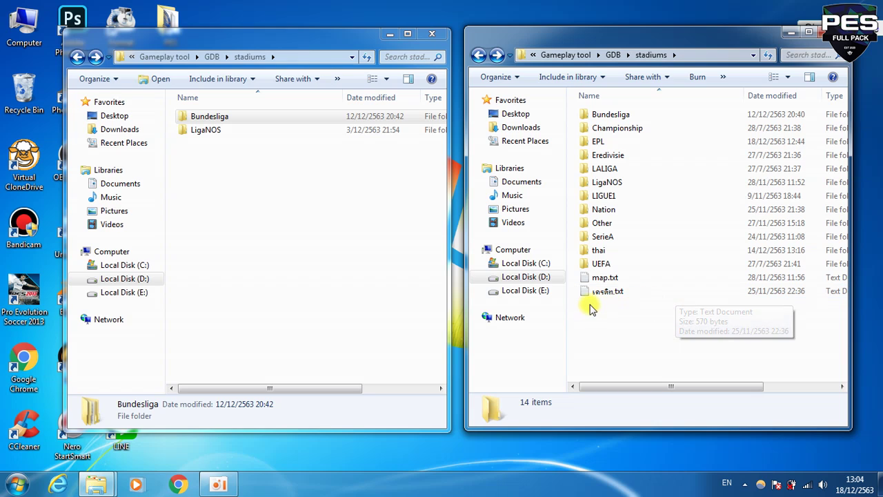
pyautogui.click(623, 119)
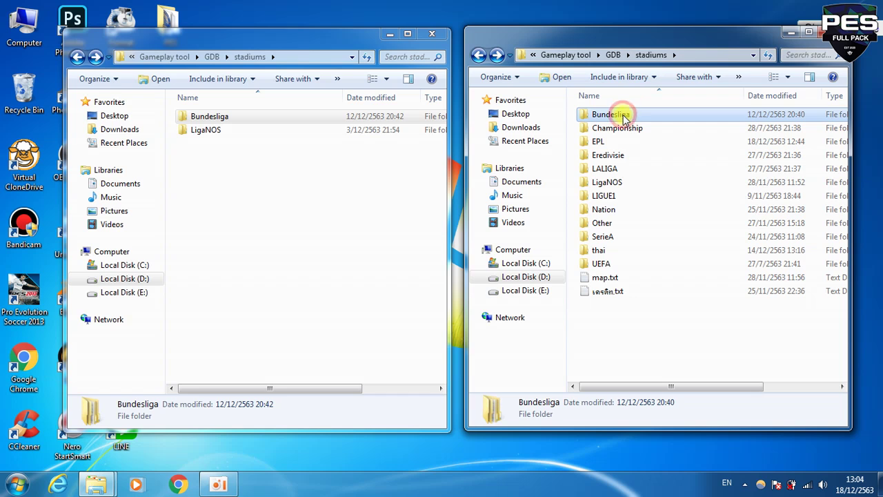
pyautogui.click(207, 198)
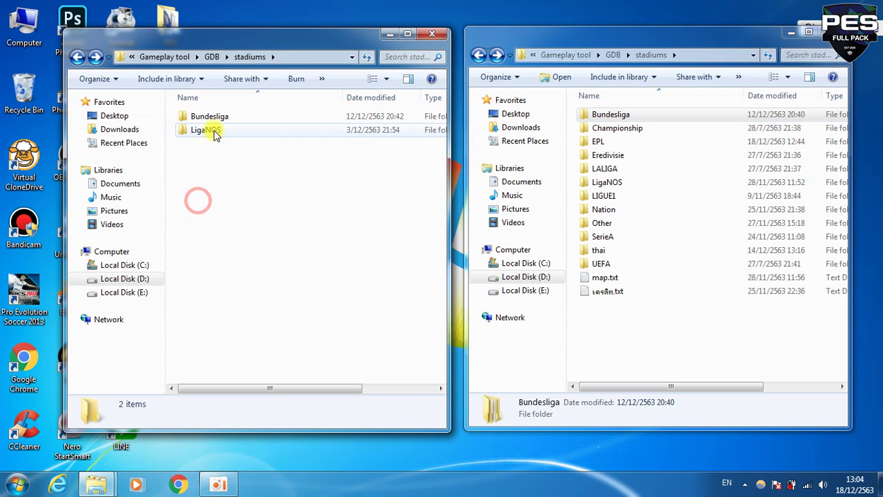
pyautogui.doubleClick(209, 117)
pyautogui.click(207, 117)
pyautogui.doubleClick(601, 114)
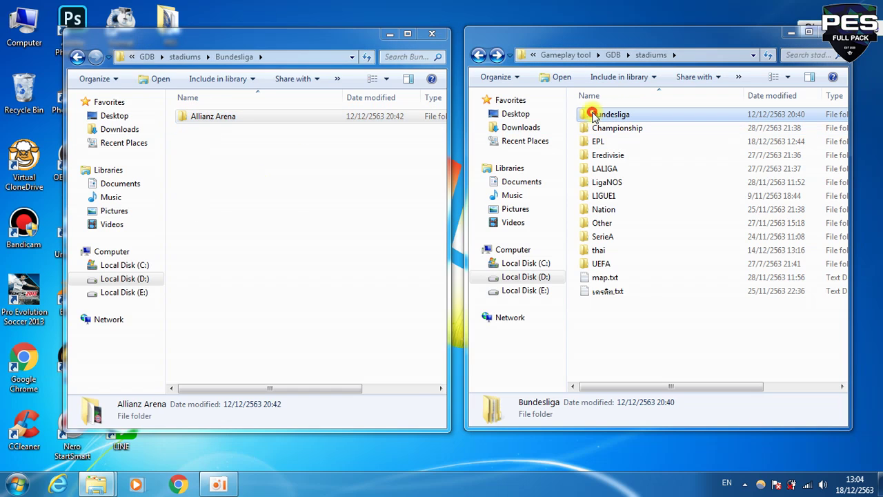
pyautogui.click(479, 56)
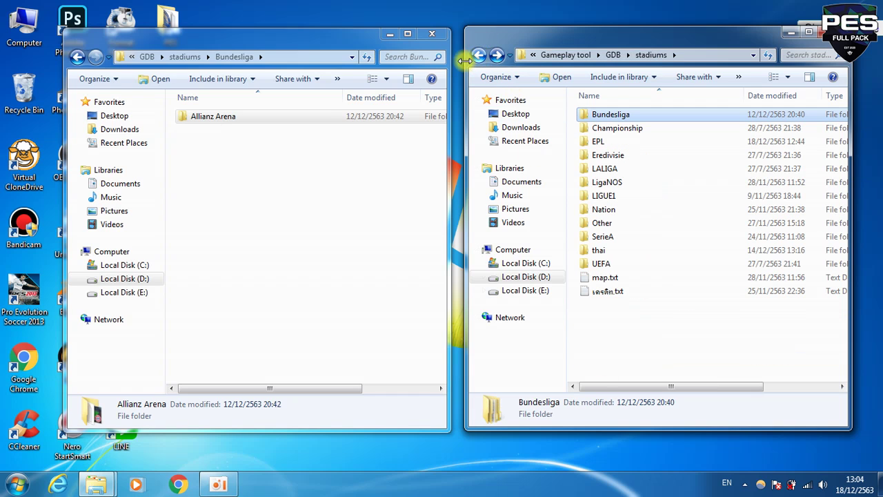
pyautogui.click(77, 57)
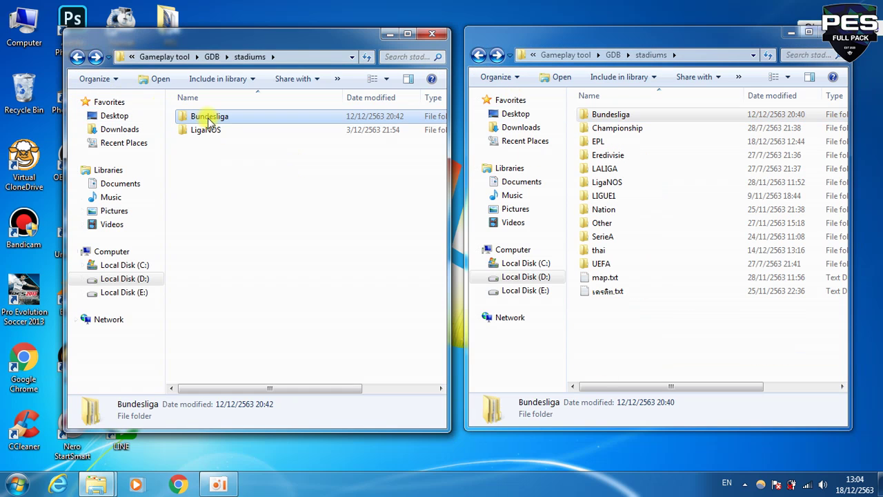
pyautogui.doubleClick(209, 118)
pyautogui.doubleClick(601, 115)
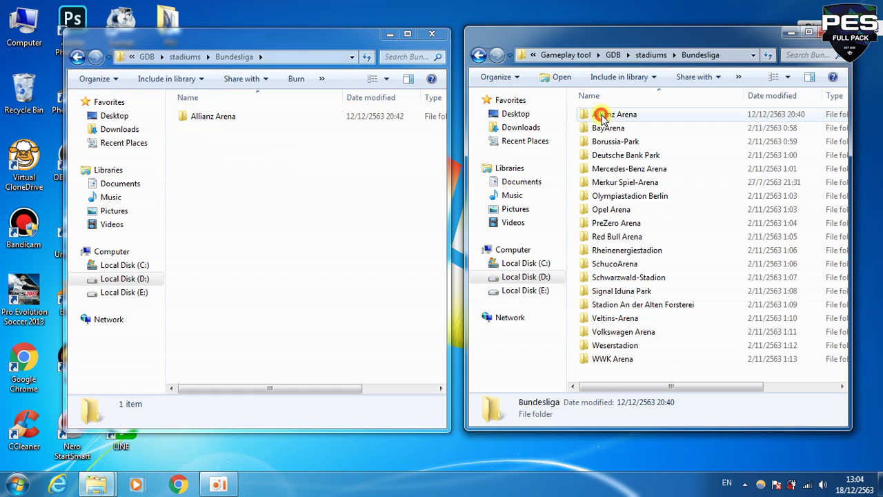
pyautogui.click(608, 117)
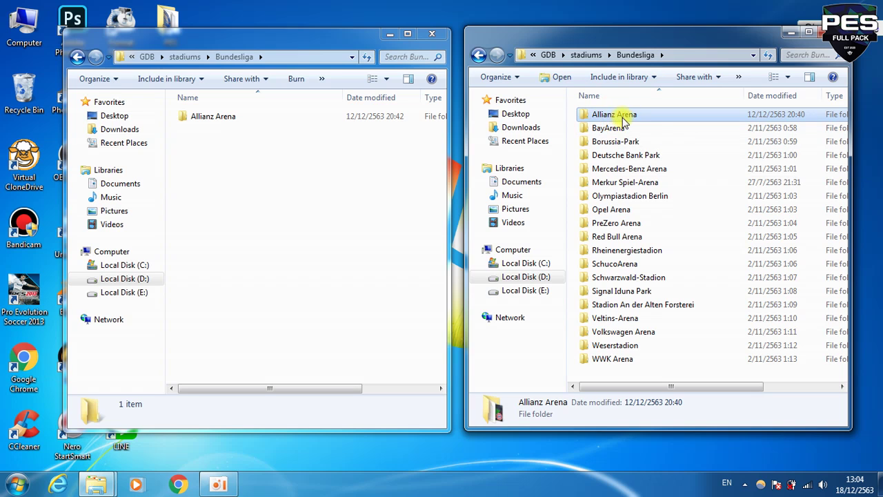
# Start deleting the game's existing Allianz Arena folder, then cancel the deletion.
pyautogui.click(232, 116)
pyautogui.click(627, 116)
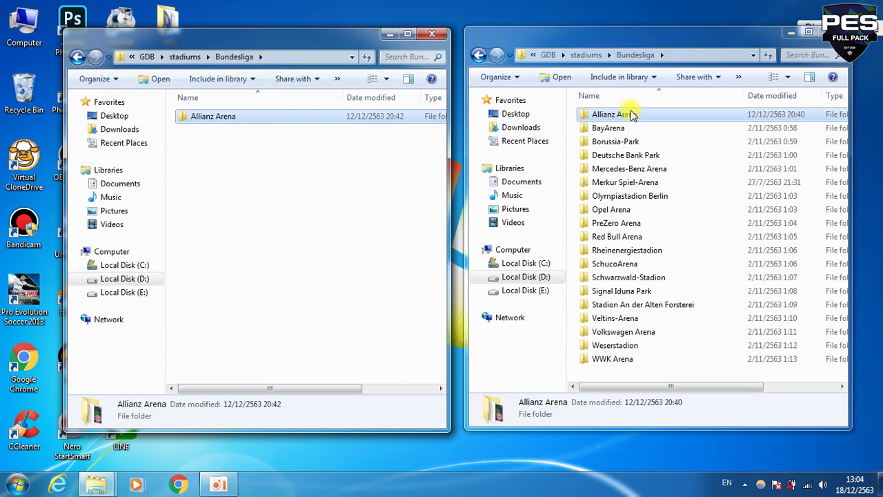
pyautogui.rightClick(615, 115)
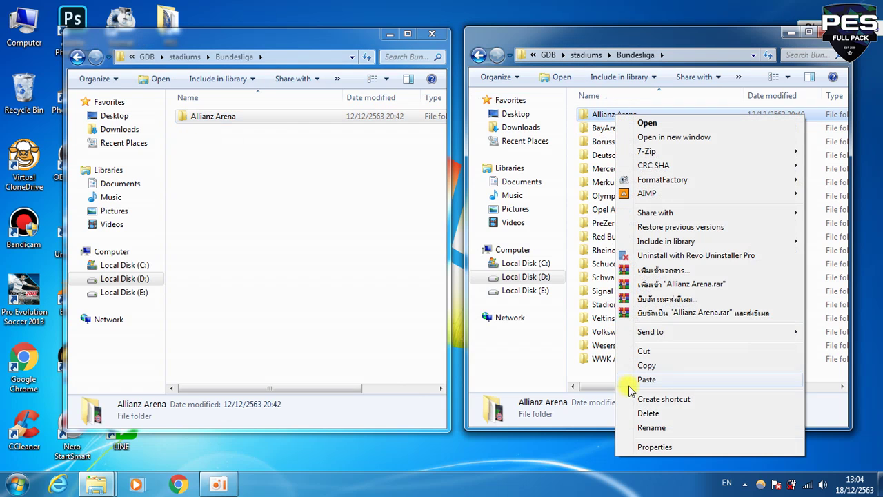
pyautogui.click(644, 413)
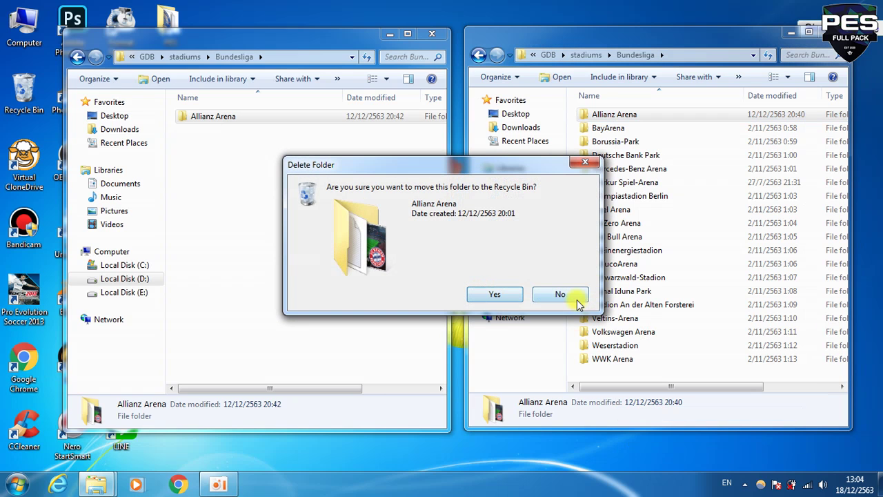
pyautogui.click(559, 294)
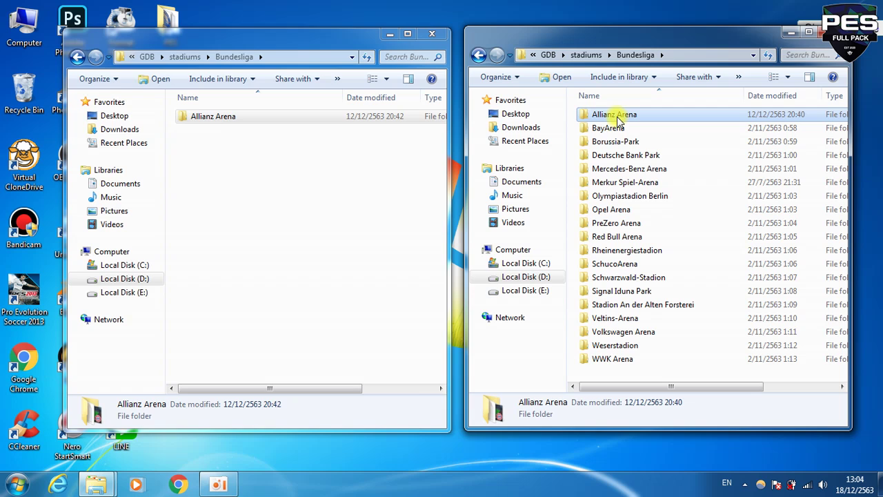
# Copy the update's Allianz Arena folder and bring up the paste menu in the game's Bundesliga folder.
pyautogui.click(205, 116)
pyautogui.rightClick(201, 118)
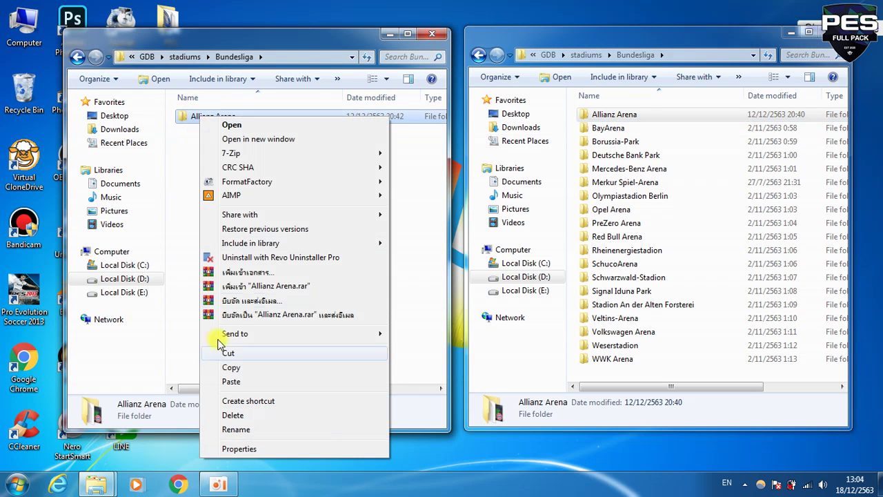
pyautogui.click(232, 369)
pyautogui.rightClick(640, 367)
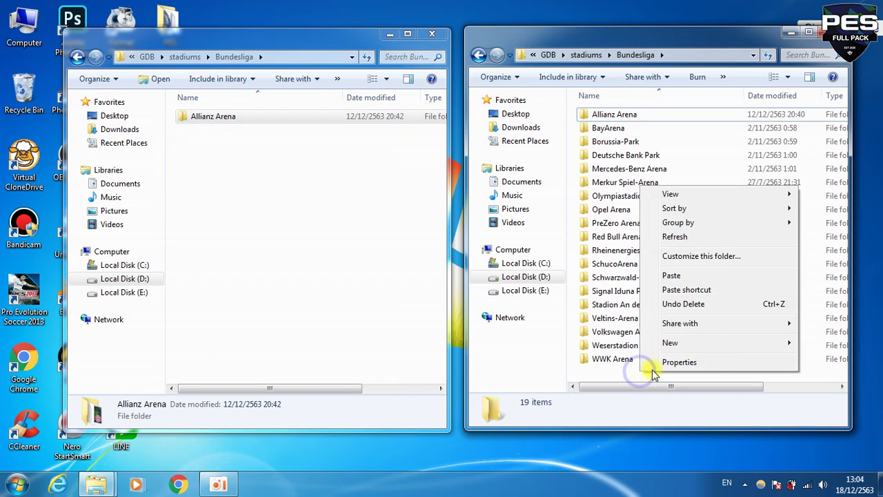
# Open the LigaNOS stadiums folder in both the update and game windows.
pyautogui.click(478, 54)
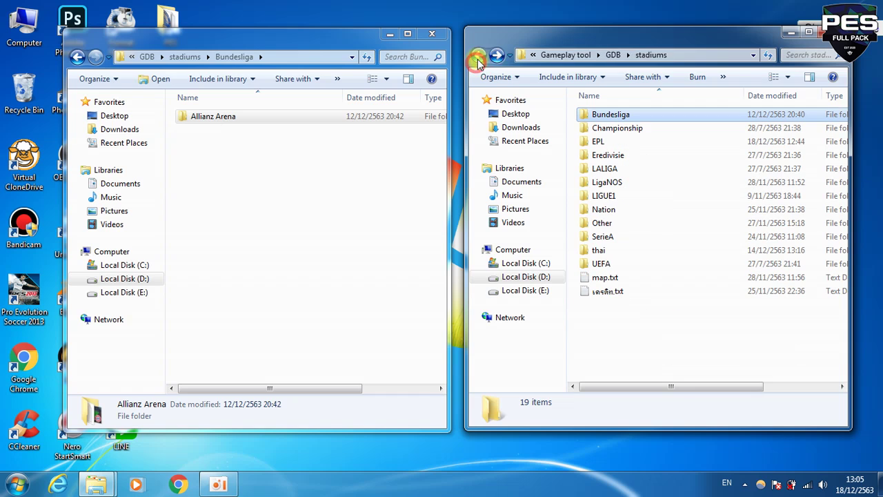
pyautogui.click(77, 56)
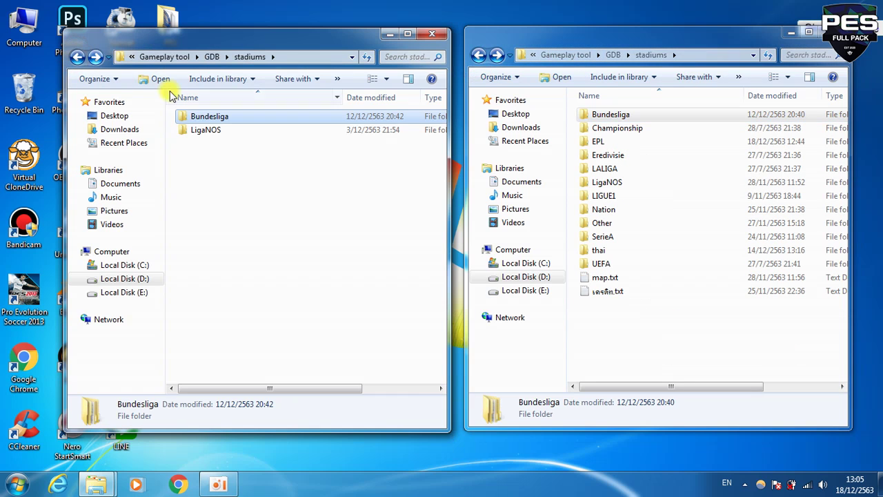
pyautogui.doubleClick(206, 130)
pyautogui.doubleClick(615, 184)
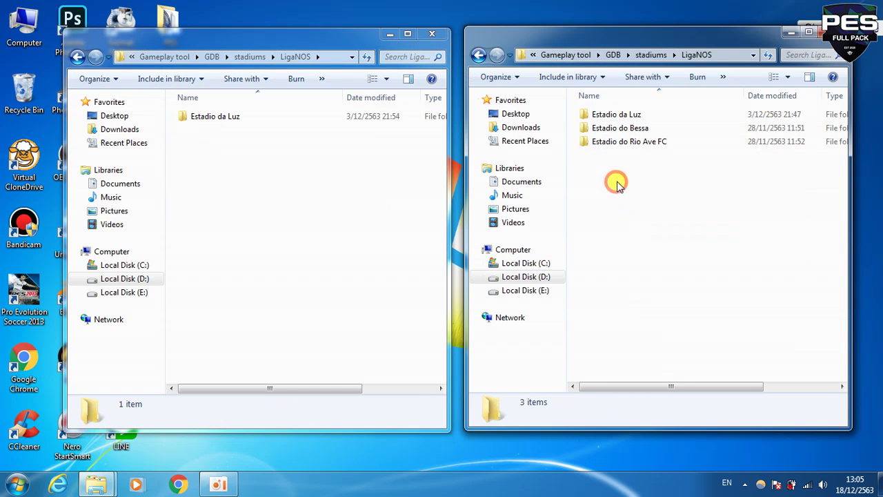
# Start deleting the game's Estadio da Luz folder, then cancel the deletion.
pyautogui.click(616, 116)
pyautogui.rightClick(616, 116)
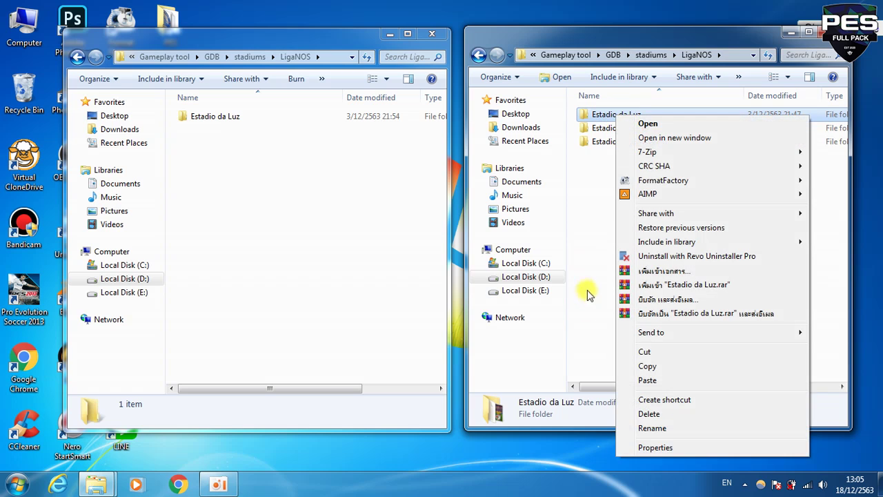
pyautogui.click(648, 414)
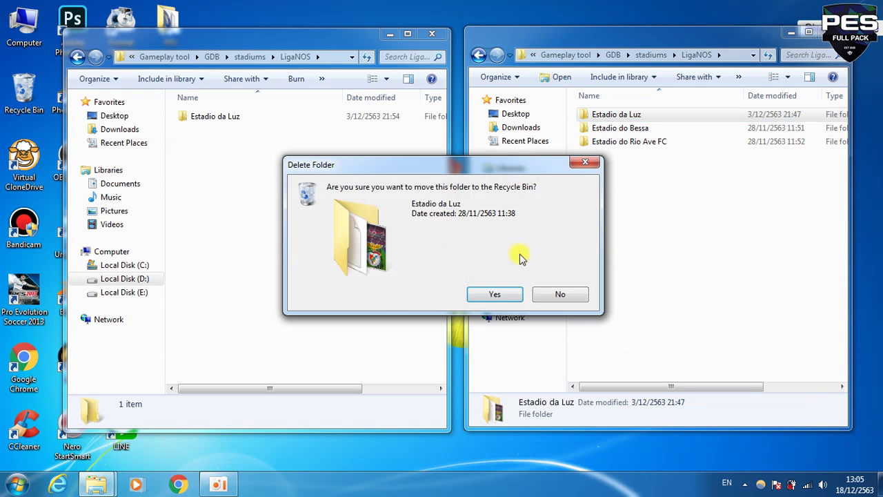
pyautogui.click(561, 294)
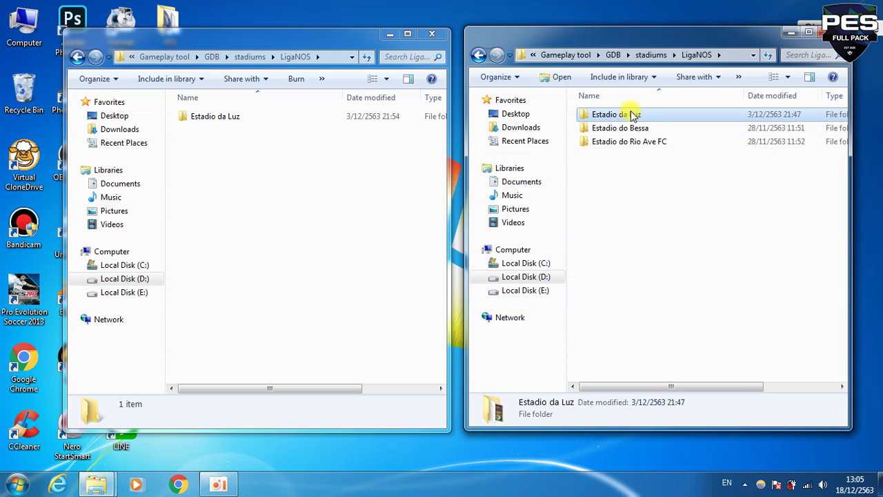
# Copy the update's Estadio da Luz into the game's LigaNOS folder, then return to stadiums.
pyautogui.click(266, 144)
pyautogui.click(223, 118)
pyautogui.rightClick(221, 117)
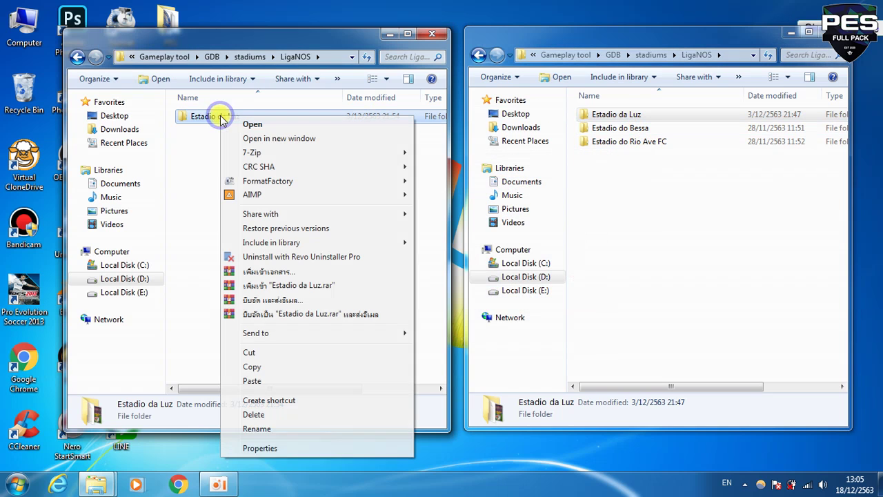
pyautogui.click(253, 366)
pyautogui.rightClick(685, 193)
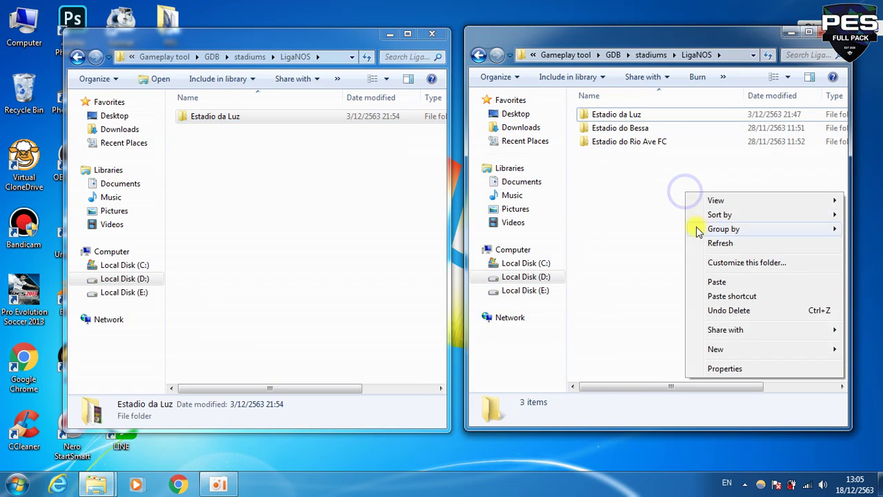
pyautogui.click(717, 282)
pyautogui.click(479, 55)
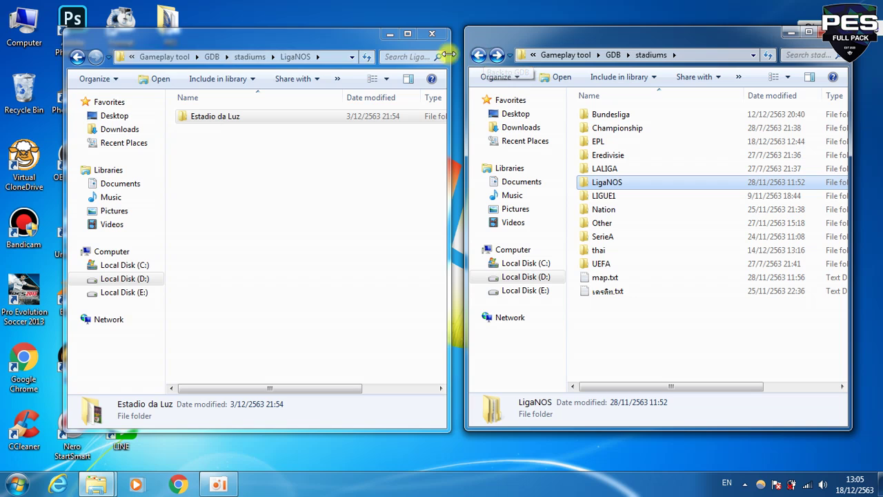
# Bring both windows back up to the Pro Evolution Soccer 2013 folder.
pyautogui.click(477, 55)
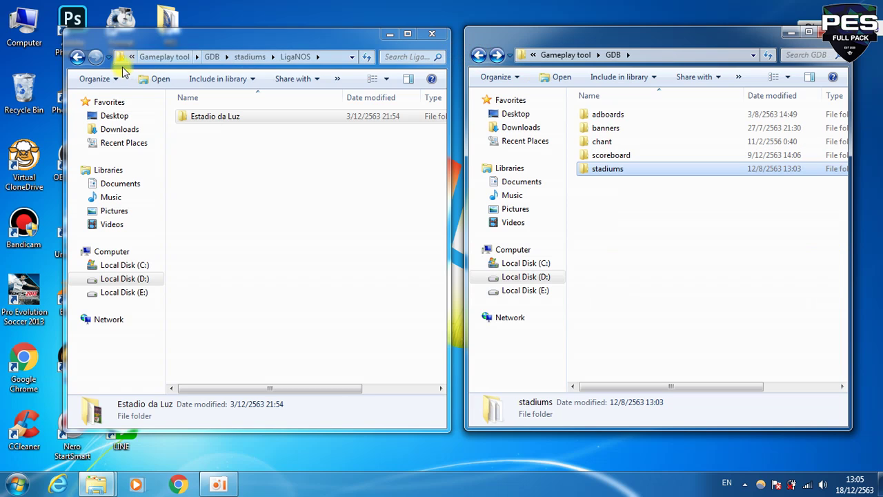
pyautogui.click(77, 56)
pyautogui.click(78, 56)
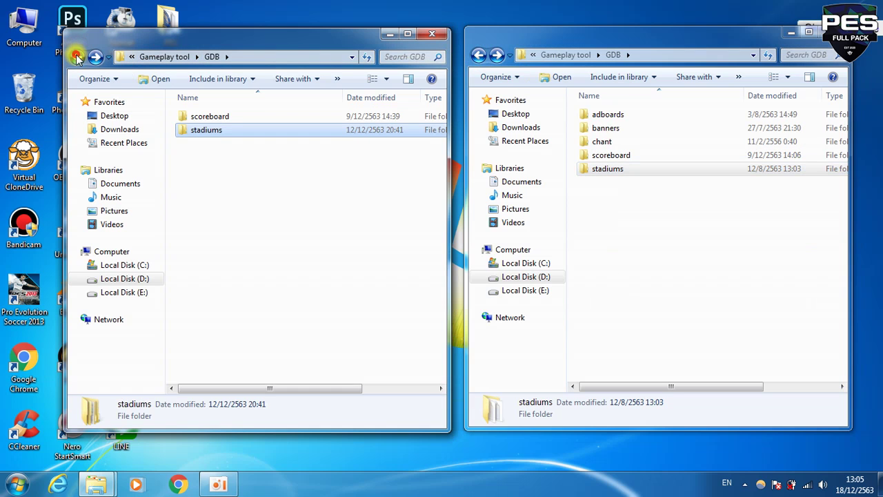
pyautogui.click(77, 56)
pyautogui.click(78, 56)
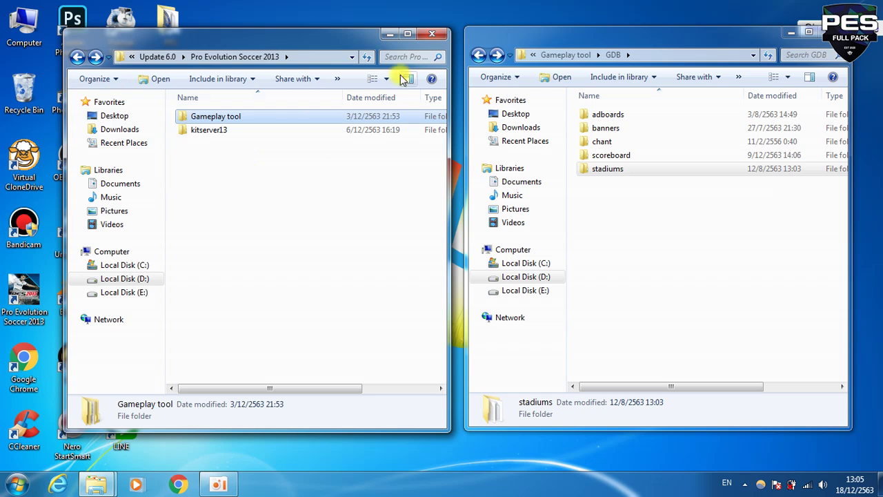
pyautogui.click(477, 55)
pyautogui.press('BackSpace')
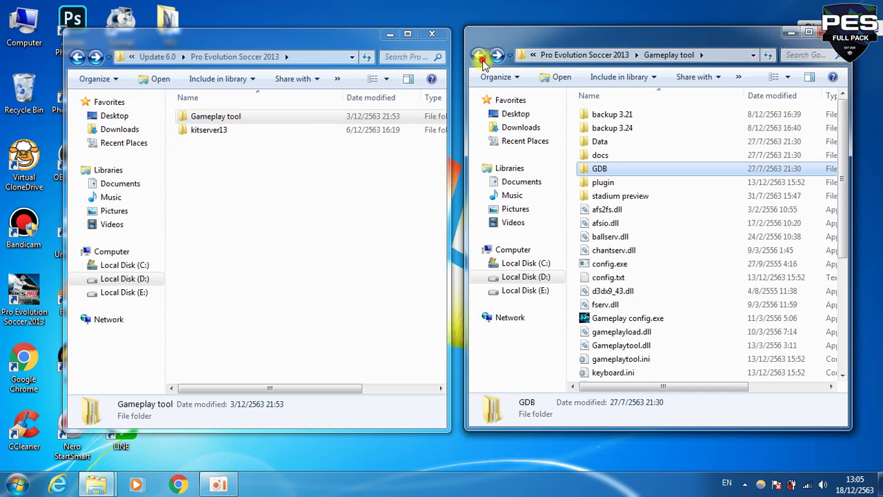
# Open kitserver13 > pesedit > img in both windows.
pyautogui.doubleClick(621, 156)
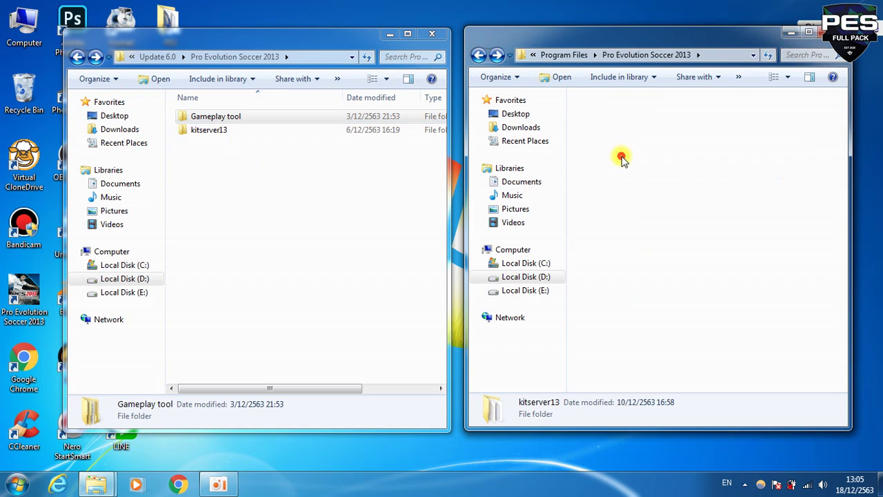
pyautogui.doubleClick(214, 132)
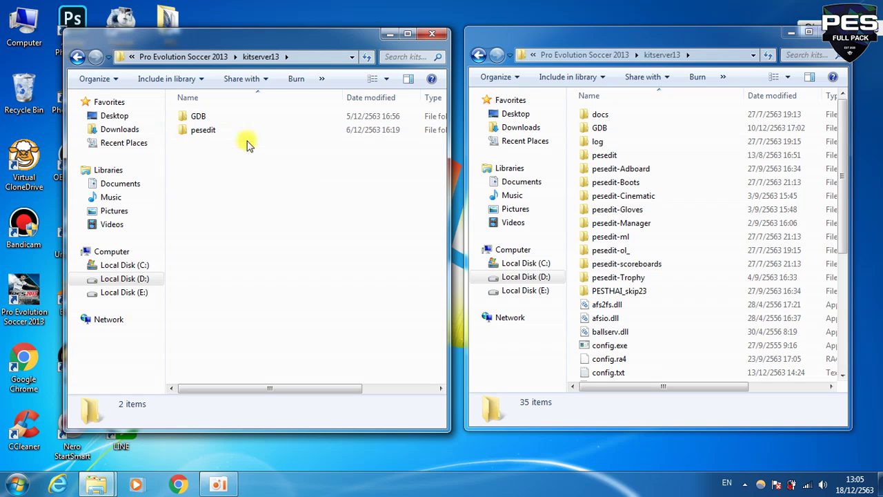
pyautogui.click(212, 135)
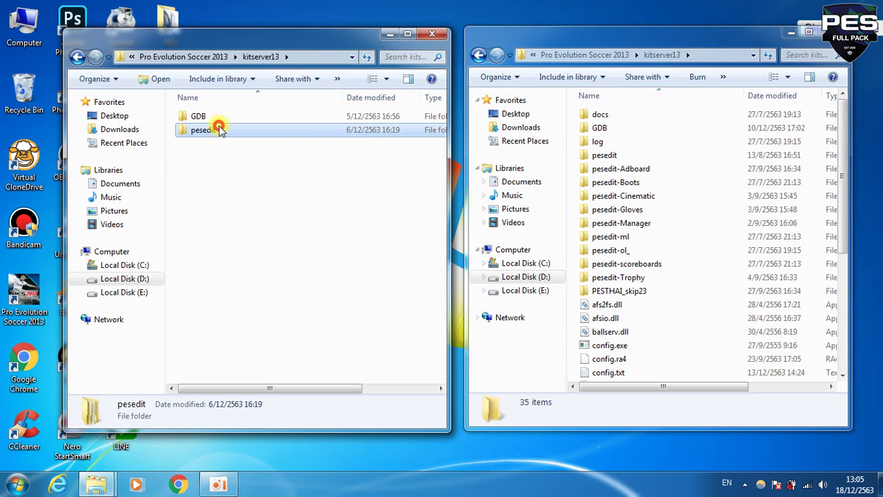
pyautogui.doubleClick(218, 129)
pyautogui.doubleClick(621, 155)
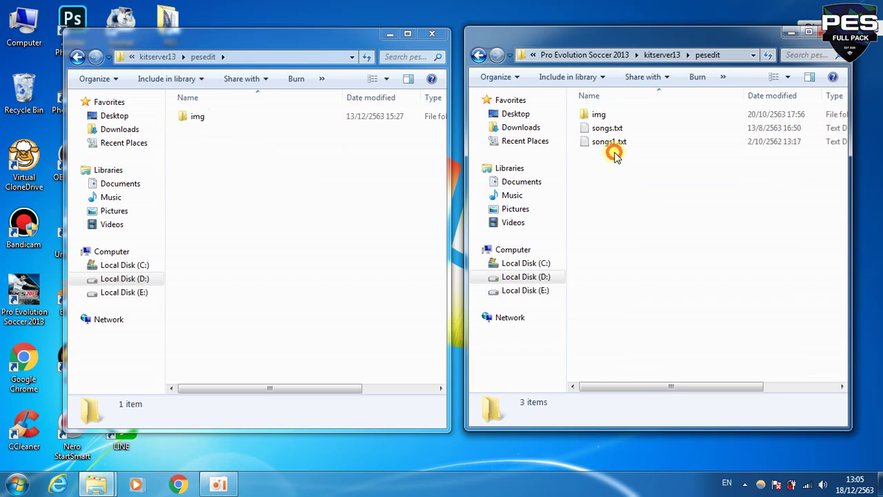
pyautogui.doubleClick(207, 116)
pyautogui.doubleClick(607, 115)
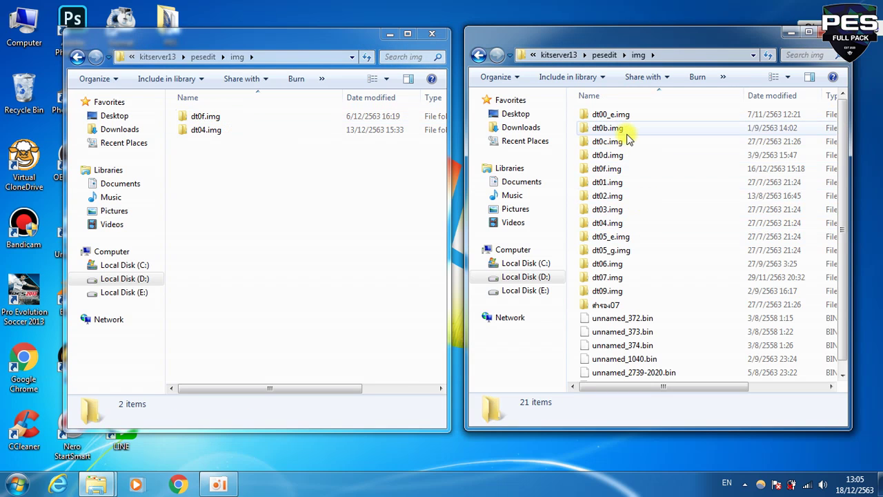
# Select the dt .img folders in both windows, then go back up to kitserver13.
pyautogui.moveTo(570, 109); pyautogui.dragTo(643, 298)
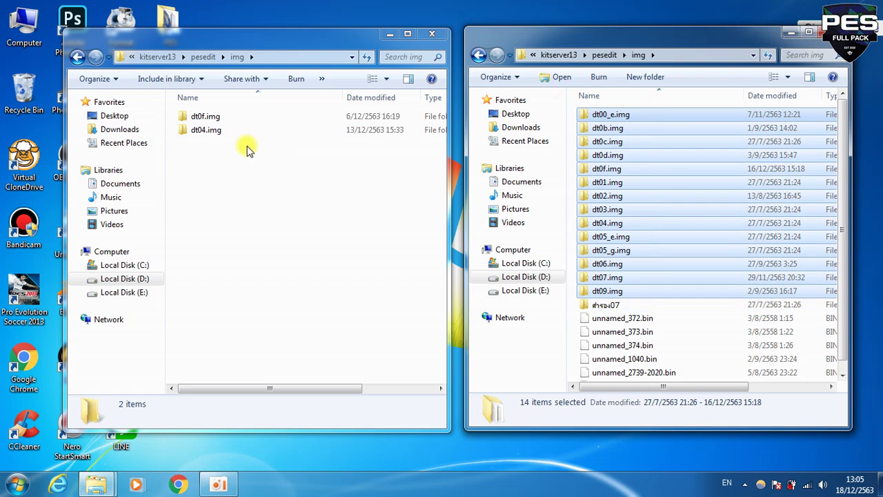
pyautogui.moveTo(248, 150); pyautogui.dragTo(195, 93)
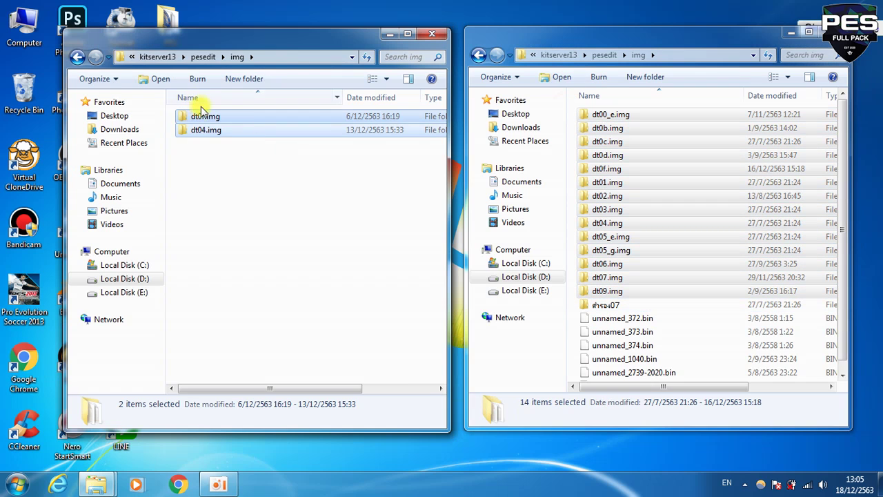
pyautogui.click(77, 56)
pyautogui.click(77, 56)
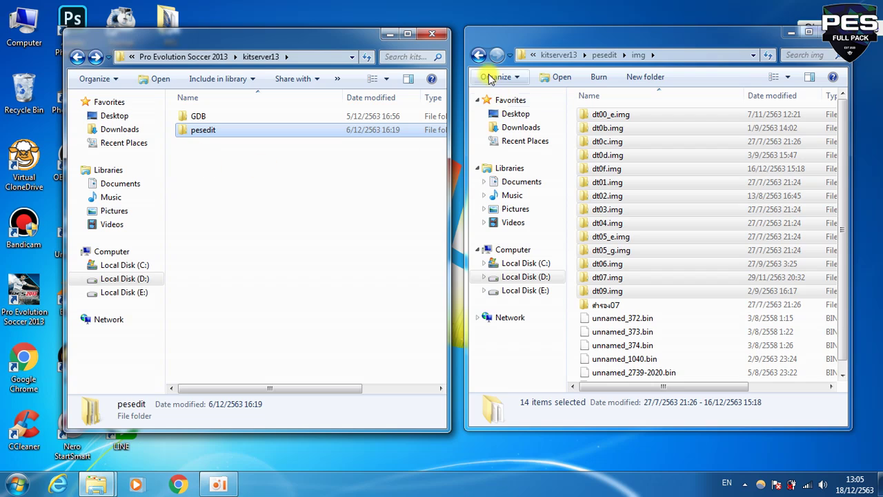
pyautogui.click(478, 55)
pyautogui.click(478, 55)
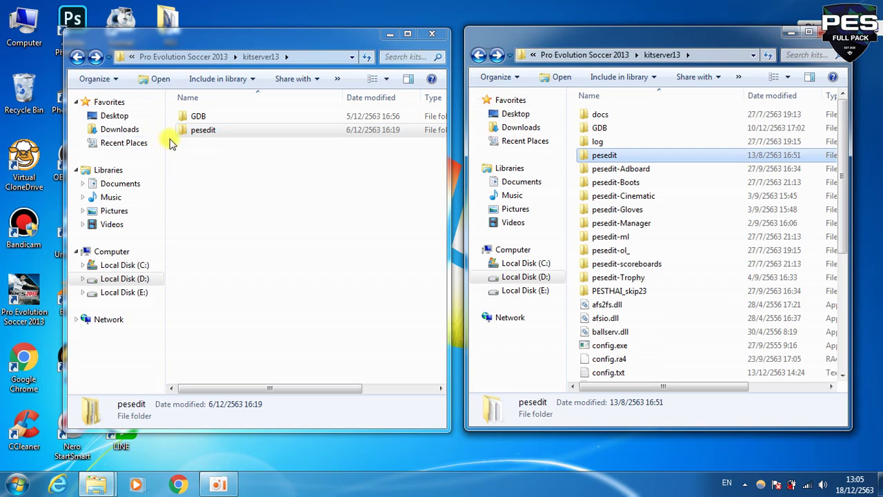
# Reopen the game's pesedit > img folder with its 21 items.
pyautogui.click(191, 134)
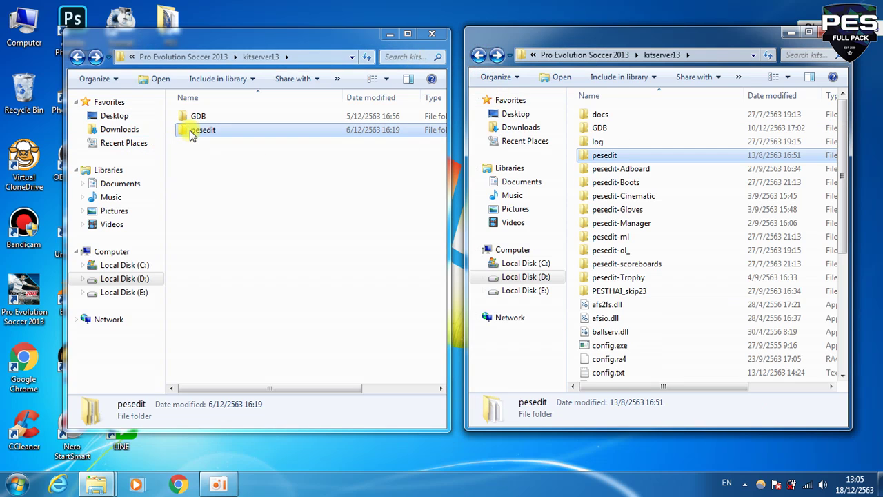
pyautogui.rightClick(605, 157)
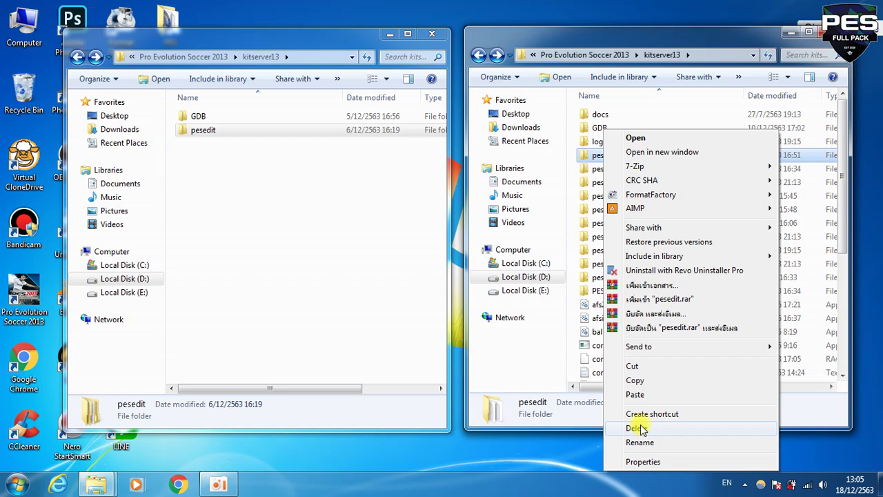
pyautogui.click(273, 257)
pyautogui.click(597, 157)
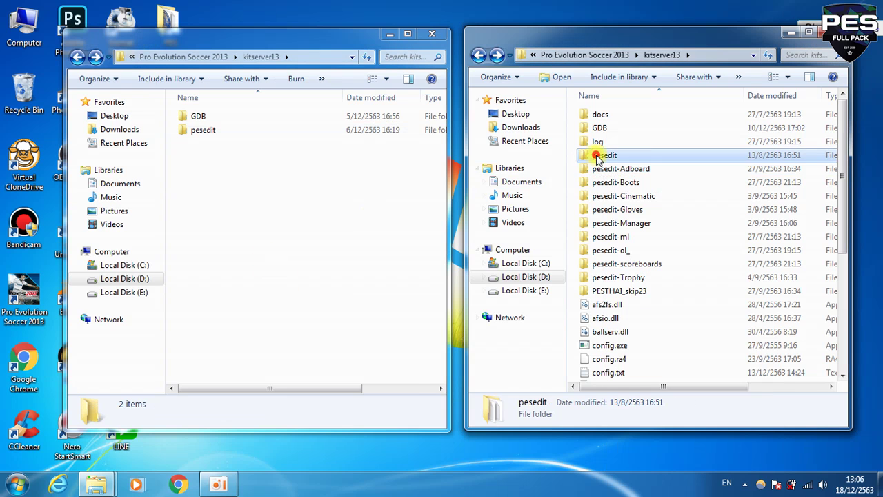
pyautogui.doubleClick(598, 157)
pyautogui.doubleClick(602, 114)
# Reopen the update's img folder and select, then deselect, dt0f.img and dt04.img.
pyautogui.click(216, 132)
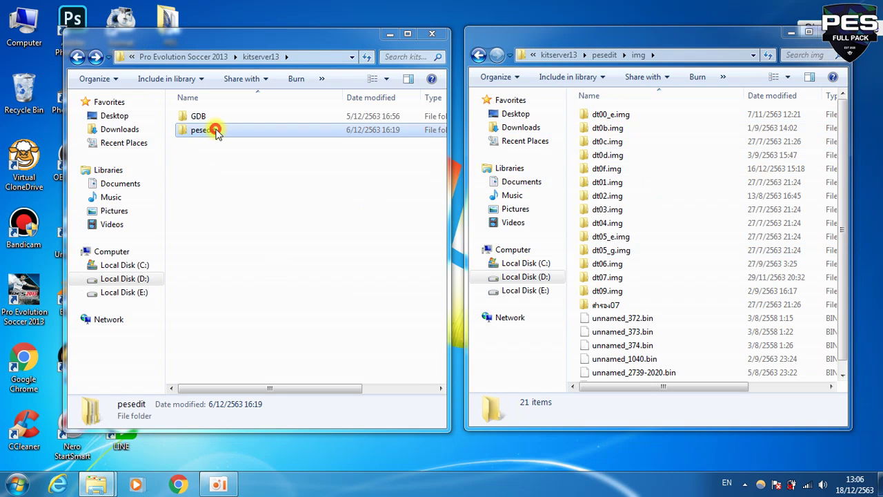
pyautogui.doubleClick(216, 133)
pyautogui.click(196, 117)
pyautogui.press('Delete')
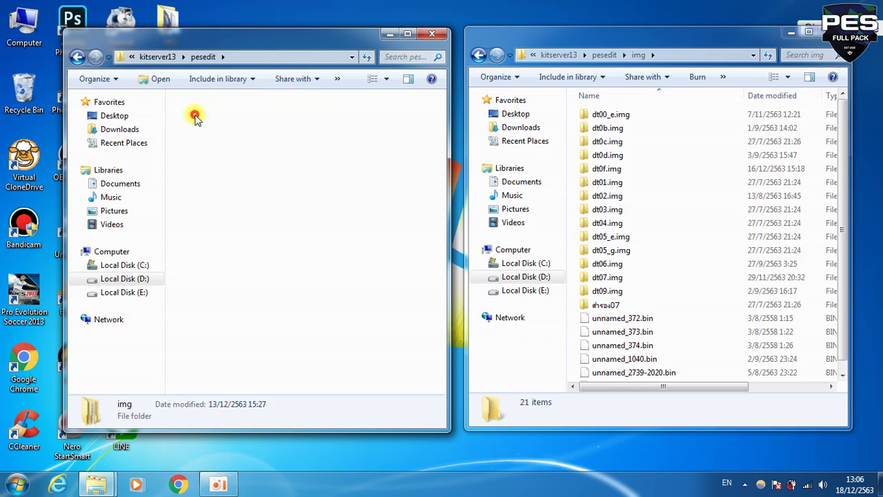
pyautogui.moveTo(239, 182); pyautogui.dragTo(187, 98)
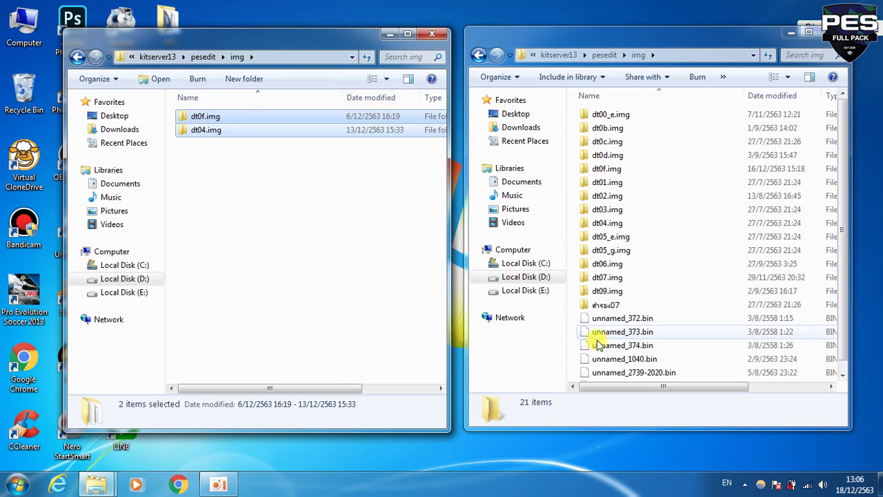
pyautogui.click(219, 196)
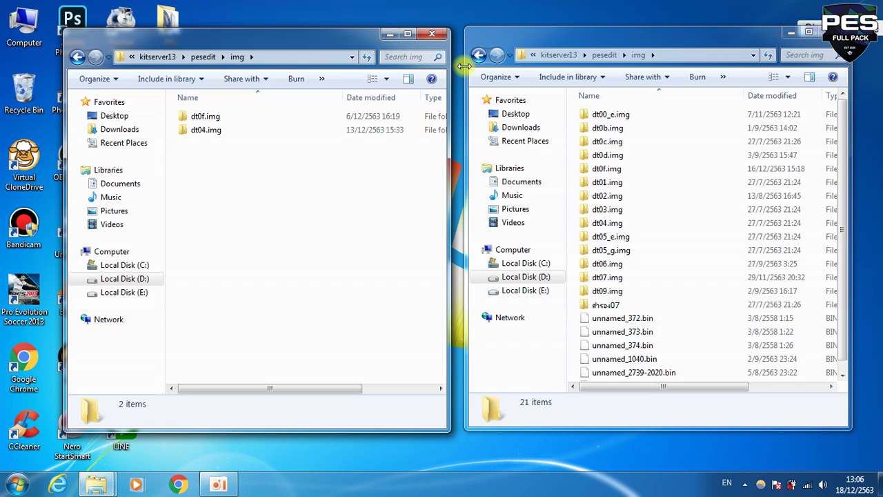
# Return both the update and game windows to their kitserver13 folders.
pyautogui.click(77, 57)
pyautogui.click(77, 56)
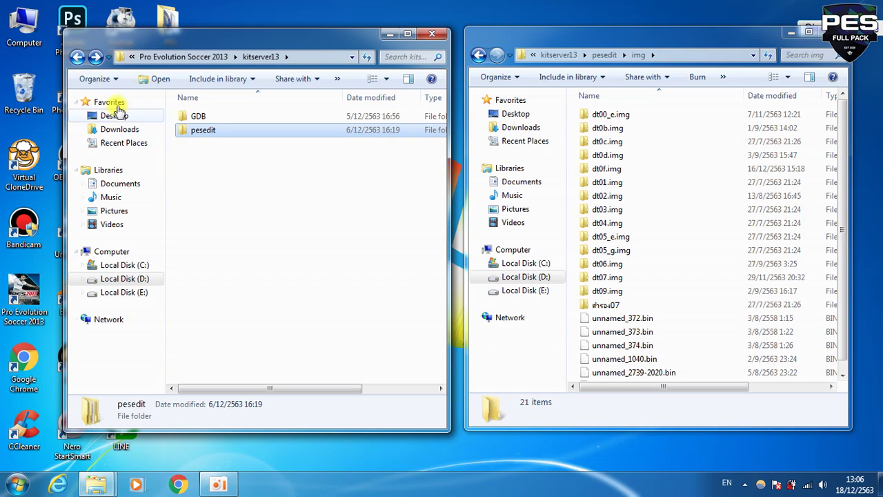
pyautogui.rightClick(200, 141)
pyautogui.rightClick(202, 131)
pyautogui.click(185, 162)
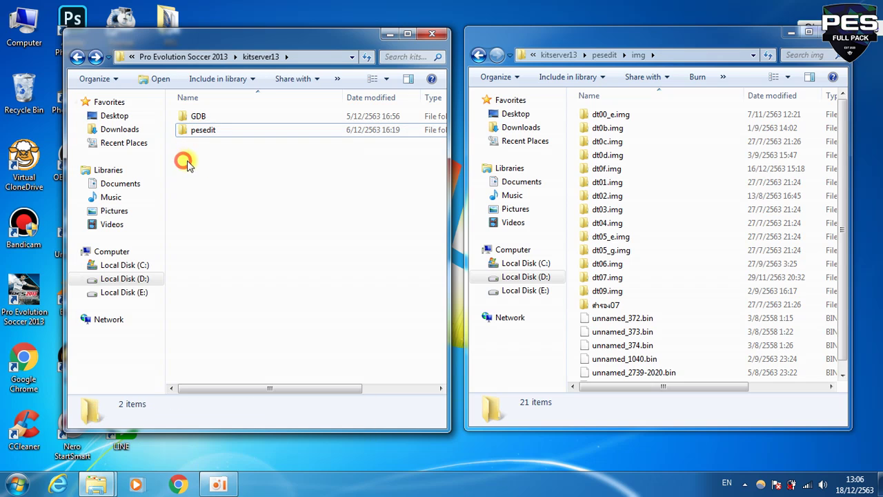
pyautogui.click(478, 54)
pyautogui.click(478, 54)
pyautogui.rightClick(210, 165)
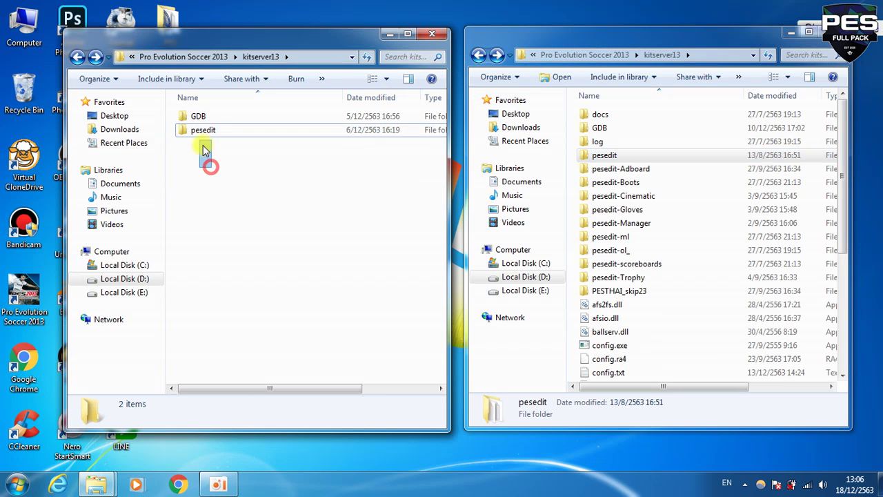
# Copy the update's GDB and pesedit folders and paste them into the game's kitserver13.
pyautogui.moveTo(203, 146); pyautogui.dragTo(211, 117)
pyautogui.rightClick(212, 117)
pyautogui.click(241, 323)
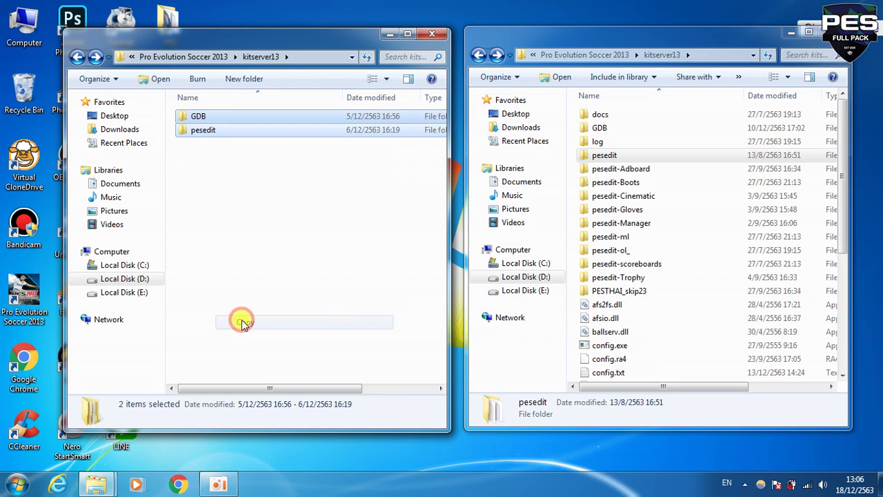
pyautogui.rightClick(572, 175)
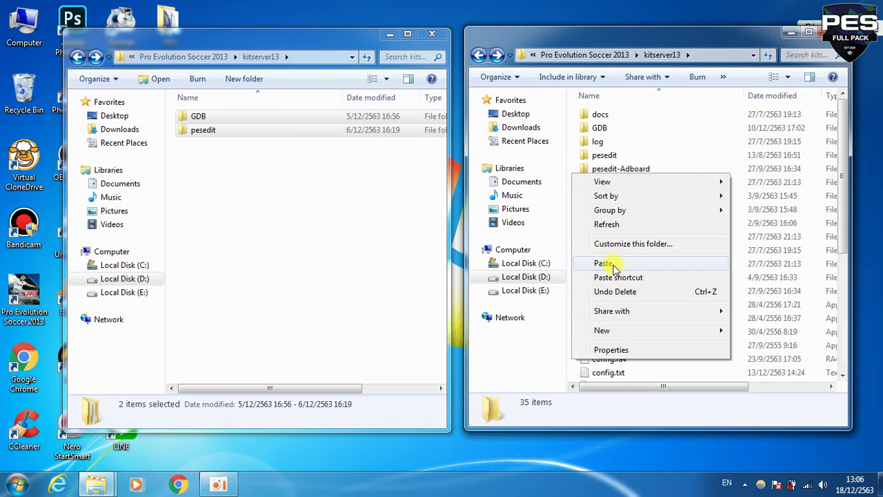
pyautogui.click(343, 227)
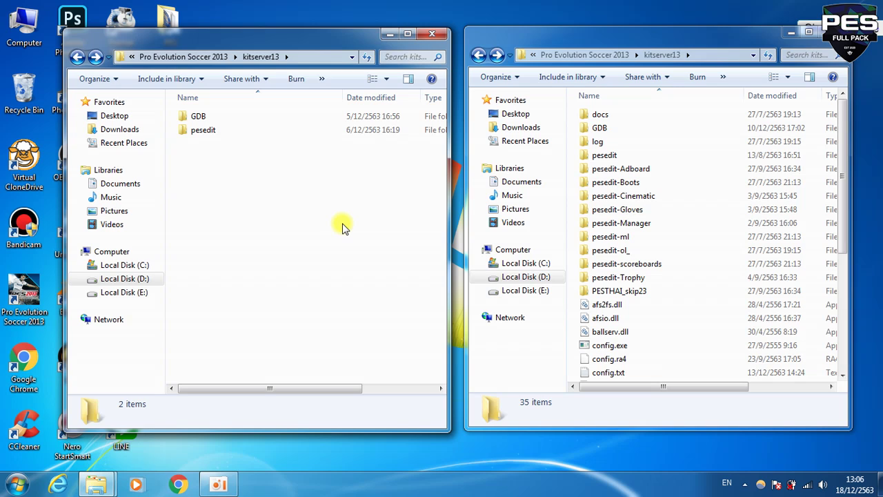
# Go back up and reopen kitserver13 in both windows.
pyautogui.click(198, 117)
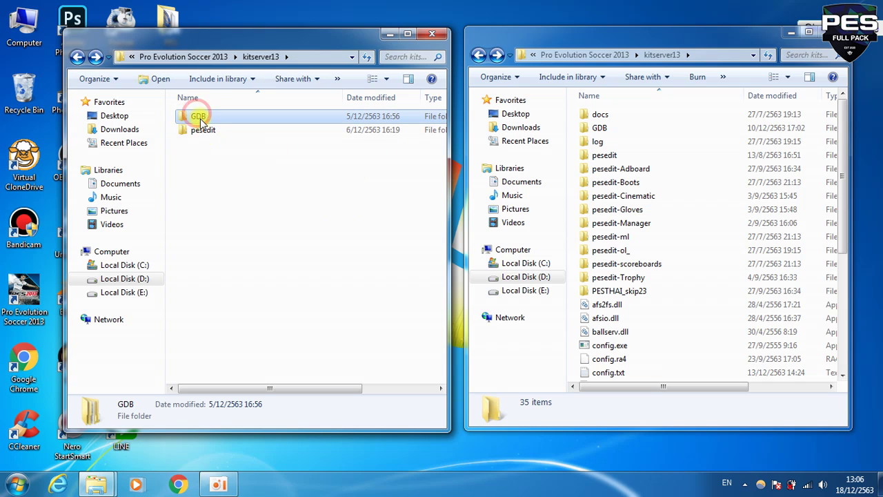
pyautogui.click(76, 57)
pyautogui.doubleClick(197, 131)
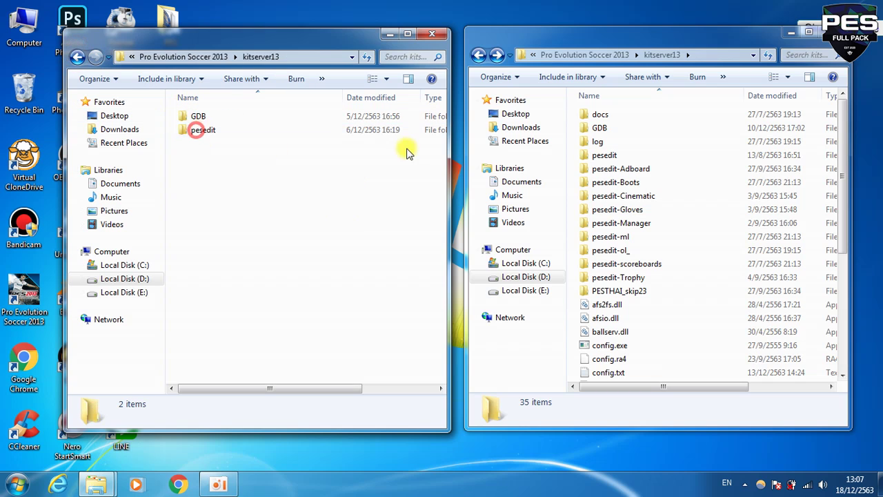
pyautogui.click(478, 54)
pyautogui.doubleClick(612, 156)
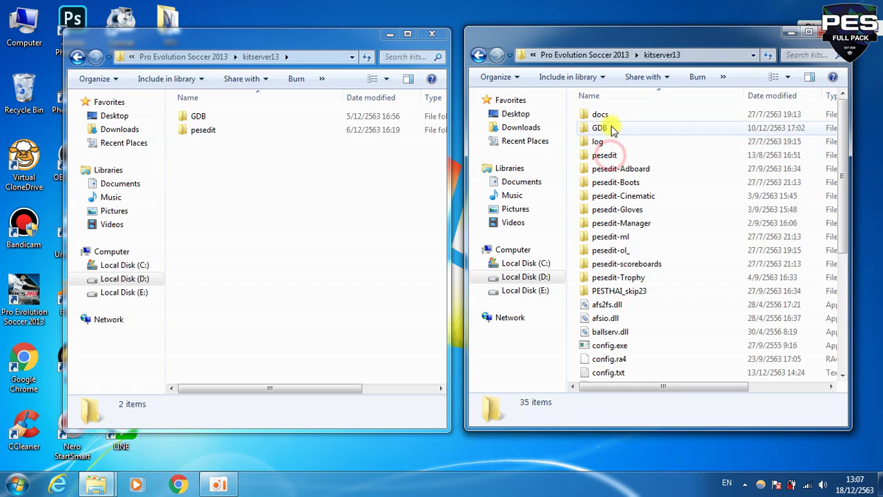
# Open pesedit > img in both the update and game windows.
pyautogui.click(218, 130)
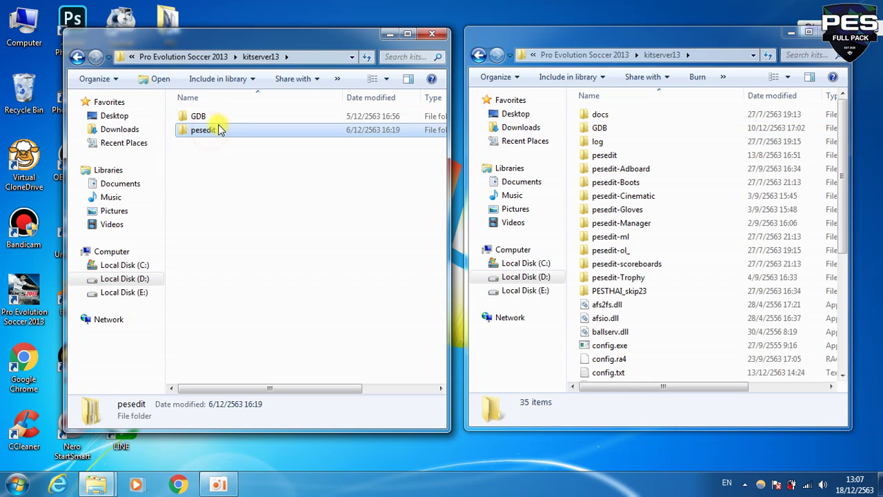
pyautogui.doubleClick(204, 130)
pyautogui.doubleClick(607, 154)
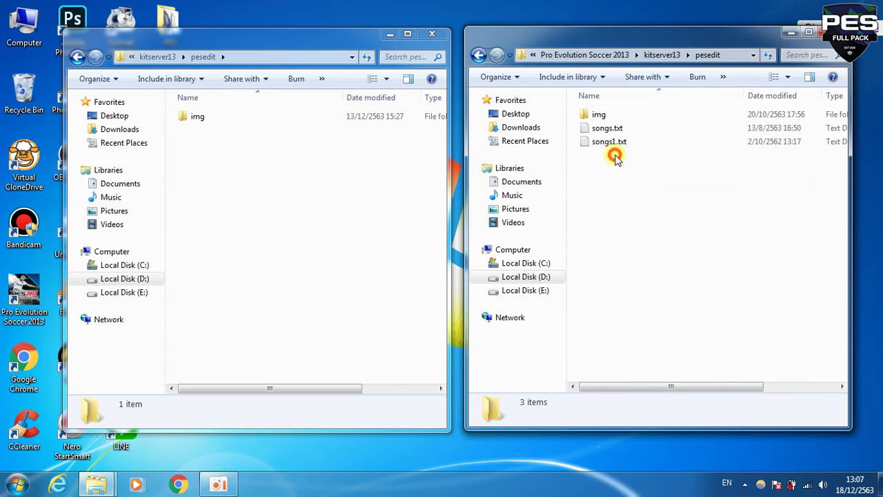
pyautogui.doubleClick(292, 114)
pyautogui.doubleClick(597, 114)
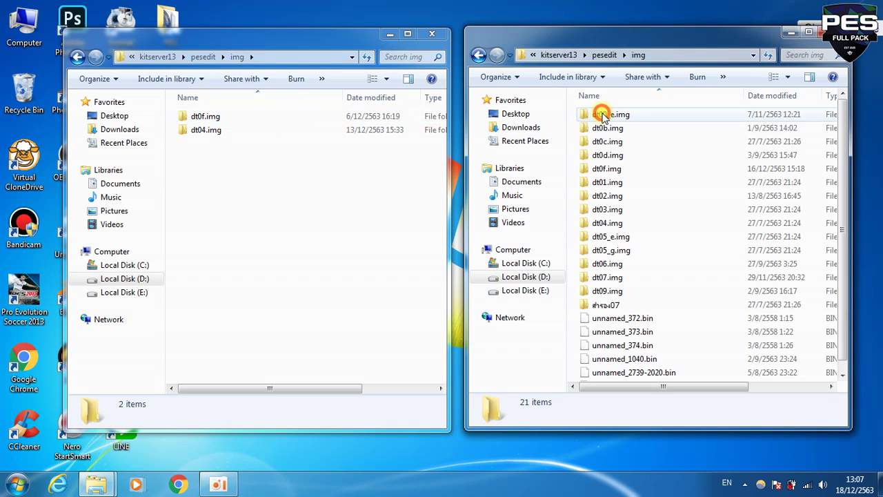
# Open dt0f.img in both windows and select the update's new unnamed_2739.bin.
pyautogui.click(231, 116)
pyautogui.moveTo(221, 129)
pyautogui.mouseDown()
pyautogui.moveTo(613, 169)
pyautogui.moveTo(195, 133)
pyautogui.moveTo(220, 118)
pyautogui.mouseUp()
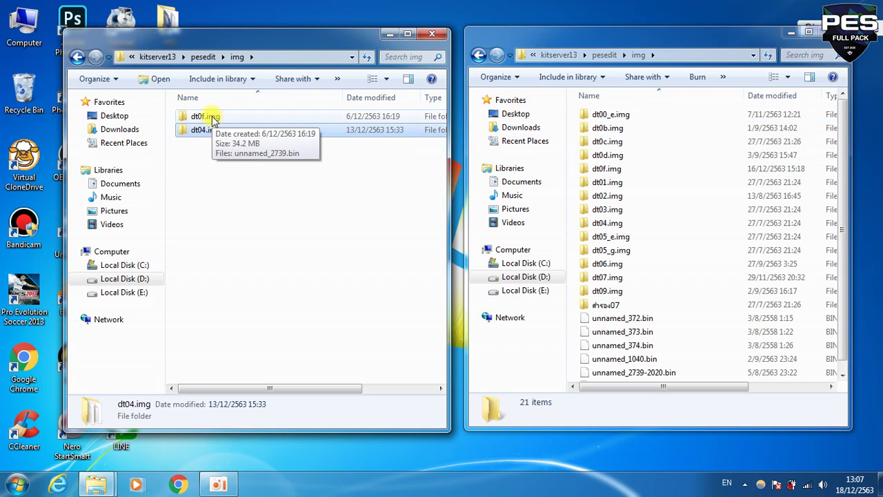
pyautogui.click(214, 118)
pyautogui.click(606, 169)
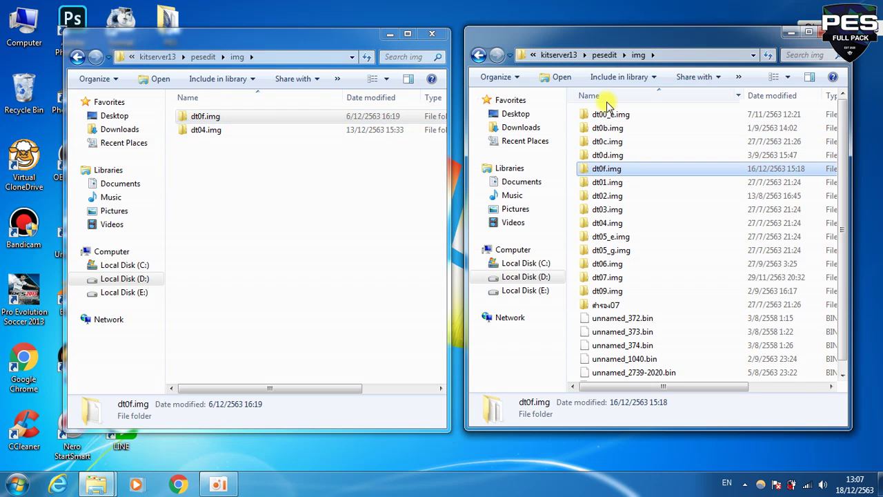
pyautogui.click(613, 169)
pyautogui.doubleClick(613, 169)
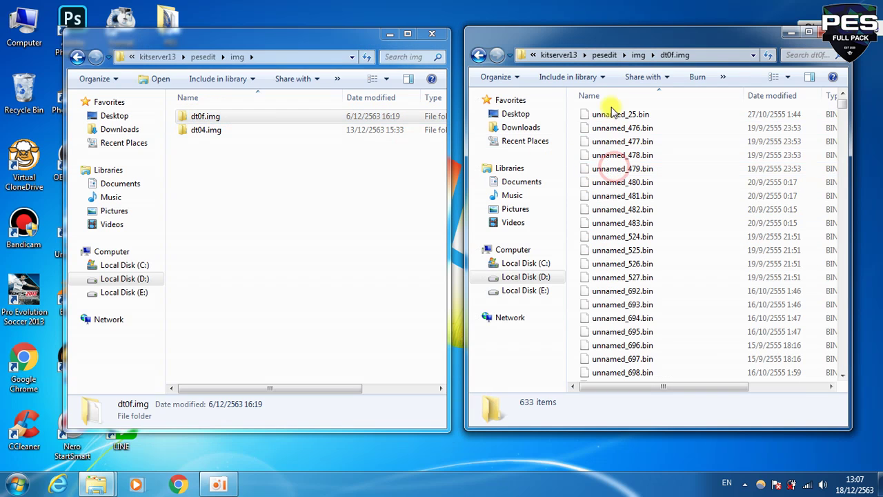
pyautogui.click(223, 180)
pyautogui.doubleClick(208, 117)
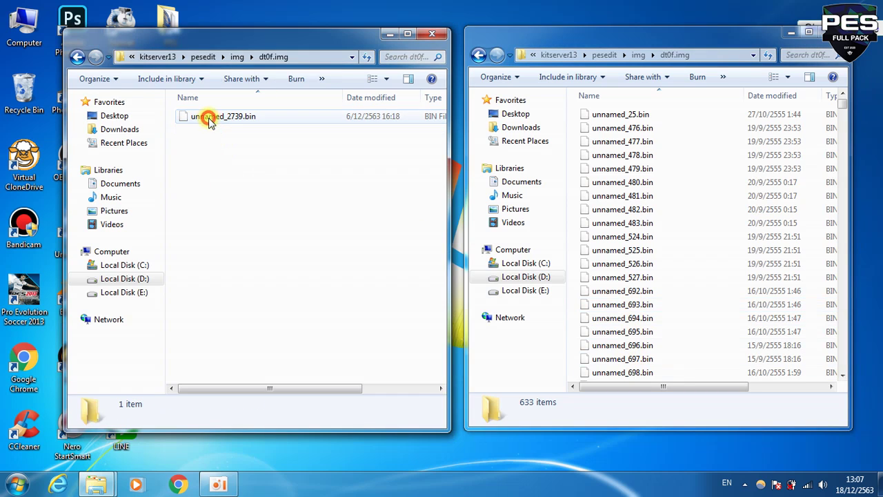
pyautogui.click(211, 117)
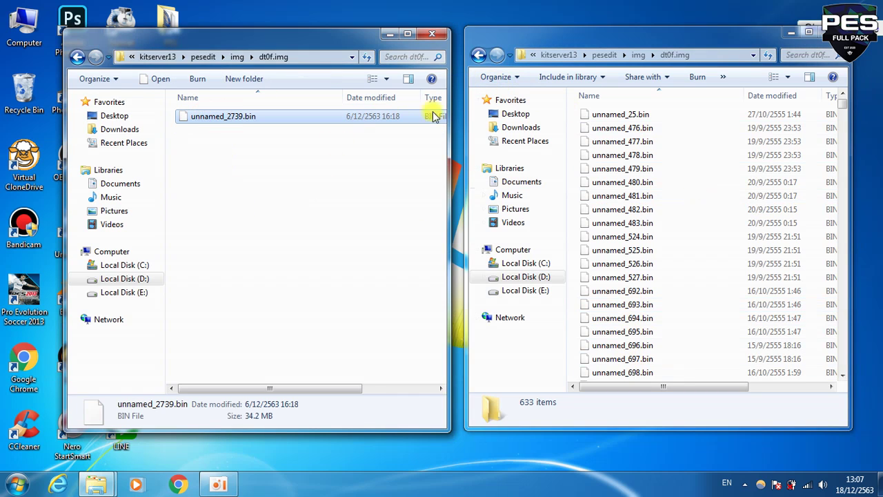
# Reopen the game's dt0f.img, scroll its 633 items, and reselect the new unnamed_2739.bin.
pyautogui.click(483, 59)
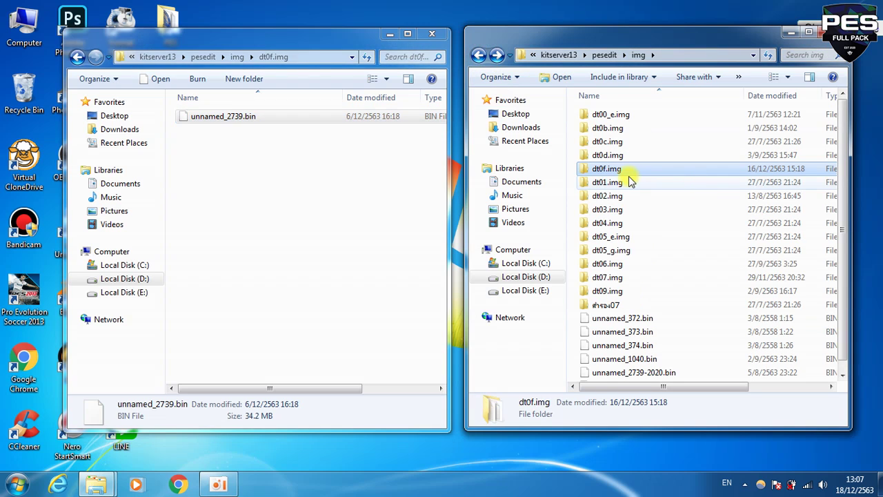
pyautogui.doubleClick(608, 169)
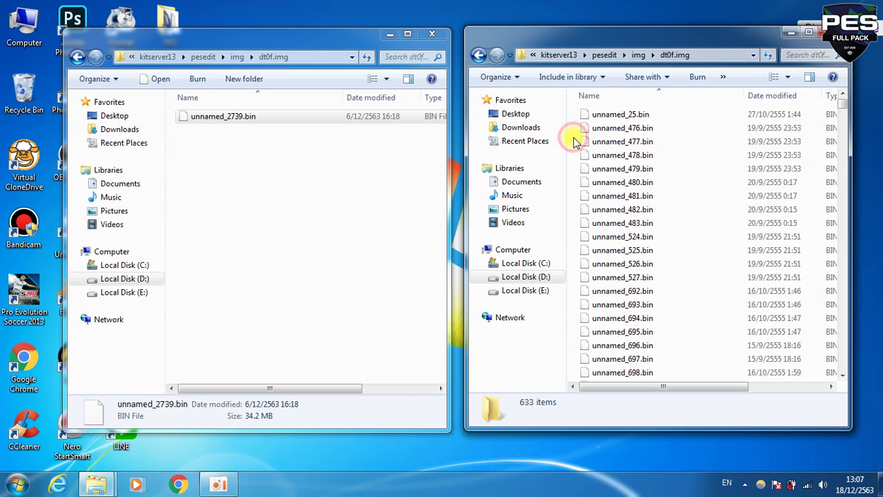
pyautogui.scroll(-4, 576, 141)
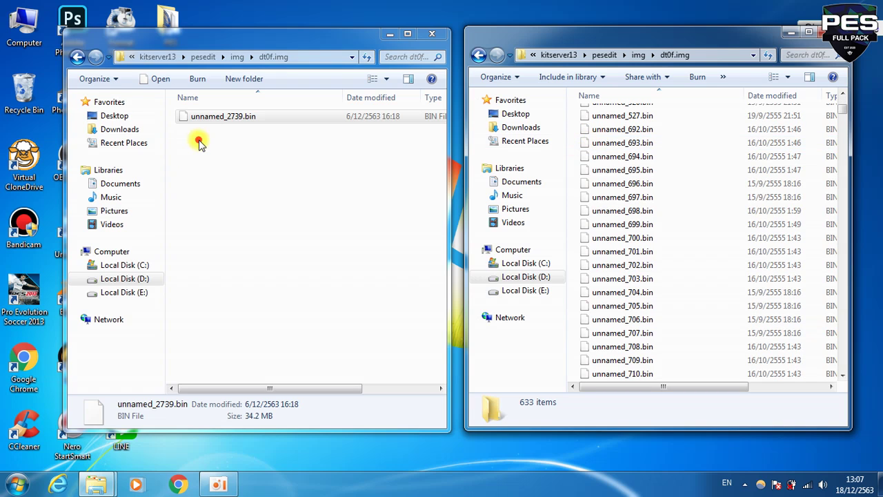
pyautogui.click(218, 117)
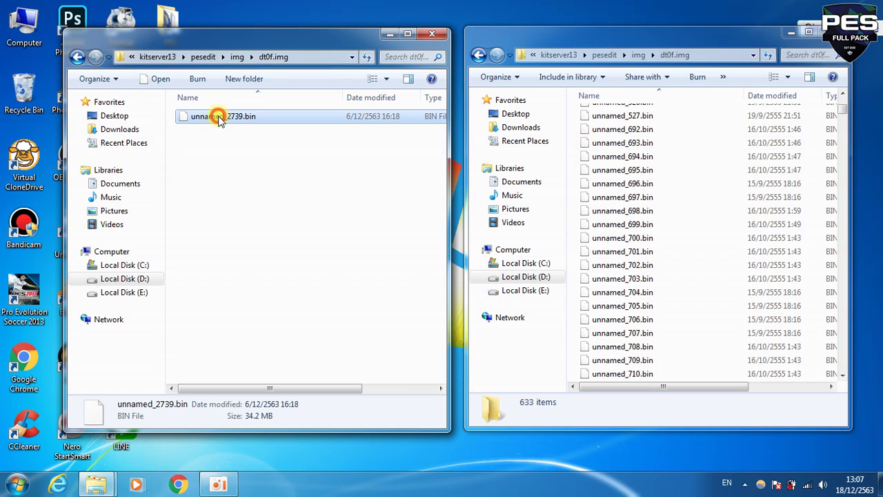
pyautogui.click(570, 143)
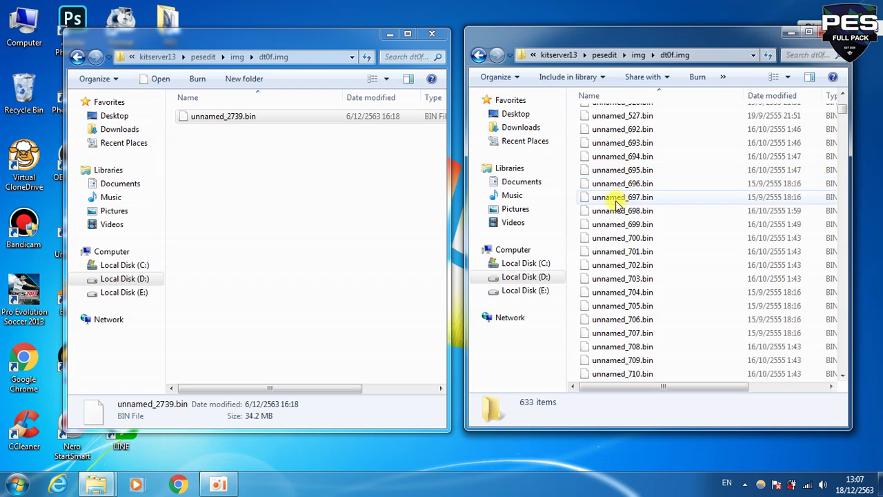
pyautogui.click(247, 118)
pyautogui.click(241, 148)
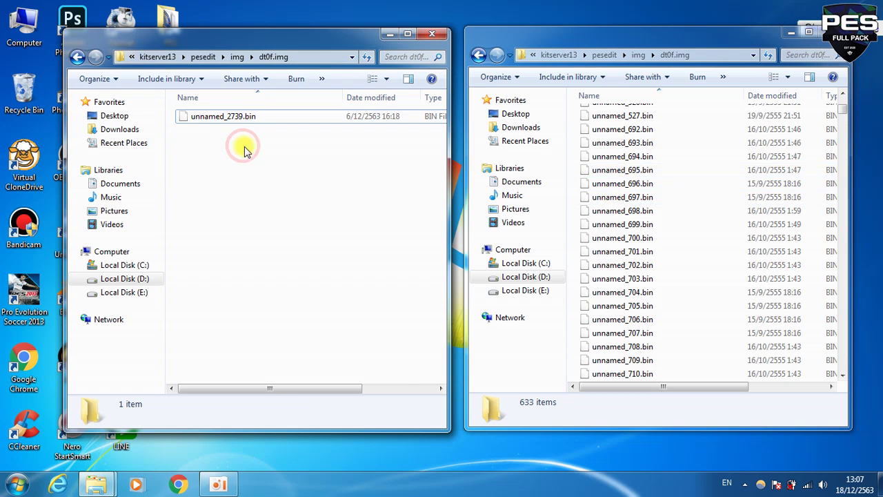
# Copy the new unnamed_2739.bin, then dismiss the game folder's paste menu and scroll its list.
pyautogui.rightClick(207, 114)
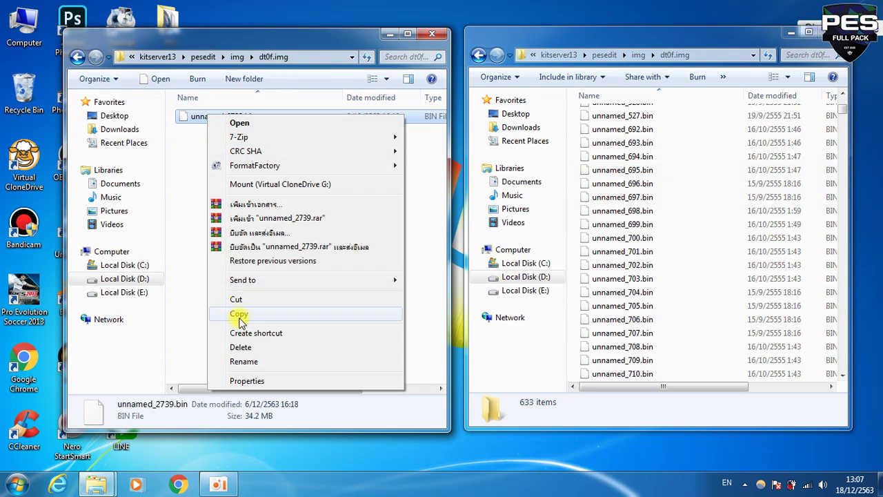
pyautogui.click(239, 315)
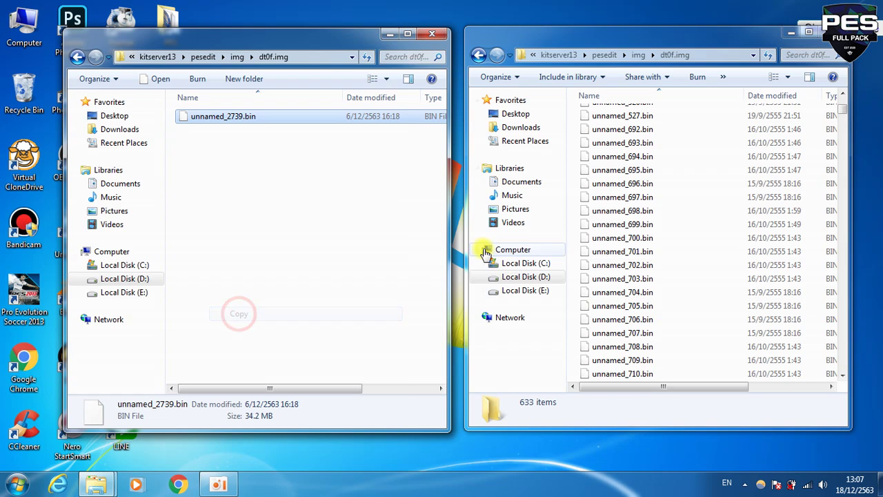
pyautogui.rightClick(573, 146)
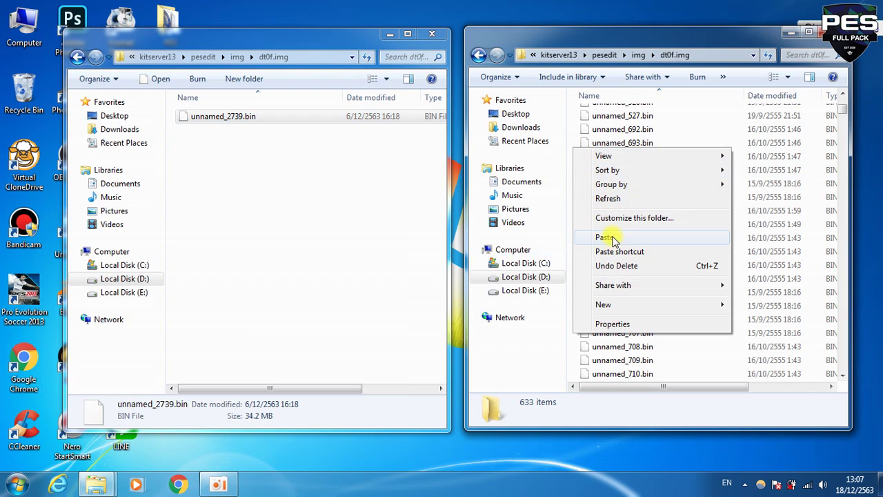
pyautogui.click(578, 131)
pyautogui.scroll(-10, 573, 124)
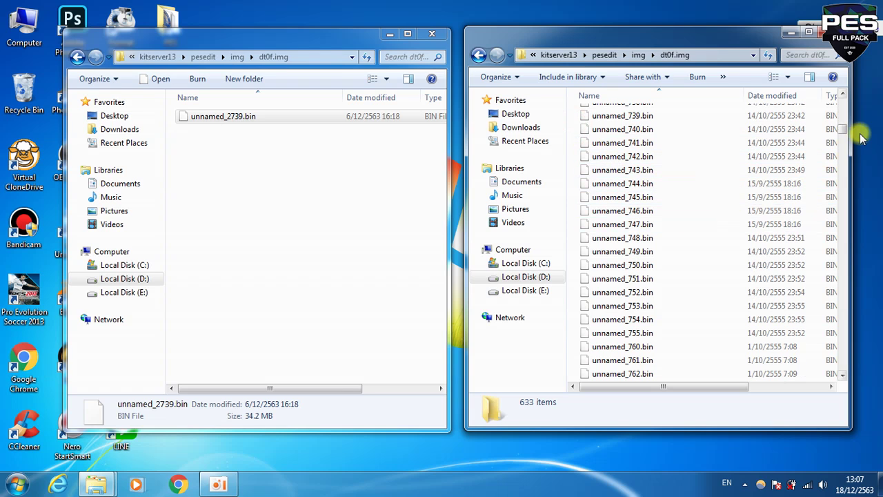
pyautogui.moveTo(843, 123); pyautogui.dragTo(851, 318)
# Start deleting the game's existing unnamed_2739.bin, then cancel the deletion.
pyautogui.click(642, 145)
pyautogui.moveTo(642, 144); pyautogui.dragTo(348, 132)
pyautogui.rightClick(620, 147)
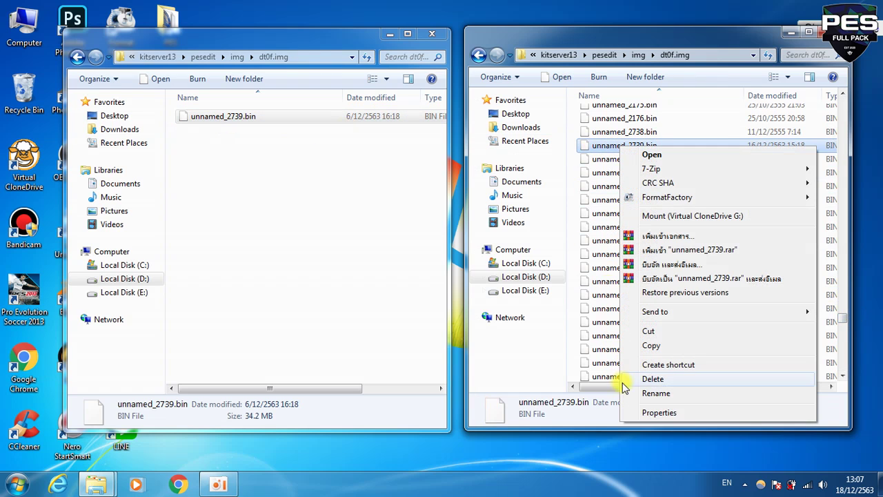
pyautogui.click(653, 380)
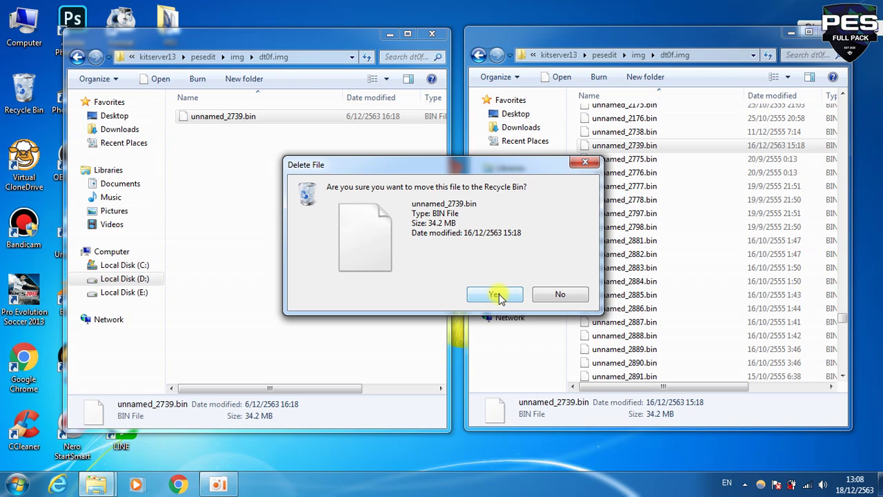
pyautogui.click(560, 294)
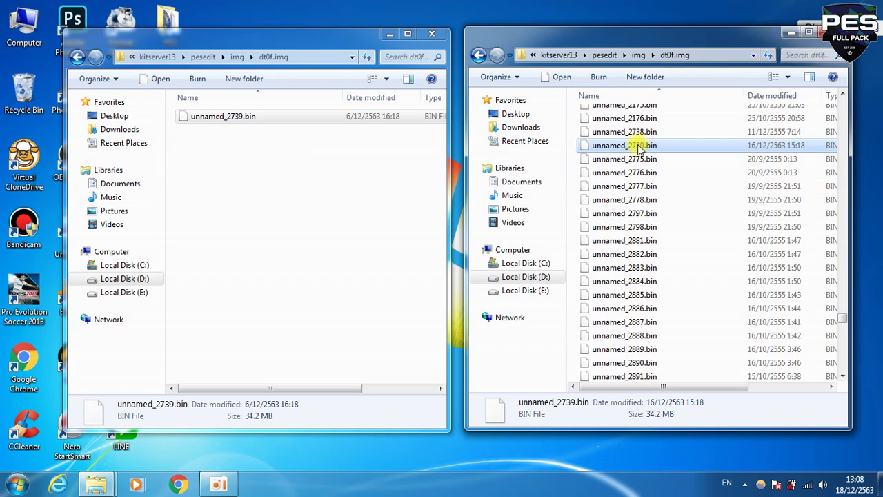
# Copy unnamed_2739.bin again without pasting, and return both windows to their img folders.
pyautogui.click(228, 115)
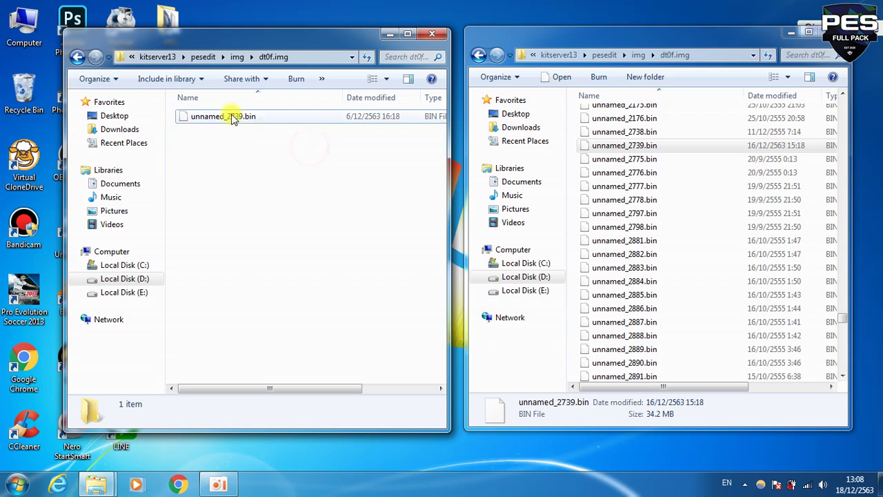
pyautogui.rightClick(227, 123)
pyautogui.click(259, 316)
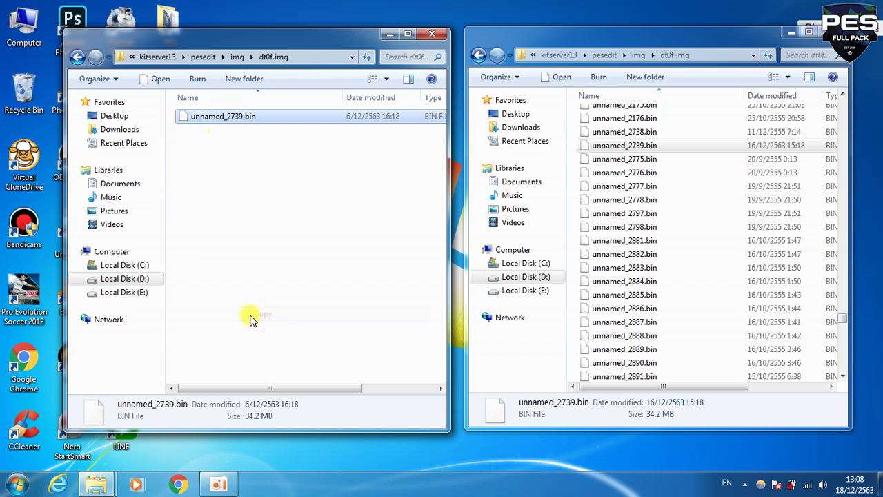
pyautogui.click(574, 167)
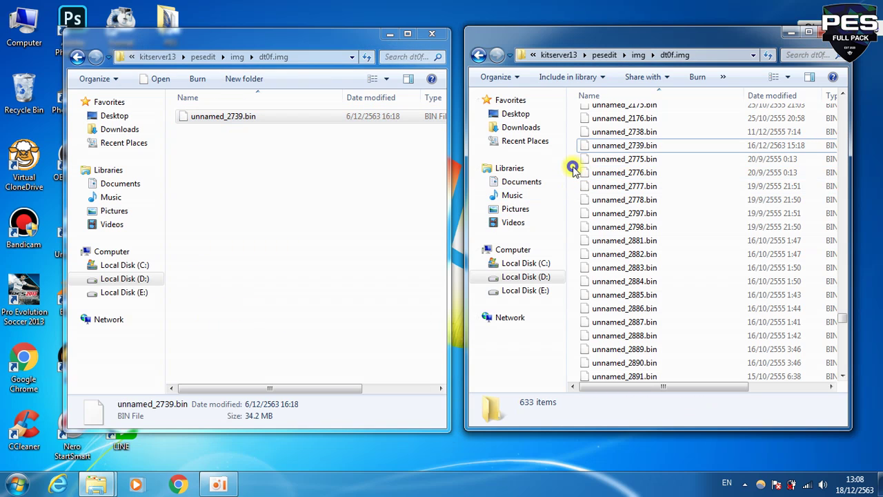
pyautogui.rightClick(574, 167)
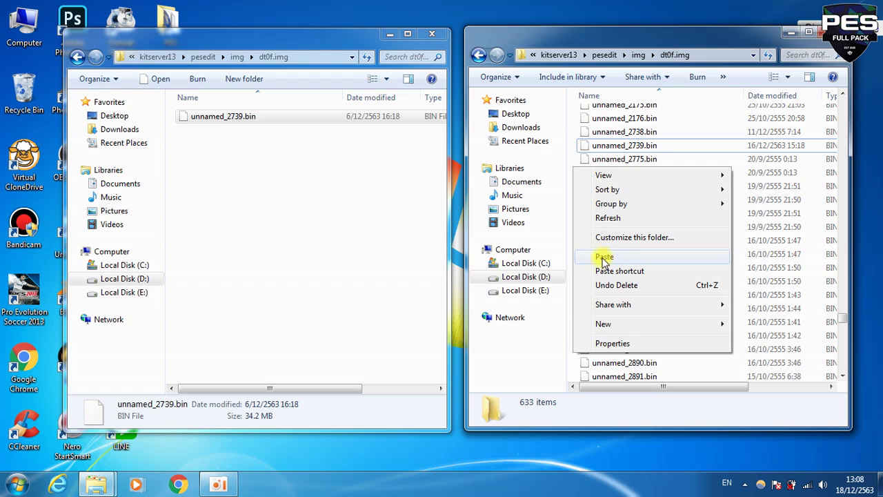
pyautogui.click(324, 242)
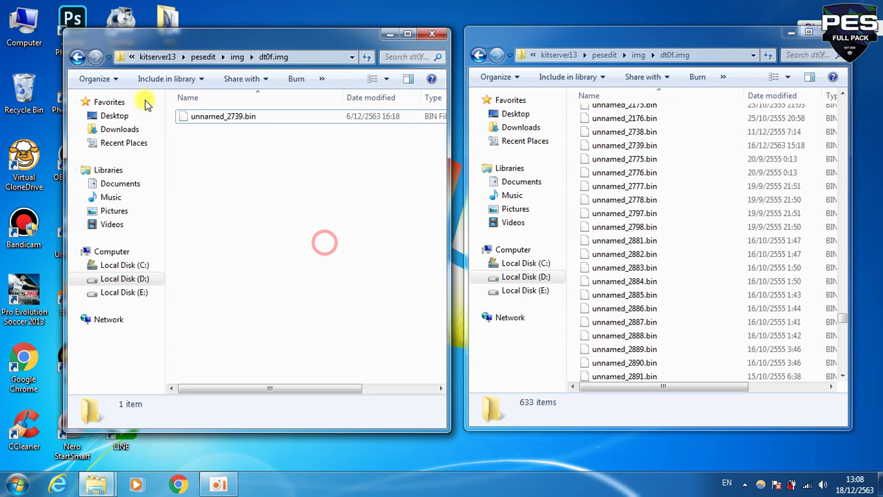
pyautogui.click(78, 57)
pyautogui.click(478, 56)
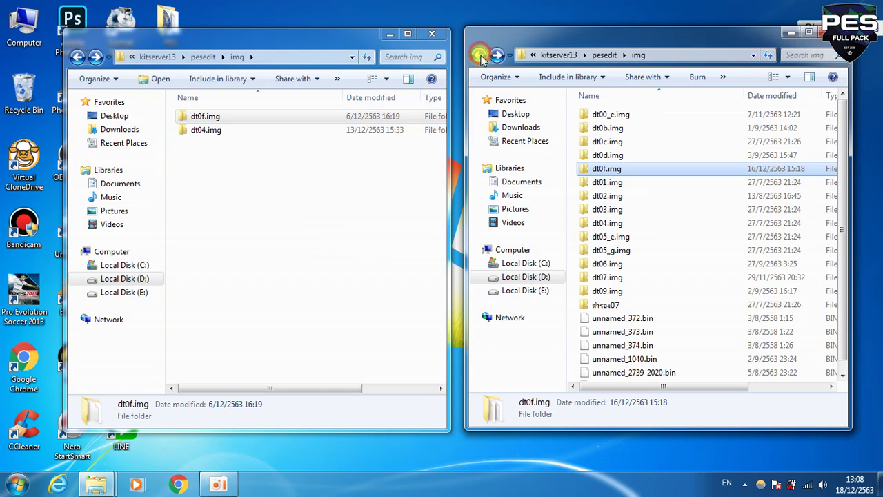
# Open the dt04.img folder in both the new-files window and the game's img folder.
pyautogui.click(212, 129)
pyautogui.doubleClick(212, 129)
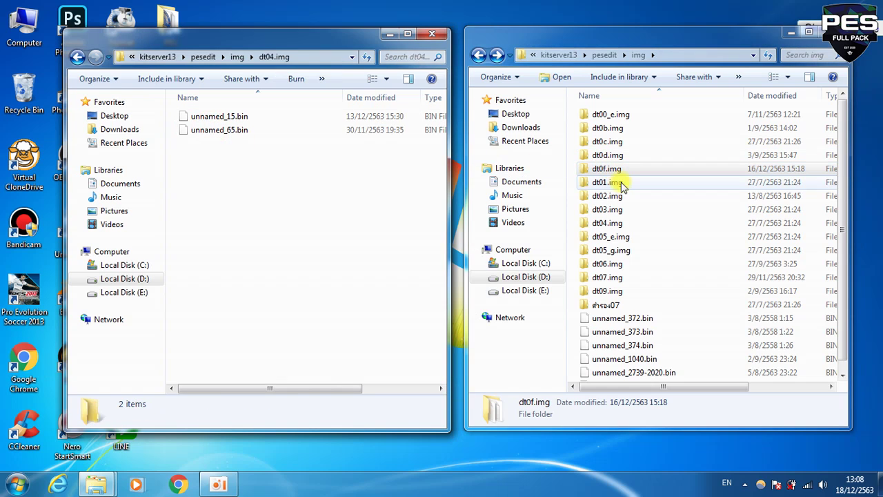
pyautogui.click(620, 224)
pyautogui.doubleClick(619, 224)
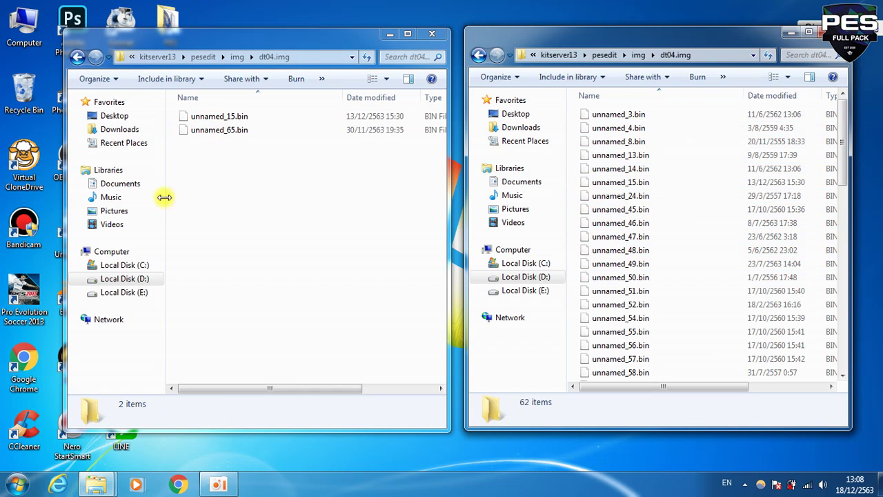
# Select the game's unnamed_15.bin and unnamed_65.bin in dt04.img.
pyautogui.click(258, 173)
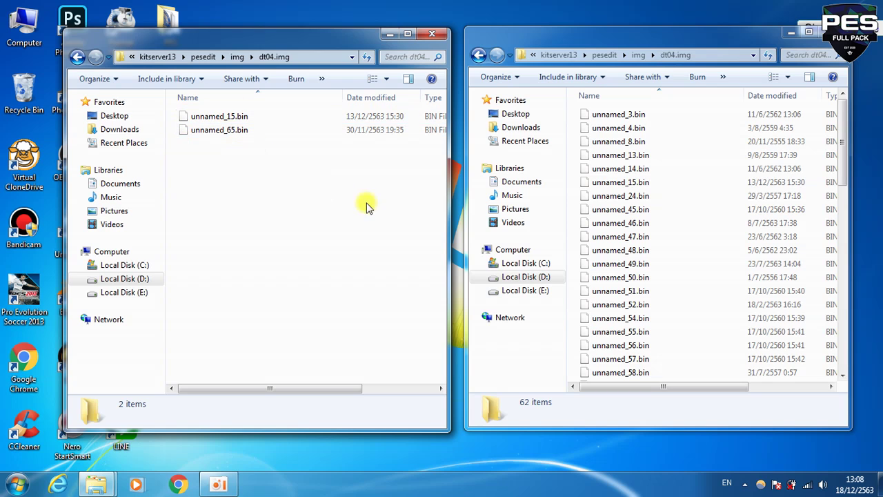
pyautogui.click(633, 185)
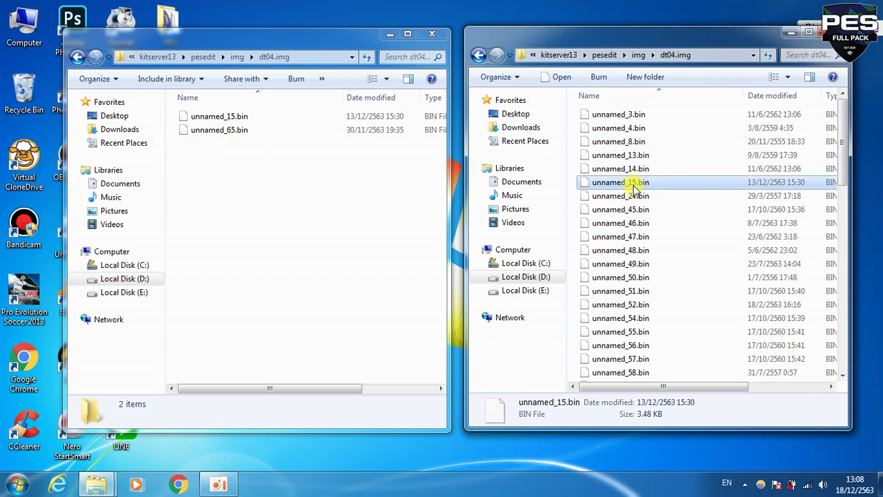
pyautogui.scroll(-2, 641, 232)
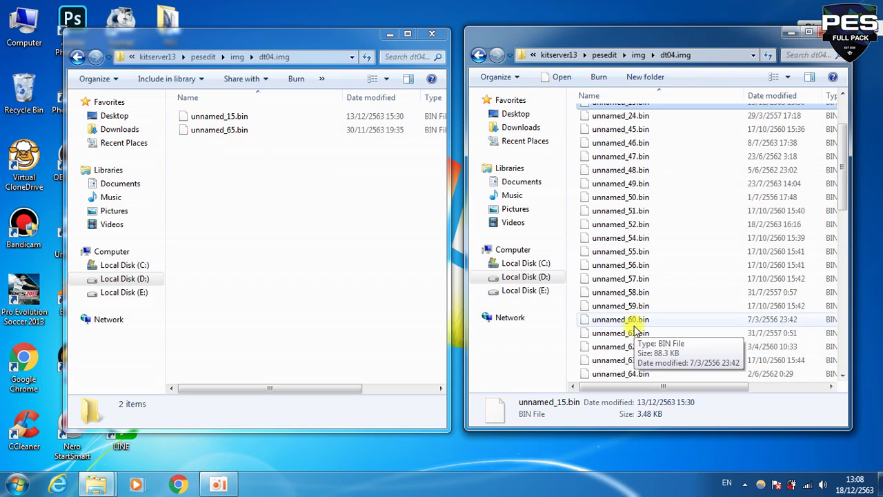
pyautogui.scroll(-1, 635, 330)
pyautogui.keyDown('ctrl'); pyautogui.click(613, 346); pyautogui.keyUp('ctrl')
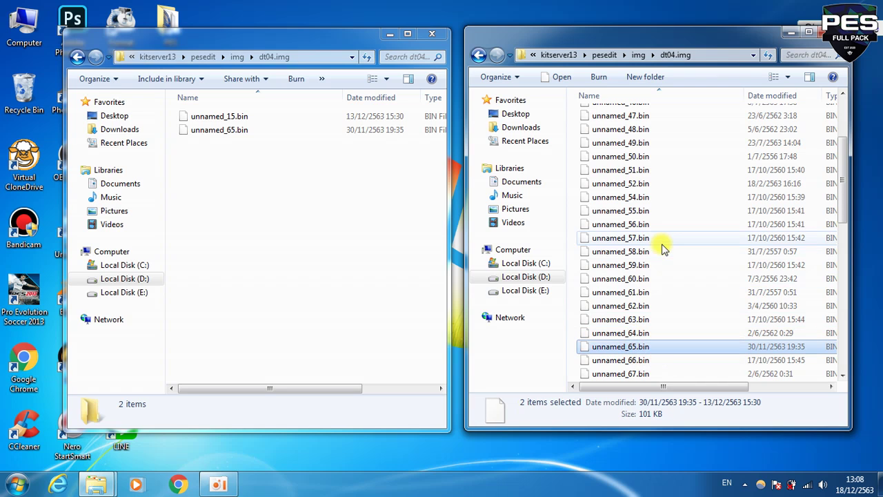
pyautogui.scroll(1, 664, 235)
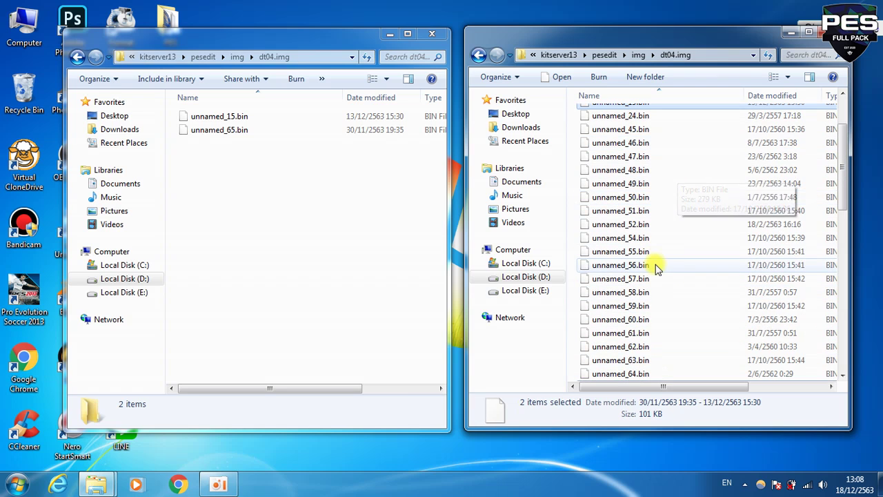
pyautogui.scroll(2, 655, 268)
pyautogui.click(628, 195)
# Start deleting the game's unnamed_15.bin and unnamed_65.bin, cancelling both deletions.
pyautogui.click(631, 182)
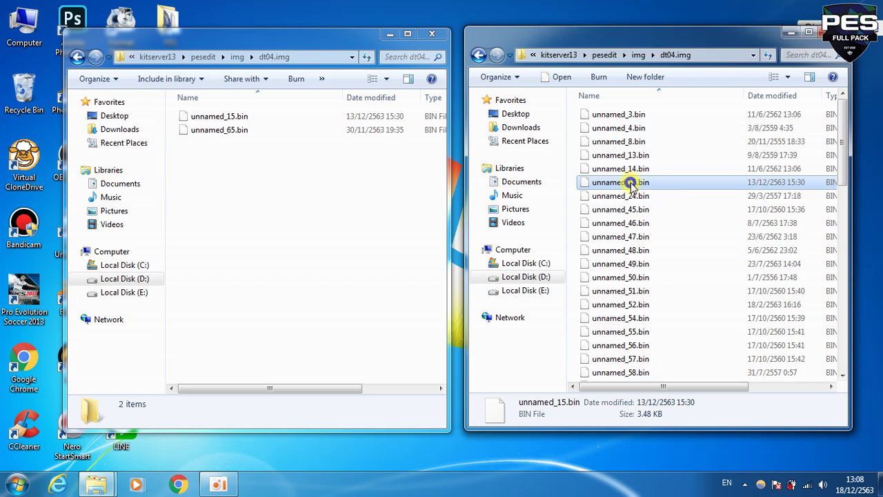
pyautogui.rightClick(631, 182)
pyautogui.click(666, 416)
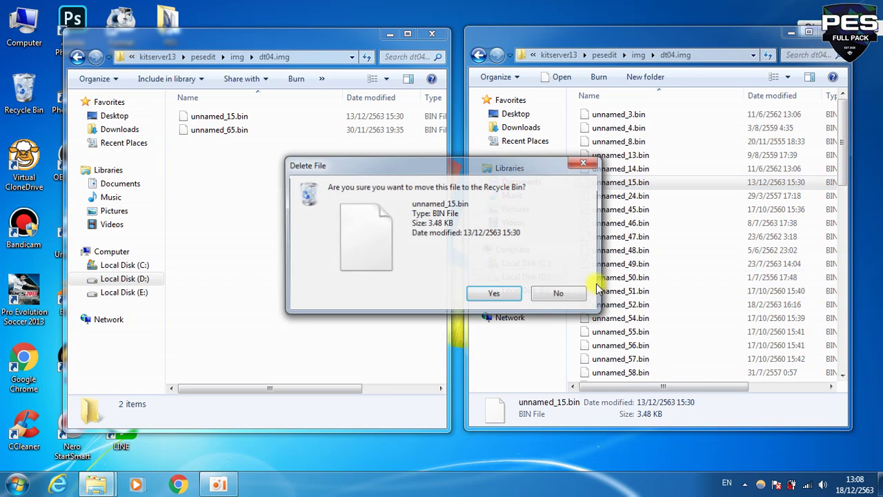
pyautogui.click(566, 292)
pyautogui.click(575, 255)
pyautogui.scroll(-6, 575, 256)
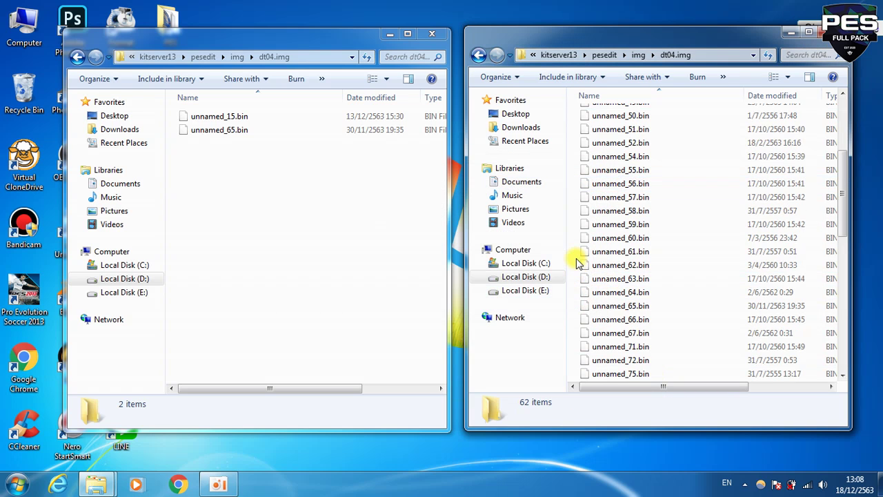
pyautogui.click(632, 224)
pyautogui.rightClick(631, 224)
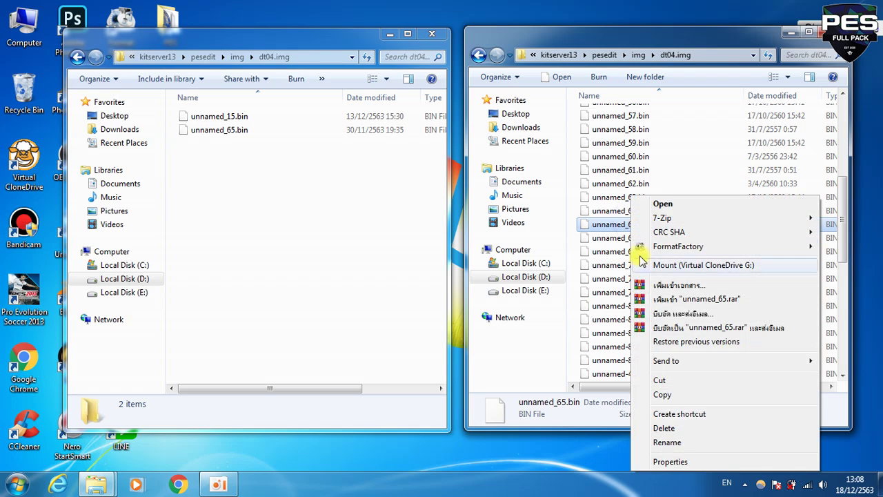
pyautogui.click(722, 430)
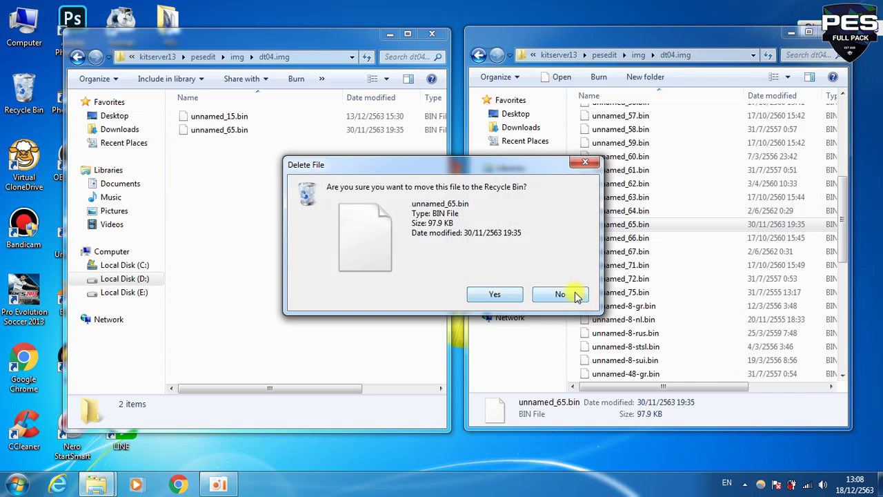
pyautogui.click(560, 294)
# Copy the two new .bin files without pasting, then take the left window up to pesedit.
pyautogui.moveTo(270, 167); pyautogui.dragTo(210, 118)
pyautogui.rightClick(211, 119)
pyautogui.click(233, 290)
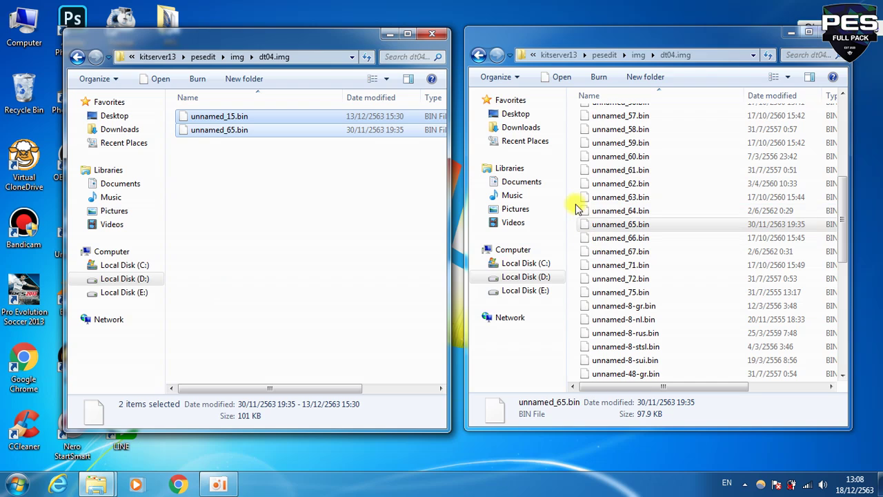
pyautogui.click(573, 197)
pyautogui.rightClick(576, 204)
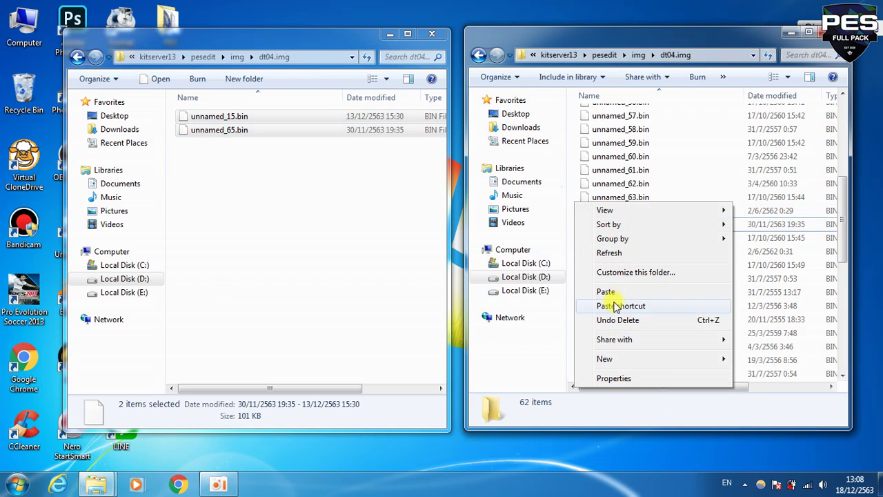
pyautogui.click(328, 186)
pyautogui.press('BackSpace')
pyautogui.press('BackSpace')
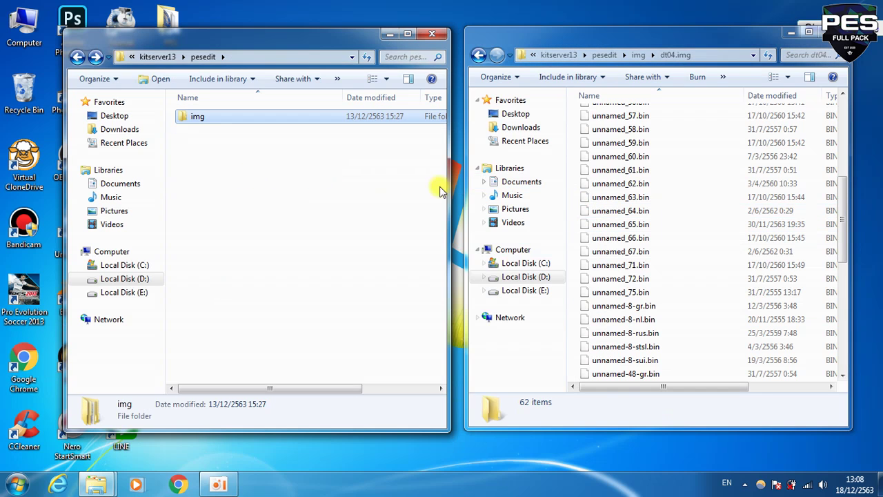
pyautogui.press('BackSpace')
# Open GDB > faces in both the new-files window and the game's window.
pyautogui.doubleClick(197, 116)
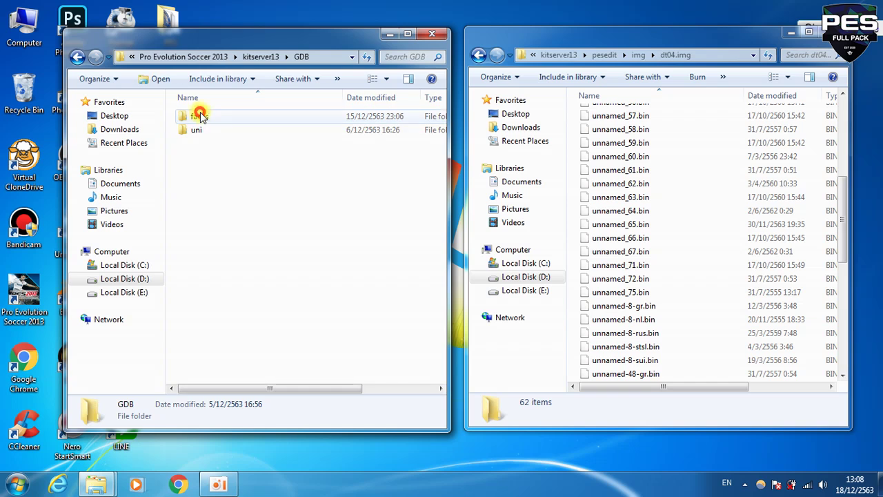
pyautogui.click(610, 185)
pyautogui.press('BackSpace')
pyautogui.press('BackSpace')
pyautogui.press('BackSpace')
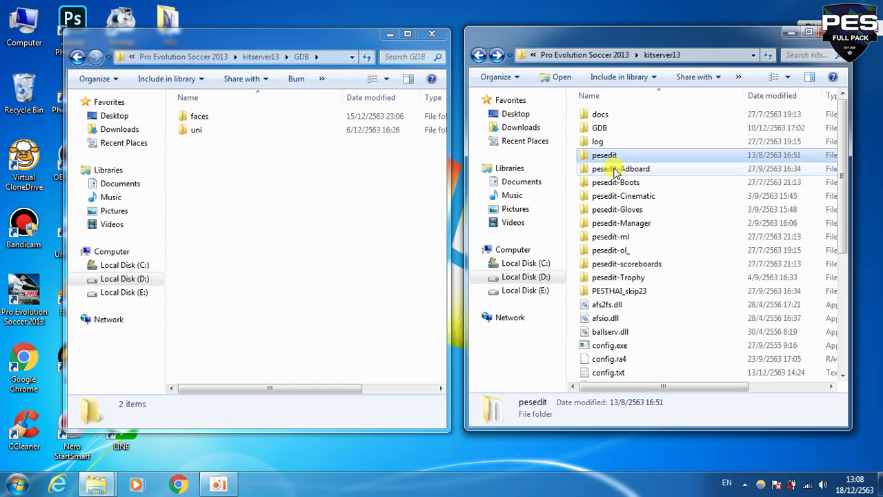
pyautogui.doubleClick(607, 129)
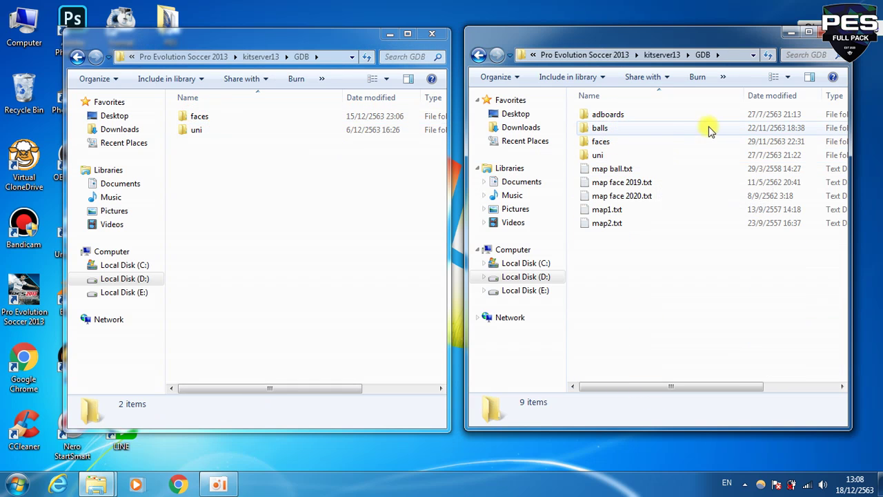
pyautogui.doubleClick(605, 142)
pyautogui.doubleClick(219, 116)
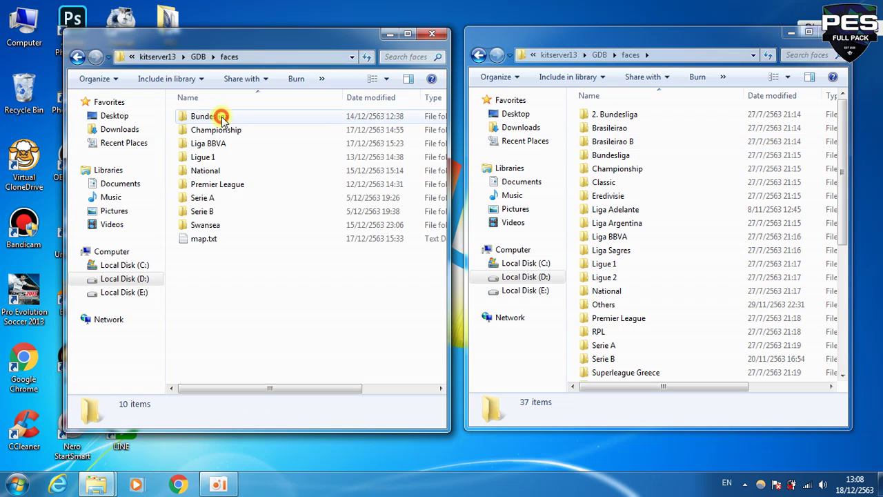
pyautogui.scroll(-4, 625, 237)
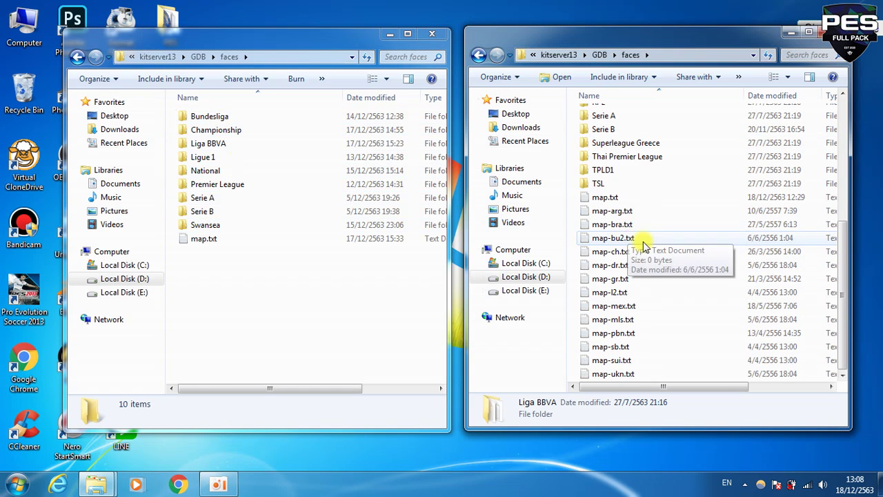
# Start deleting the game's map.txt in faces, then cancel the deletion.
pyautogui.click(599, 197)
pyautogui.rightClick(600, 198)
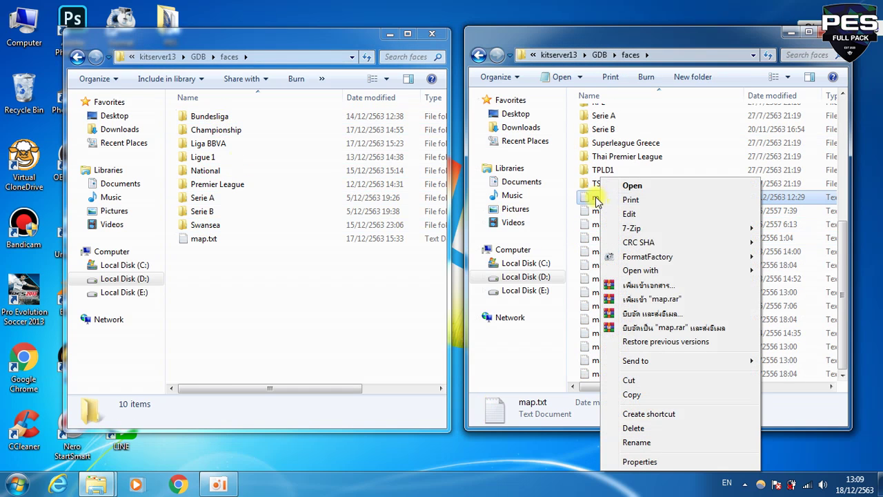
pyautogui.click(599, 198)
pyautogui.rightClick(608, 198)
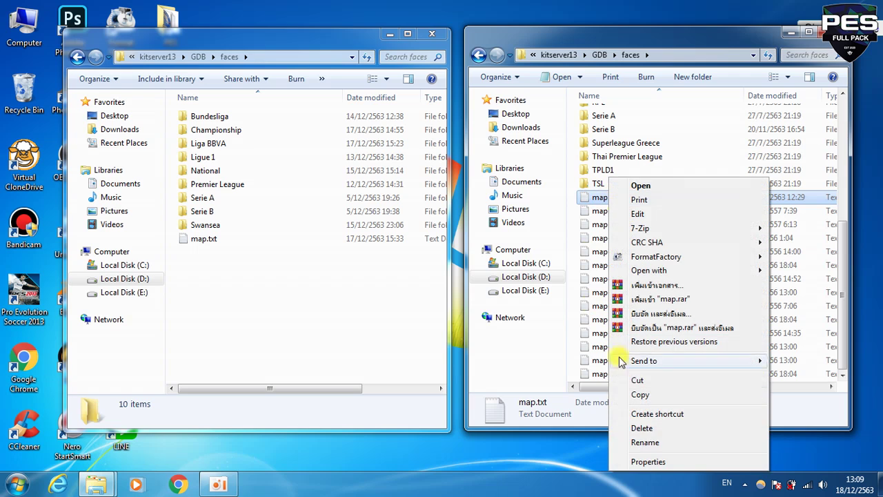
pyautogui.click(647, 429)
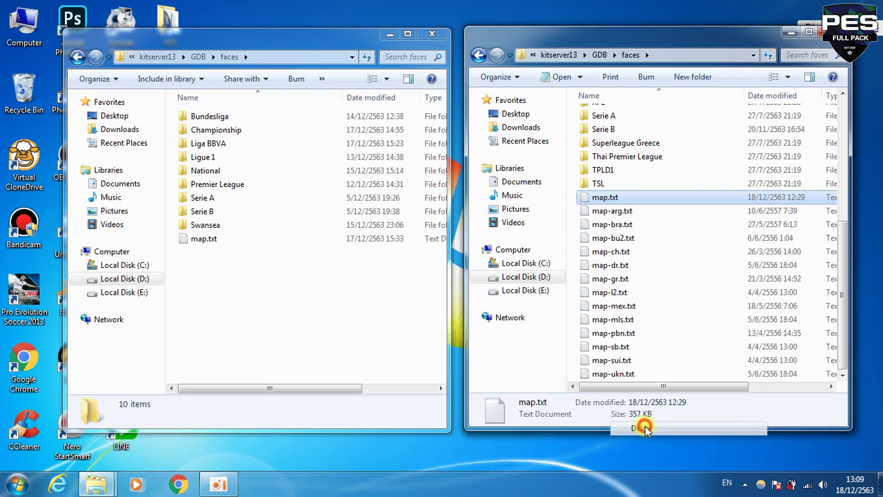
pyautogui.click(576, 294)
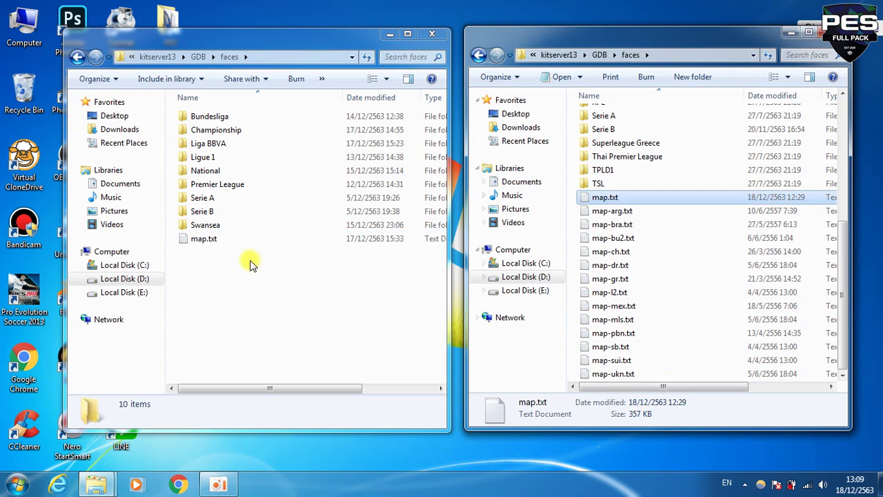
# Copy the new map.txt, dismissing the paste menu in the game's faces folder.
pyautogui.click(203, 238)
pyautogui.rightClick(200, 247)
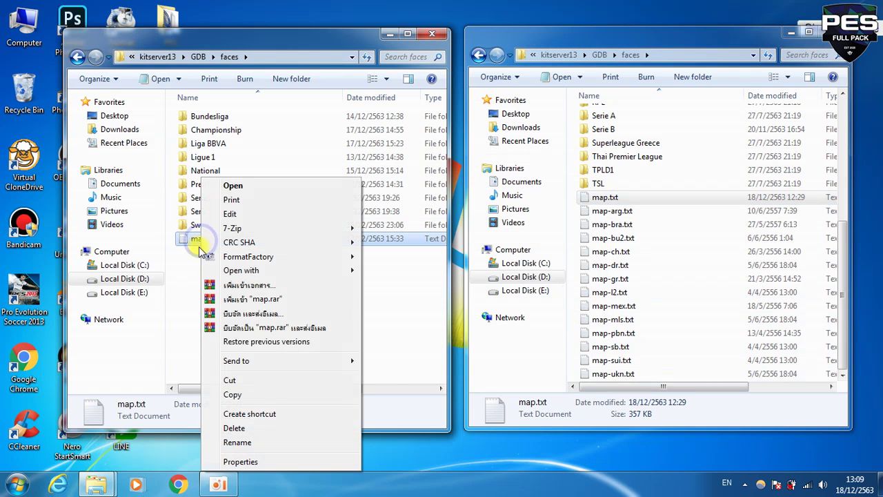
pyautogui.click(233, 393)
pyautogui.click(573, 224)
pyautogui.rightClick(573, 224)
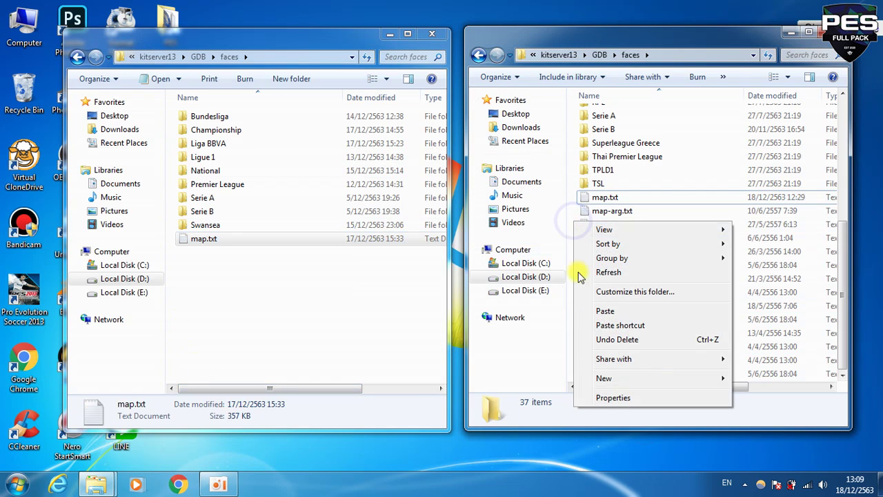
pyautogui.click(203, 322)
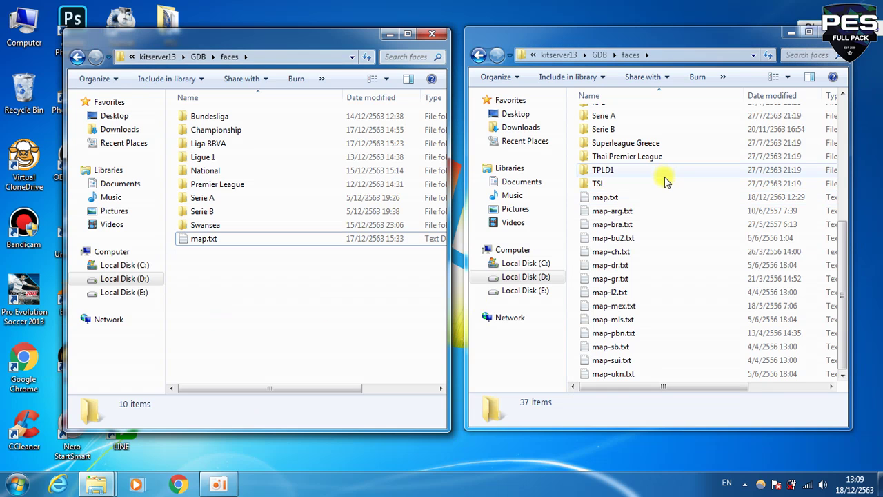
# Open Bundesliga in both faces folders: 6 new teams versus the game's 20.
pyautogui.click(642, 183)
pyautogui.scroll(5, 642, 185)
pyautogui.scroll(1, 641, 185)
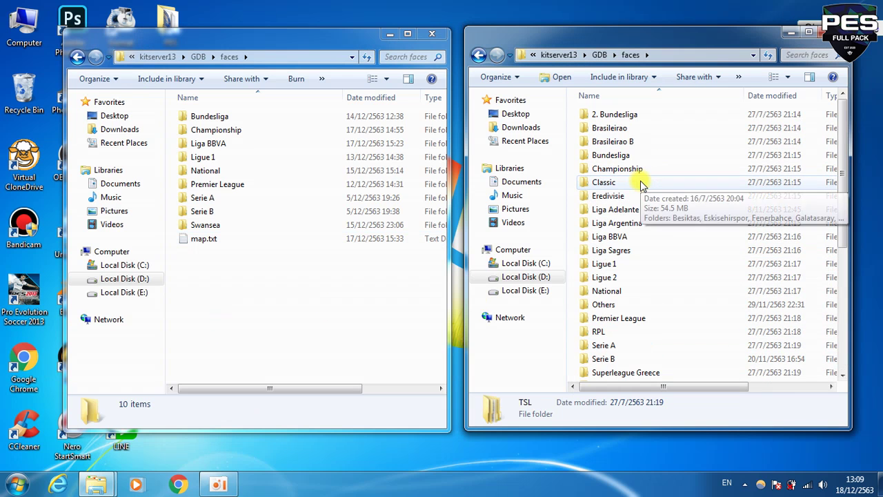
pyautogui.click(218, 117)
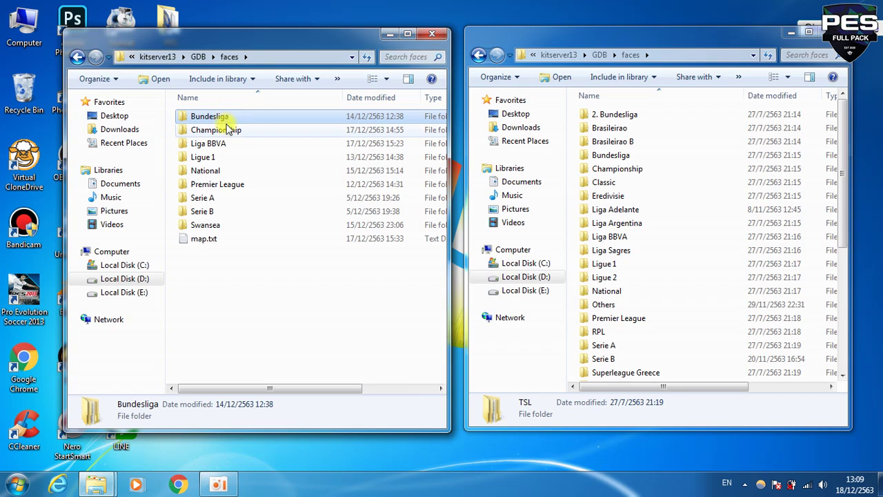
pyautogui.doubleClick(218, 118)
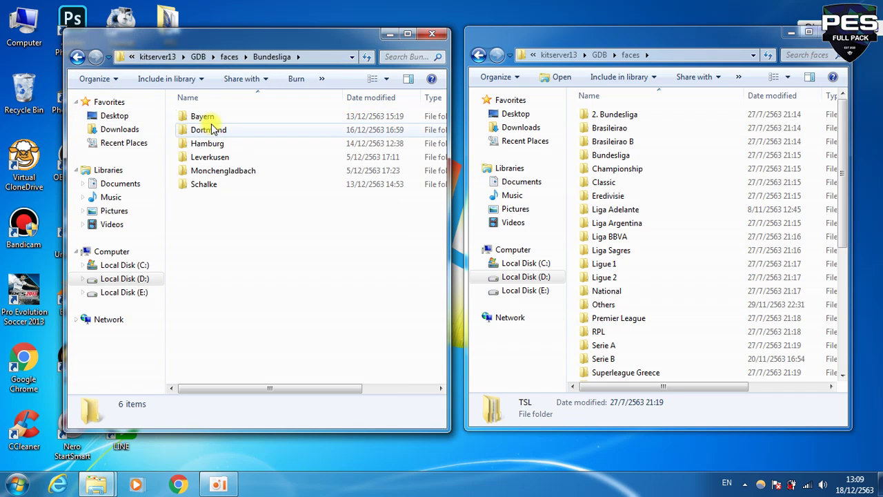
pyautogui.click(78, 56)
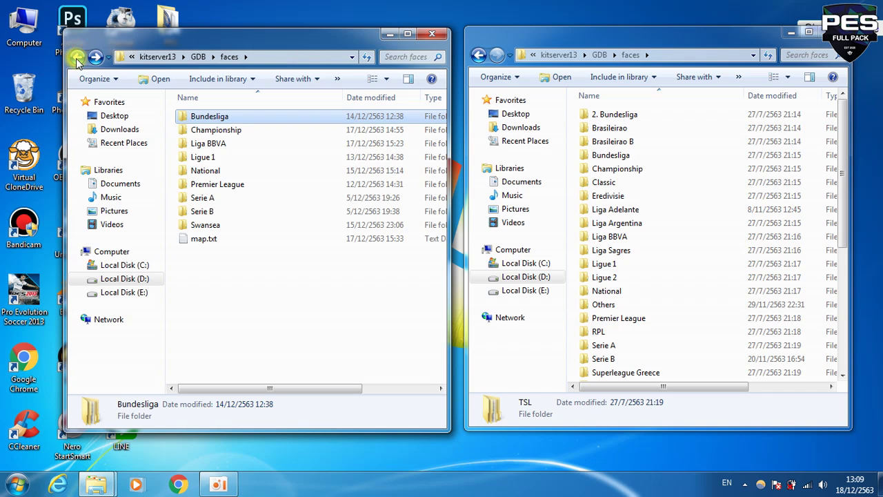
pyautogui.click(614, 130)
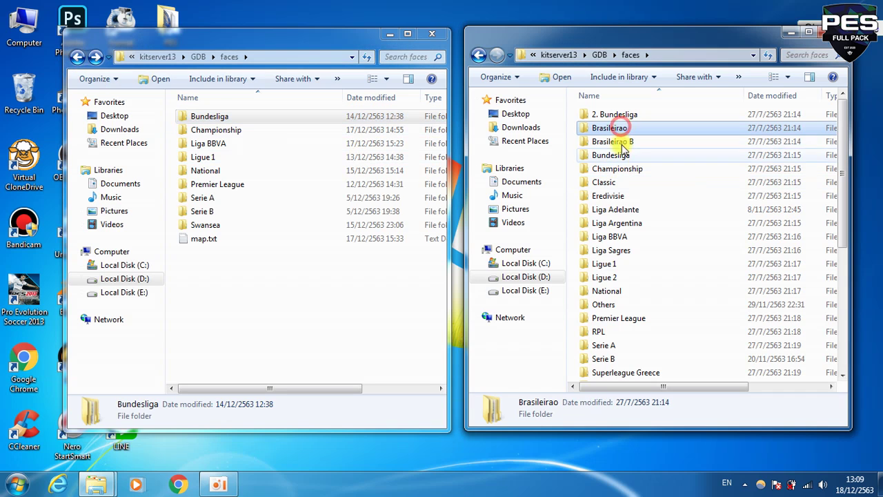
pyautogui.click(614, 154)
pyautogui.doubleClick(614, 155)
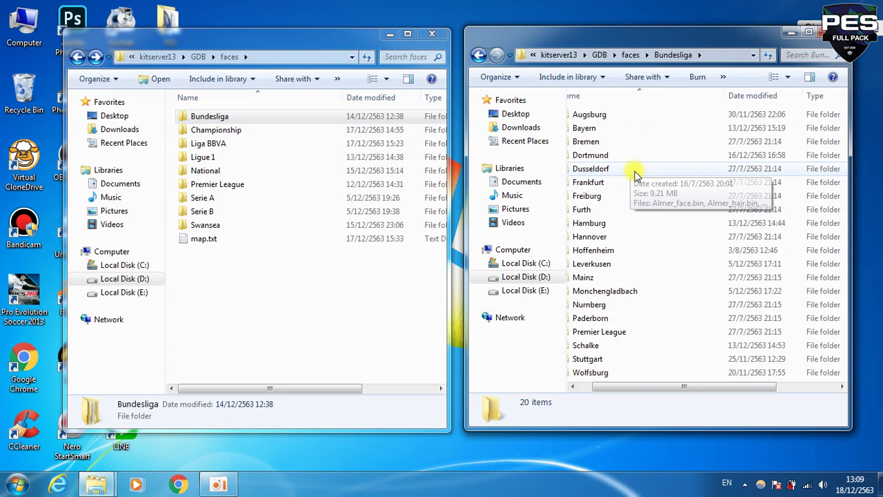
pyautogui.doubleClick(207, 116)
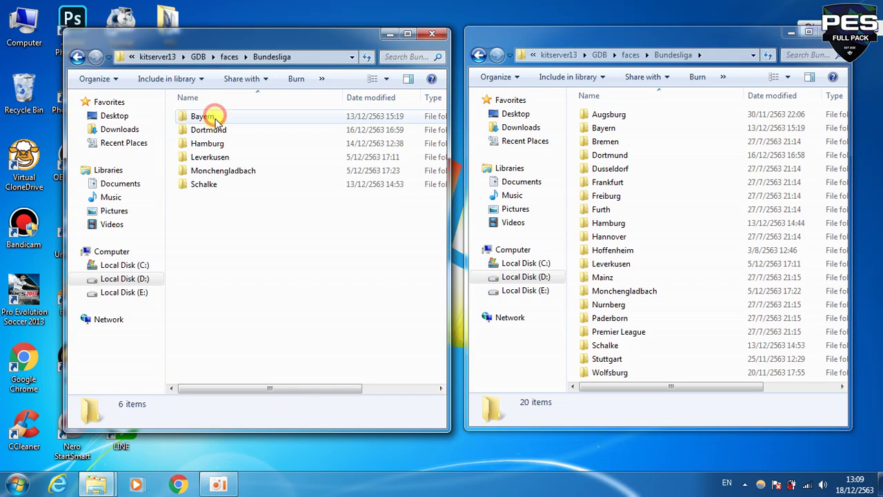
# Open the new Bayern folder and pick out the Musiala, Davies and Arp face/hair files.
pyautogui.doubleClick(200, 117)
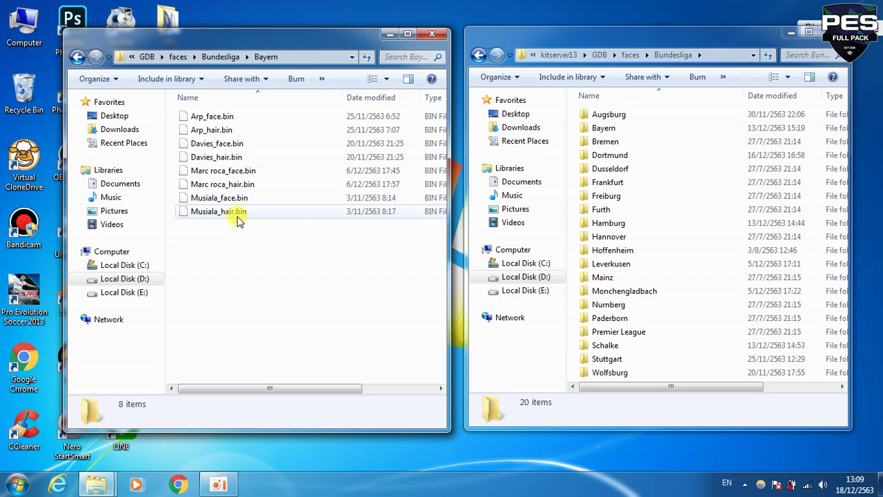
pyautogui.click(224, 197)
pyautogui.keyDown('ctrl'); pyautogui.click(220, 211); pyautogui.keyUp('ctrl')
pyautogui.keyDown('ctrl'); pyautogui.click(221, 184); pyautogui.keyUp('ctrl')
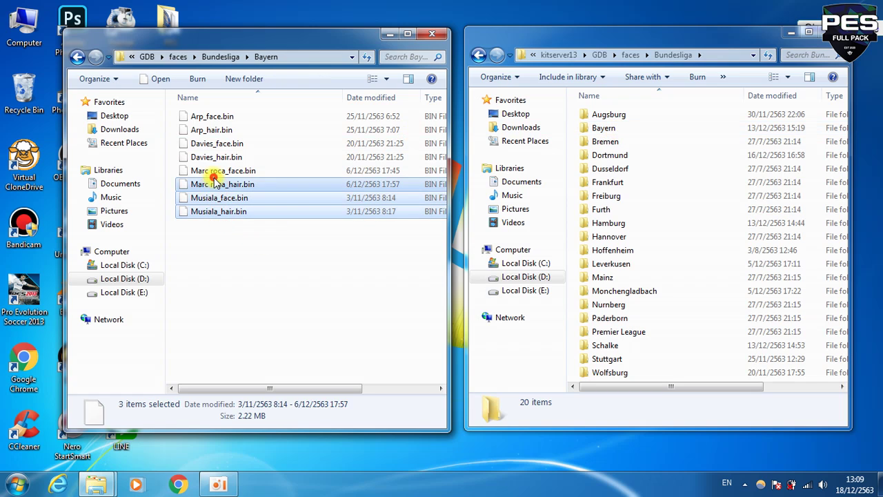
pyautogui.keyDown('ctrl'); pyautogui.click(220, 184); pyautogui.keyUp('ctrl')
pyautogui.keyDown('ctrl'); pyautogui.click(213, 156); pyautogui.keyUp('ctrl')
pyautogui.keyDown('ctrl'); pyautogui.click(214, 143); pyautogui.keyUp('ctrl')
pyautogui.keyDown('ctrl'); pyautogui.click(210, 130); pyautogui.keyUp('ctrl')
pyautogui.keyDown('ctrl'); pyautogui.click(207, 116); pyautogui.keyUp('ctrl')
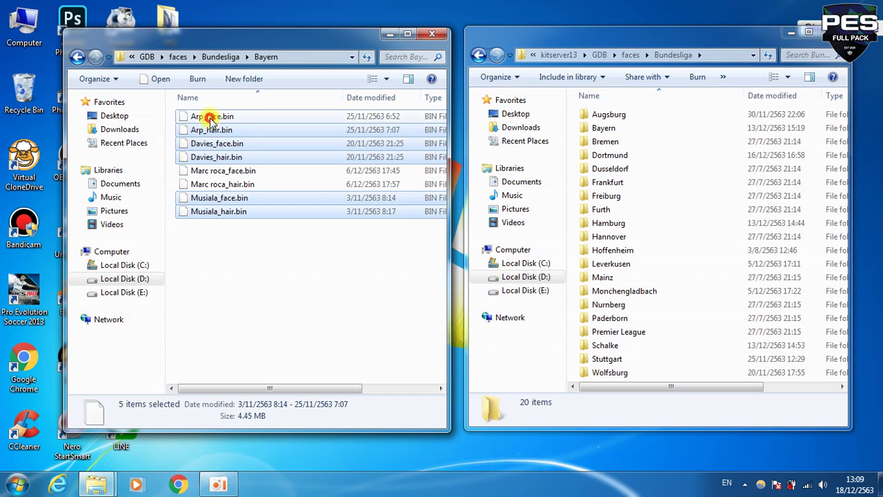
pyautogui.click(245, 269)
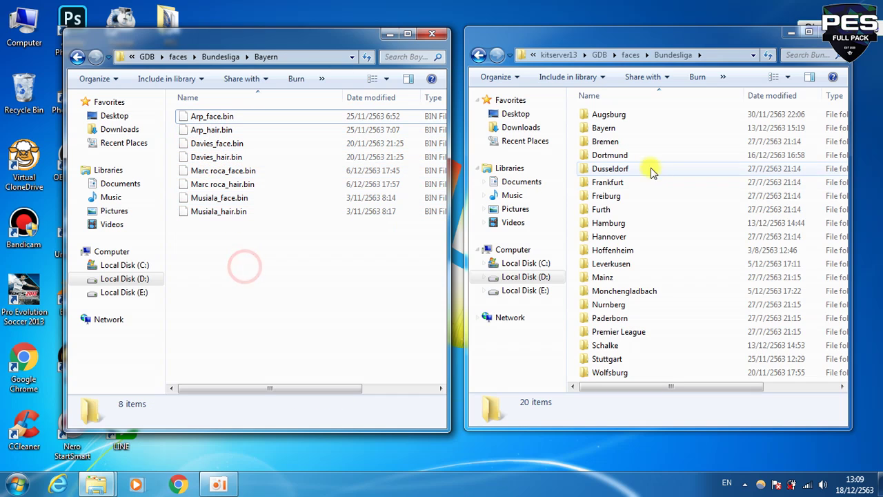
# Inspect the game's 90-file Bayern folder, then return to the Bundesliga team list.
pyautogui.click(612, 131)
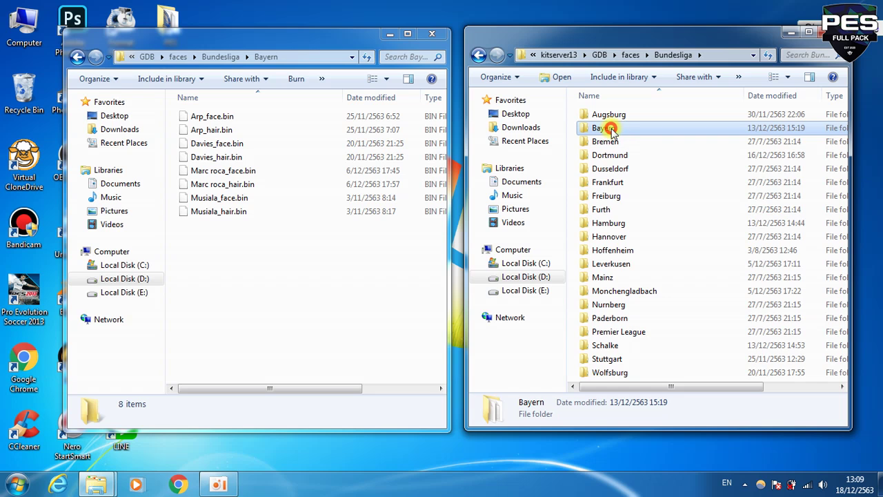
pyautogui.doubleClick(610, 131)
pyautogui.scroll(-13, 574, 193)
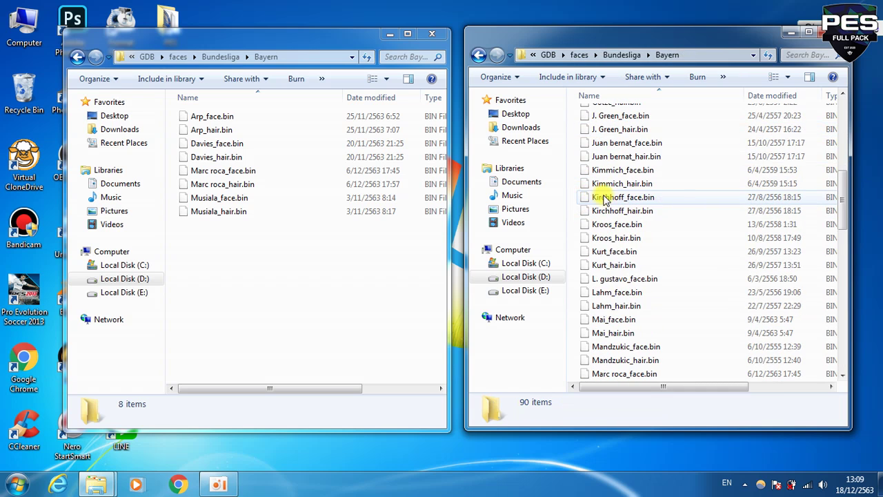
pyautogui.scroll(13, 699, 256)
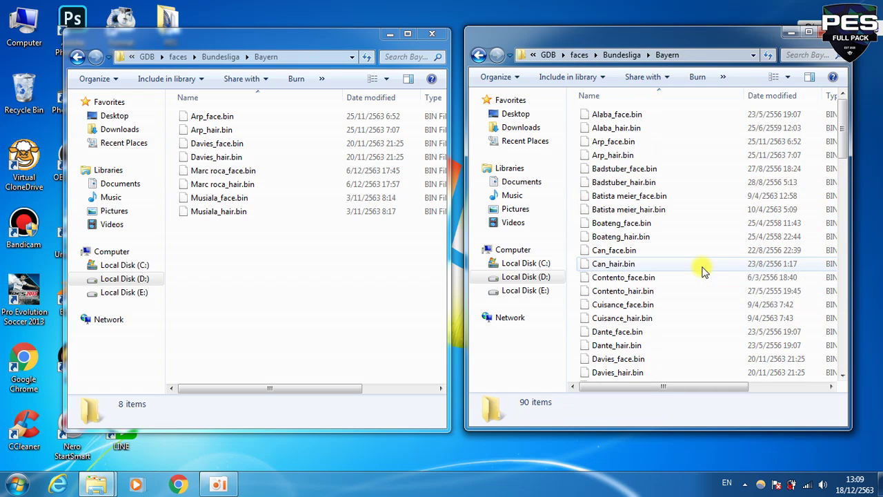
pyautogui.press('BackSpace')
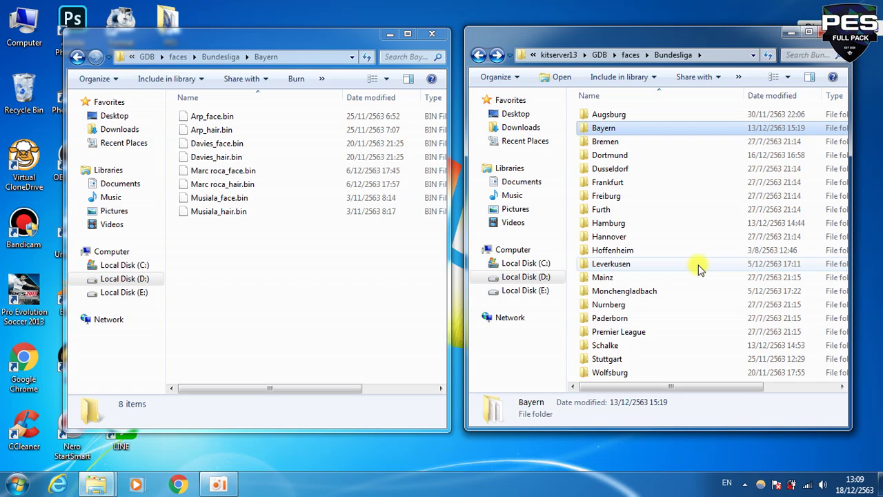
# Navigate both windows back up to their GDB > faces folders.
pyautogui.click(278, 259)
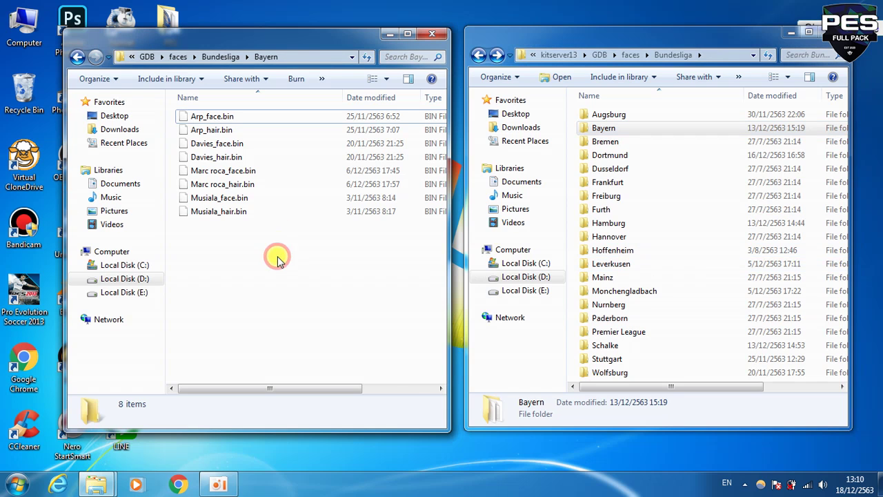
pyautogui.press('BackSpace')
pyautogui.press('BackSpace')
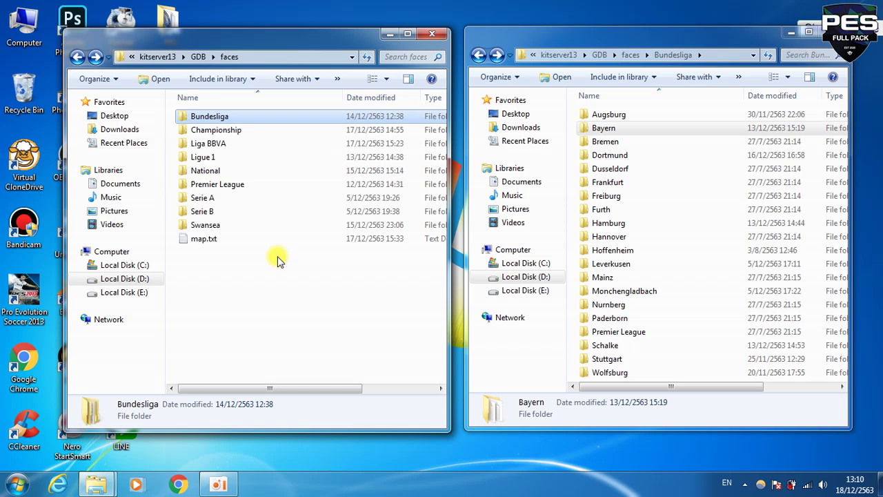
pyautogui.click(558, 205)
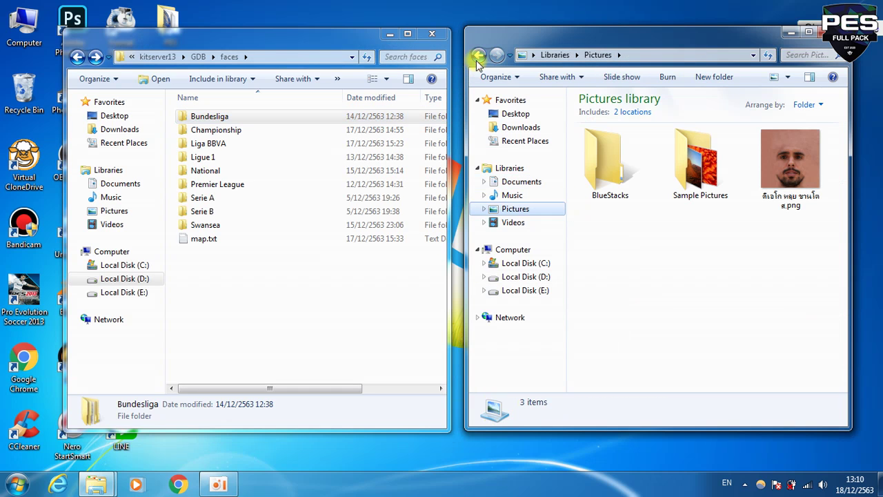
pyautogui.click(478, 54)
pyautogui.press('BackSpace')
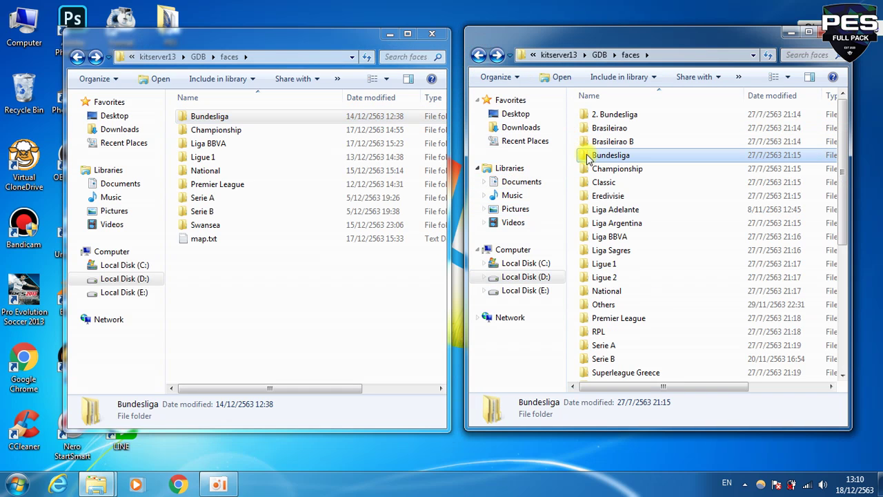
pyautogui.click(178, 226)
pyautogui.press('BackSpace')
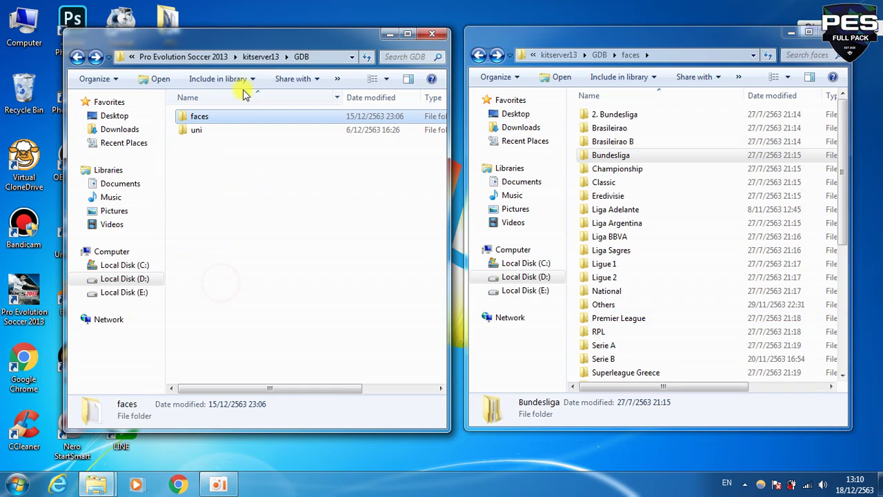
pyautogui.doubleClick(200, 117)
# Copy the nine new league folders, closing the paste menu in the game's faces folder.
pyautogui.moveTo(171, 231); pyautogui.dragTo(221, 117)
pyautogui.rightClick(221, 117)
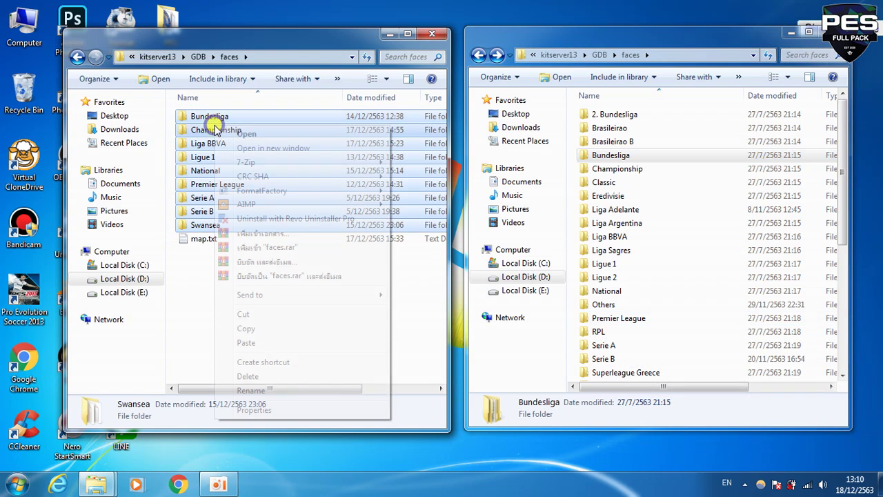
pyautogui.click(249, 338)
pyautogui.rightClick(570, 194)
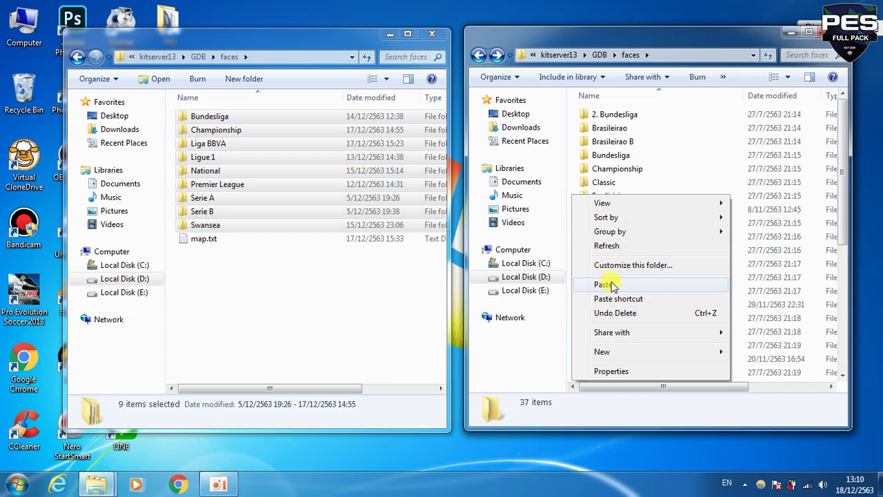
pyautogui.click(571, 184)
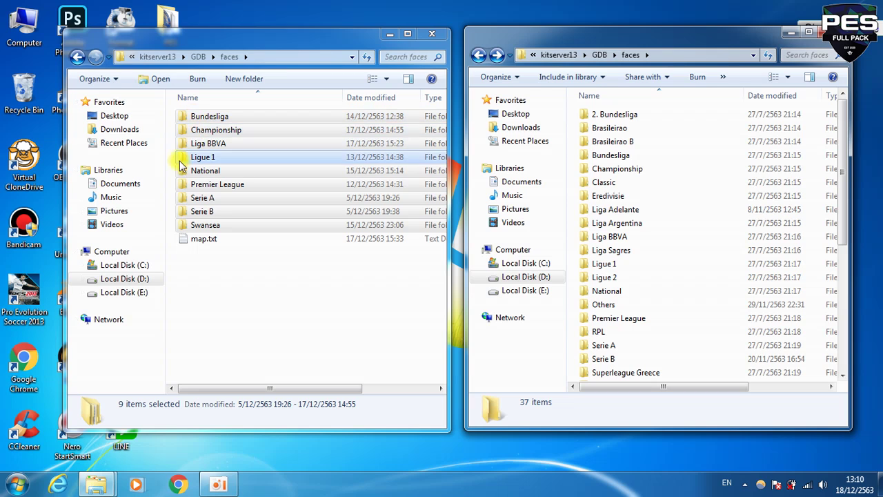
# Open Bundesliga > Bayern in both windows: 8 new files and the game's 90.
pyautogui.doubleClick(207, 116)
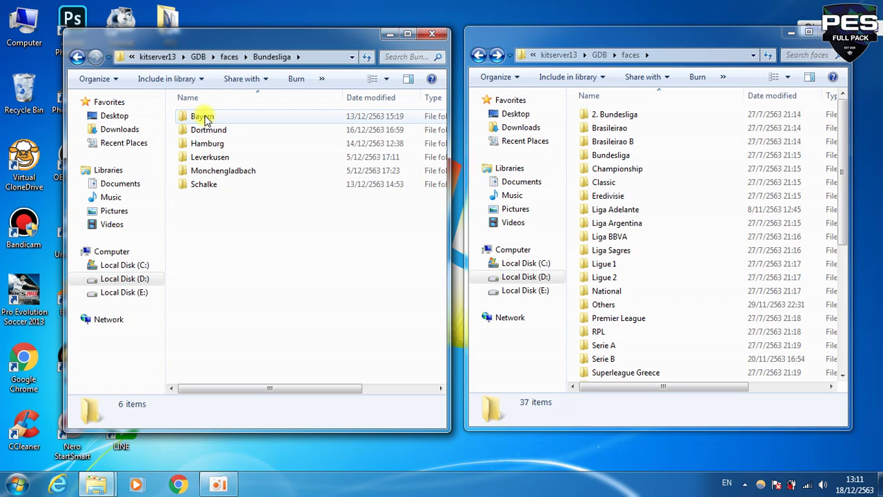
pyautogui.doubleClick(203, 117)
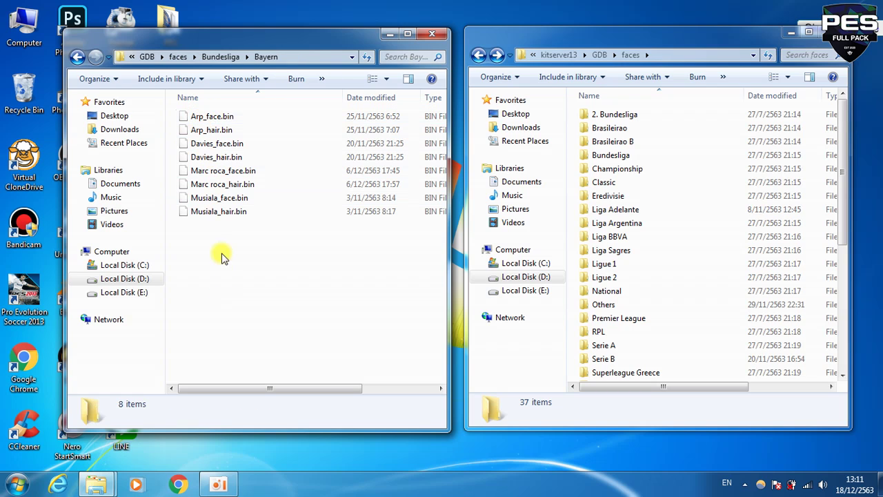
pyautogui.click(207, 158)
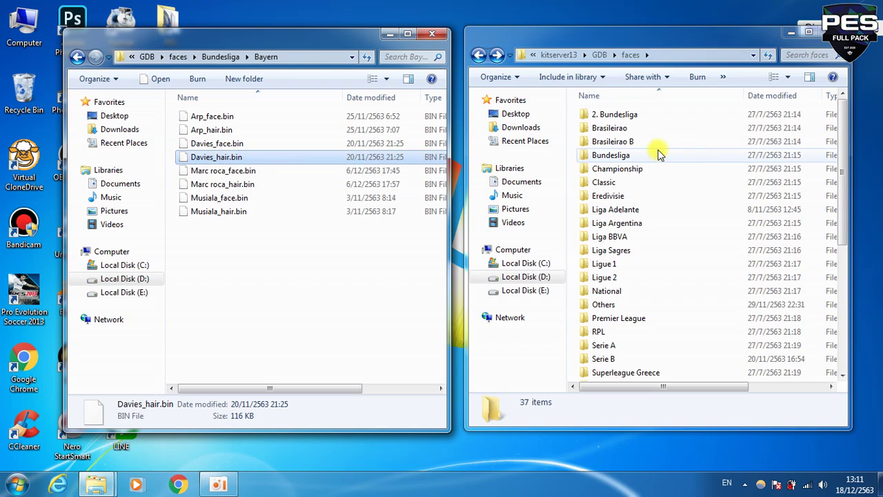
pyautogui.doubleClick(616, 154)
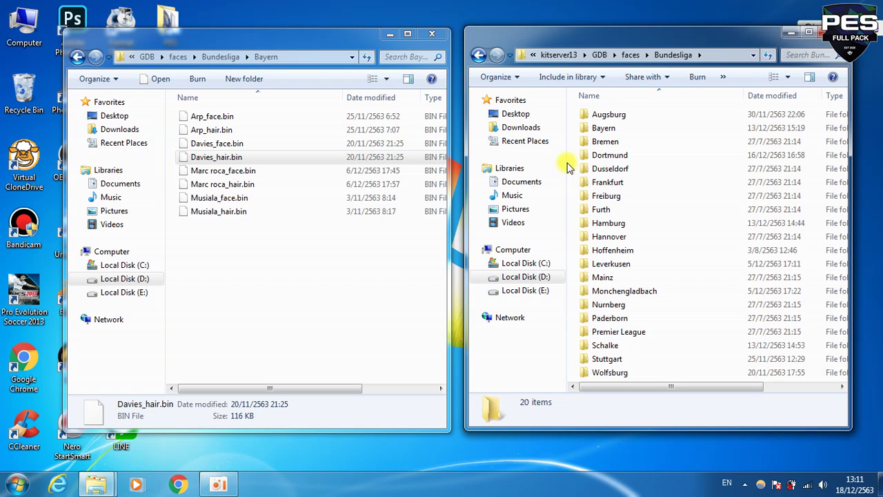
pyautogui.doubleClick(597, 129)
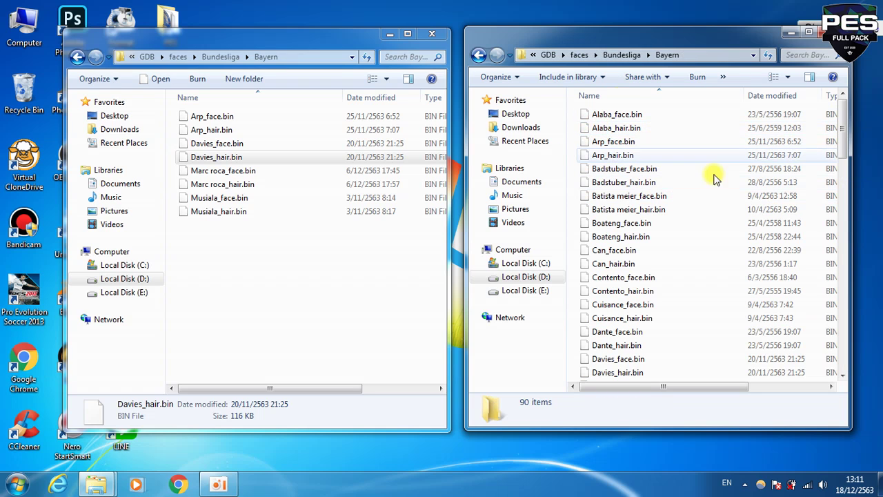
pyautogui.moveTo(572, 103); pyautogui.dragTo(672, 347)
pyautogui.moveTo(313, 258); pyautogui.dragTo(202, 115)
pyautogui.click(572, 160)
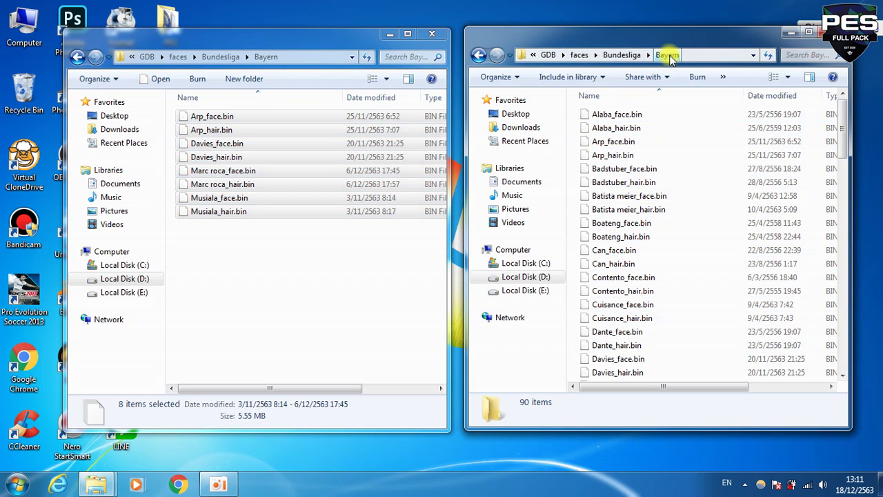
pyautogui.click(572, 141)
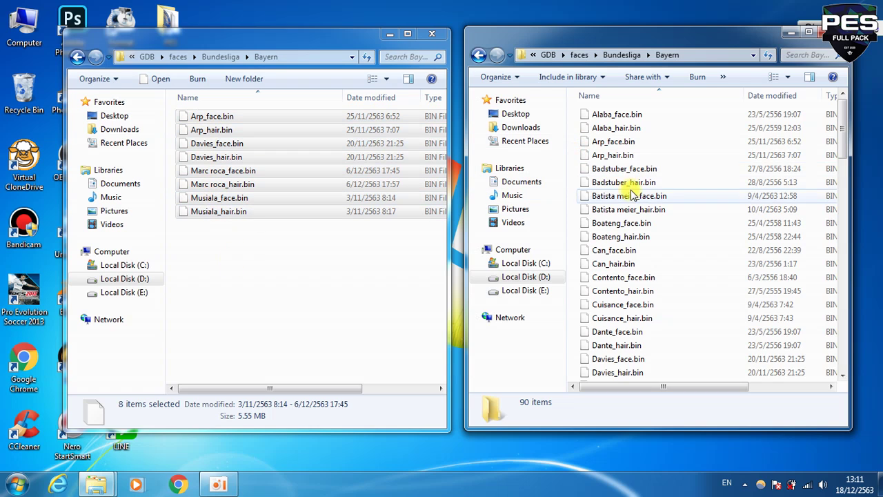
pyautogui.scroll(-2, 635, 194)
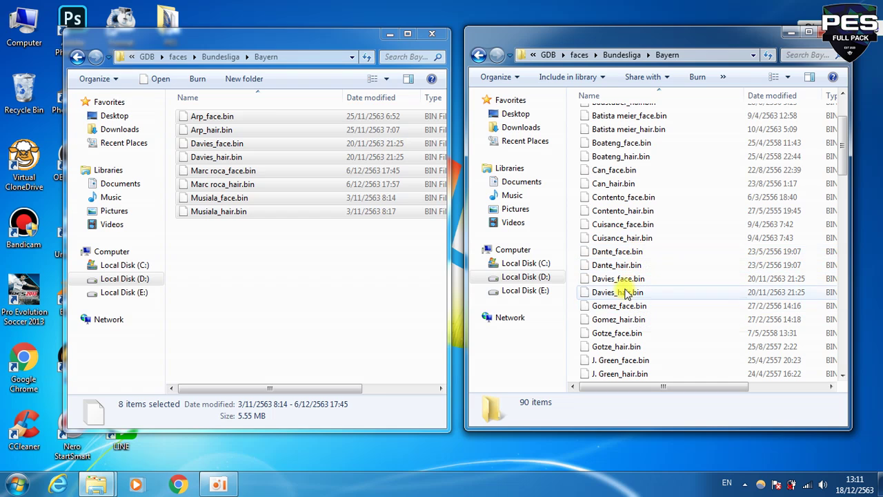
# Start deleting the game's Davies_face.bin and Davies_hair.bin, then cancel.
pyautogui.click(621, 279)
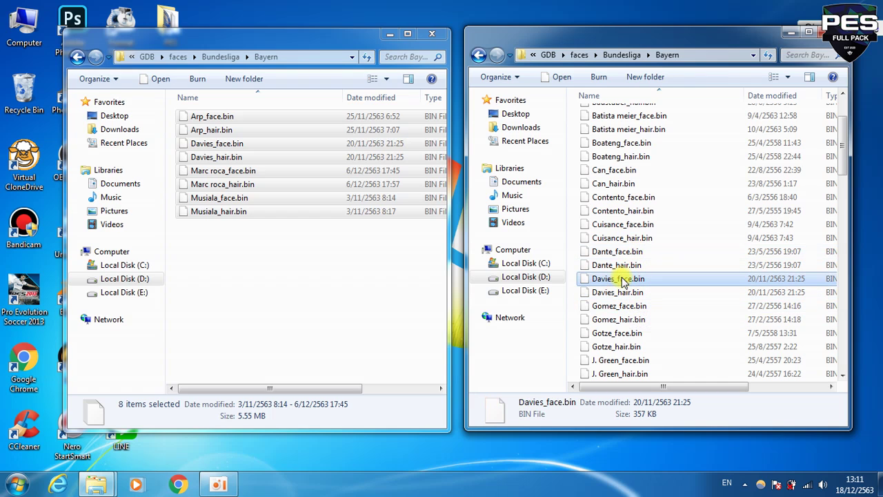
pyautogui.keyDown('shift'); pyautogui.click(620, 293); pyautogui.keyUp('shift')
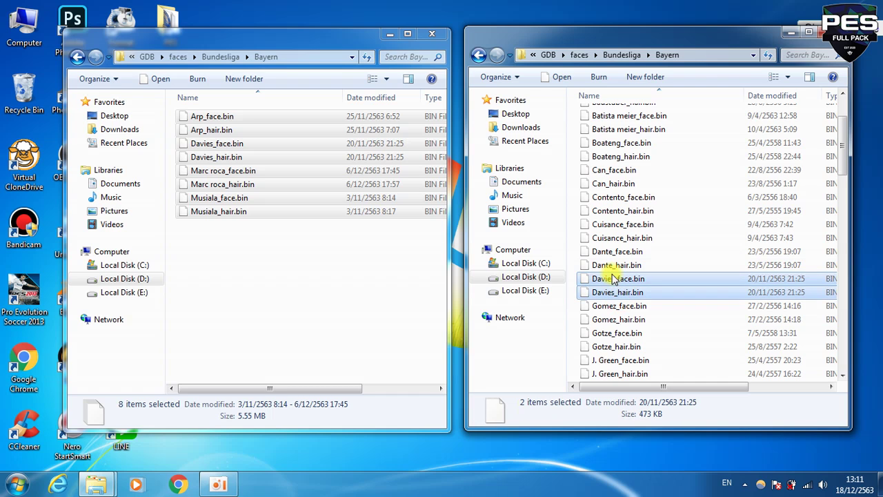
pyautogui.rightClick(607, 282)
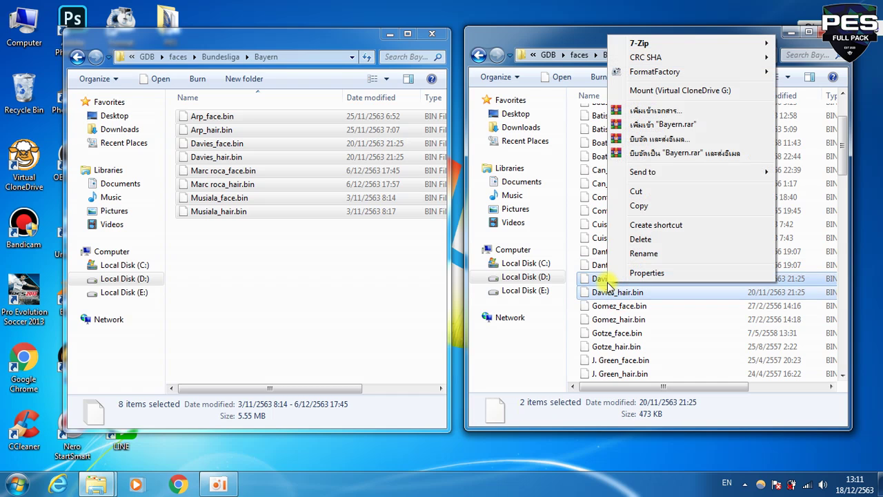
pyautogui.click(638, 239)
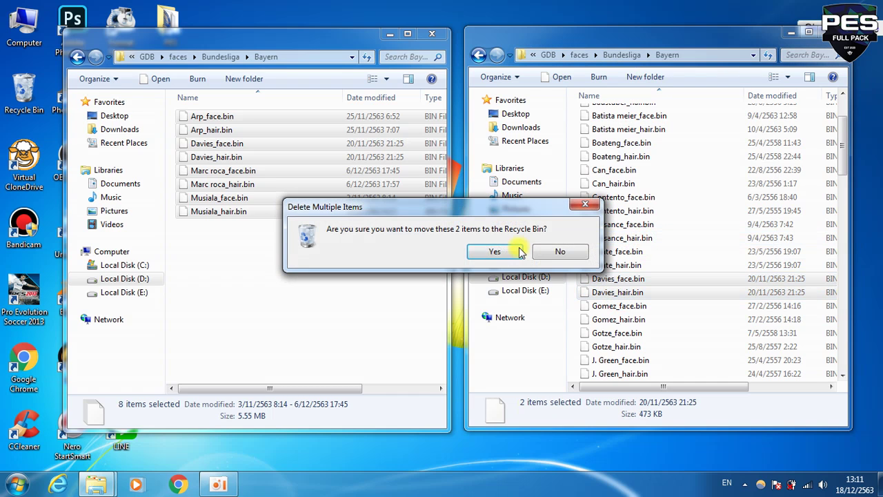
pyautogui.click(560, 251)
# Copy the new Davies_hair.bin and Davies_face.bin files.
pyautogui.click(219, 158)
pyautogui.keyDown('shift'); pyautogui.click(214, 144); pyautogui.keyUp('shift')
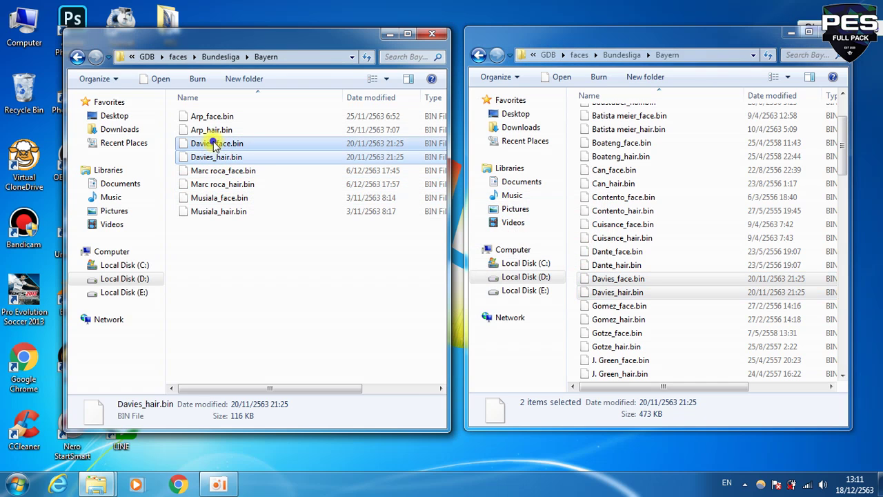
pyautogui.rightClick(214, 144)
pyautogui.click(247, 313)
pyautogui.rightClick(573, 253)
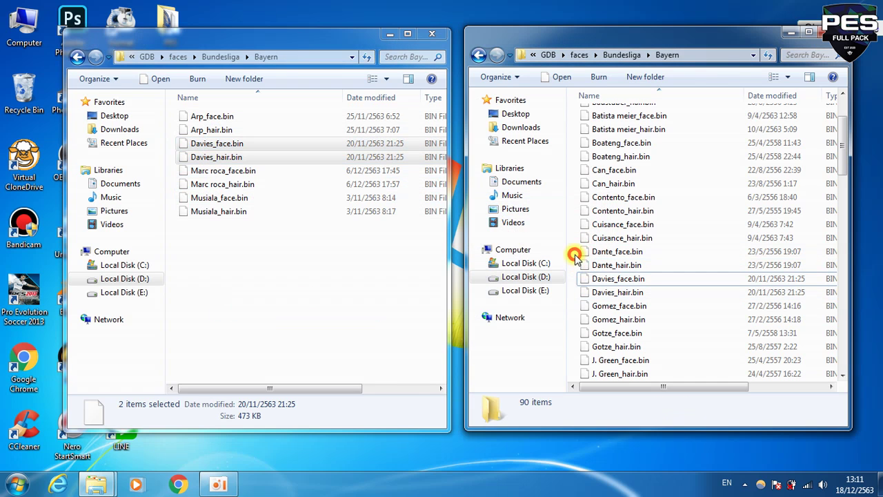
# Dismiss the menu and take the game's window up from Bayern to faces.
pyautogui.click(369, 329)
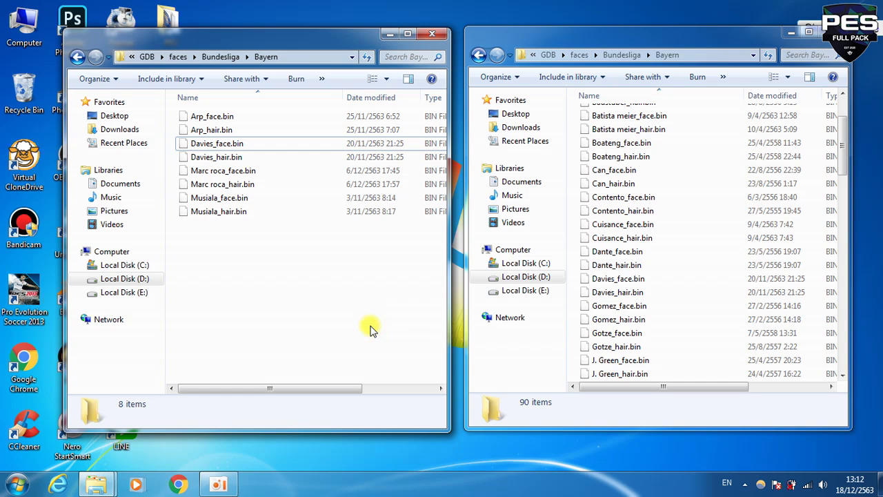
pyautogui.click(573, 234)
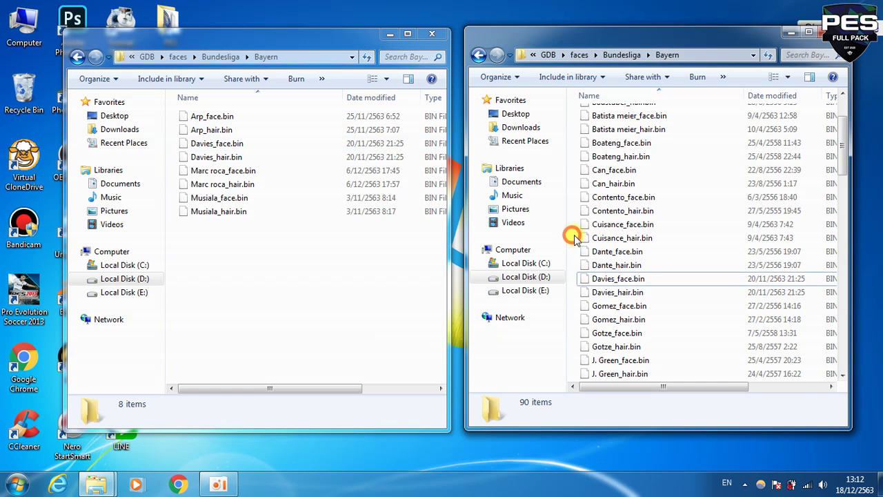
pyautogui.scroll(2, 578, 238)
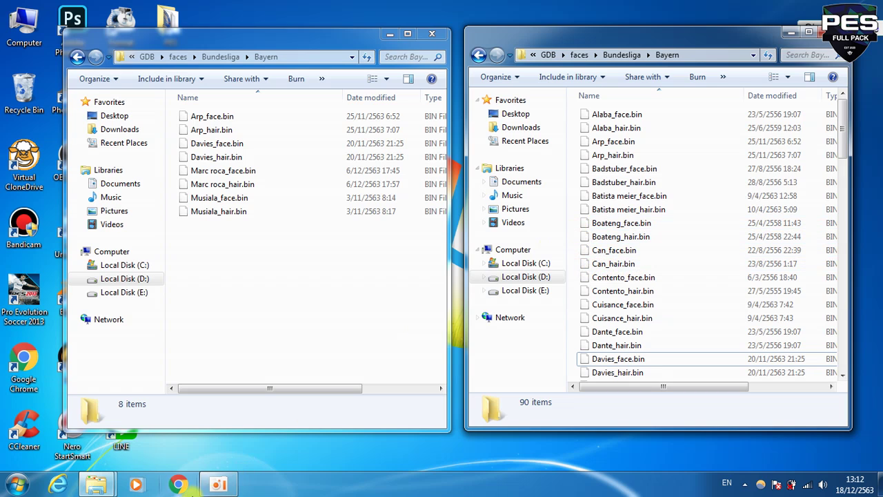
pyautogui.click(221, 484)
pyautogui.click(221, 485)
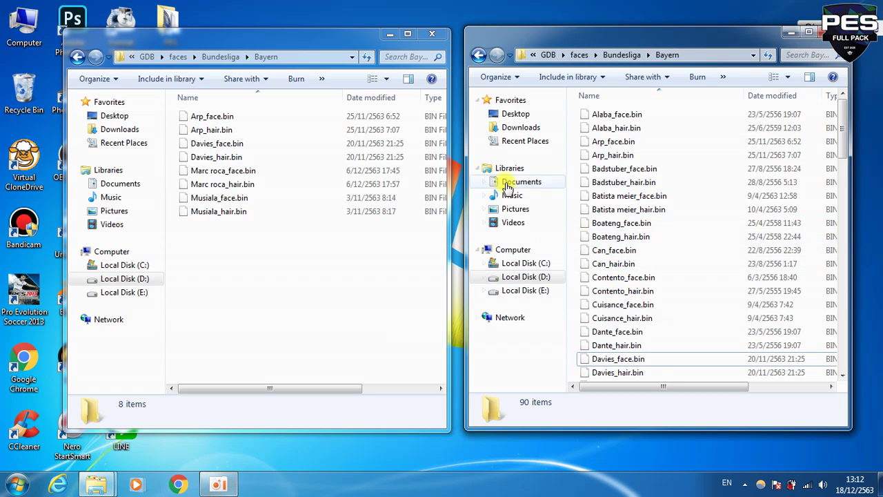
pyautogui.click(572, 179)
pyautogui.press('BackSpace')
pyautogui.press('BackSpace')
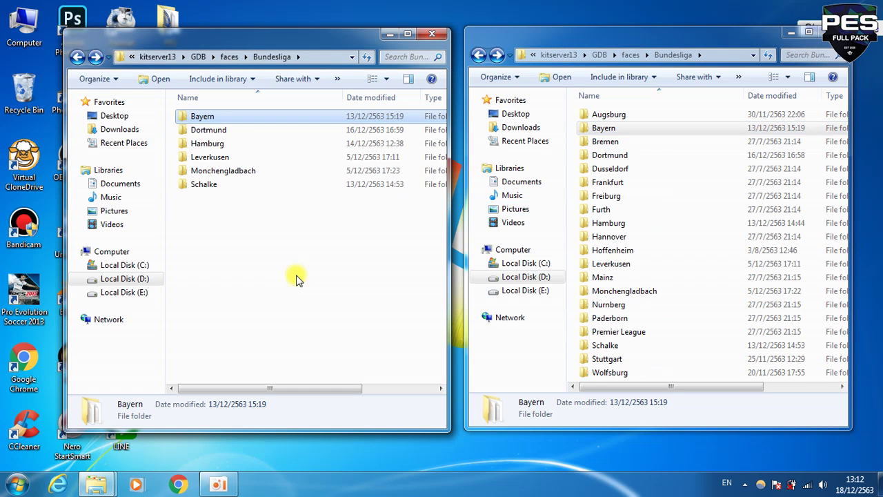
pyautogui.click(573, 167)
pyautogui.press('BackSpace')
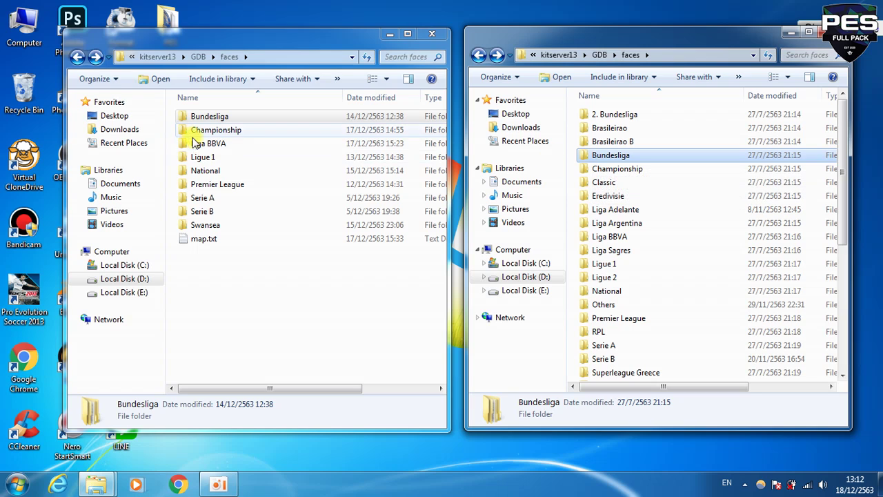
# Return the new-files window to faces and compare the two map.txt files.
pyautogui.click(241, 315)
pyautogui.press('BackSpace')
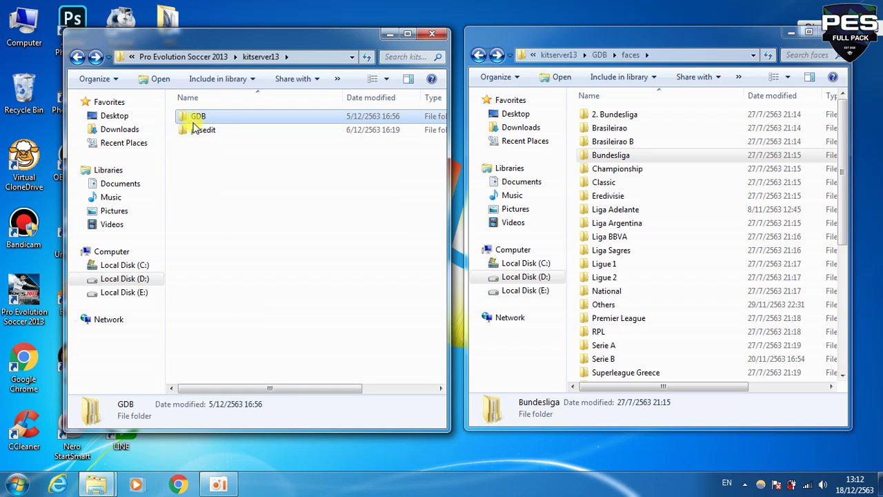
pyautogui.doubleClick(198, 116)
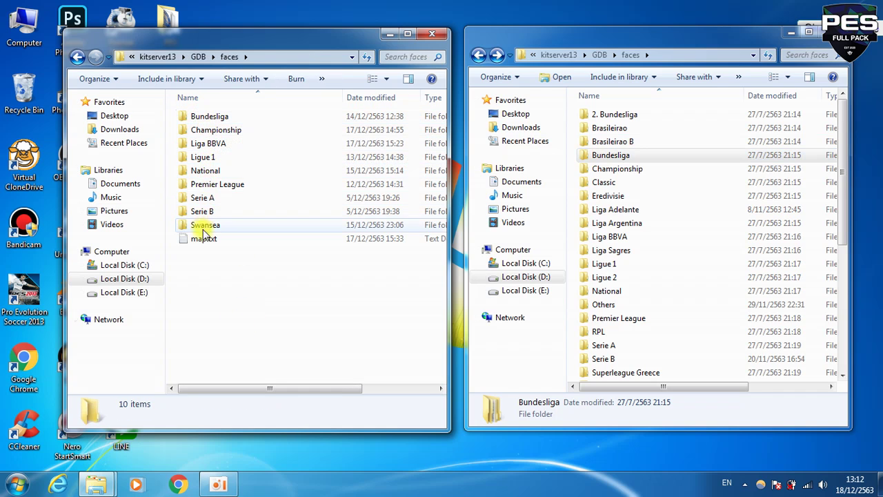
pyautogui.click(576, 219)
pyautogui.scroll(-6, 577, 220)
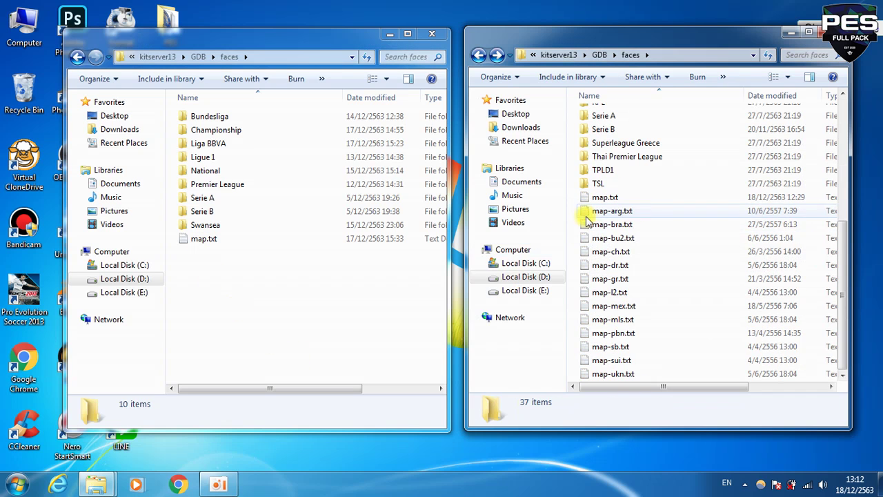
pyautogui.click(605, 198)
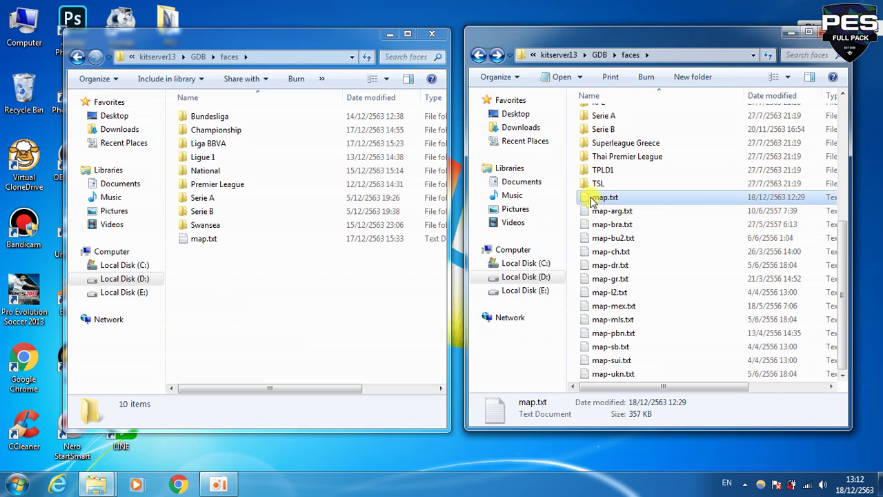
pyautogui.click(206, 236)
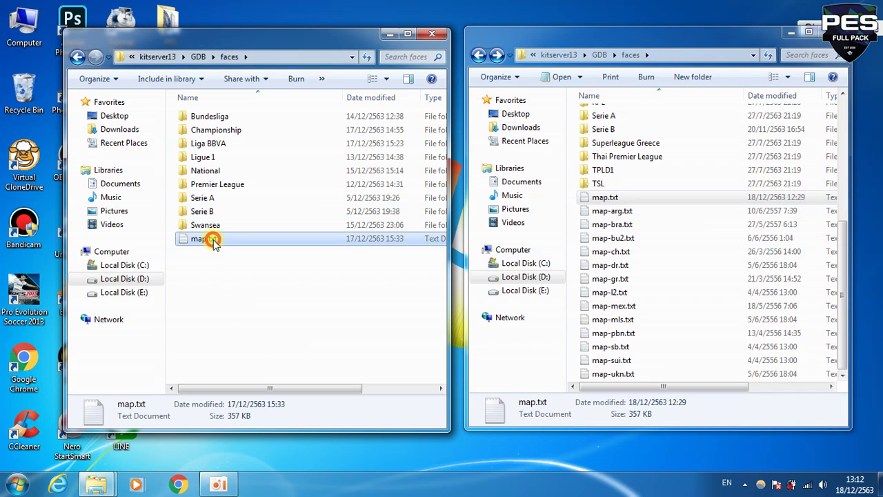
pyautogui.click(281, 291)
pyautogui.click(644, 169)
pyautogui.scroll(6, 644, 174)
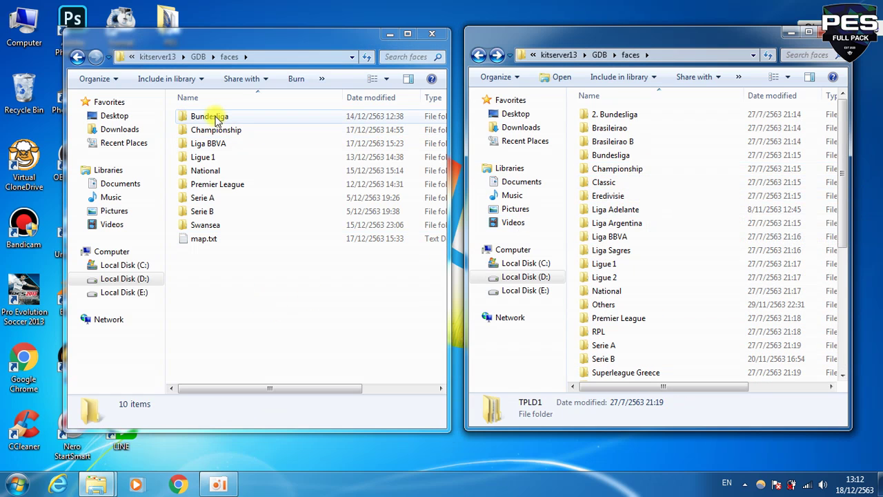
# Open Bundesliga > Bayern in both the game's and the new-files windows.
pyautogui.click(605, 156)
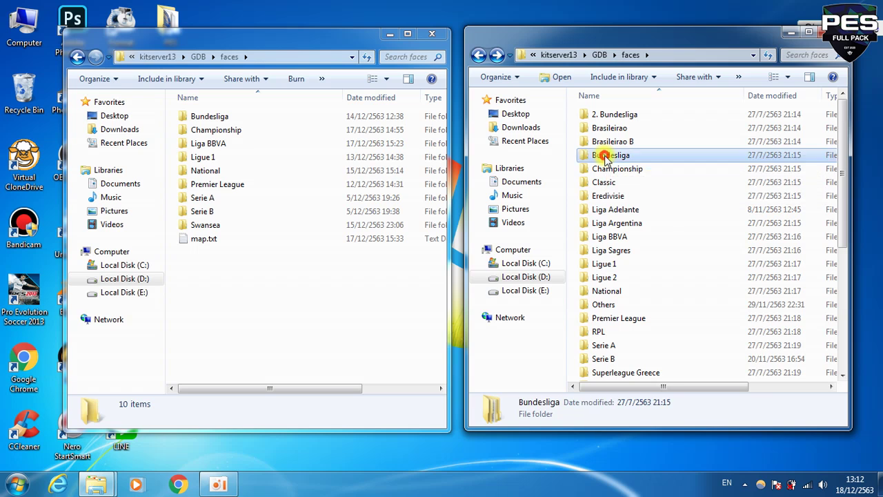
pyautogui.doubleClick(605, 156)
pyautogui.doubleClick(207, 117)
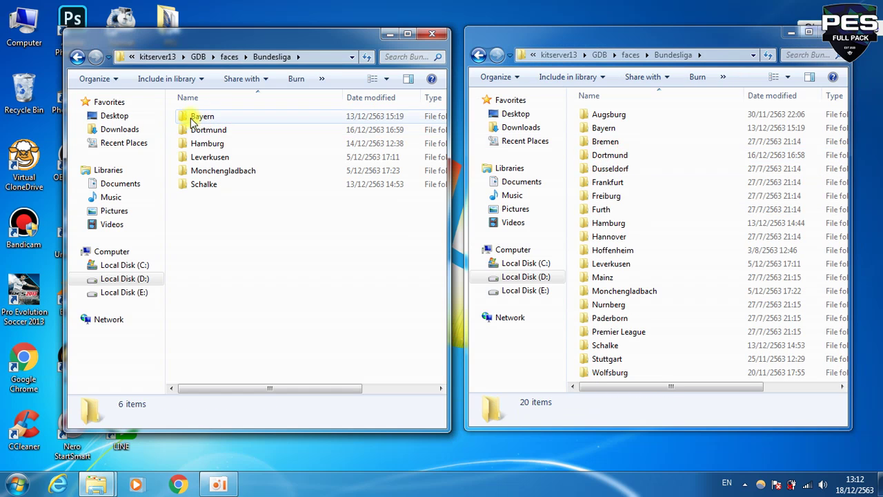
pyautogui.doubleClick(195, 118)
pyautogui.click(600, 129)
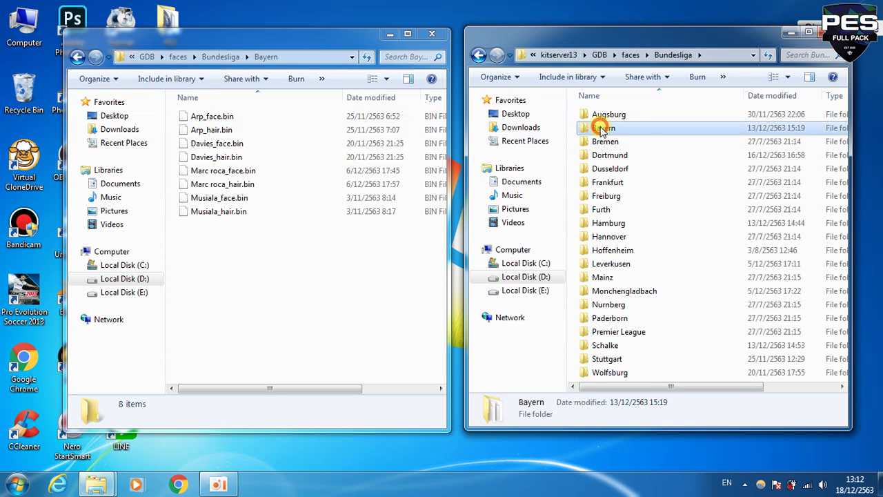
pyautogui.doubleClick(600, 129)
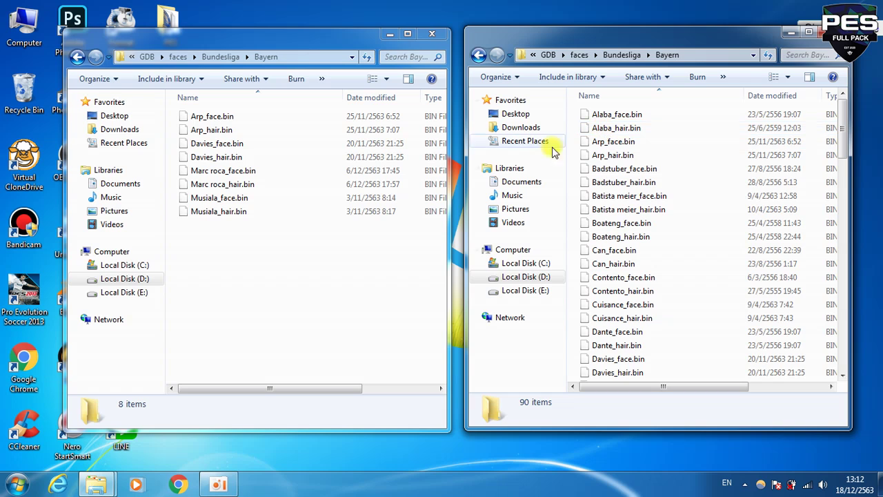
# Select the Arp_face.bin and Arp_hair.bin files in both Bayern folders.
pyautogui.moveTo(269, 257); pyautogui.dragTo(211, 116)
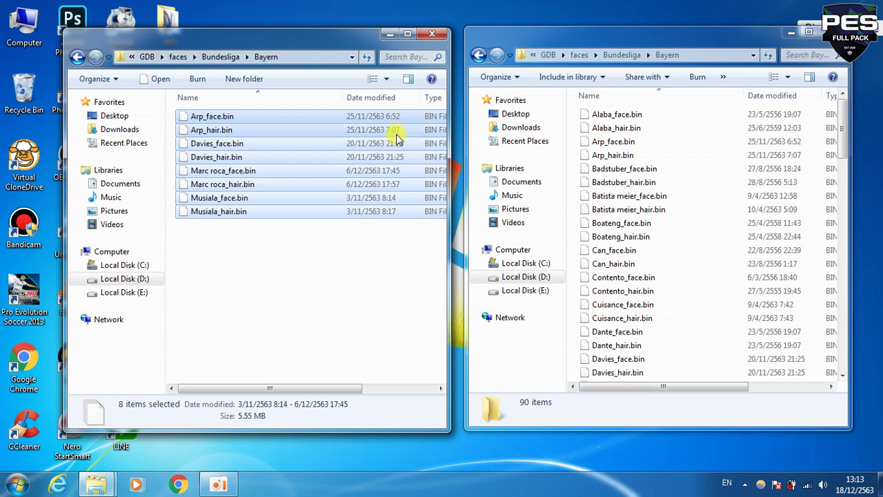
pyautogui.click(221, 131)
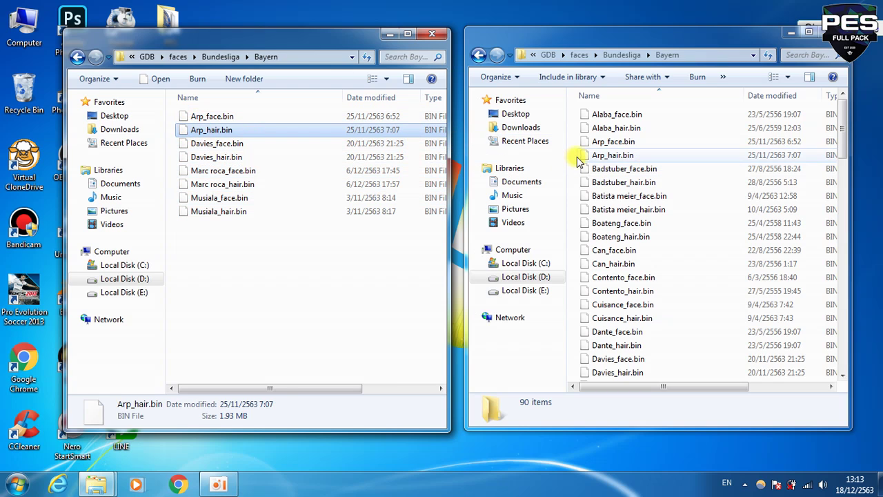
pyautogui.click(600, 155)
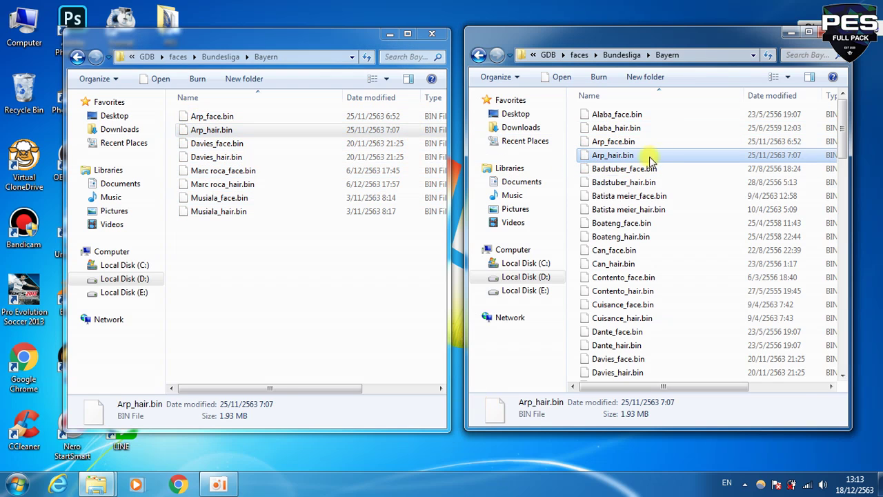
pyautogui.keyDown('ctrl'); pyautogui.click(611, 141); pyautogui.keyUp('ctrl')
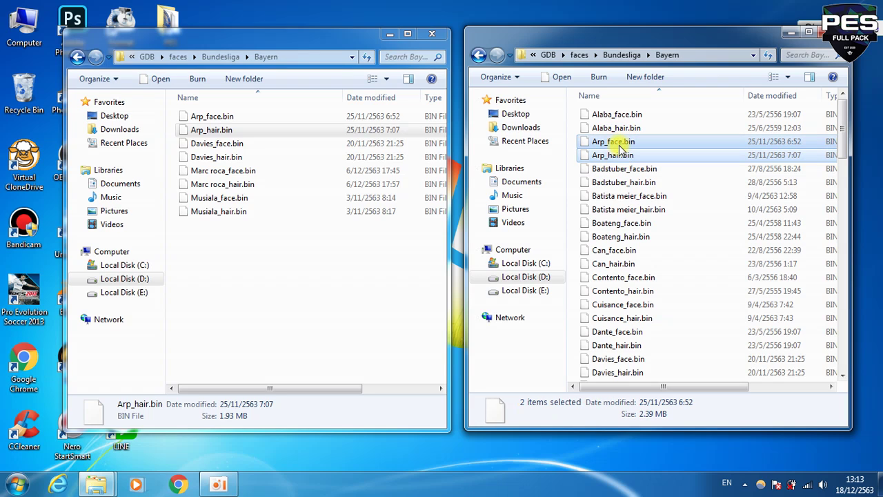
pyautogui.moveTo(614, 143); pyautogui.dragTo(249, 159)
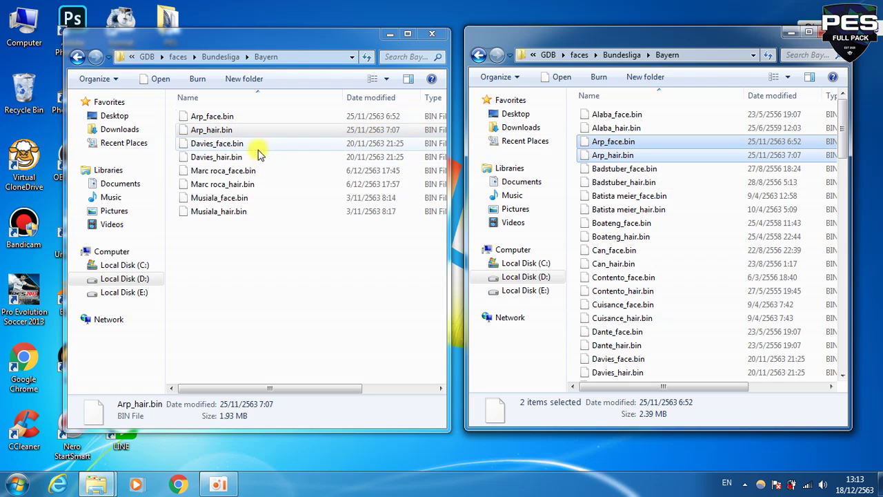
# Select and copy Arp_face.bin and Arp_hair.bin from the update pack's Bayern folder.
pyautogui.rightClick(211, 119)
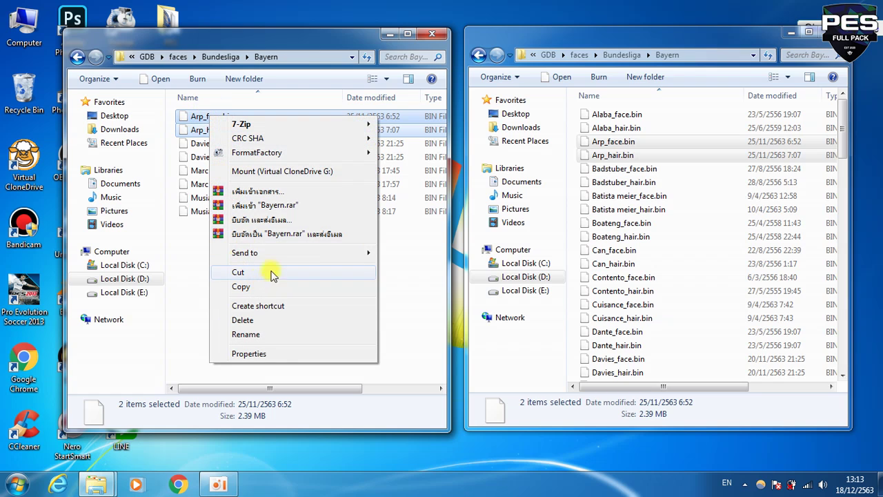
pyautogui.click(204, 119)
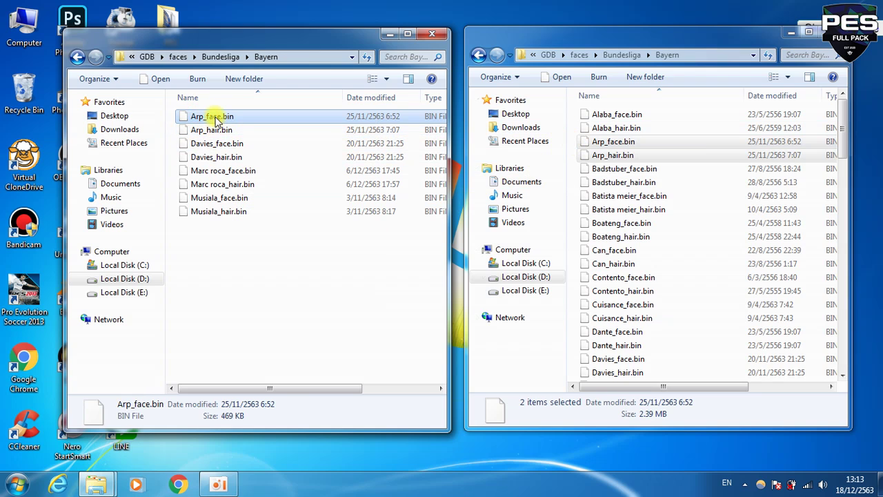
pyautogui.moveTo(604, 146); pyautogui.dragTo(583, 148)
pyautogui.scroll(-4, 579, 173)
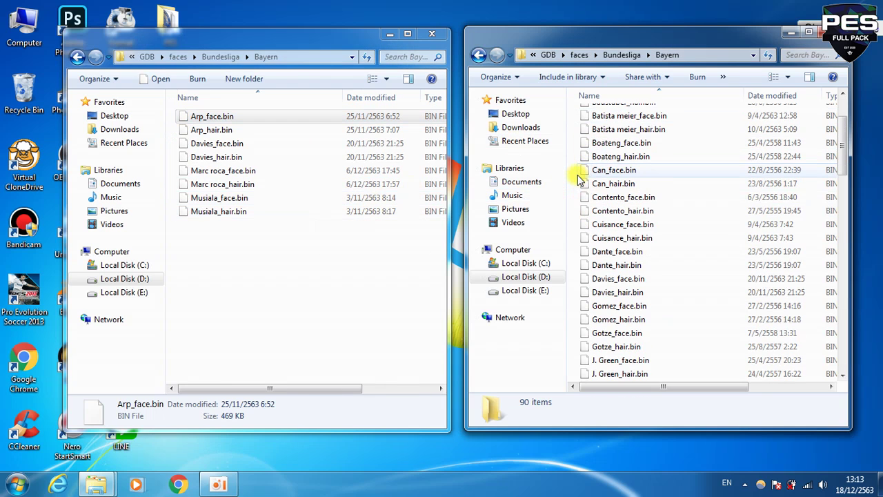
pyautogui.scroll(4, 586, 282)
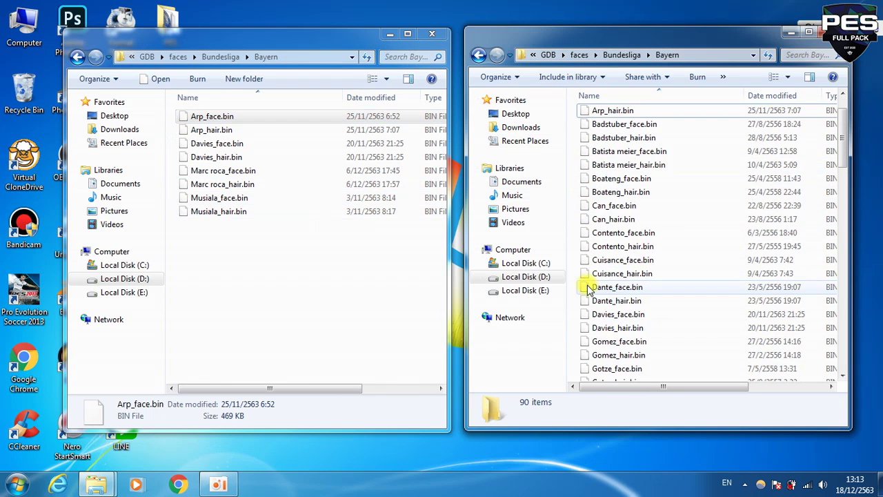
pyautogui.click(207, 130)
pyautogui.keyDown('shift'); pyautogui.click(218, 118); pyautogui.keyUp('shift')
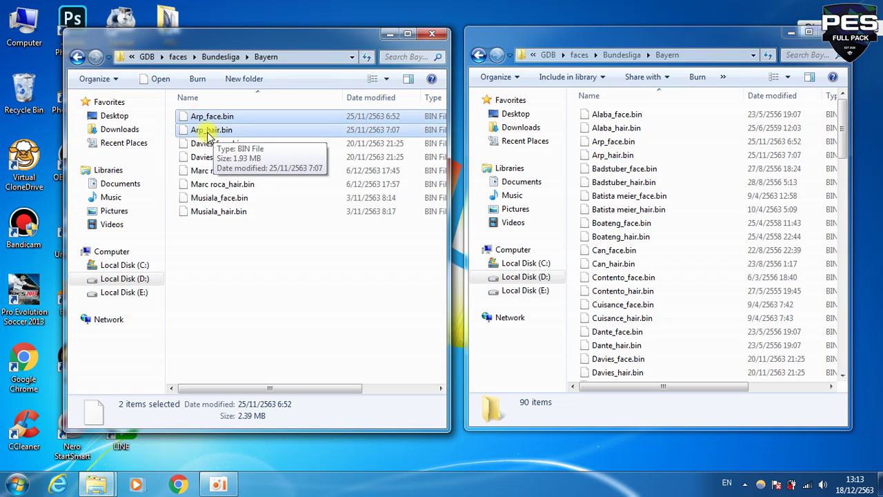
pyautogui.rightClick(210, 131)
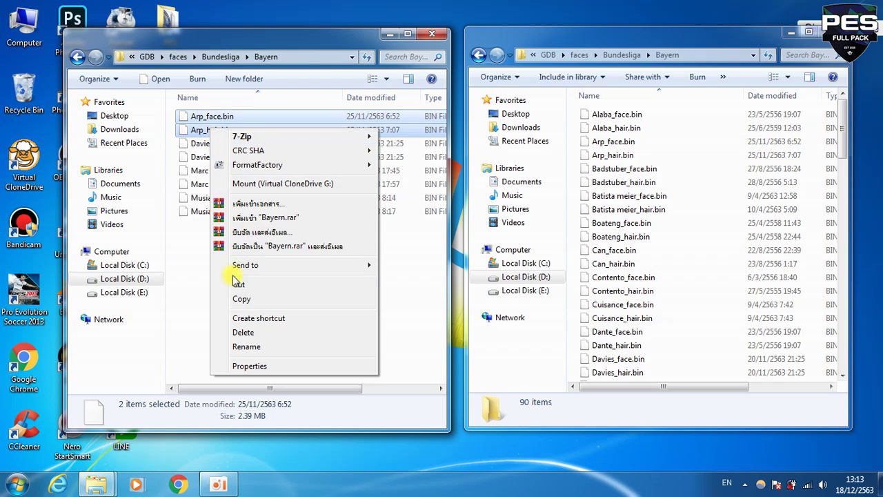
pyautogui.click(241, 300)
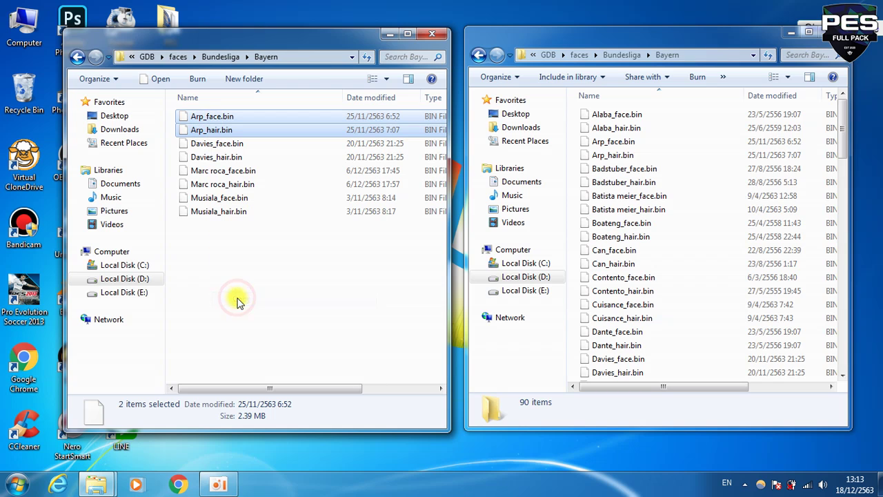
# Paste the Arp files into the game's Bayern folder, replacing both existing files.
pyautogui.click(573, 157)
pyautogui.rightClick(590, 158)
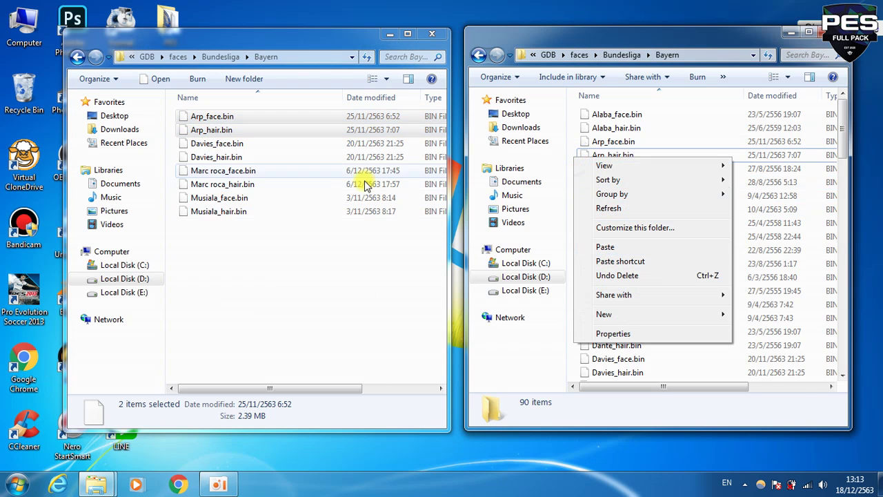
pyautogui.click(218, 130)
pyautogui.rightClick(218, 130)
pyautogui.click(227, 299)
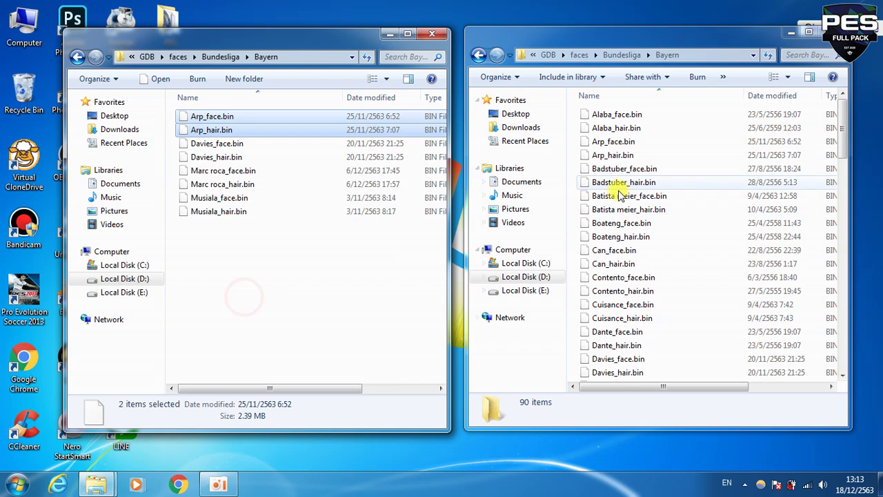
pyautogui.rightClick(571, 169)
pyautogui.click(604, 257)
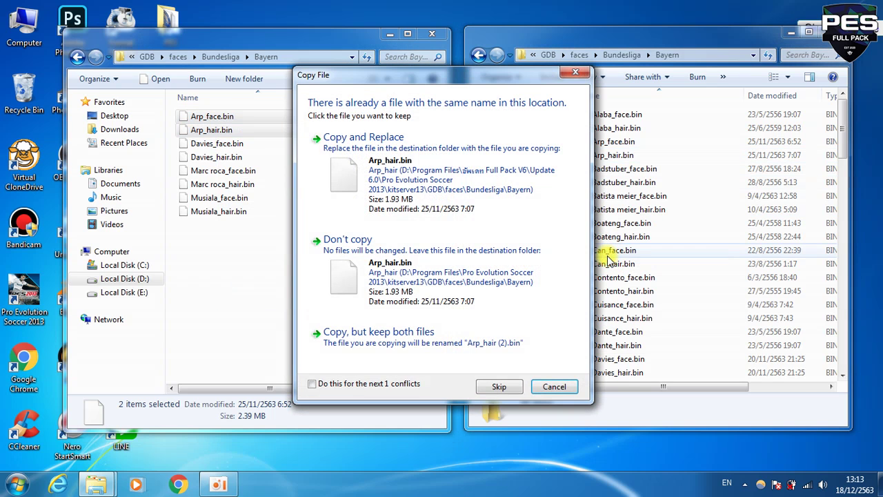
pyautogui.click(423, 177)
pyautogui.click(437, 173)
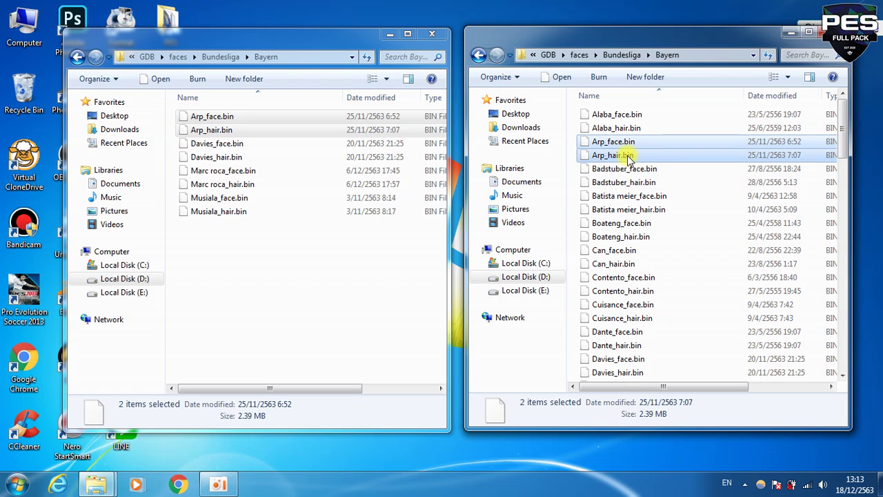
# Delete the game's Arp_face.bin and Arp_hair.bin to the Recycle Bin.
pyautogui.rightClick(618, 150)
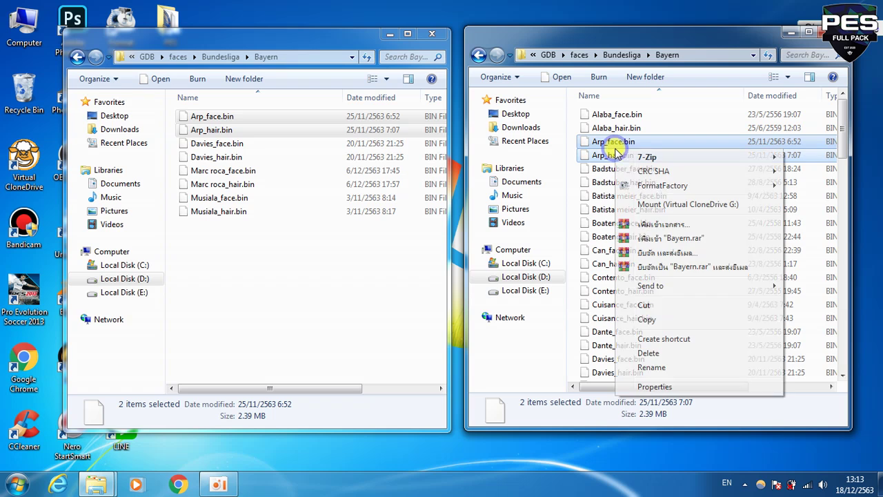
pyautogui.click(648, 352)
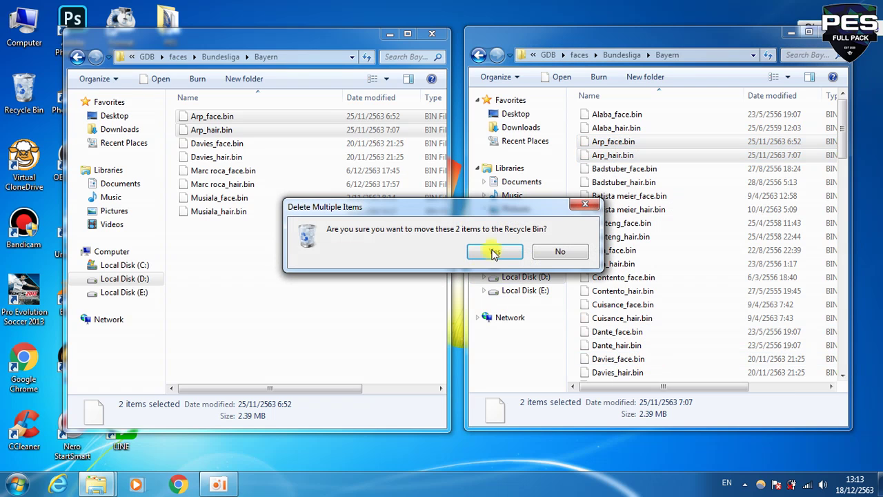
pyautogui.click(492, 252)
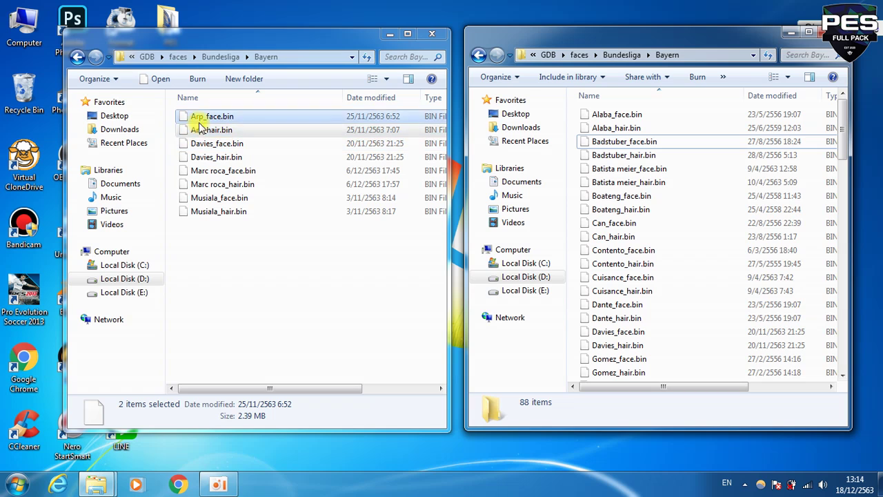
# Paste fresh Arp files from the update into the game's Bayern folder, then select the update's Davies pair.
pyautogui.click(251, 34)
pyautogui.rightClick(209, 122)
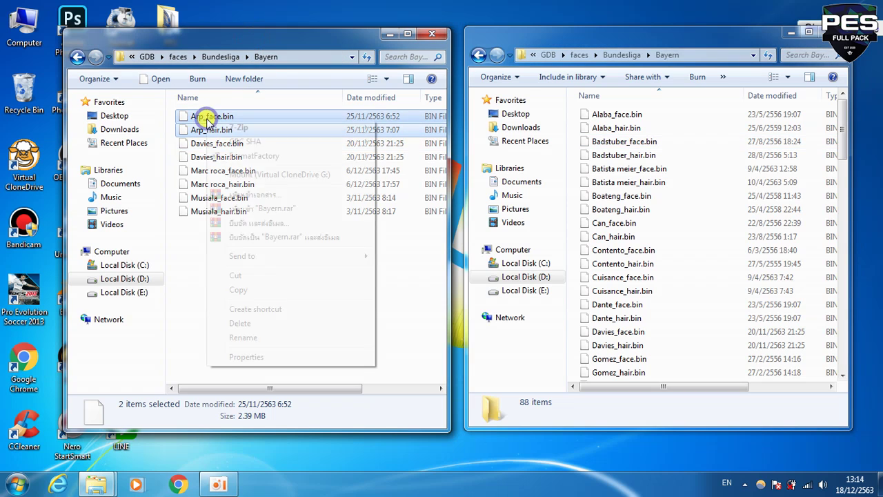
pyautogui.click(238, 291)
pyautogui.click(572, 177)
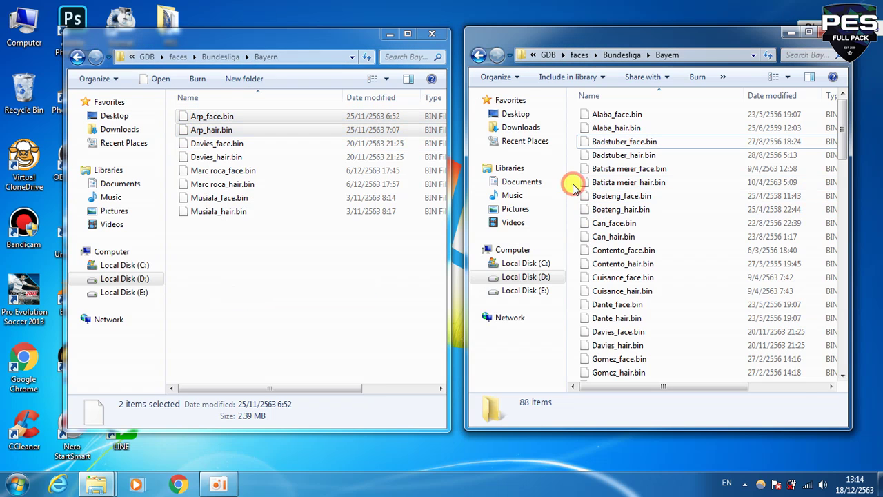
pyautogui.rightClick(574, 188)
pyautogui.click(605, 274)
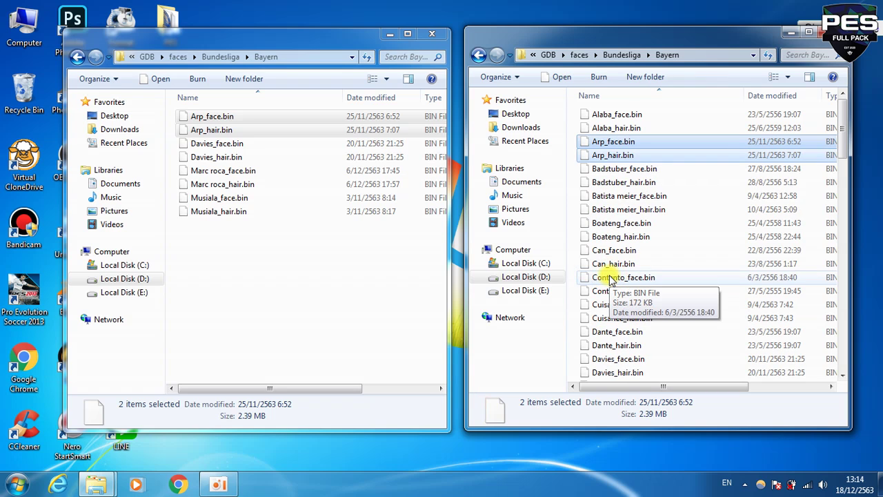
pyautogui.click(219, 143)
pyautogui.keyDown('shift'); pyautogui.click(212, 157); pyautogui.keyUp('shift')
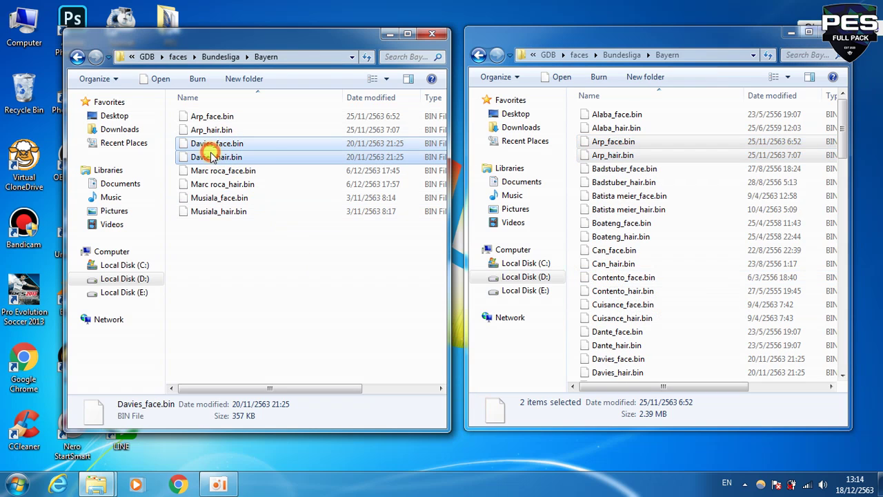
# Copy the update's Davies_face.bin and Davies_hair.bin into the game's Bayern folder, replacing both.
pyautogui.click(570, 195)
pyautogui.click(613, 360)
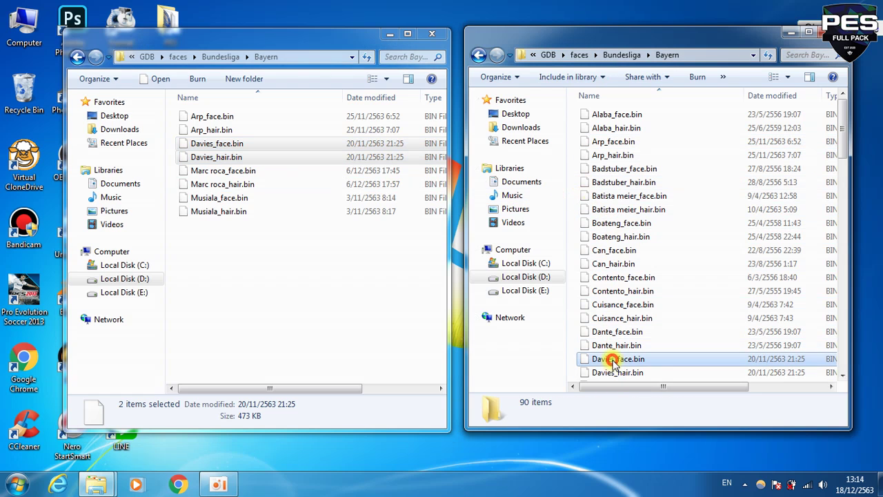
pyautogui.keyDown('shift'); pyautogui.click(614, 372); pyautogui.keyUp('shift')
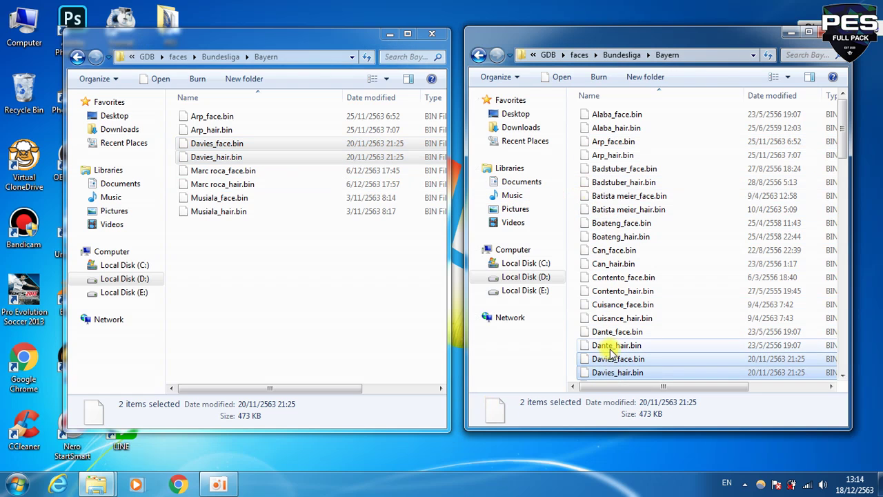
pyautogui.rightClick(224, 159)
pyautogui.click(257, 329)
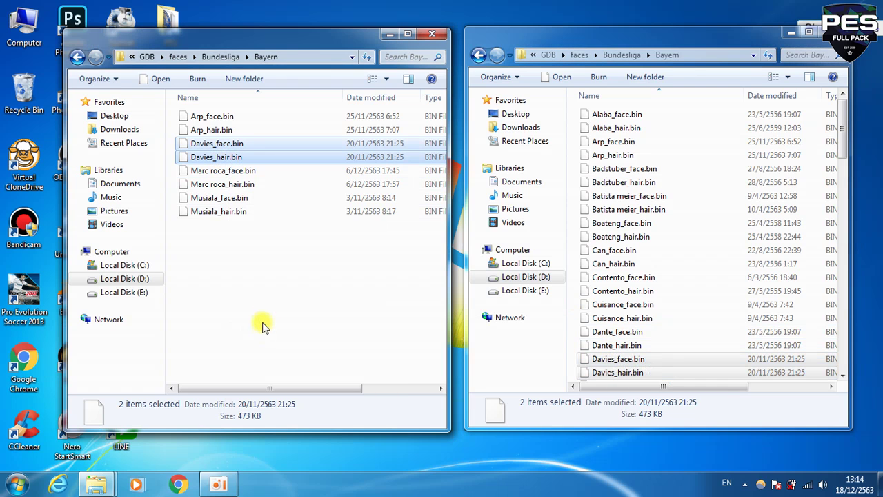
pyautogui.click(572, 195)
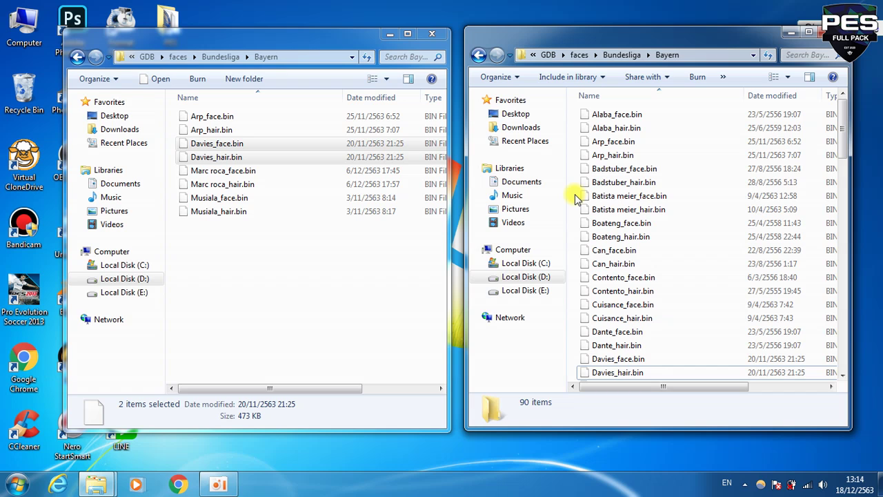
pyautogui.rightClick(574, 195)
pyautogui.click(607, 285)
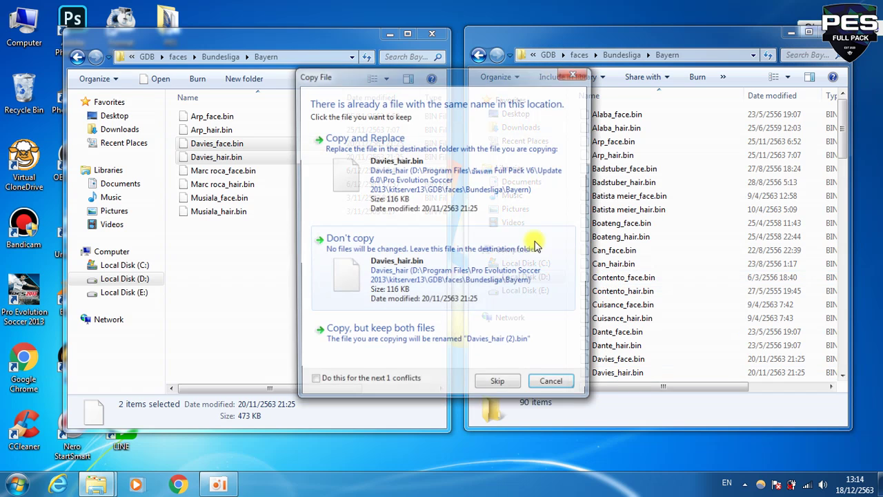
pyautogui.click(449, 190)
pyautogui.click(449, 190)
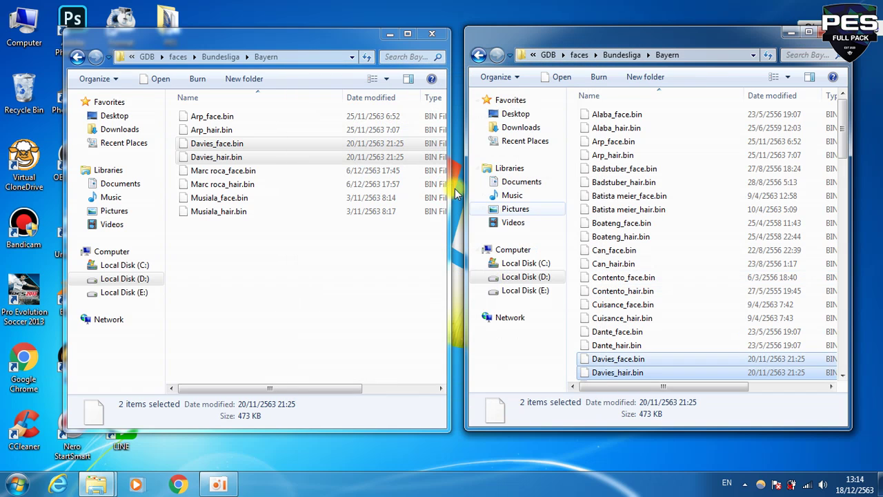
# Delete the game's Davies files and paste fresh copies from the update pack.
pyautogui.scroll(-2, 615, 361)
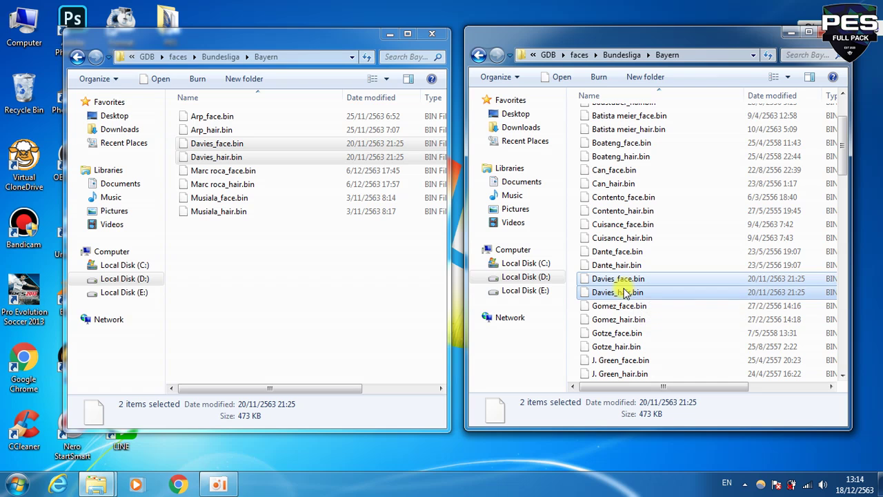
pyautogui.rightClick(623, 289)
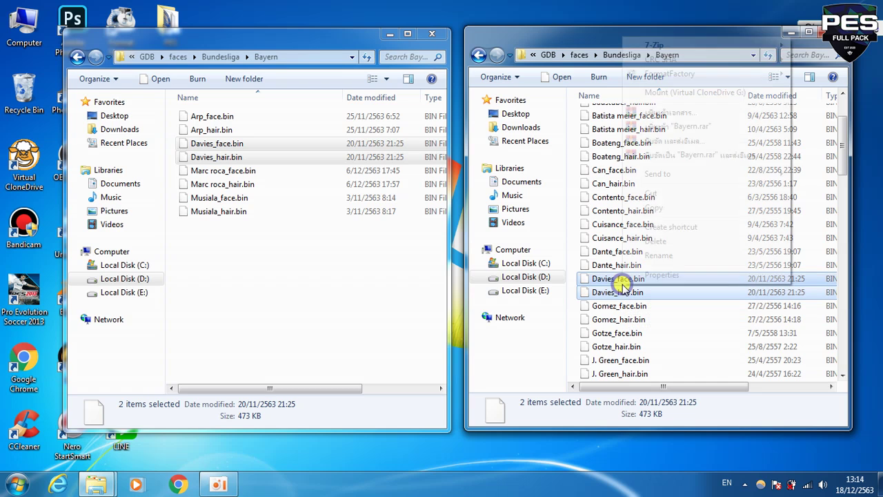
pyautogui.click(659, 240)
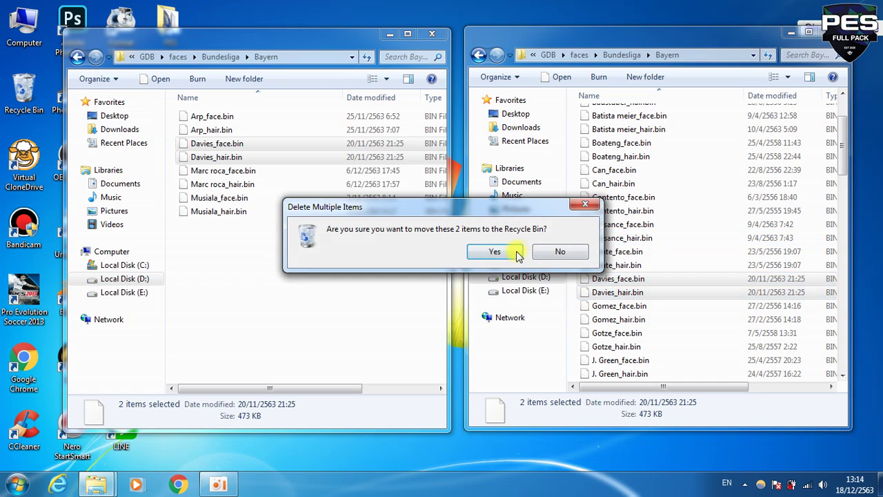
pyautogui.click(526, 253)
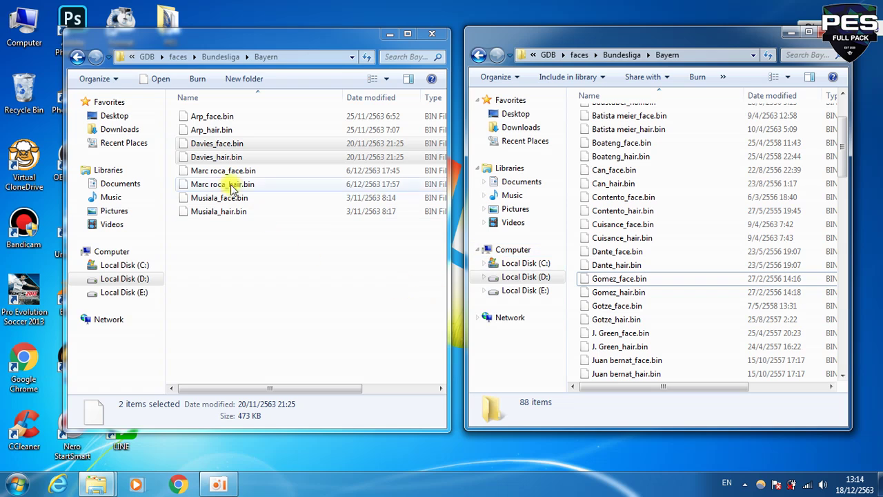
pyautogui.rightClick(217, 153)
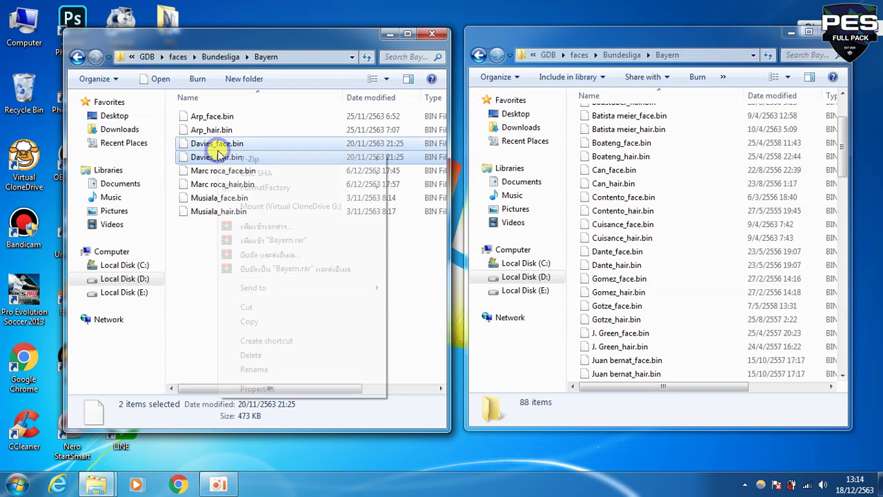
pyautogui.click(250, 321)
pyautogui.rightClick(569, 229)
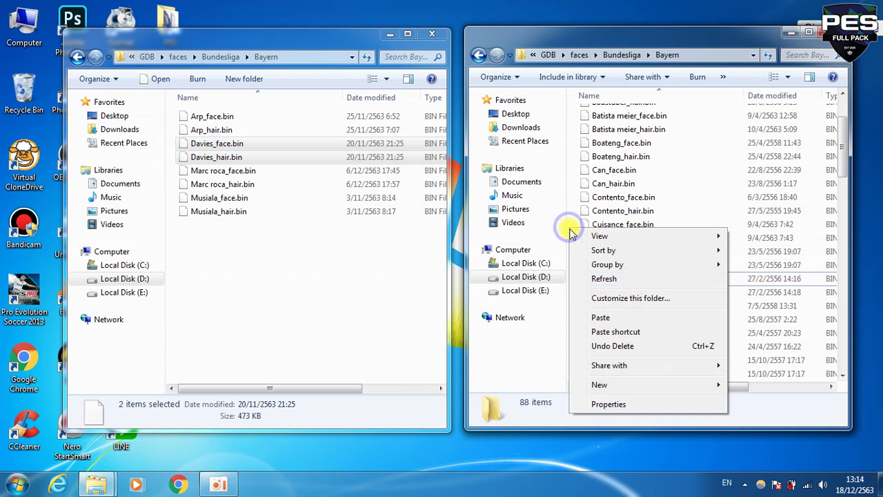
pyautogui.click(602, 316)
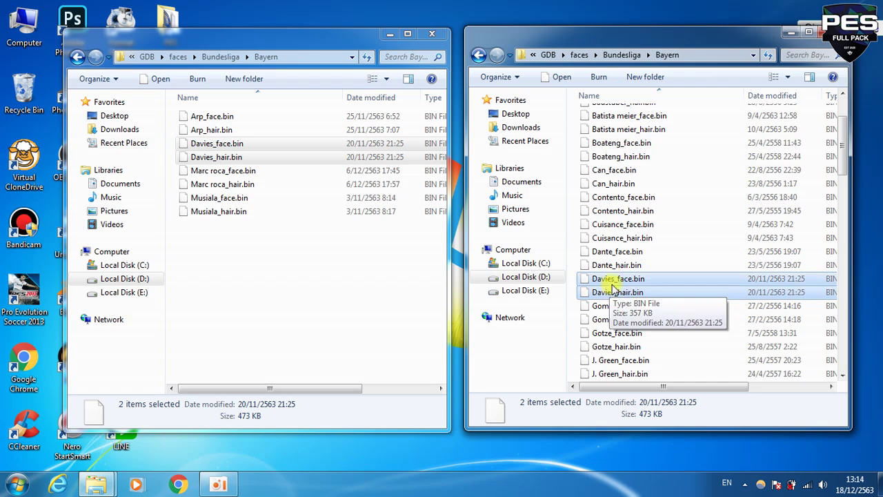
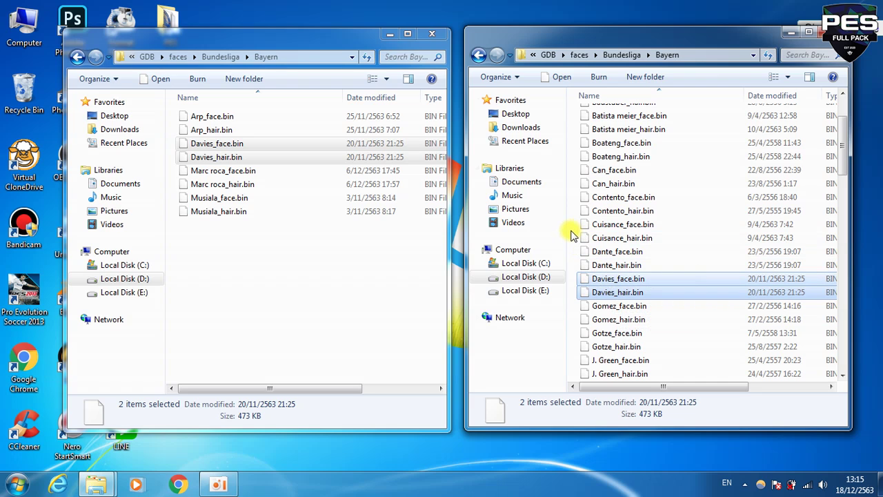
# Clear the Davies selections in both the mod and game folders.
pyautogui.click(572, 207)
pyautogui.scroll(-4, 583, 200)
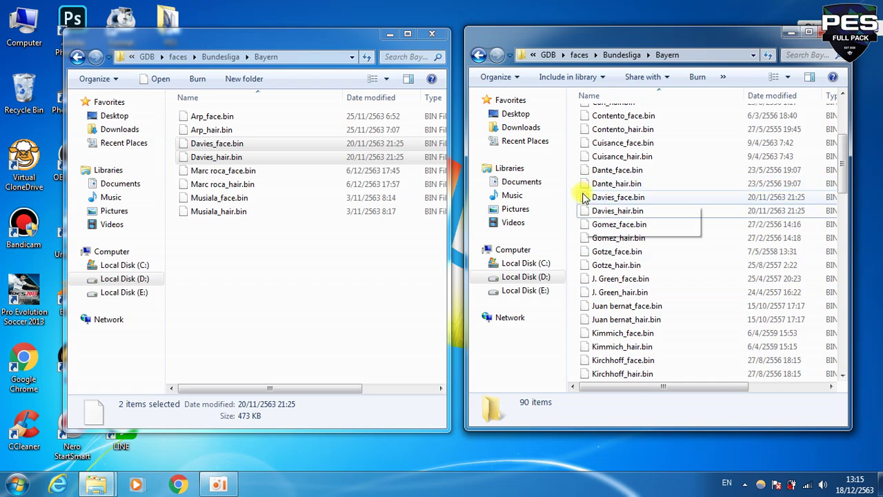
pyautogui.scroll(-7, 604, 233)
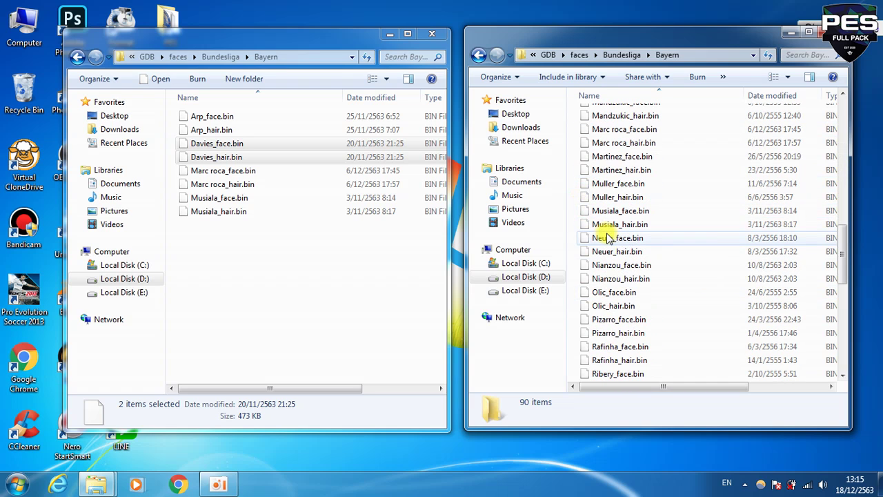
pyautogui.click(266, 267)
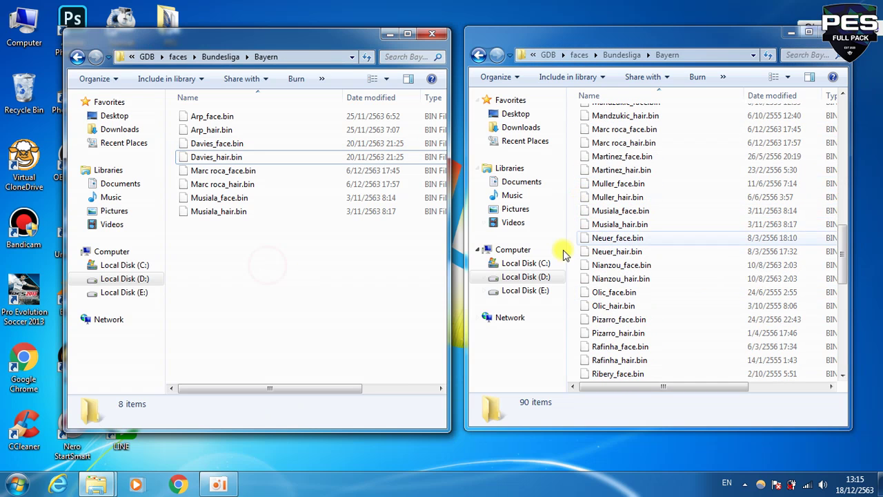
pyautogui.click(572, 210)
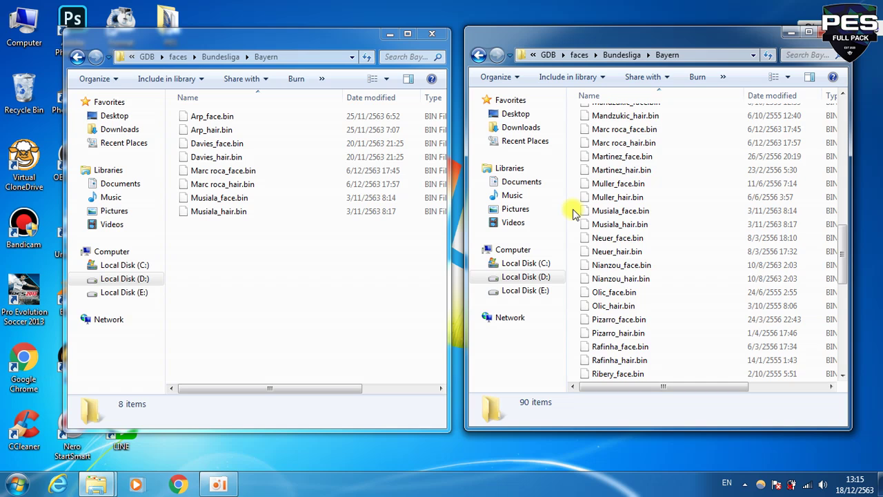
pyautogui.scroll(7, 573, 213)
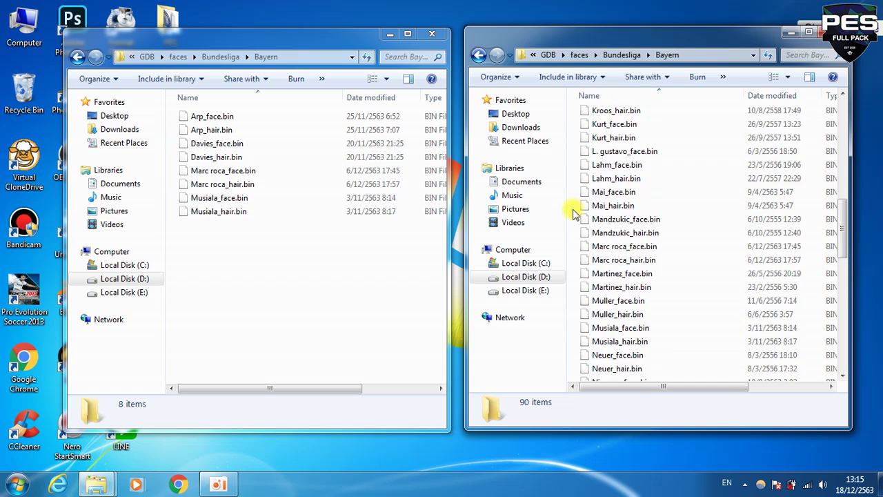
# Copy Marc roca_face.bin and Marc roca_hair.bin into the game's Bayern folder, replacing existing ones.
pyautogui.click(207, 172)
pyautogui.keyDown('shift'); pyautogui.click(209, 184); pyautogui.keyUp('shift')
pyautogui.rightClick(211, 174)
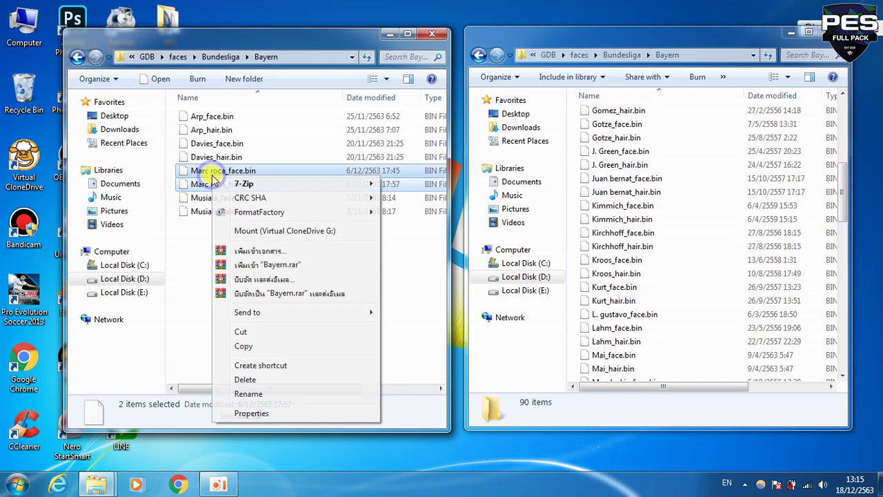
pyautogui.click(244, 346)
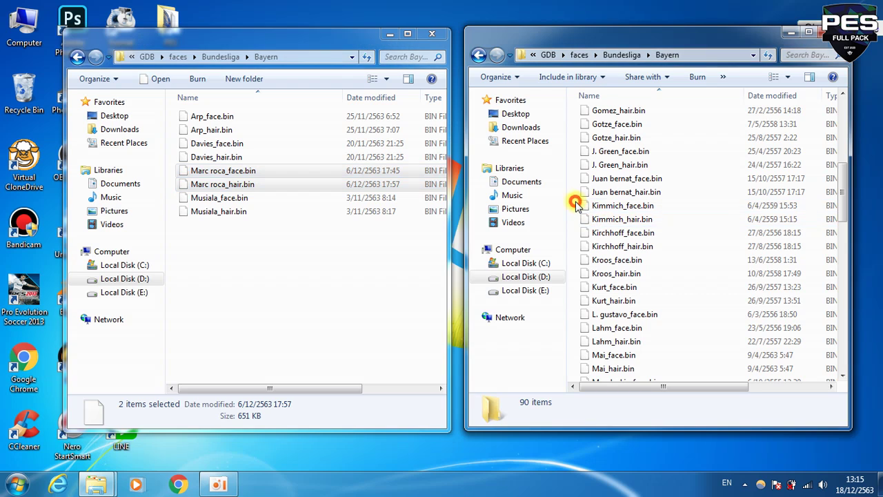
pyautogui.rightClick(572, 198)
pyautogui.click(608, 293)
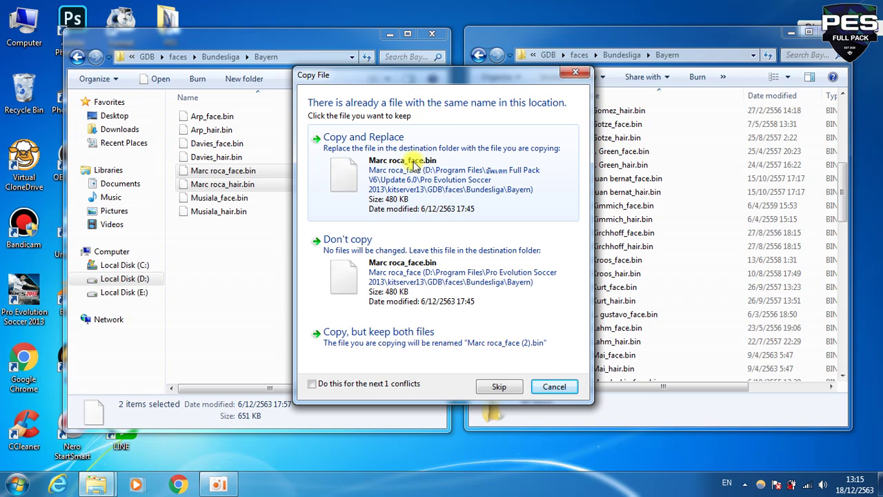
pyautogui.click(414, 160)
pyautogui.click(417, 157)
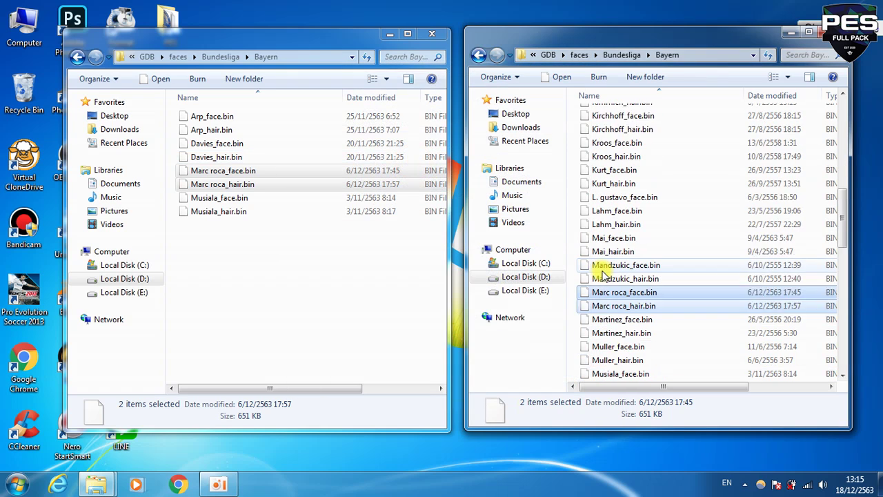
# Copy the two Marc roca files again and overwrite the game's copies once more.
pyautogui.scroll(-1, 602, 273)
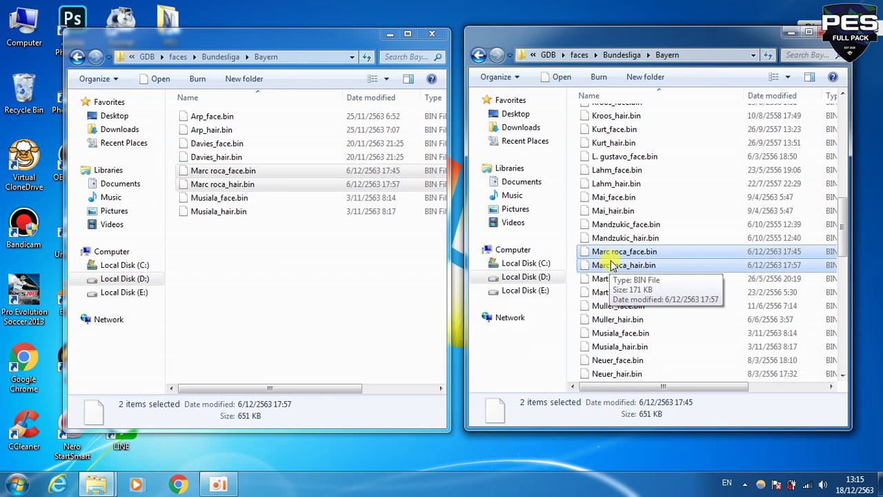
pyautogui.rightClick(224, 173)
pyautogui.click(283, 345)
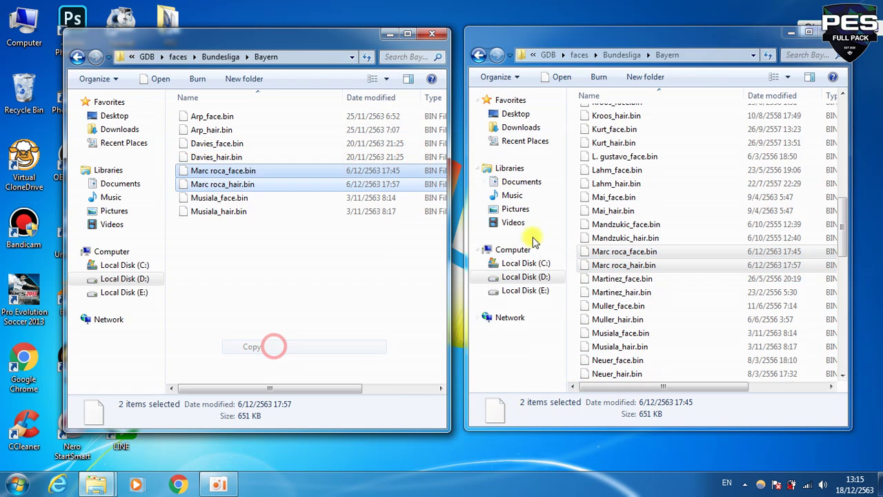
pyautogui.rightClick(571, 207)
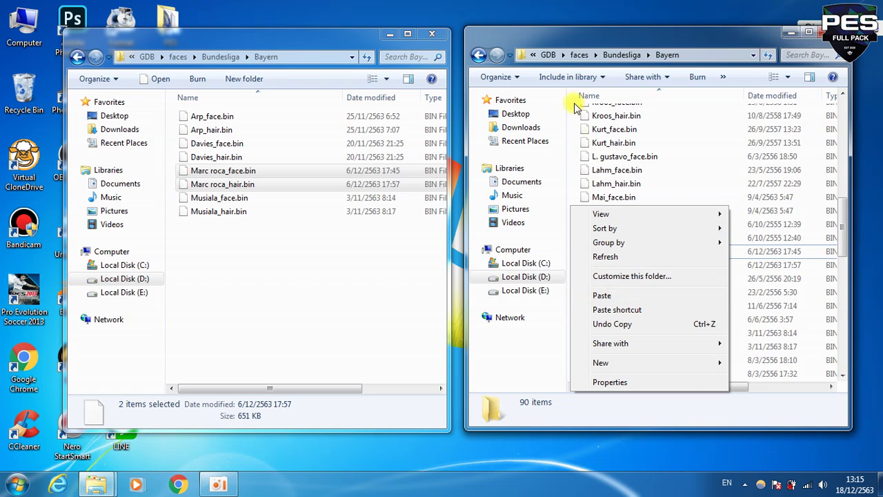
pyautogui.click(584, 40)
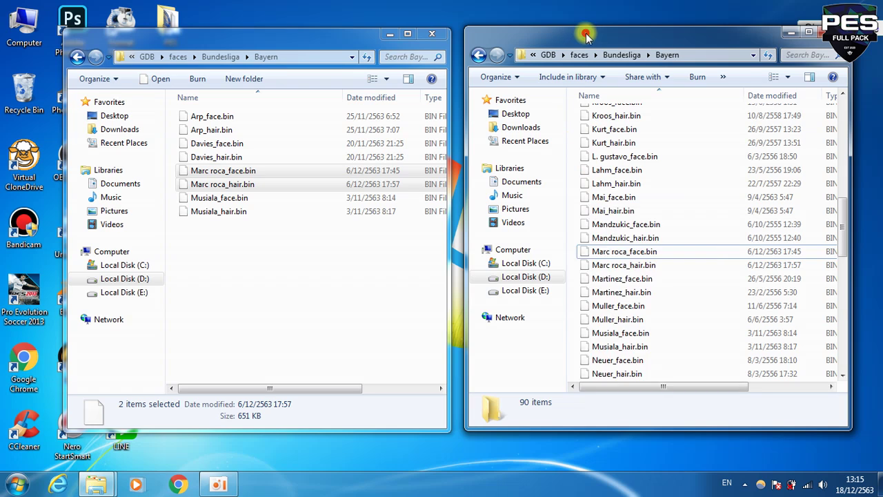
pyautogui.rightClick(191, 176)
pyautogui.click(228, 349)
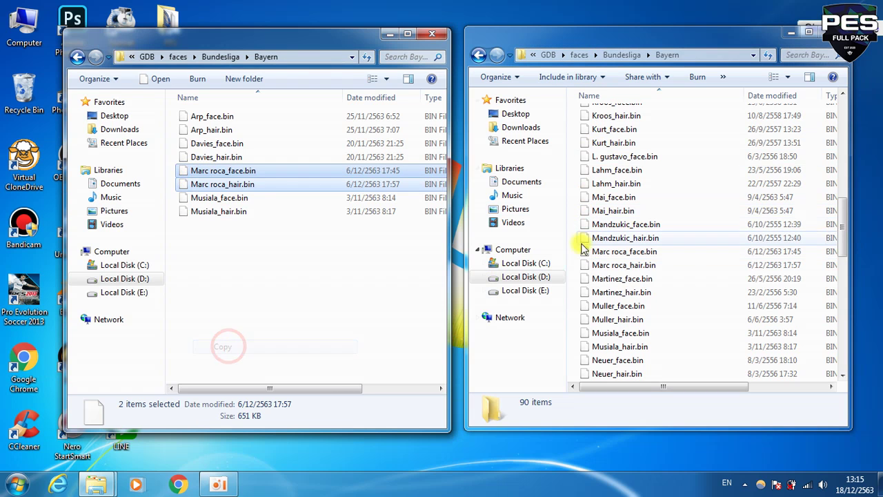
pyautogui.rightClick(570, 218)
pyautogui.click(601, 306)
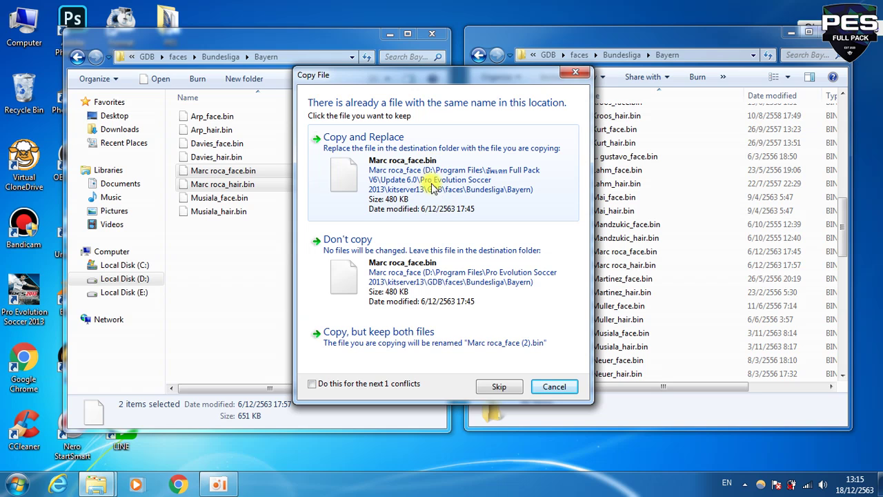
pyautogui.click(433, 181)
pyautogui.click(393, 165)
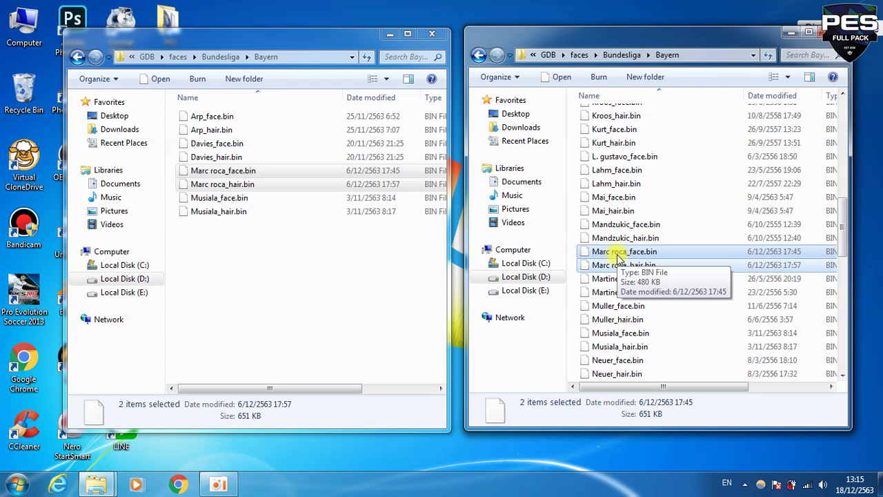
# Delete both Marc roca files from the game's Bayern folder.
pyautogui.rightClick(619, 256)
pyautogui.click(649, 212)
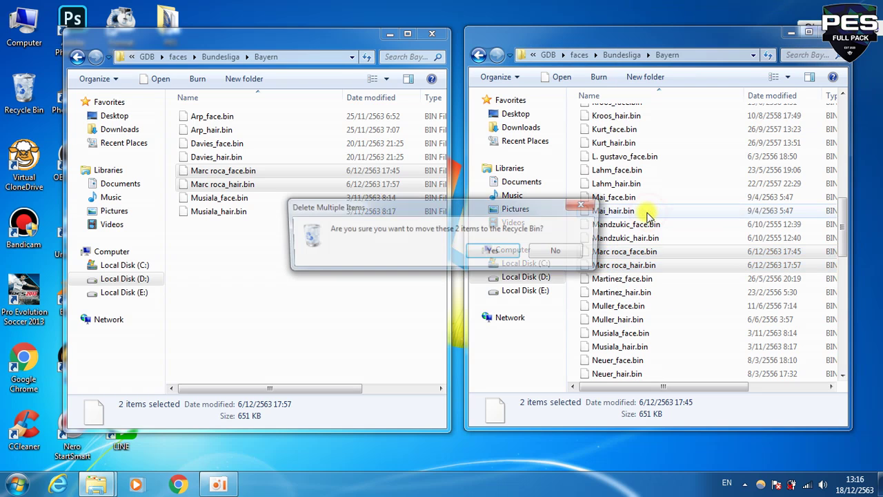
pyautogui.click(503, 252)
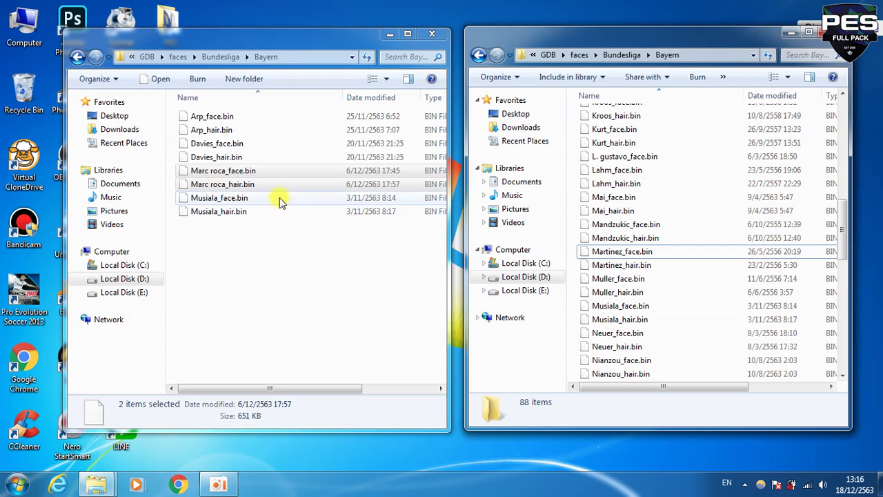
# Paste fresh copies of the two Marc roca files into the game's Bayern folder.
pyautogui.rightClick(229, 172)
pyautogui.click(272, 344)
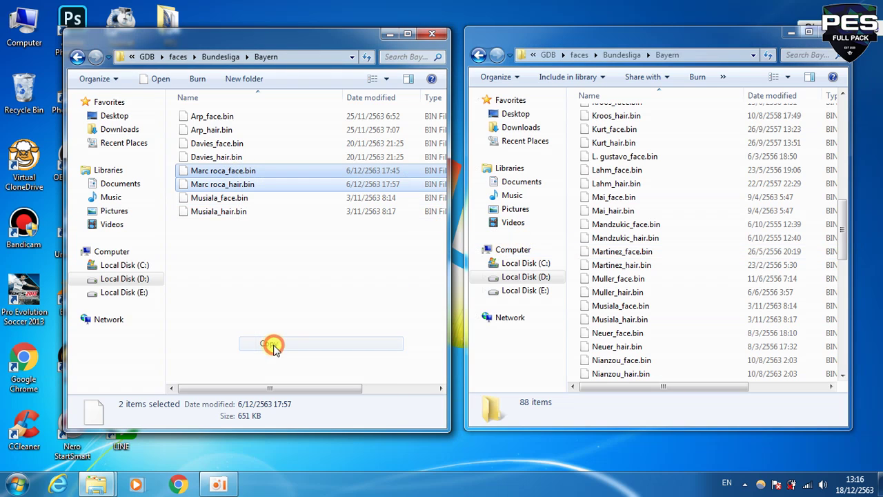
pyautogui.rightClick(571, 253)
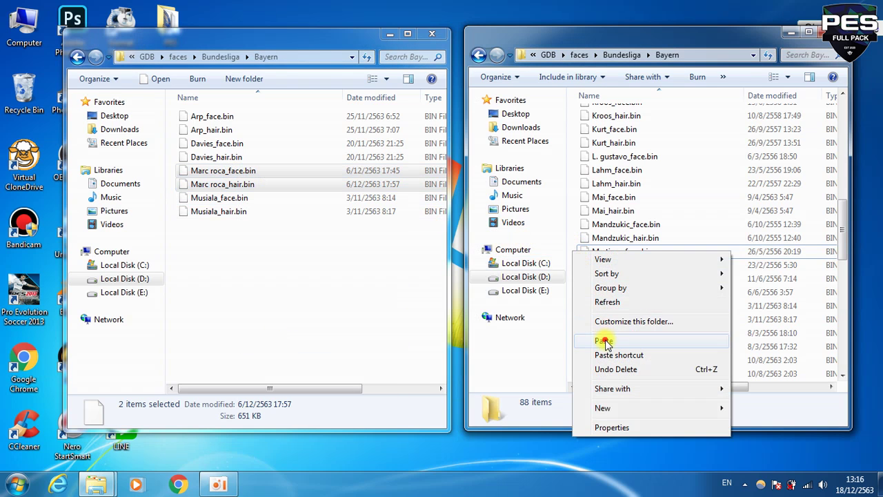
pyautogui.click(604, 342)
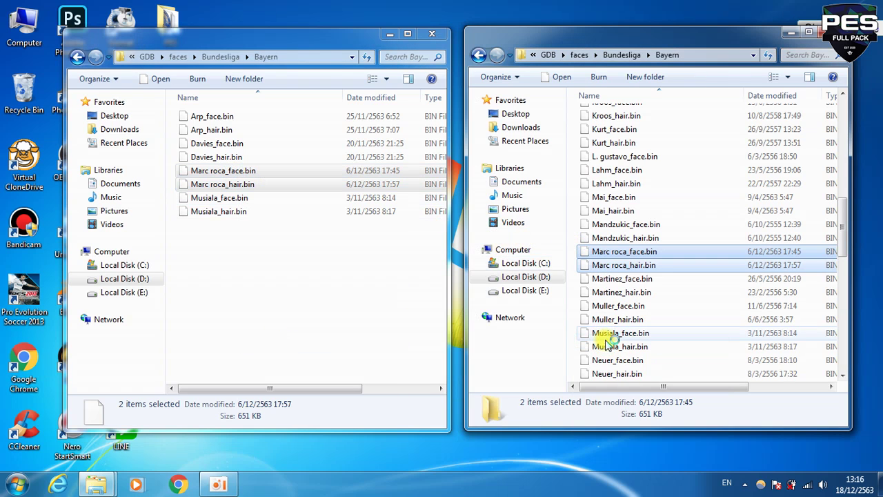
pyautogui.click(212, 233)
# Copy both Musiala files into the game's Bayern folder, replacing the existing ones.
pyautogui.moveTo(249, 233); pyautogui.dragTo(207, 197)
pyautogui.rightClick(207, 198)
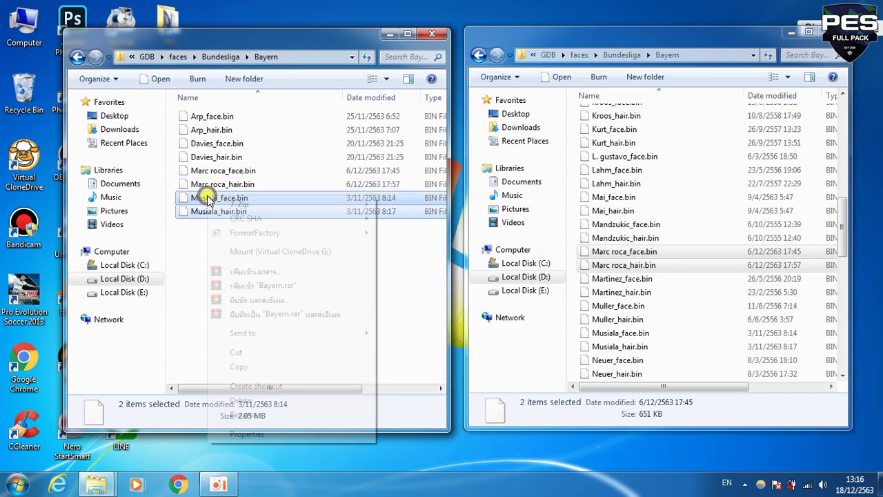
pyautogui.click(237, 353)
pyautogui.click(574, 231)
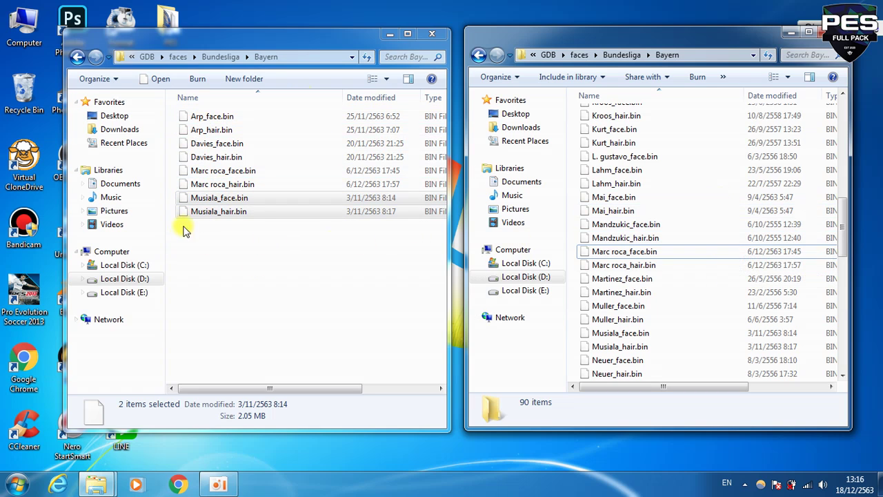
pyautogui.rightClick(199, 207)
pyautogui.click(229, 373)
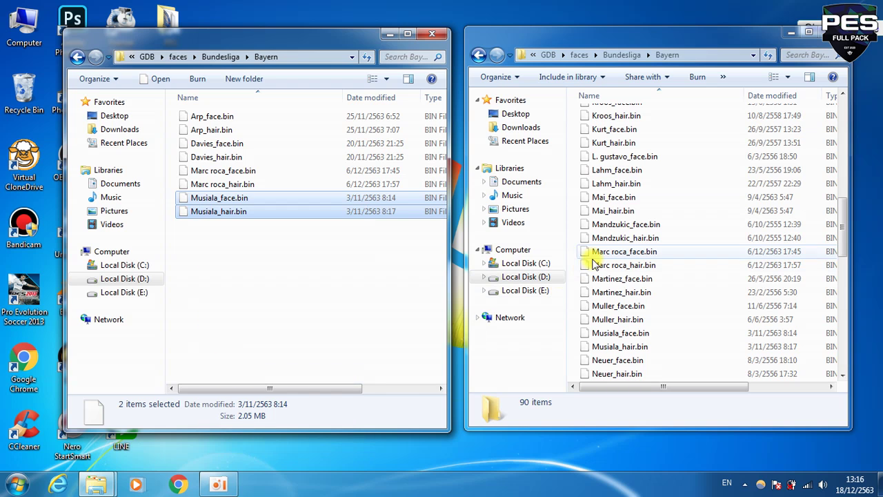
pyautogui.rightClick(574, 241)
pyautogui.click(605, 329)
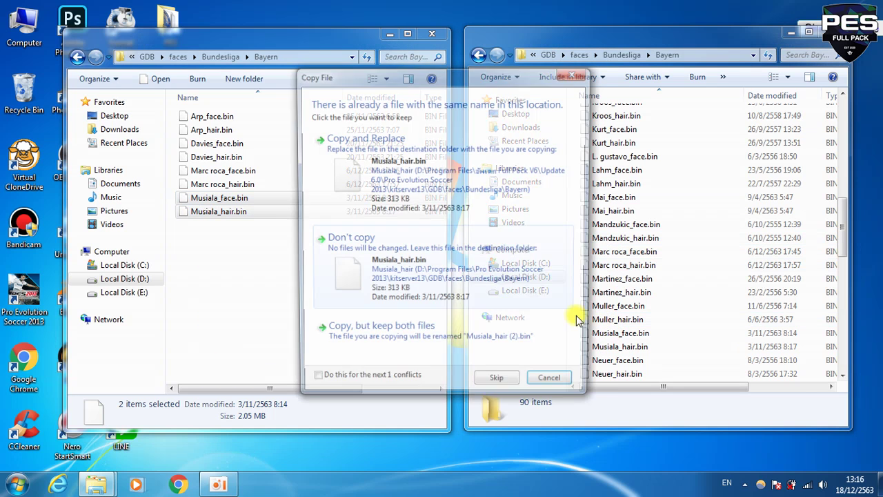
pyautogui.click(434, 190)
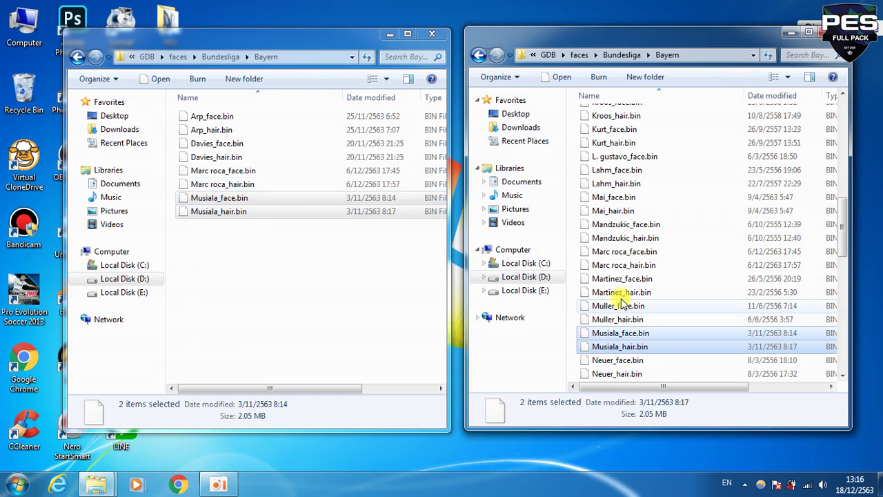
# Delete the pasted Musiala files from the game's Bayern folder.
pyautogui.rightClick(610, 338)
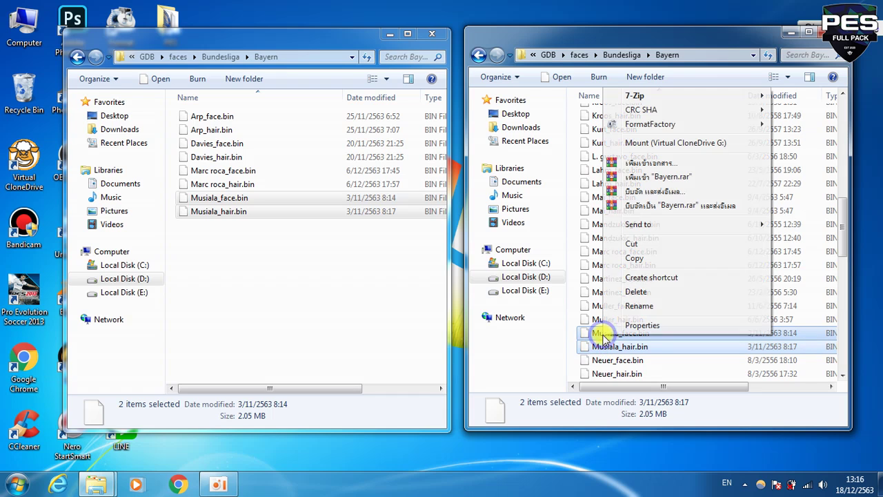
pyautogui.click(635, 292)
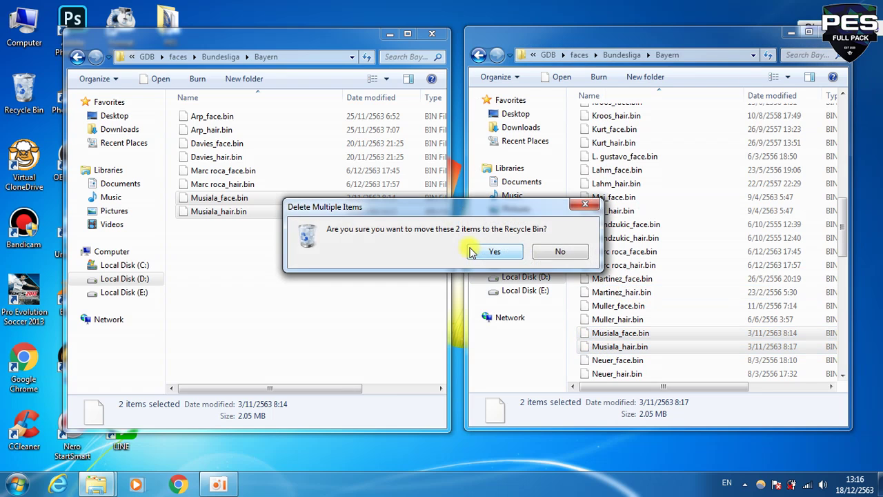
pyautogui.click(503, 252)
# Paste fresh Musiala face and hair files into the game's Bayern folder, then go up to Bundesliga.
pyautogui.rightClick(207, 200)
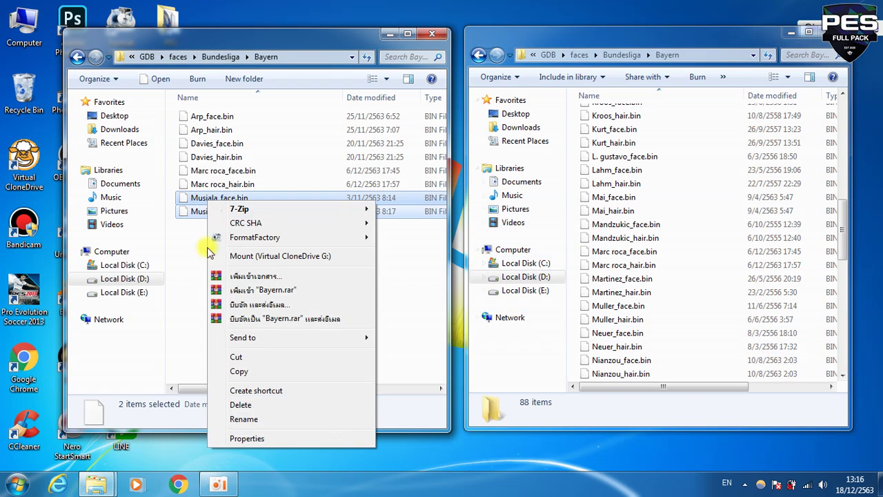
pyautogui.click(238, 371)
pyautogui.rightClick(576, 248)
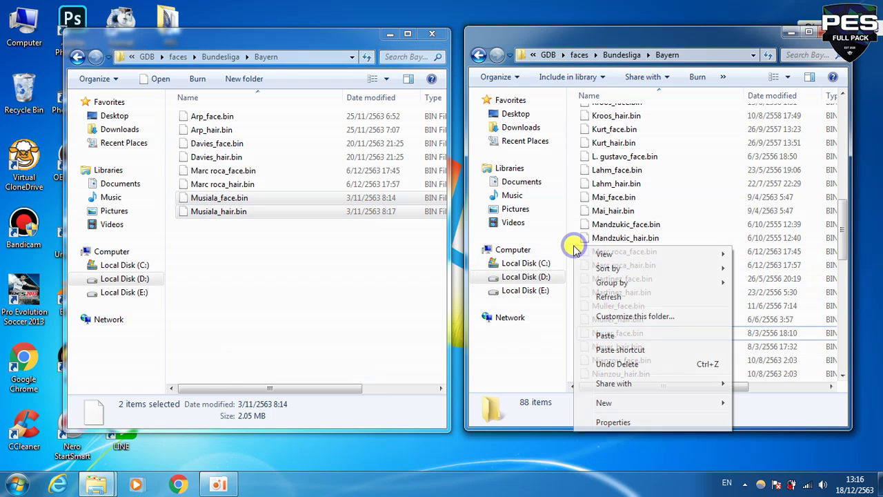
pyautogui.click(604, 336)
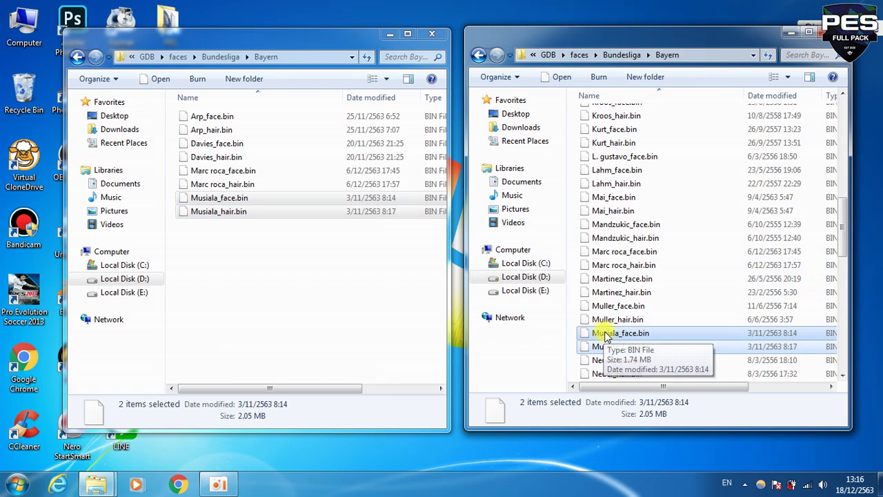
pyautogui.click(335, 293)
pyautogui.press('BackSpace')
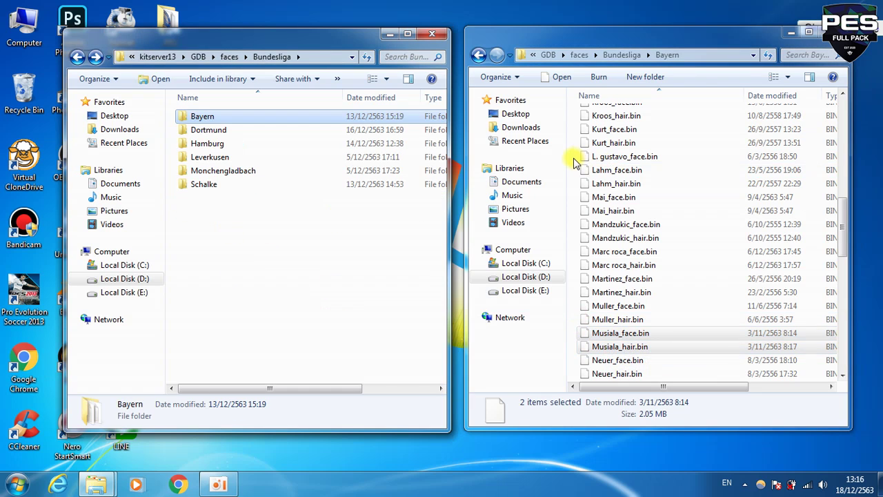
# Open the Dortmund faces folder in both windows and copy the two Moukoko files.
pyautogui.click(614, 159)
pyautogui.press('BackSpace')
pyautogui.doubleClick(207, 130)
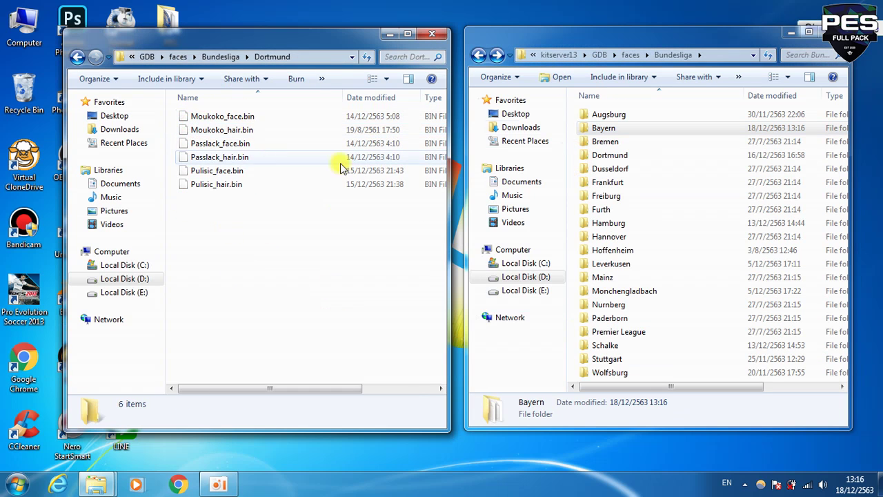
pyautogui.doubleClick(607, 157)
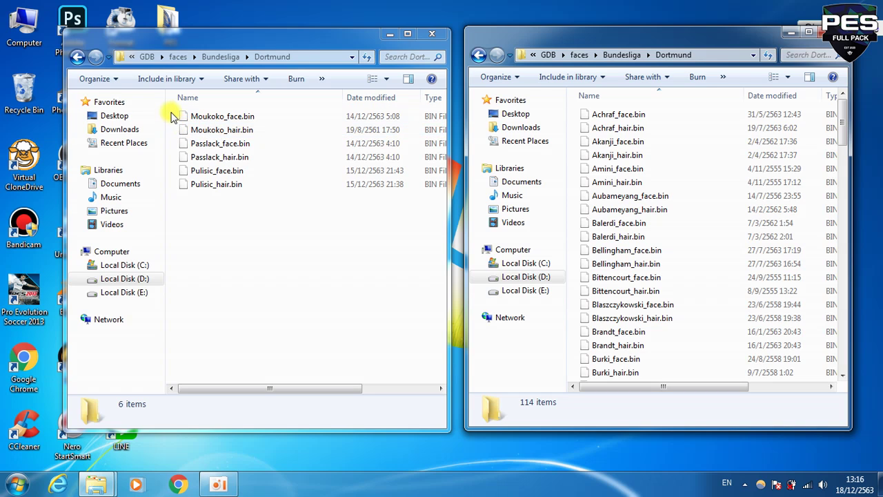
pyautogui.moveTo(173, 117); pyautogui.dragTo(241, 142)
pyautogui.rightClick(233, 134)
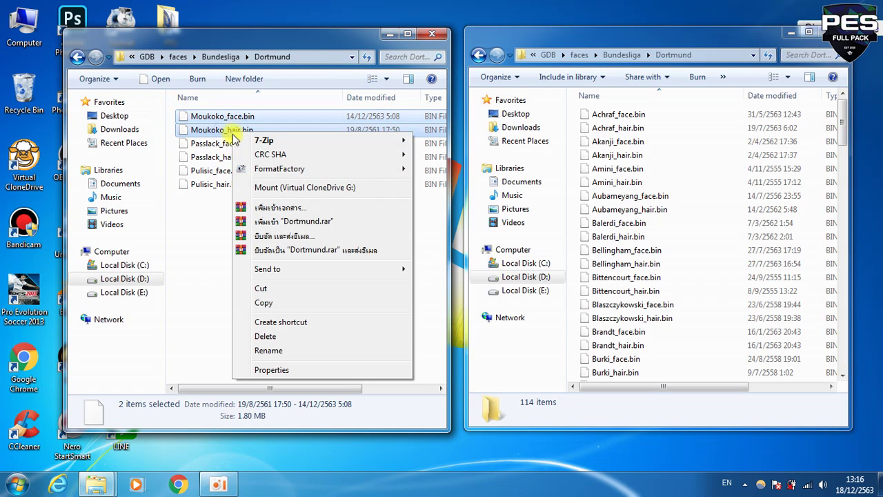
pyautogui.click(266, 304)
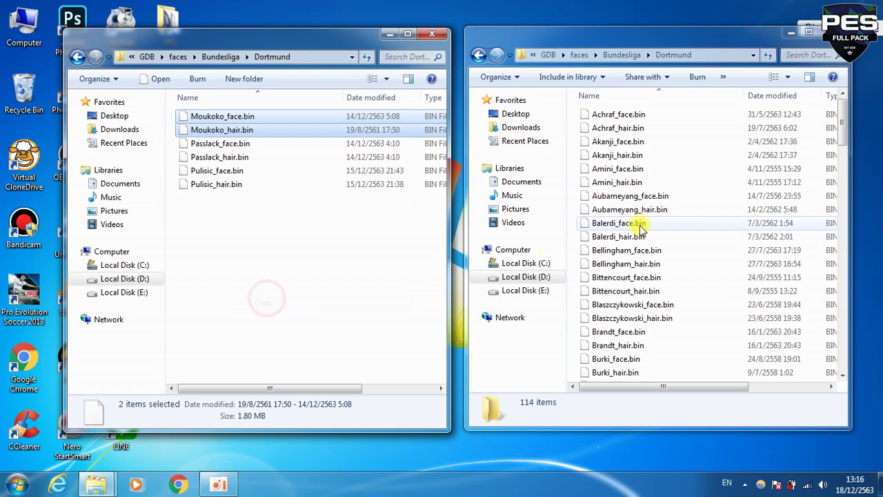
pyautogui.rightClick(573, 189)
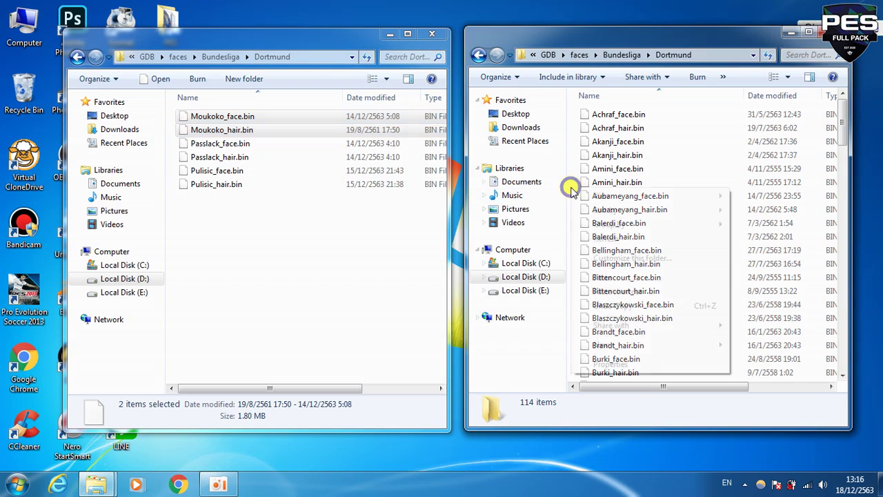
pyautogui.click(253, 256)
# Paste all six Moukoko, Passlack and Pulisic files into the game's Dortmund folder, overwriting each.
pyautogui.moveTo(245, 220); pyautogui.dragTo(198, 104)
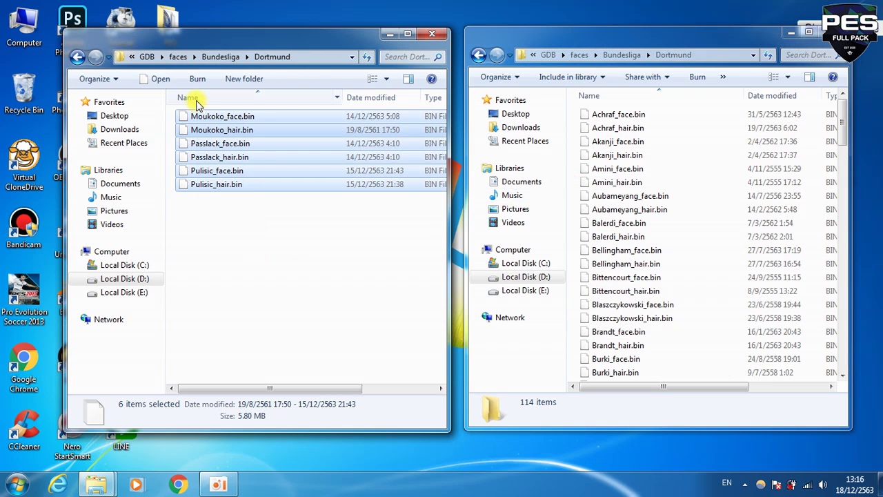
pyautogui.rightClick(197, 130)
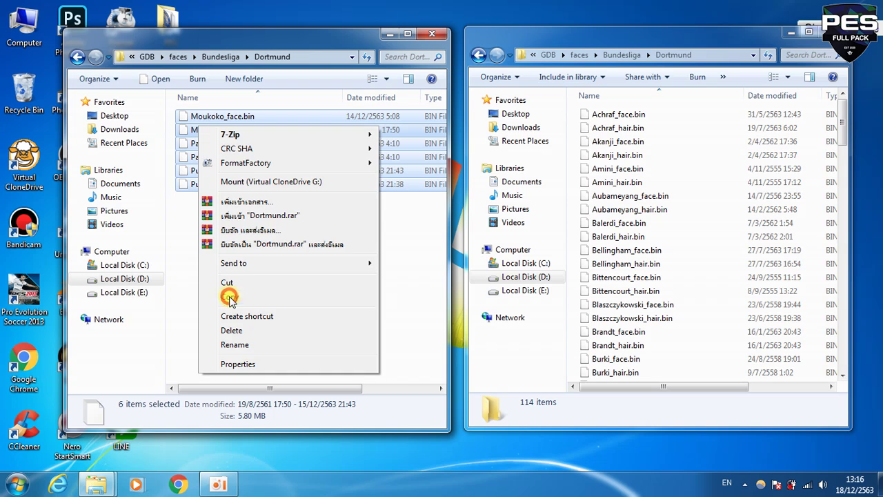
pyautogui.click(230, 298)
pyautogui.rightClick(222, 142)
pyautogui.click(264, 313)
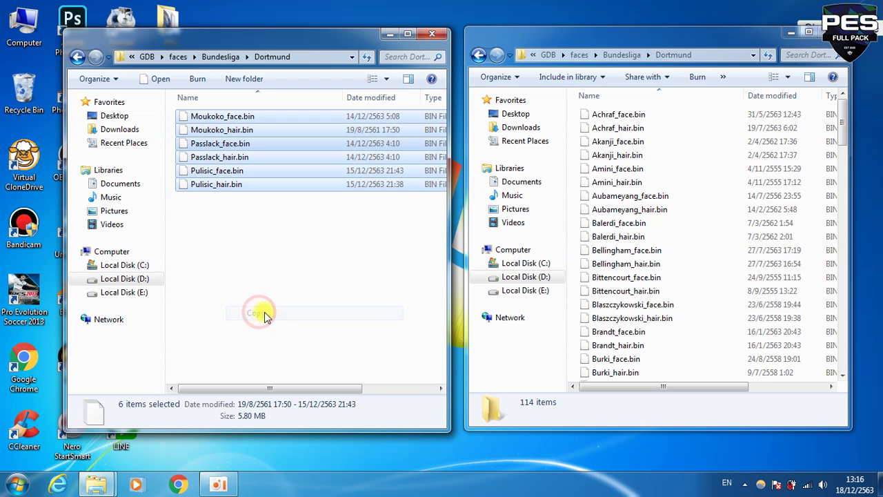
pyautogui.rightClick(573, 160)
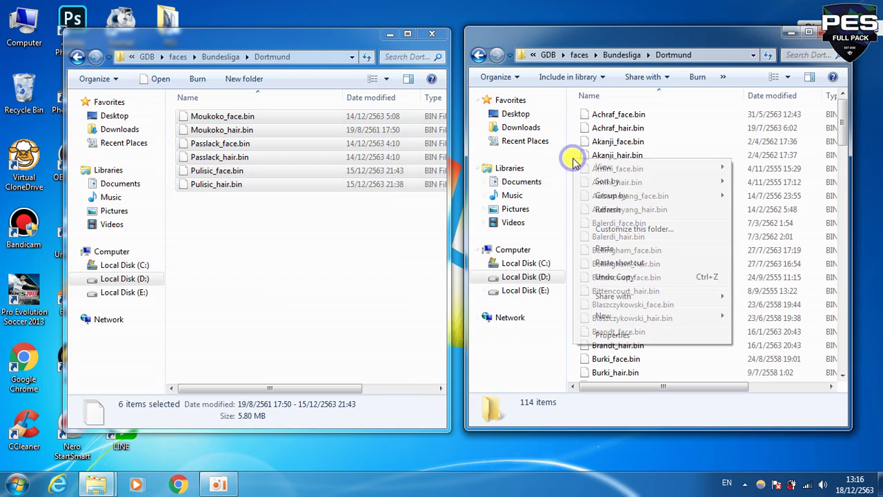
pyautogui.click(598, 246)
pyautogui.click(424, 178)
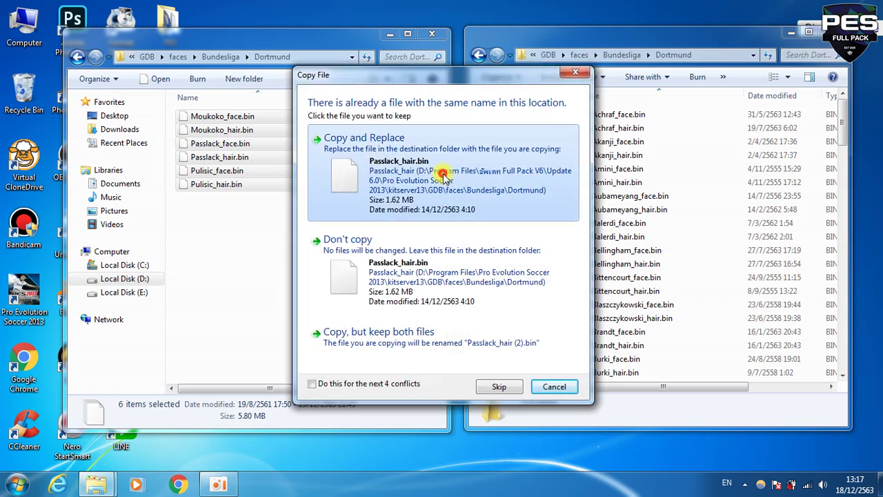
pyautogui.click(441, 175)
pyautogui.click(448, 177)
pyautogui.click(447, 176)
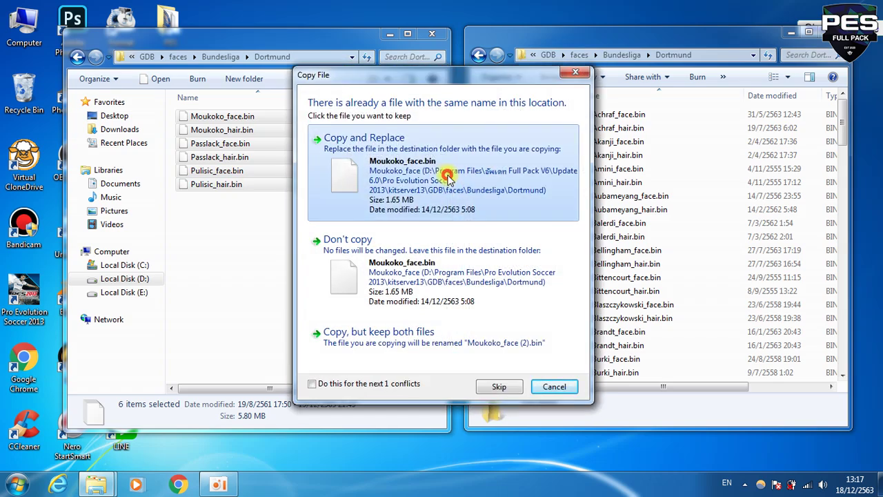
pyautogui.click(444, 172)
pyautogui.click(447, 175)
# Delete the six freshly pasted files from the game's Dortmund folder to the Recycle Bin.
pyautogui.scroll(-1, 508, 197)
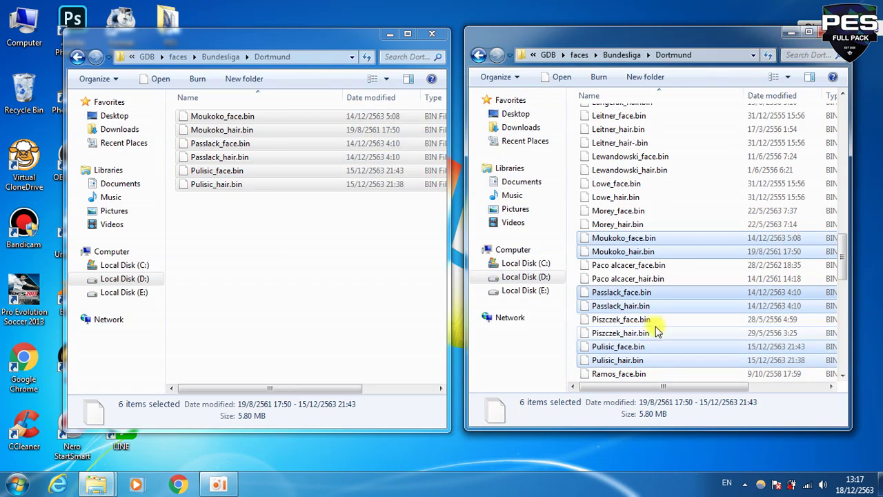
pyautogui.scroll(-4, 616, 303)
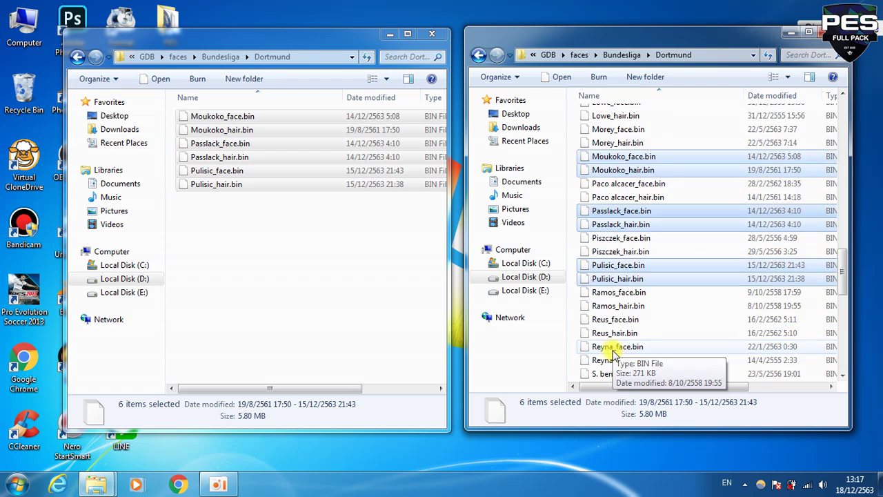
pyautogui.scroll(-9, 616, 197)
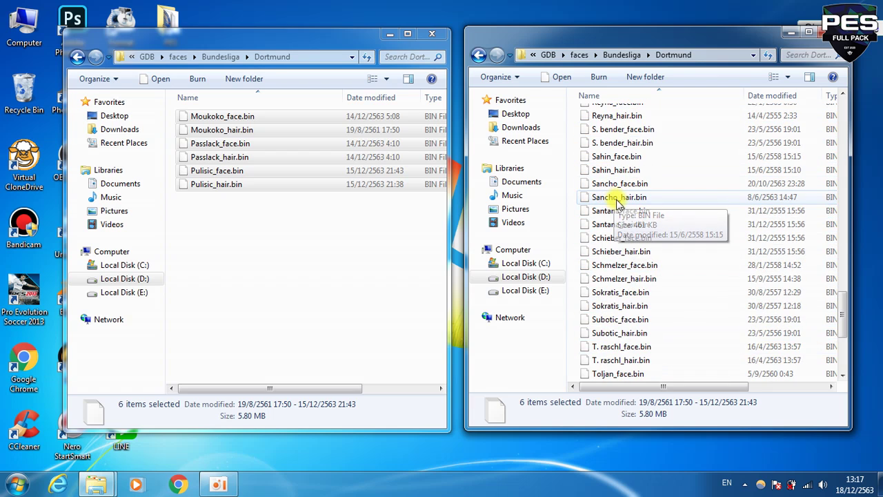
pyautogui.scroll(20, 629, 359)
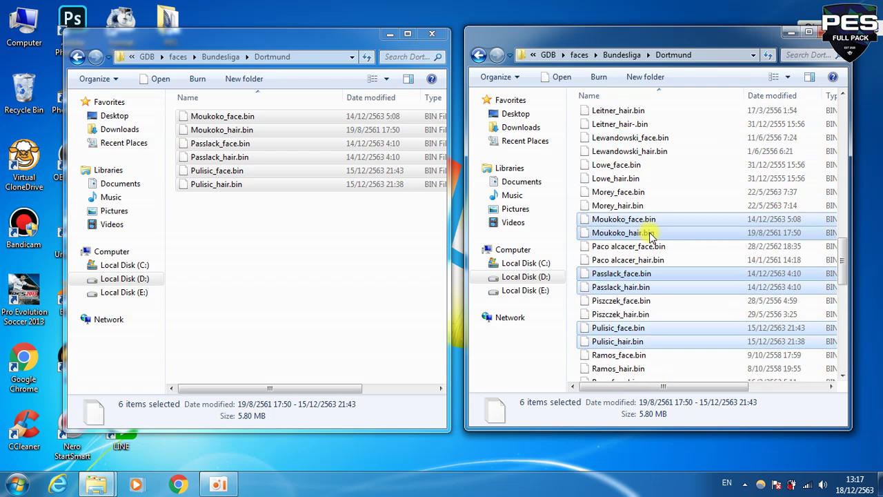
pyautogui.scroll(10, 635, 207)
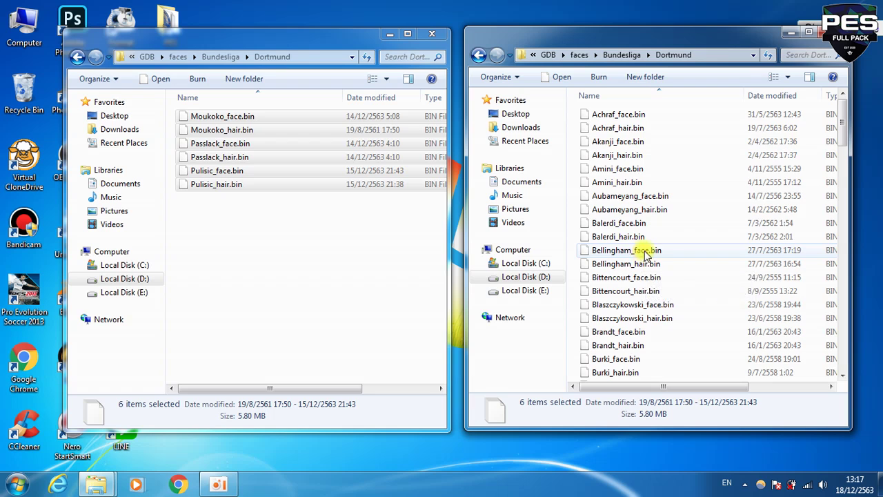
pyautogui.scroll(-15, 641, 247)
pyautogui.scroll(-5, 654, 258)
pyautogui.scroll(2, 635, 228)
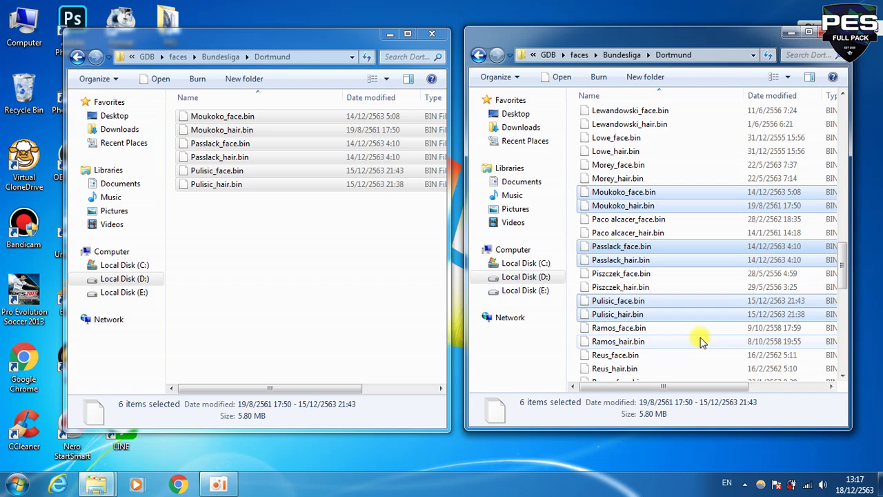
pyautogui.press('Delete')
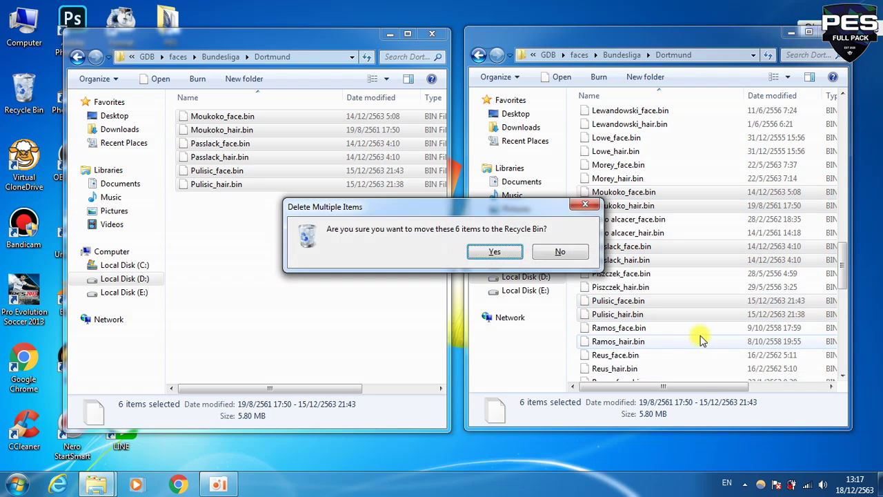
pyautogui.click(495, 252)
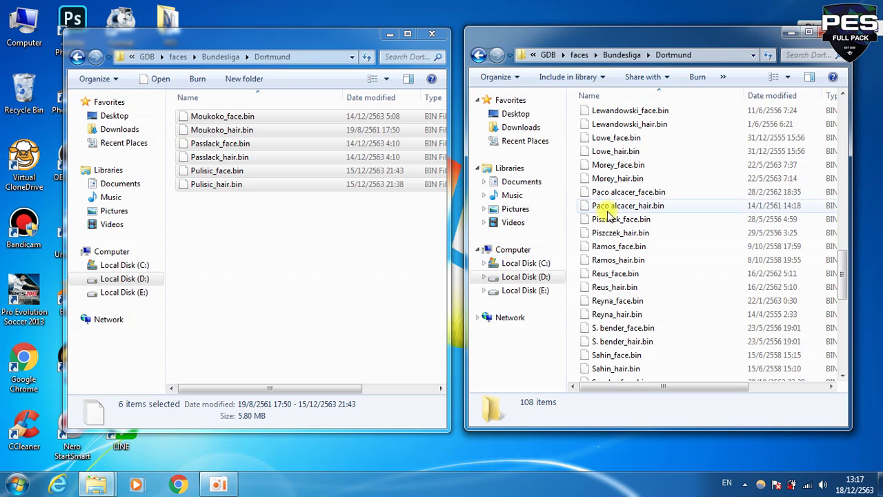
# Paste fresh copies of the six Dortmund files, then return both windows to Bundesliga.
pyautogui.rightClick(222, 131)
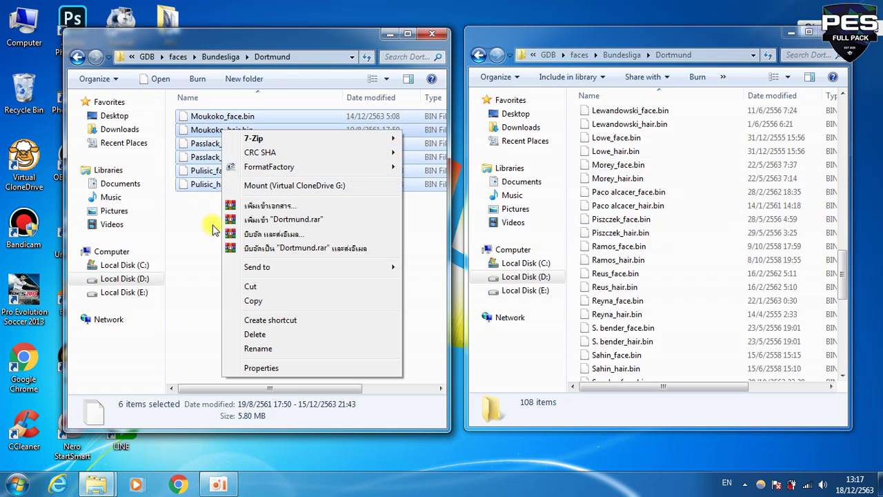
pyautogui.click(250, 302)
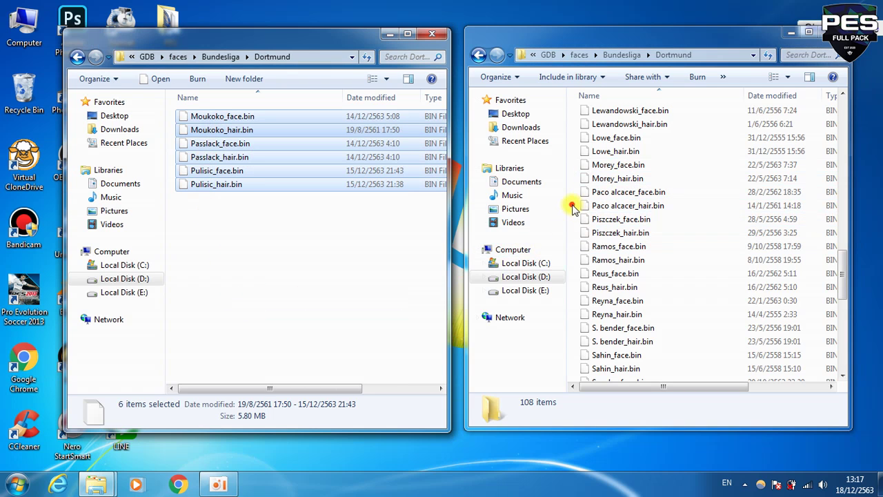
pyautogui.rightClick(572, 208)
pyautogui.click(603, 294)
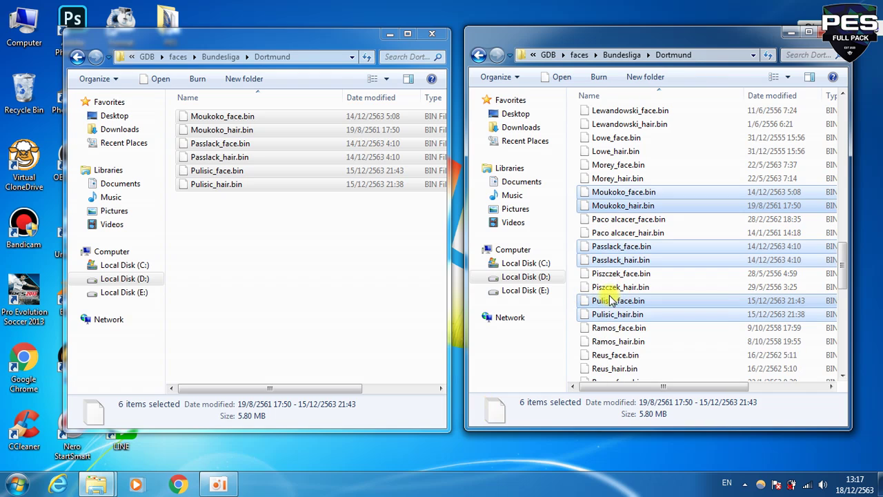
pyautogui.click(571, 276)
pyautogui.click(477, 55)
pyautogui.click(76, 58)
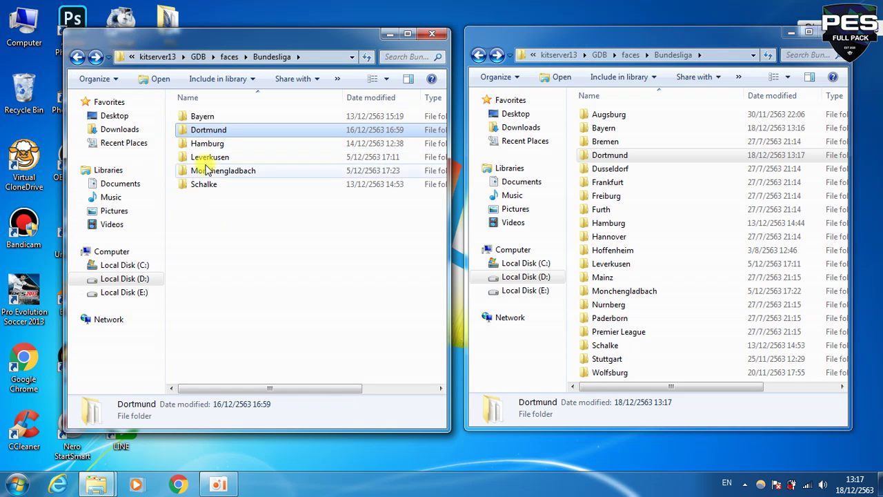
# Check the contents of the update's Swansea face folder in the faces root.
pyautogui.click(76, 56)
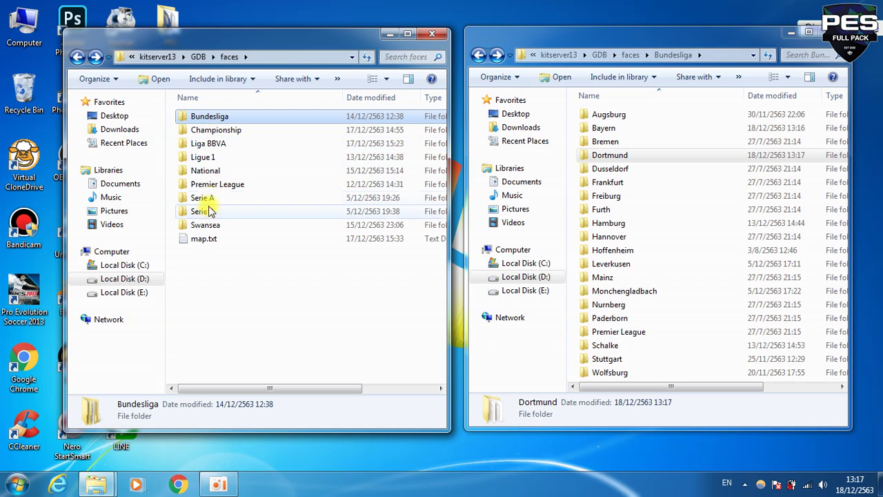
pyautogui.click(206, 228)
pyautogui.doubleClick(205, 227)
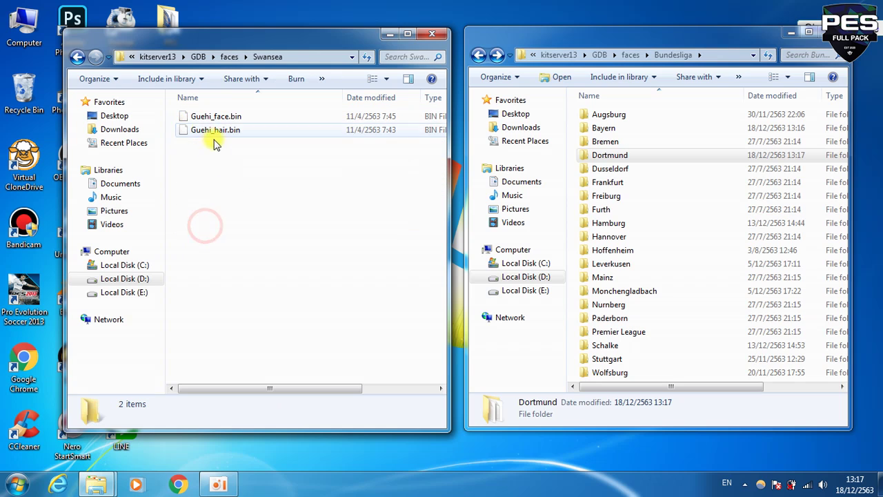
pyautogui.click(76, 56)
pyautogui.click(216, 214)
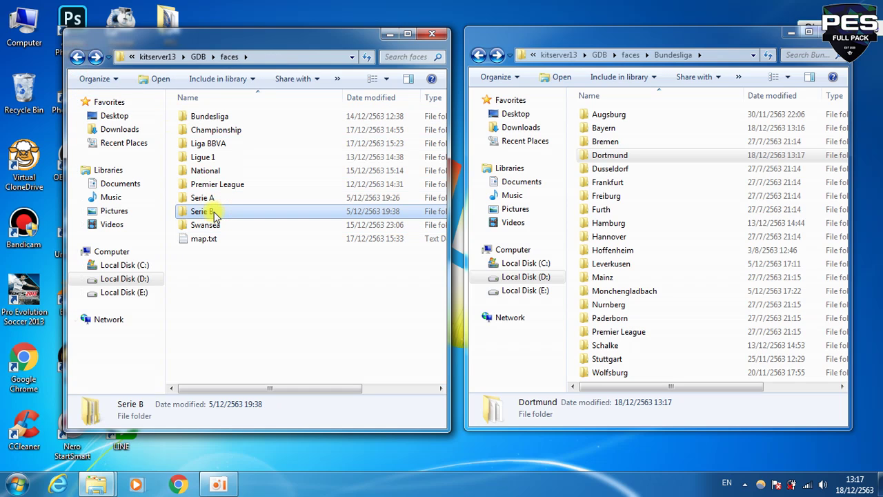
pyautogui.moveTo(218, 228)
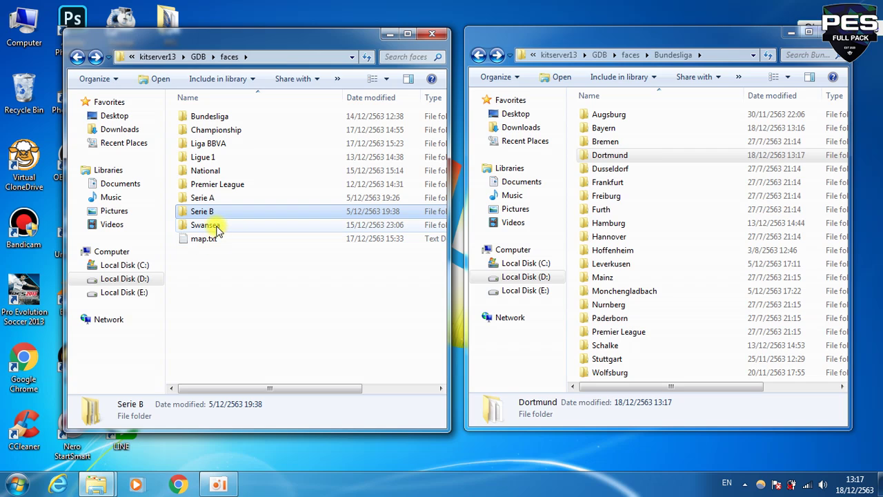
pyautogui.doubleClick(206, 225)
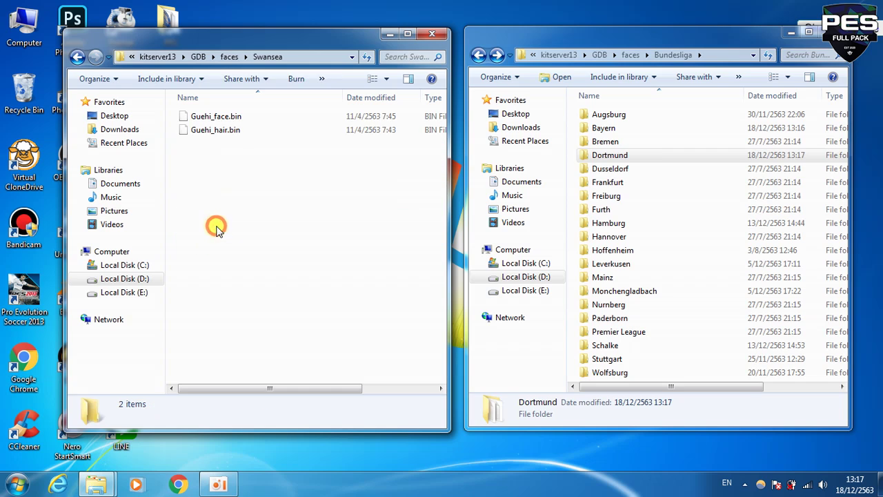
pyautogui.click(77, 57)
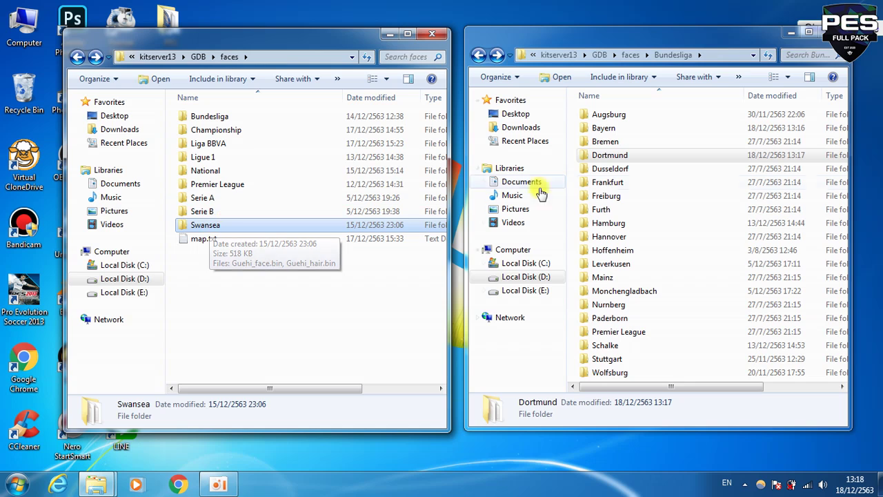
# Inspect the game's Premier League faces folder and its Swansea folder.
pyautogui.click(481, 56)
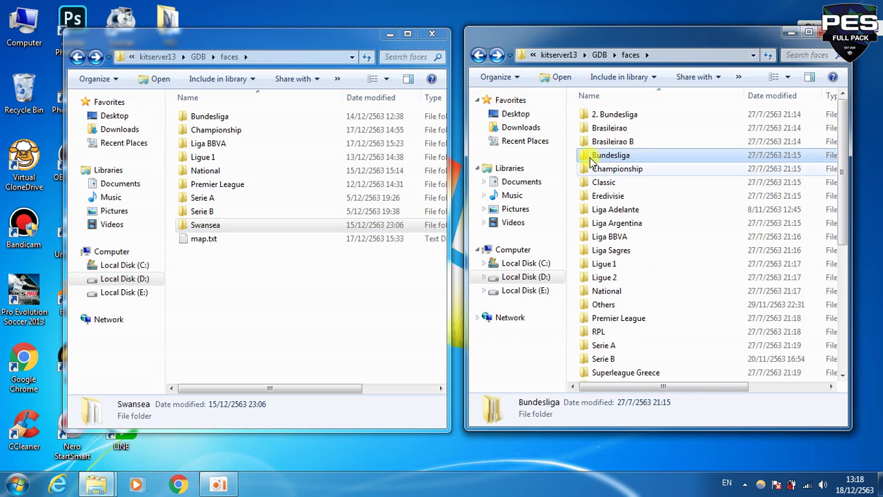
pyautogui.doubleClick(617, 316)
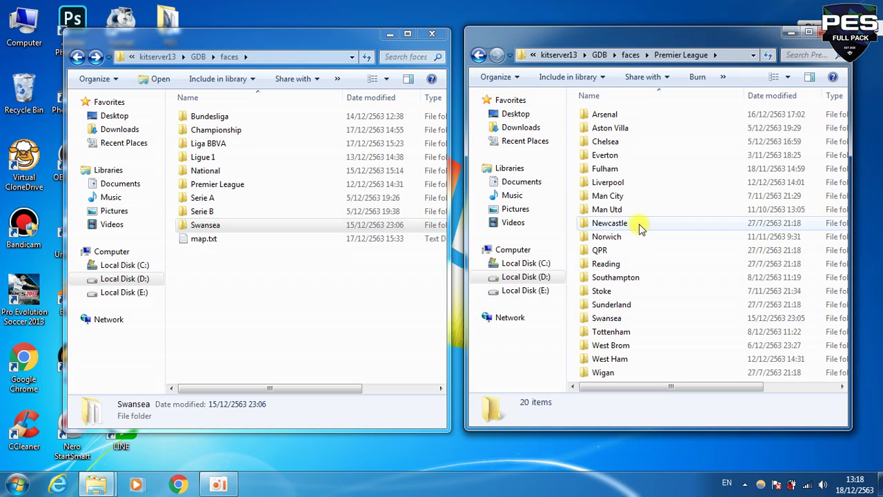
pyautogui.doubleClick(610, 318)
pyautogui.click(479, 55)
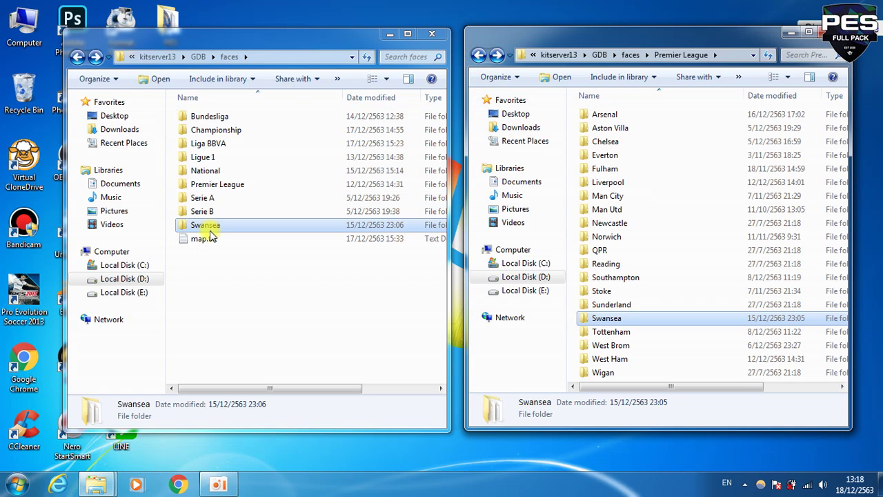
# Drag the Swansea folder into the update's Premier League folder and confirm its Guehi files.
pyautogui.moveTo(205, 231); pyautogui.dragTo(215, 191)
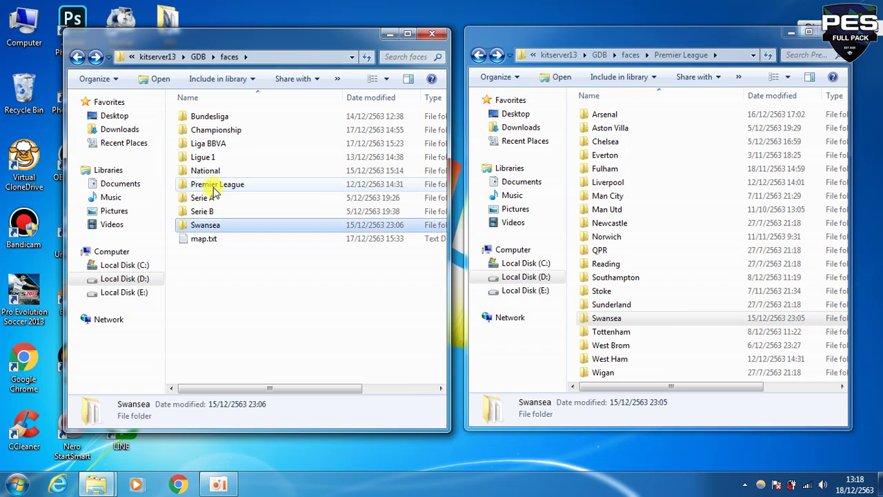
pyautogui.doubleClick(215, 191)
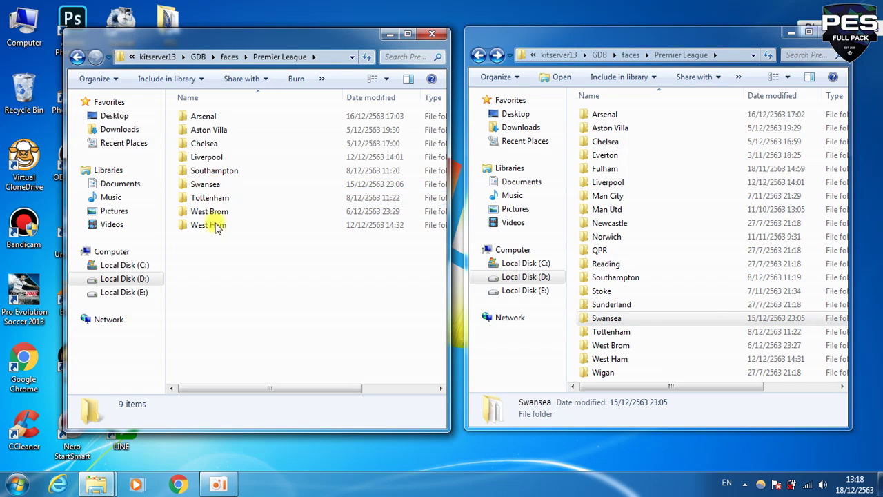
pyautogui.doubleClick(211, 184)
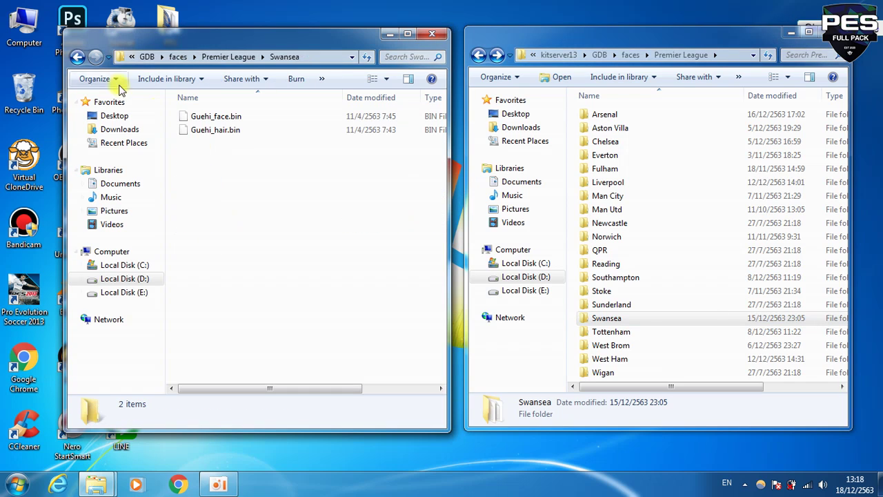
pyautogui.click(77, 56)
pyautogui.click(77, 57)
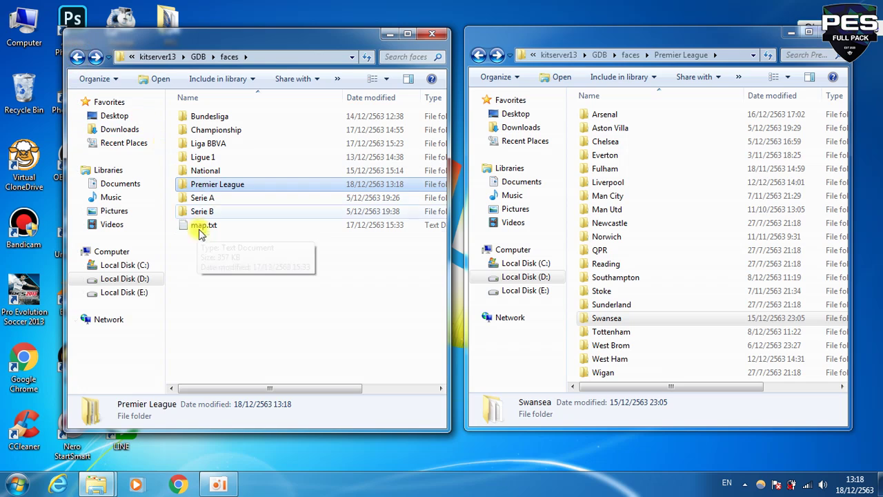
# Check the update's Premier League, Serie A, Serie B and Championship face folders.
pyautogui.click(209, 259)
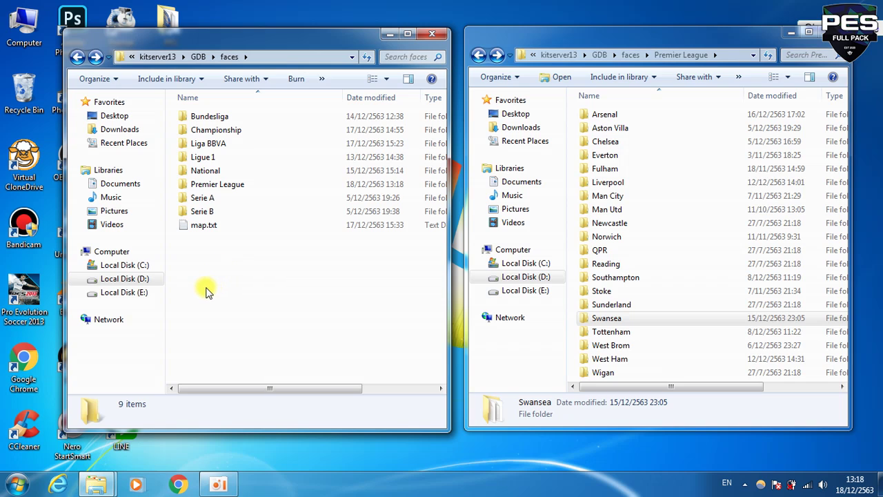
pyautogui.doubleClick(224, 185)
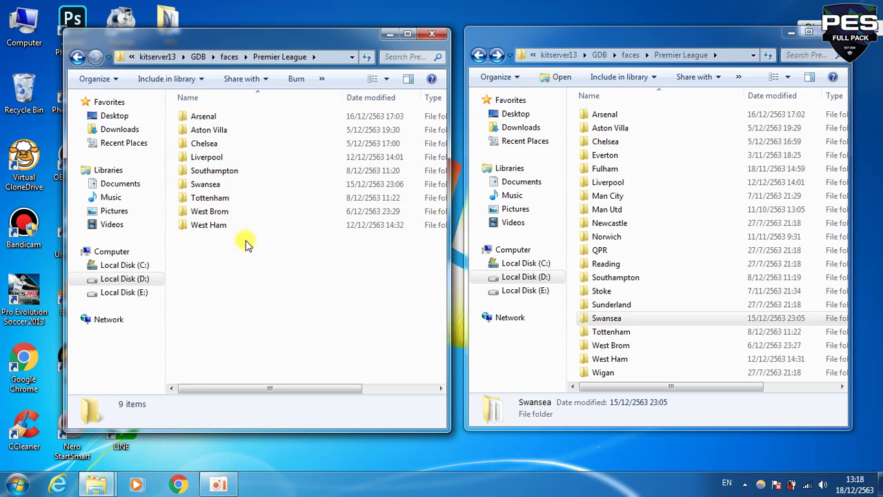
pyautogui.click(78, 56)
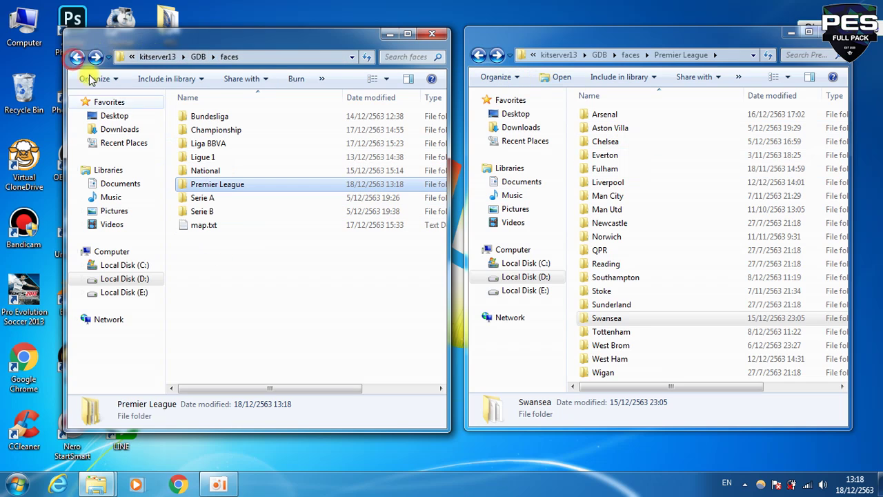
pyautogui.doubleClick(212, 198)
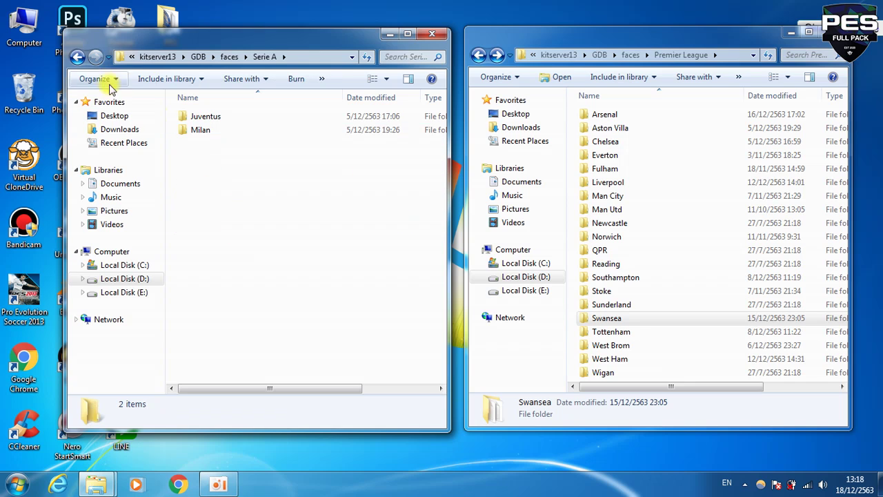
pyautogui.click(77, 56)
pyautogui.doubleClick(197, 212)
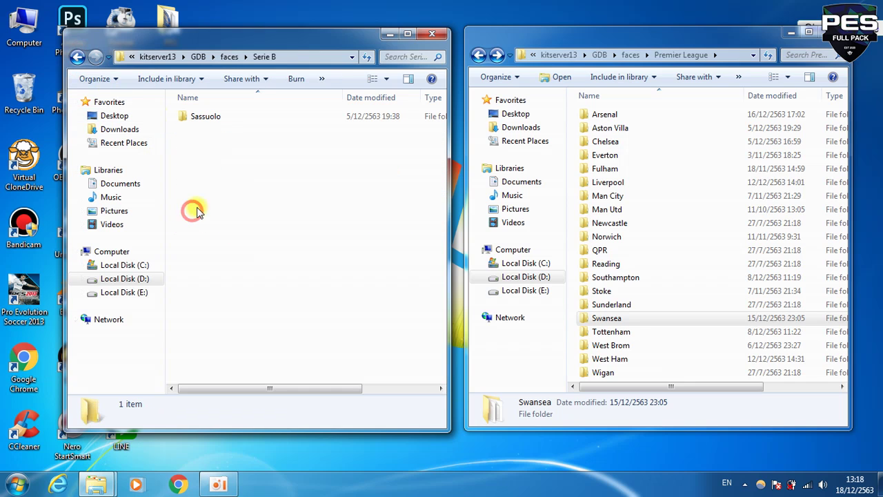
pyautogui.click(77, 56)
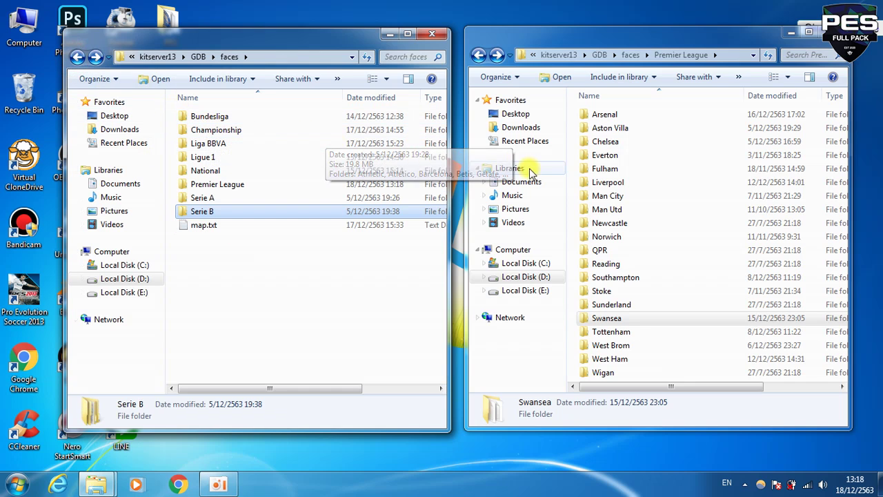
pyautogui.doubleClick(214, 131)
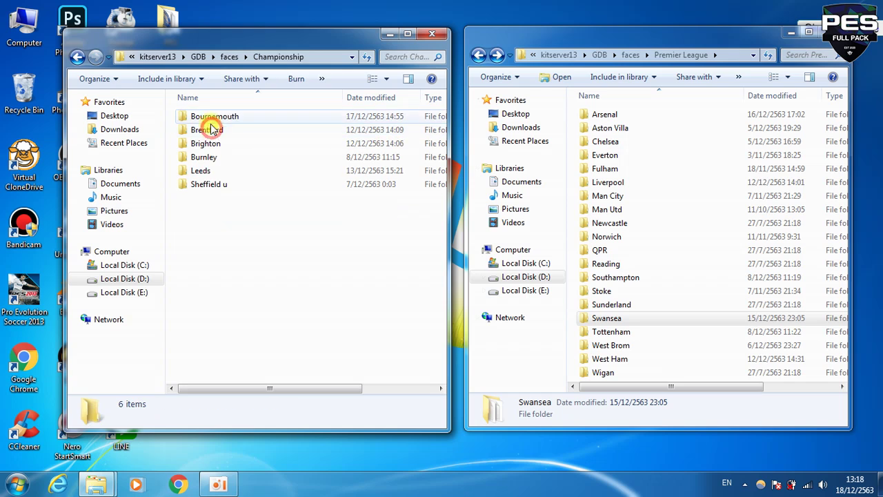
pyautogui.click(77, 56)
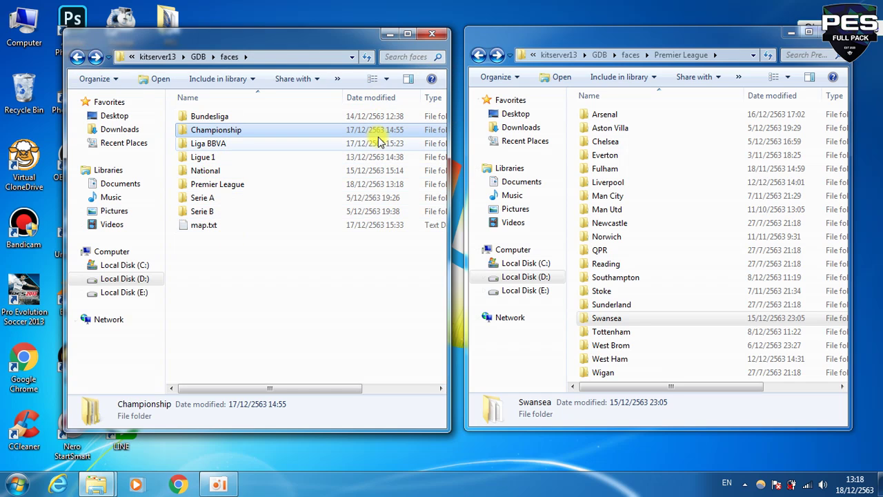
# Return the game window to its faces league list and the mod window to GDB.
pyautogui.click(477, 55)
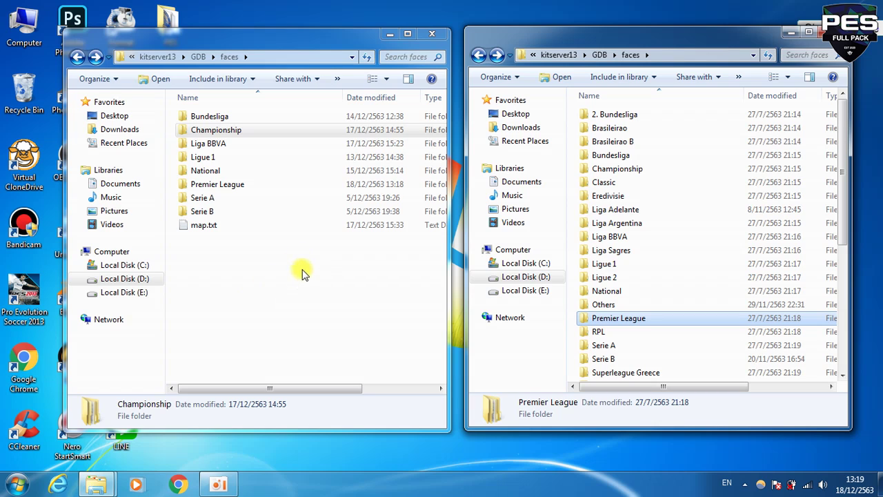
pyautogui.click(267, 279)
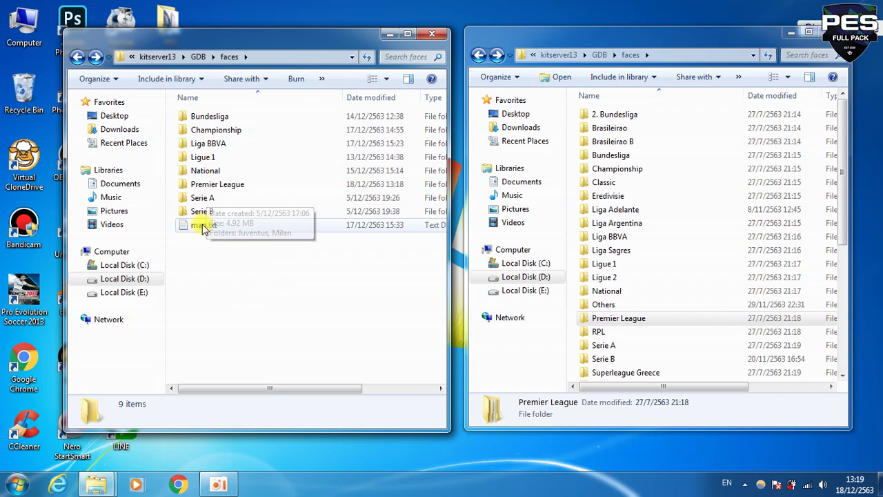
pyautogui.press('BackSpace')
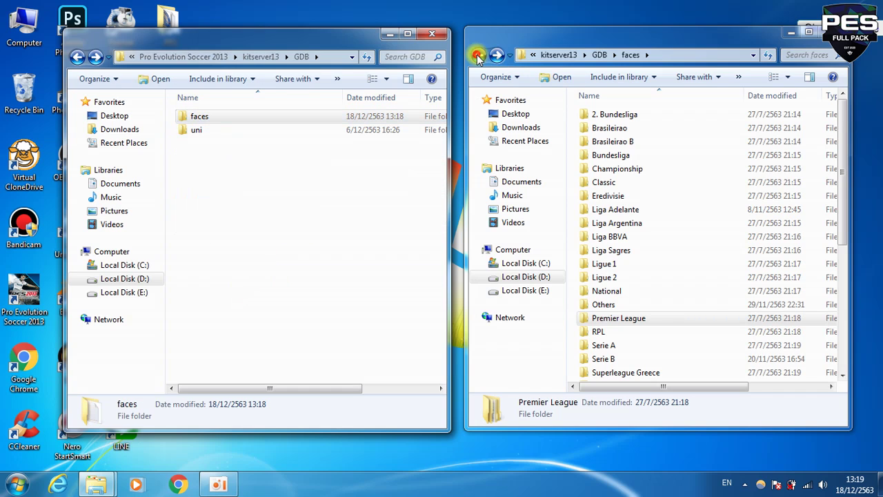
# Open the uni kit folder in both windows and copy the mod's map.txt.
pyautogui.click(478, 55)
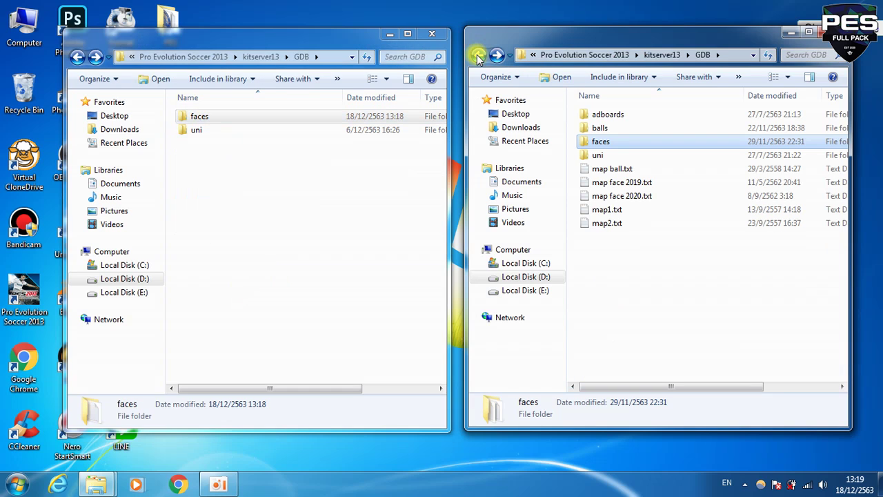
pyautogui.doubleClick(594, 155)
pyautogui.doubleClick(196, 130)
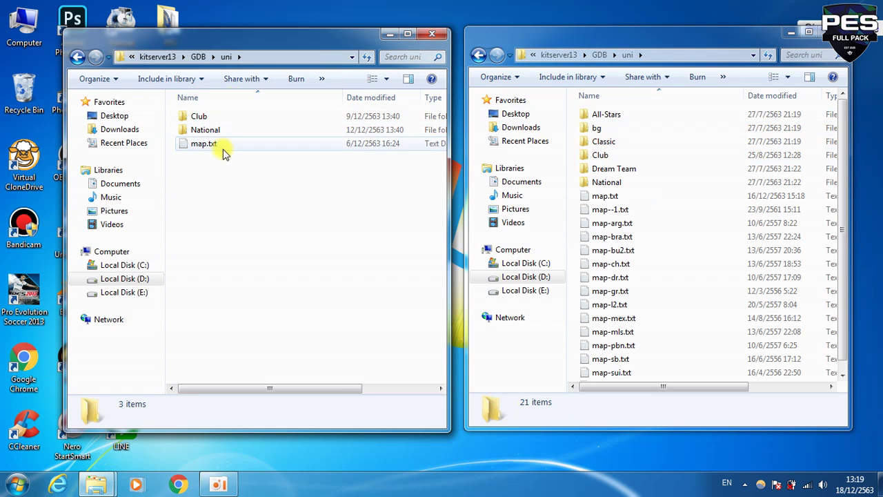
pyautogui.click(203, 142)
pyautogui.rightClick(605, 198)
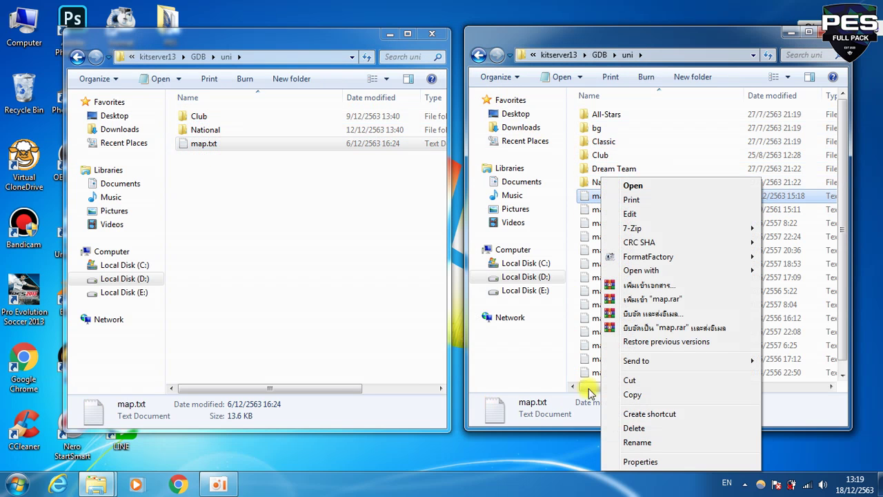
pyautogui.click(288, 315)
pyautogui.rightClick(192, 142)
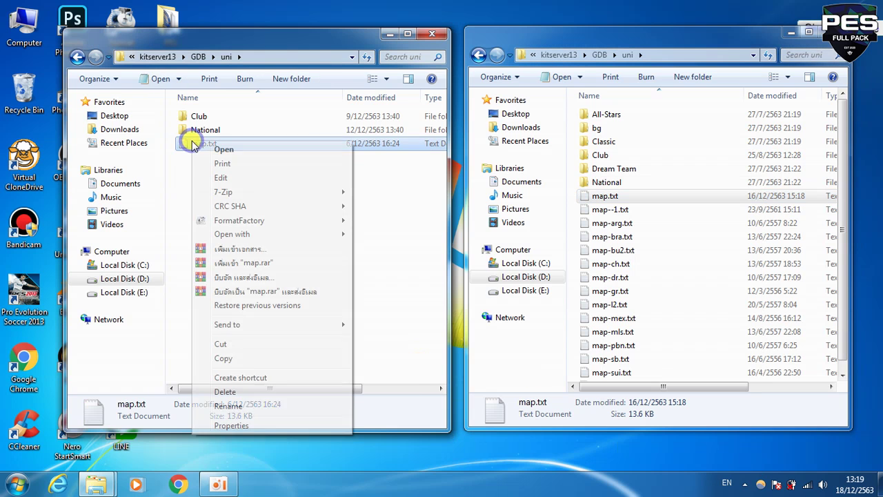
pyautogui.click(228, 358)
pyautogui.rightClick(576, 231)
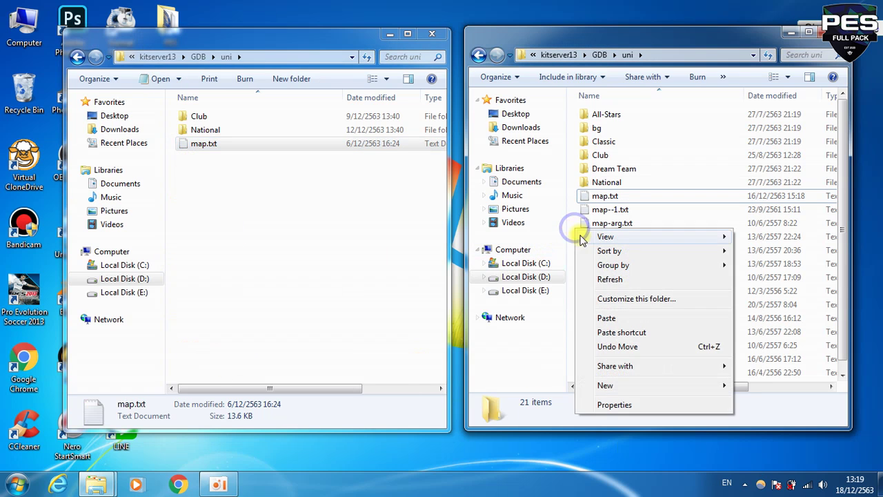
pyautogui.click(321, 252)
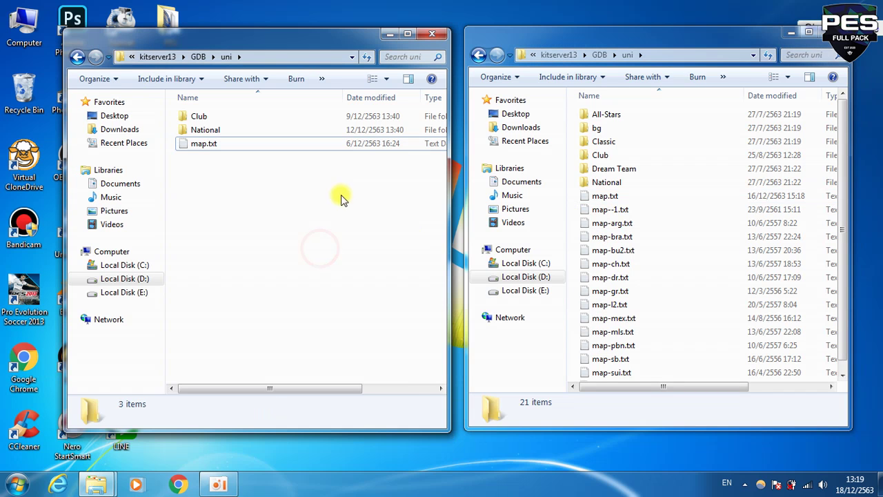
# Open the Club kit folder in both windows, then the mod's Liga Sagres folder.
pyautogui.doubleClick(604, 156)
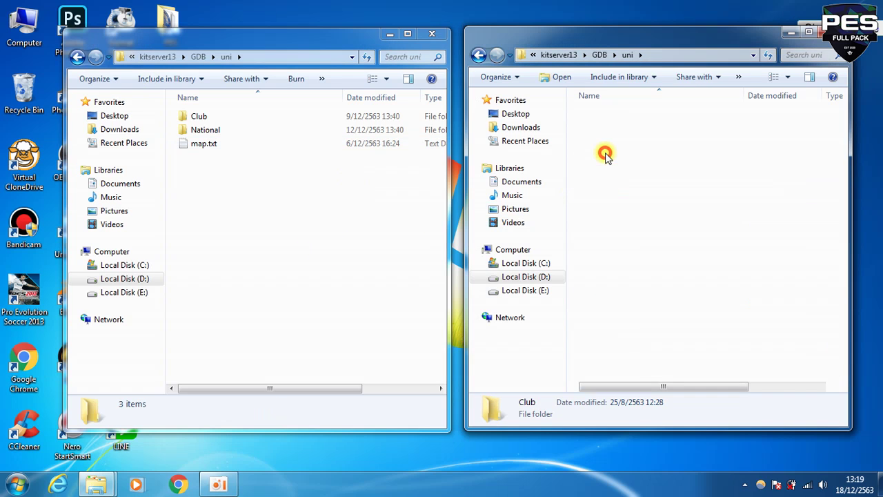
pyautogui.click(199, 117)
pyautogui.doubleClick(199, 117)
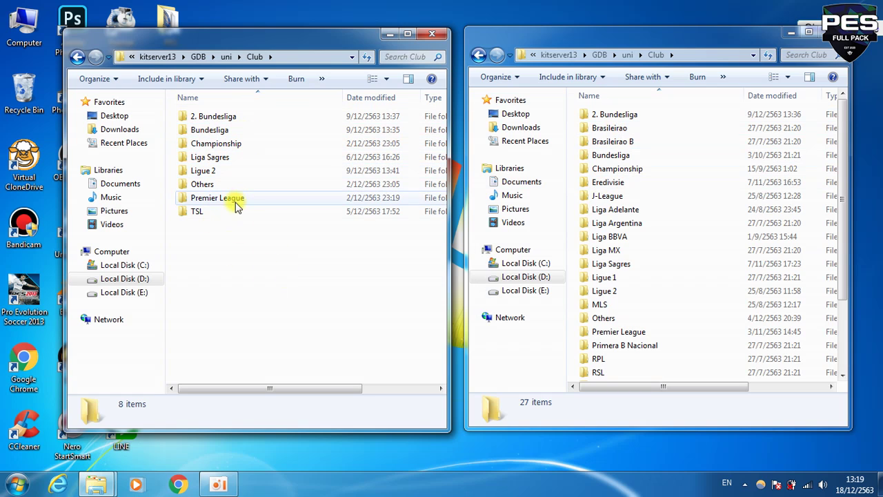
pyautogui.doubleClick(218, 158)
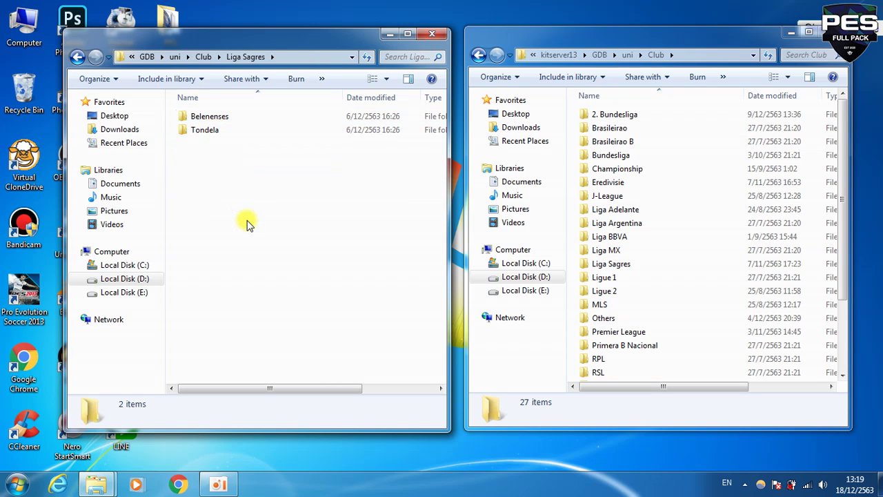
# Open the 2. Bundesliga folder in both windows and look inside the mod's Bochum folder.
pyautogui.press('BackSpace')
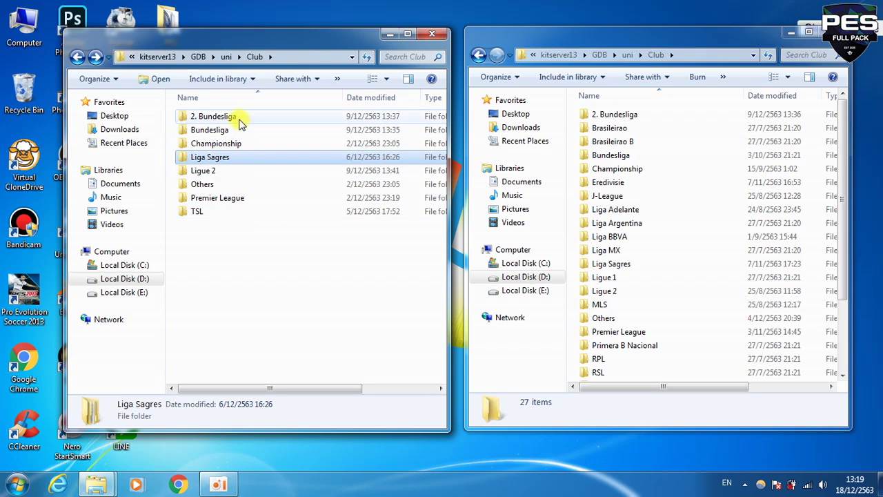
pyautogui.click(221, 118)
pyautogui.doubleClick(593, 113)
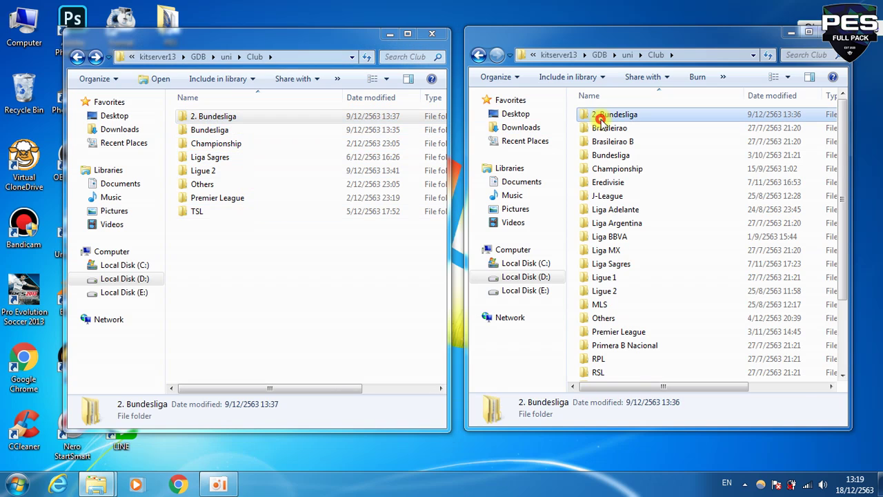
pyautogui.doubleClick(210, 117)
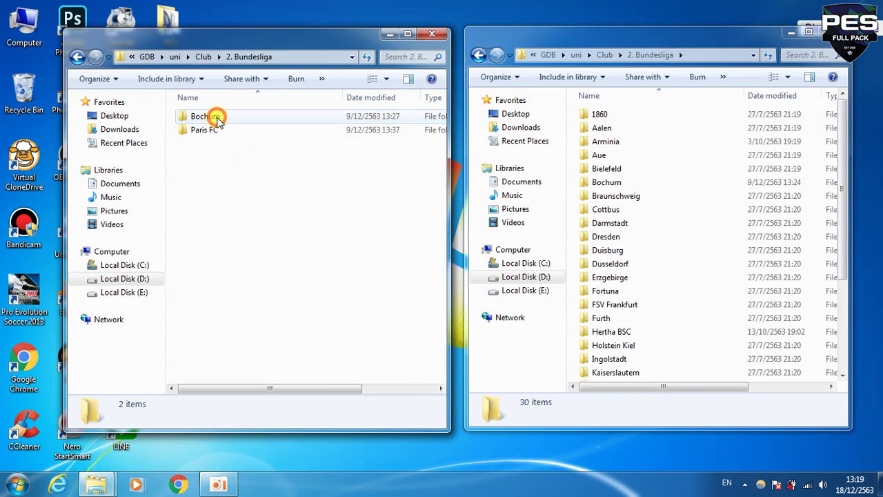
pyautogui.click(206, 118)
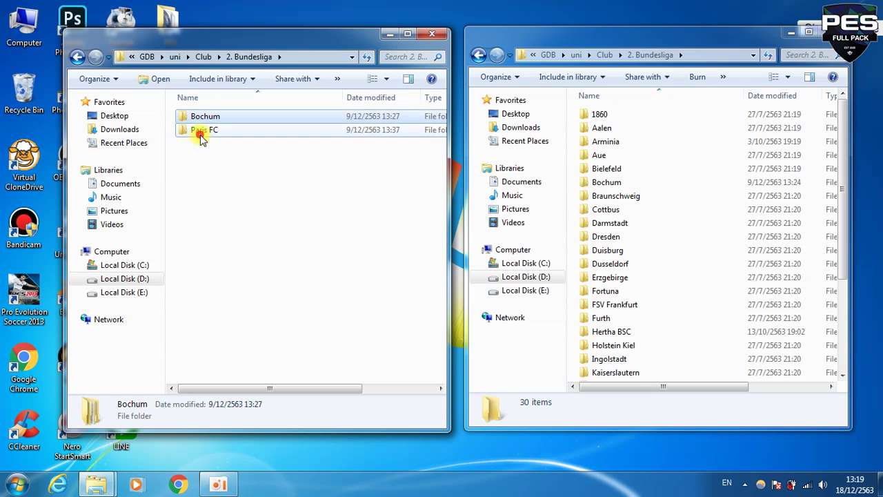
pyautogui.keyDown('shift'); pyautogui.click(200, 132); pyautogui.keyUp('shift')
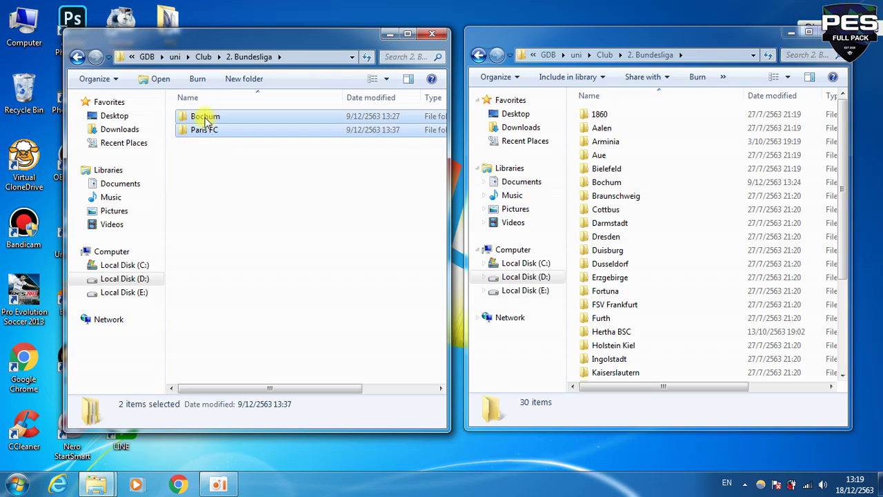
pyautogui.doubleClick(205, 117)
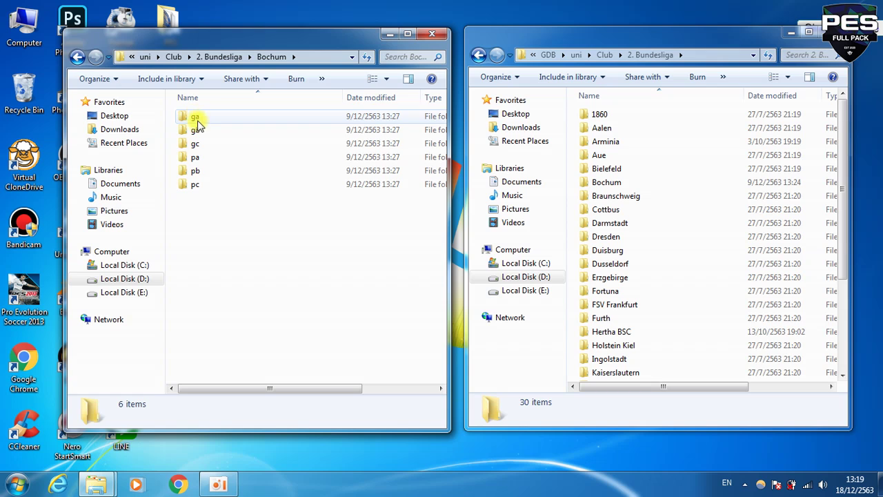
# Return to the mod's 2. Bundesliga list and select its Bochum and Paris FC folders.
pyautogui.click(76, 58)
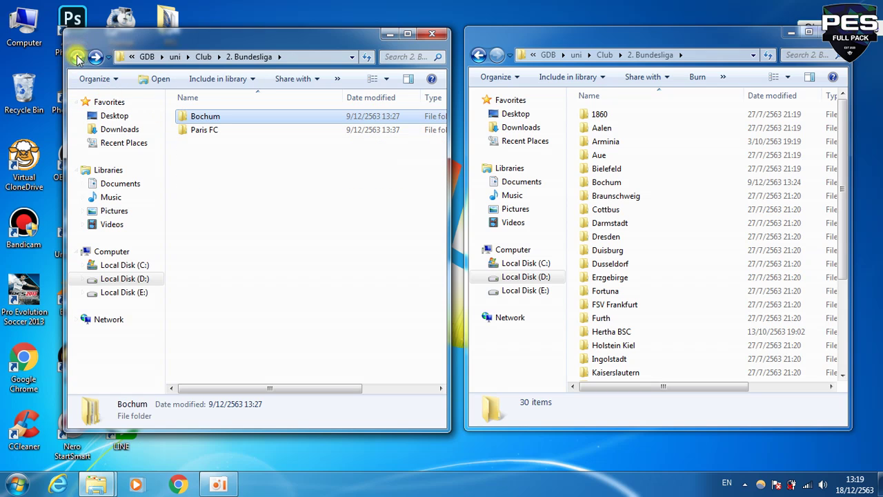
pyautogui.click(76, 57)
pyautogui.doubleClick(222, 117)
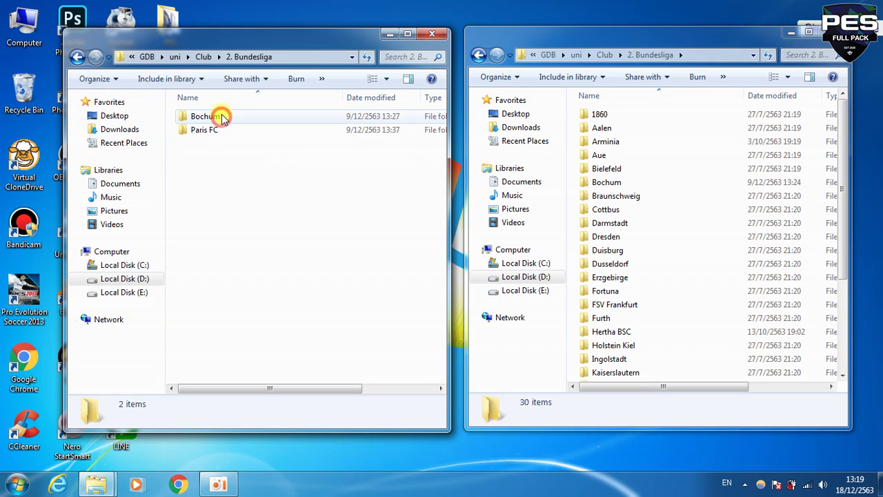
pyautogui.click(207, 118)
pyautogui.click(209, 127)
pyautogui.click(200, 117)
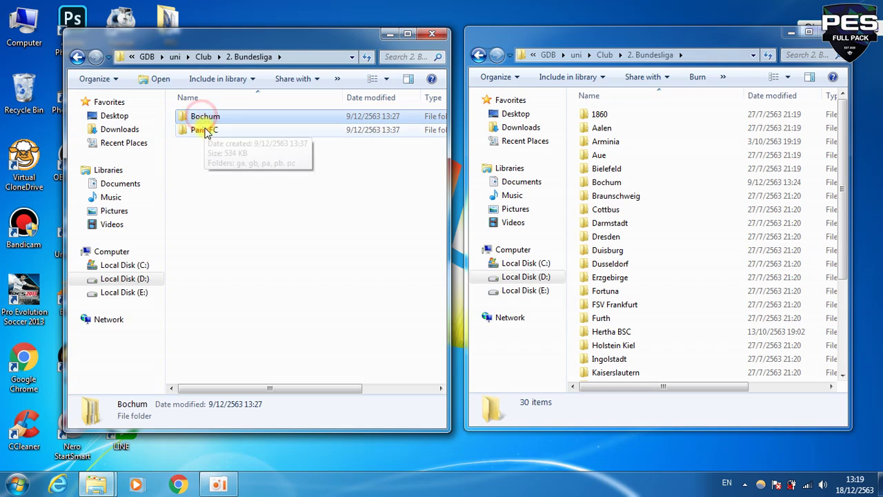
pyautogui.click(203, 128)
pyautogui.click(205, 119)
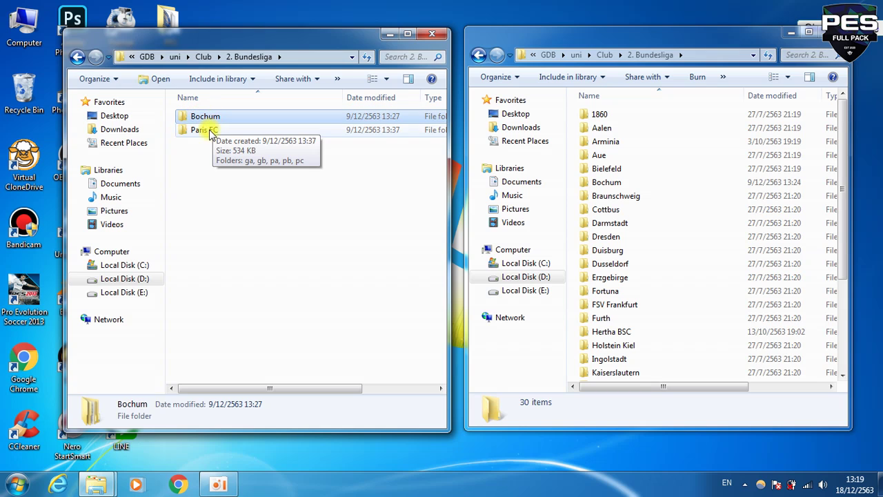
pyautogui.keyDown('ctrl'); pyautogui.click(206, 129); pyautogui.keyUp('ctrl')
# Select the game's existing Bochum and Paris FC folders.
pyautogui.click(607, 183)
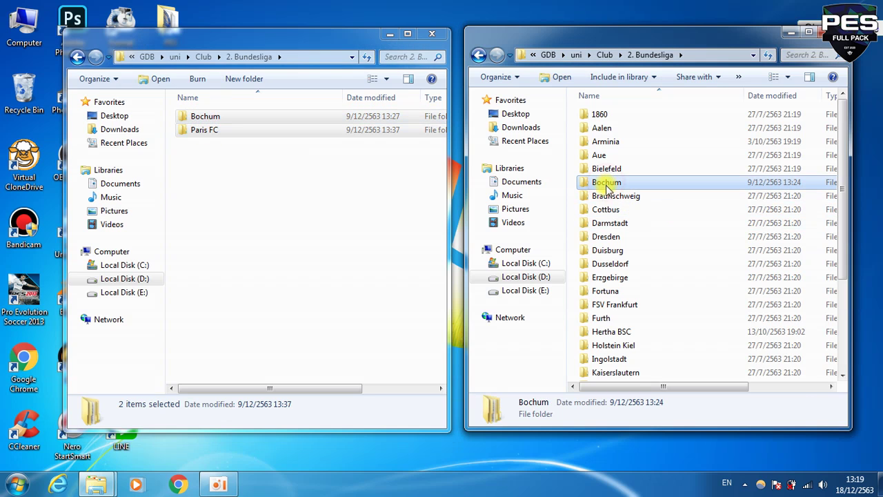
pyautogui.scroll(-4, 623, 188)
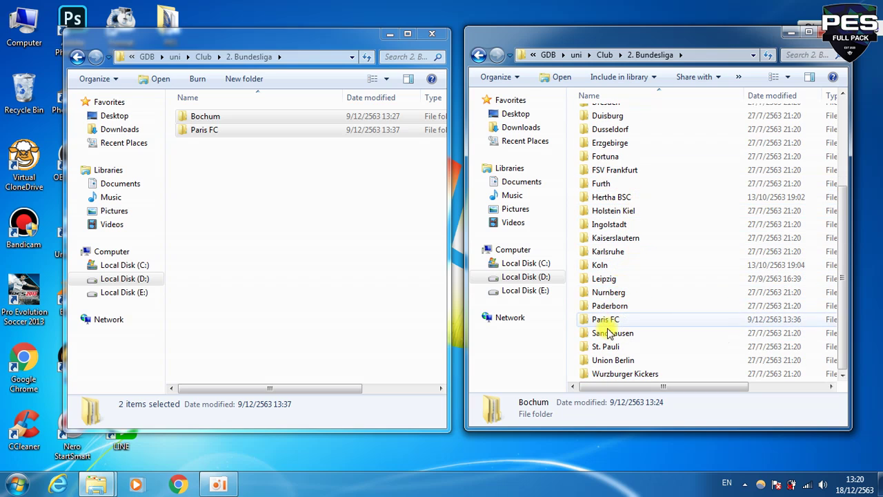
pyautogui.moveTo(607, 295)
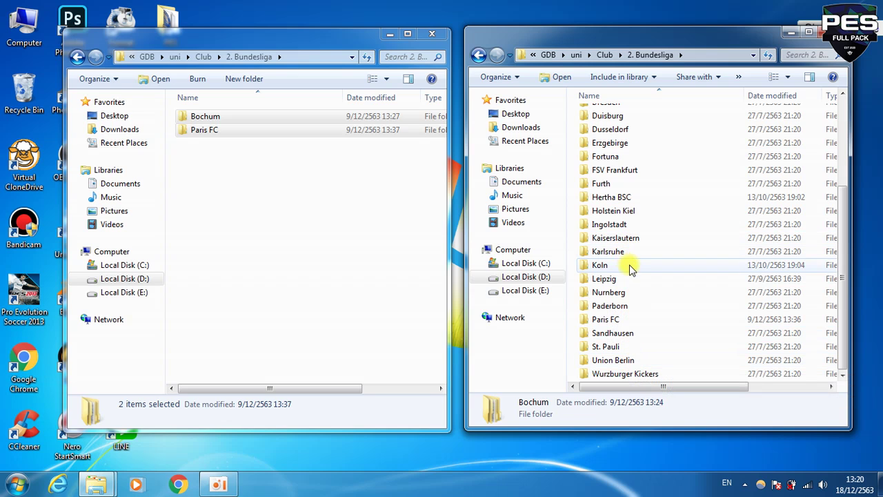
pyautogui.keyDown('ctrl'); pyautogui.click(623, 321); pyautogui.keyUp('ctrl')
pyautogui.scroll(4, 623, 320)
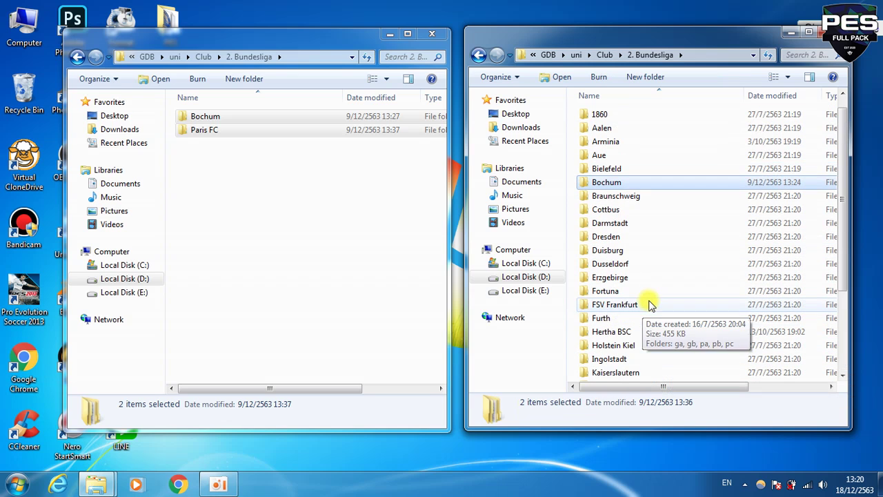
# Start deleting the game's Bochum and Paris FC folders, then cancel and go up to Club.
pyautogui.rightClick(606, 181)
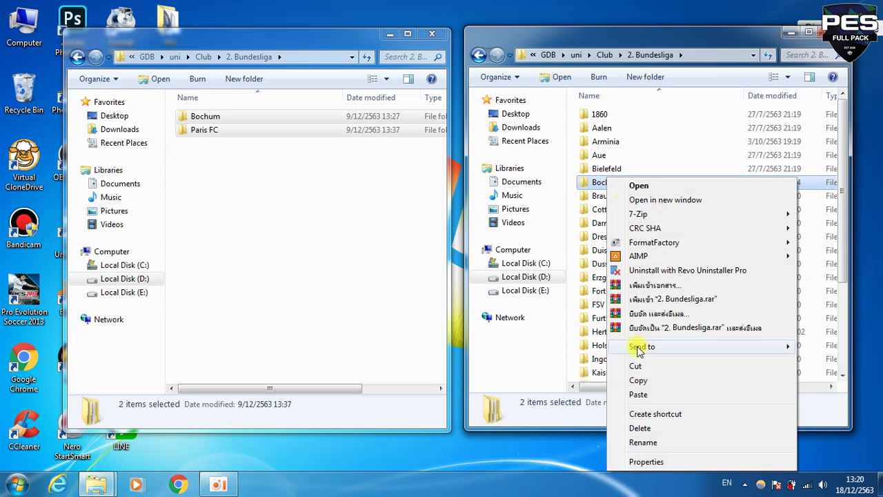
pyautogui.click(640, 428)
pyautogui.click(564, 252)
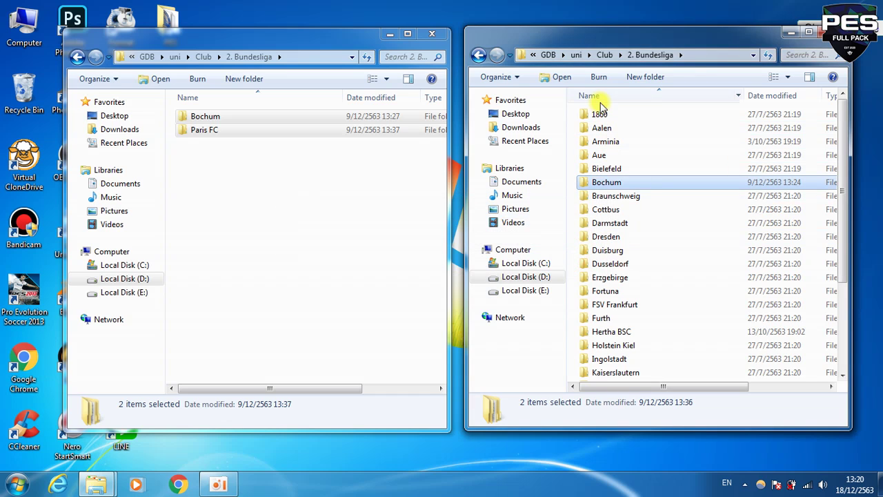
pyautogui.click(478, 54)
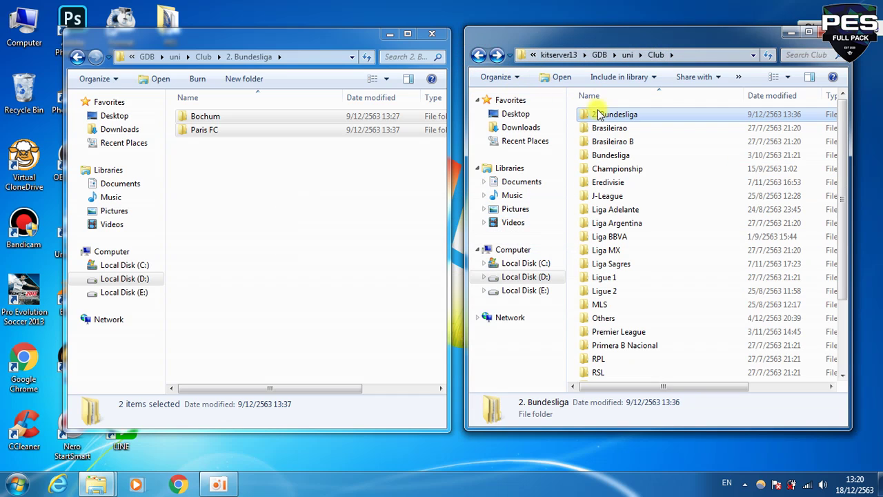
# Reopen the game's 2. Bundesliga folder and cancel deleting its Bochum folder.
pyautogui.rightClick(608, 116)
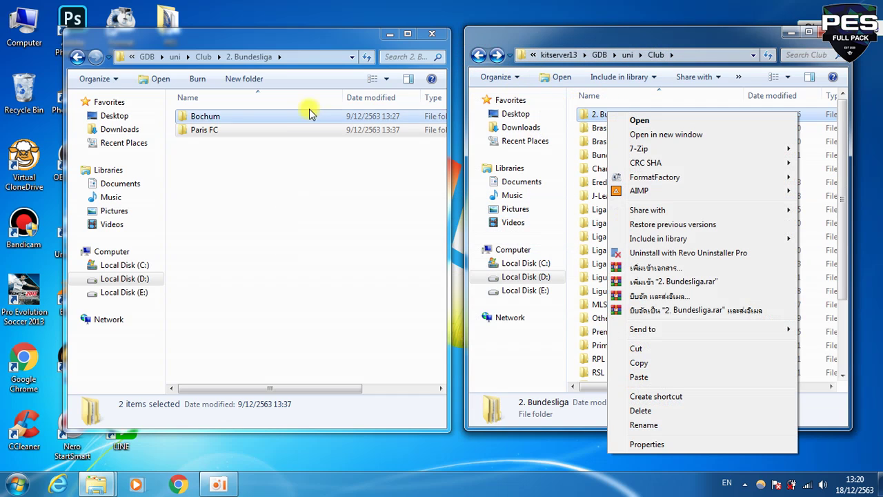
pyautogui.click(215, 146)
pyautogui.doubleClick(597, 113)
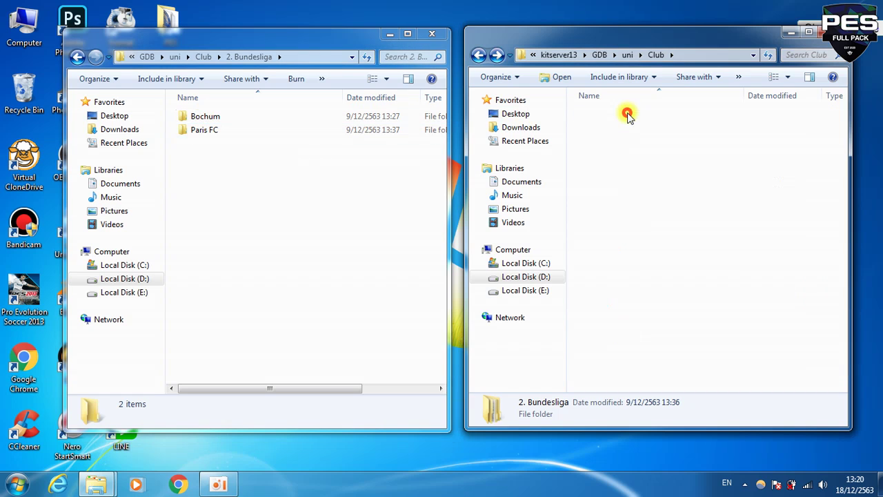
pyautogui.click(481, 72)
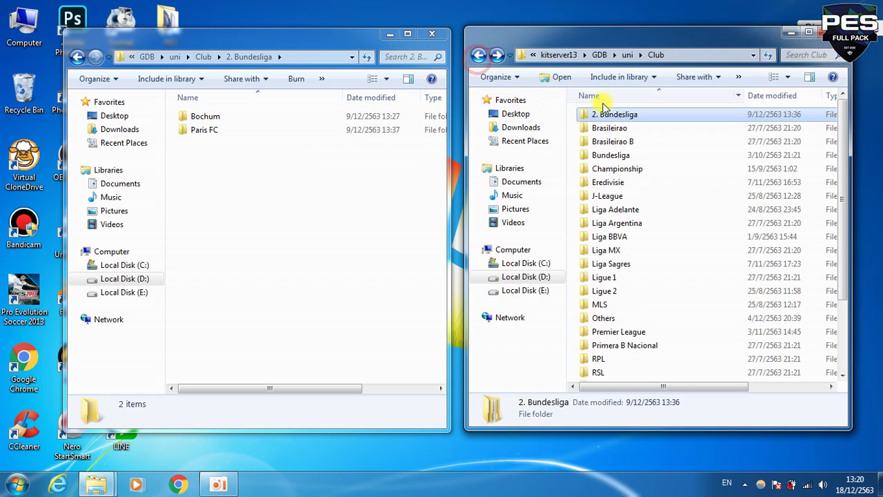
pyautogui.doubleClick(617, 115)
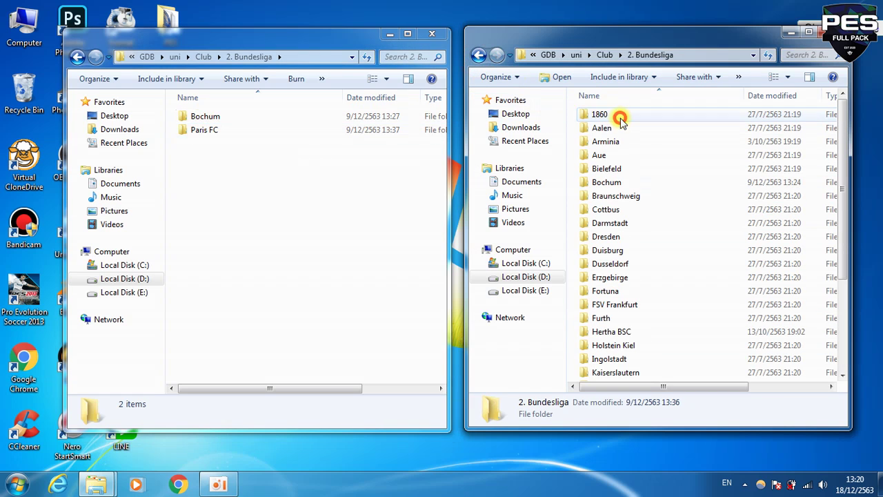
pyautogui.click(616, 182)
pyautogui.rightClick(611, 182)
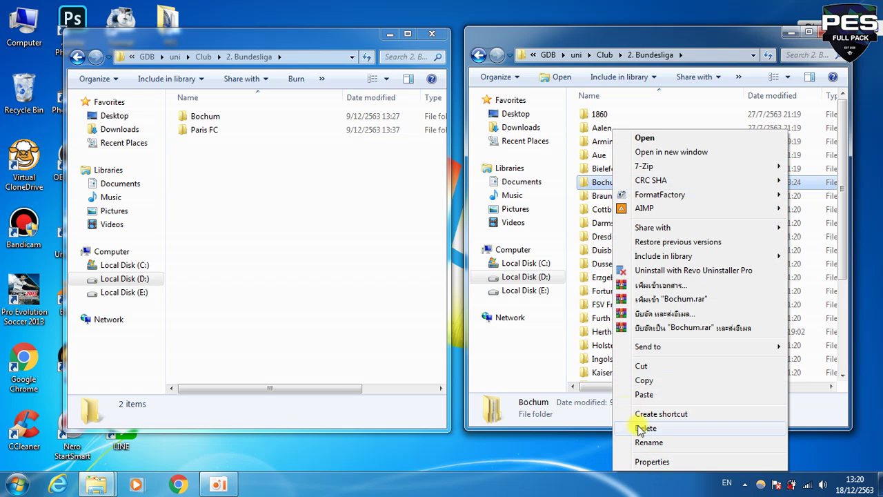
pyautogui.click(646, 429)
pyautogui.click(558, 296)
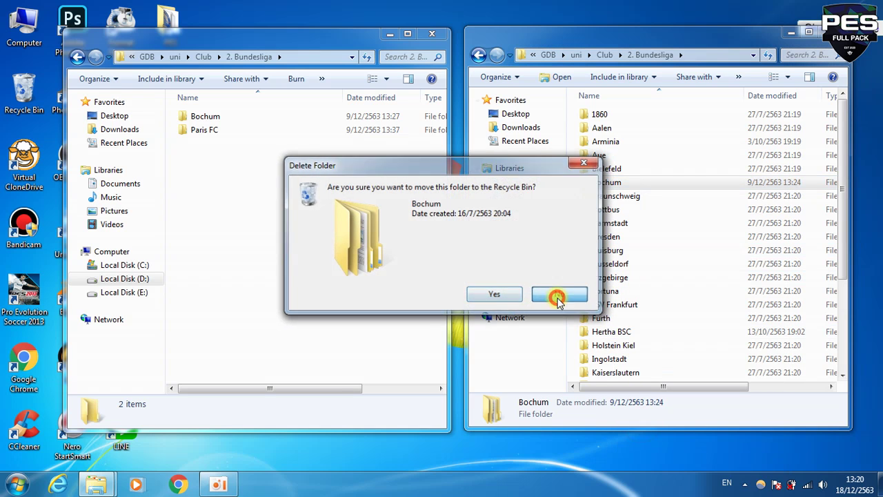
# Copy the mod's Bochum folder.
pyautogui.click(205, 116)
pyautogui.rightClick(200, 117)
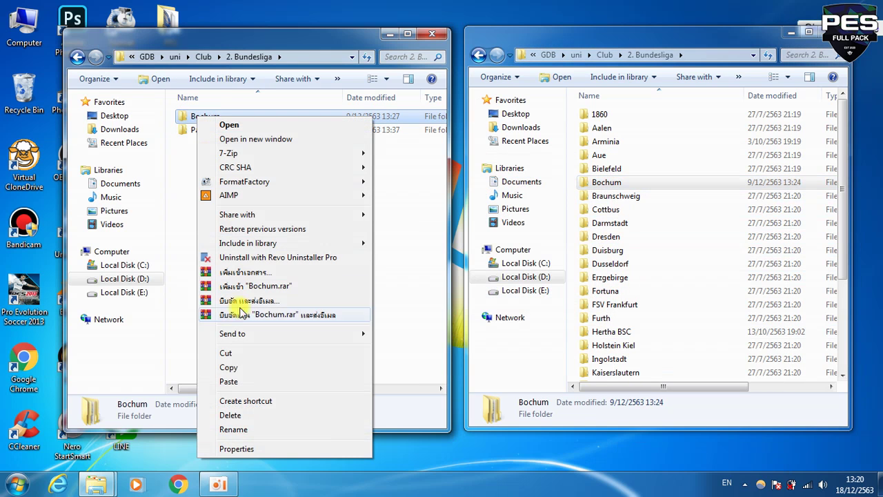
pyautogui.click(230, 367)
pyautogui.rightClick(572, 204)
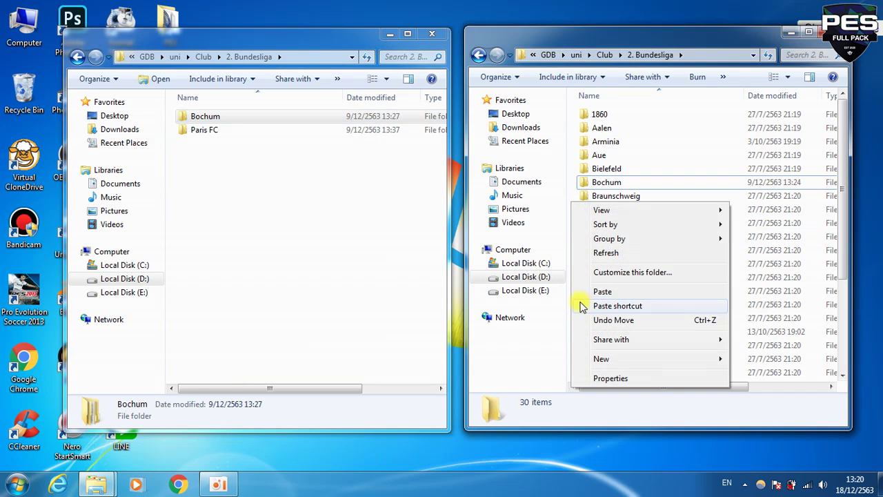
pyautogui.click(298, 238)
# Compare both Bochum folders' ga, gb, gc, pa, pb, pc contents, then return to 2. Bundesliga.
pyautogui.doubleClick(606, 182)
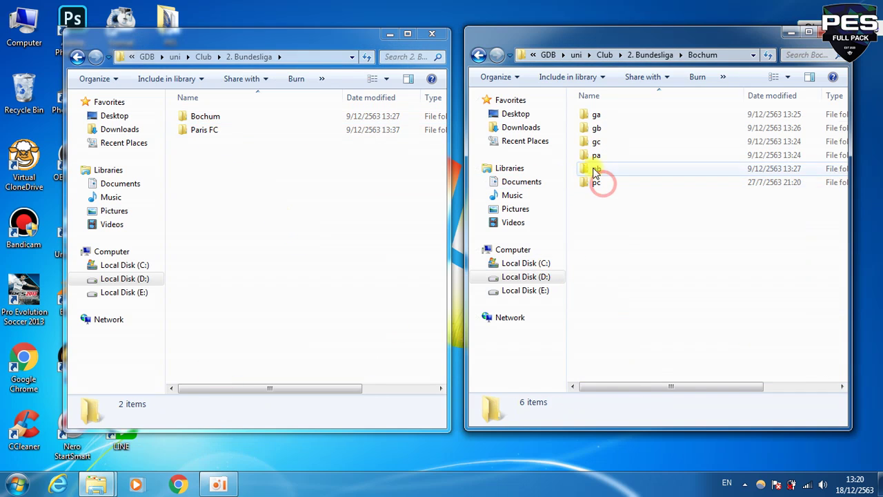
pyautogui.doubleClick(240, 122)
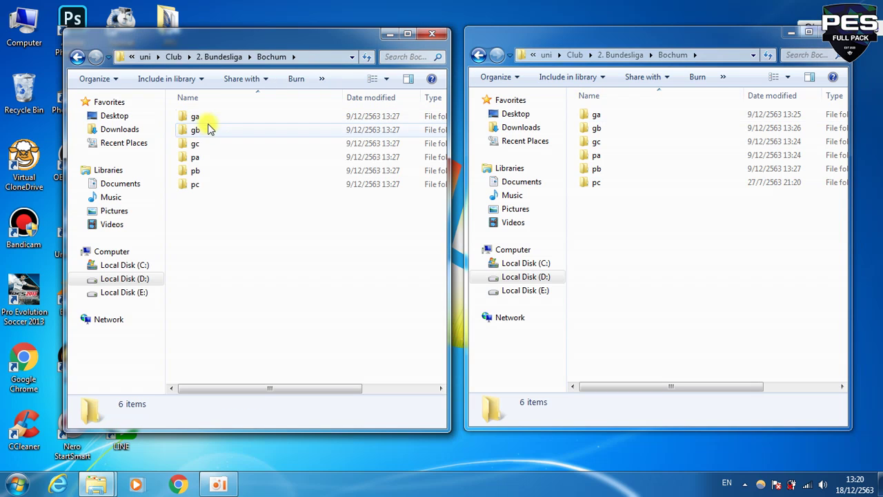
pyautogui.press('BackSpace')
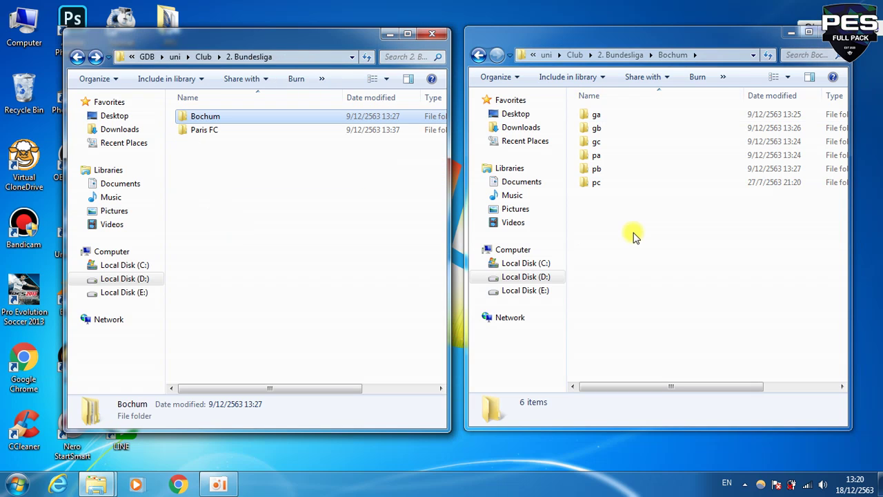
pyautogui.click(634, 236)
pyautogui.press('BackSpace')
# Move both windows up to Club and open their Bundesliga folders.
pyautogui.click(231, 198)
pyautogui.press('BackSpace')
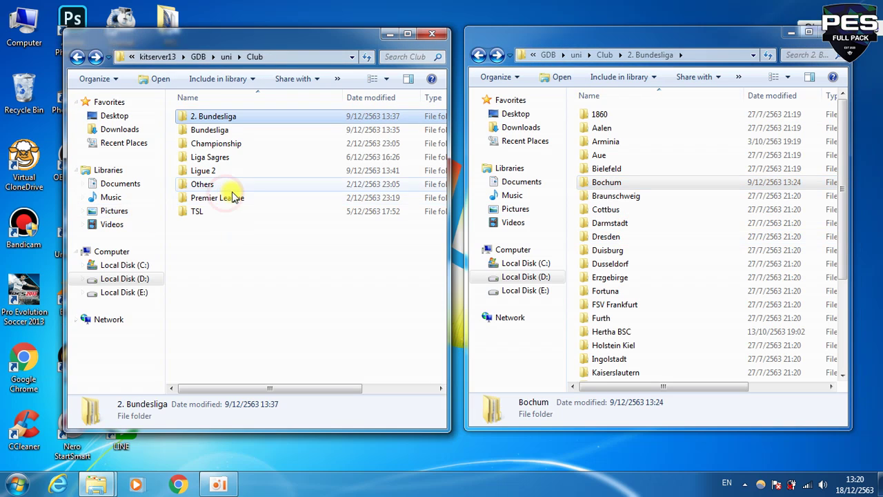
pyautogui.click(624, 198)
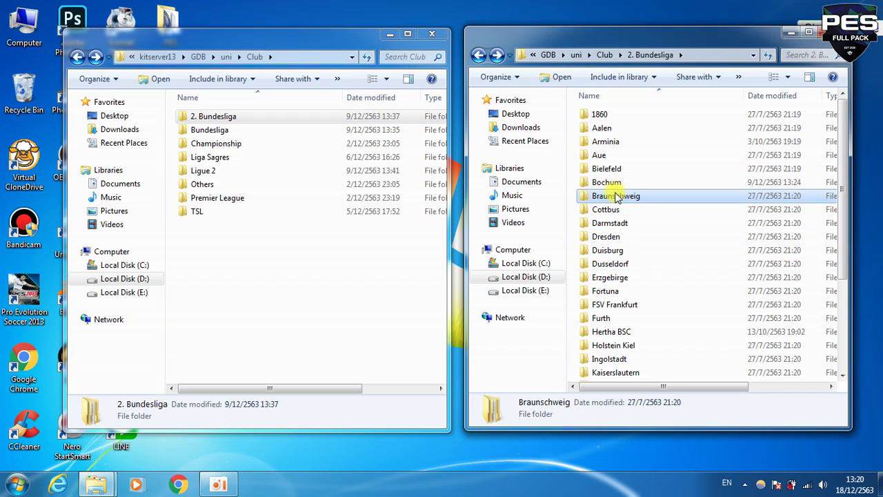
pyautogui.press('BackSpace')
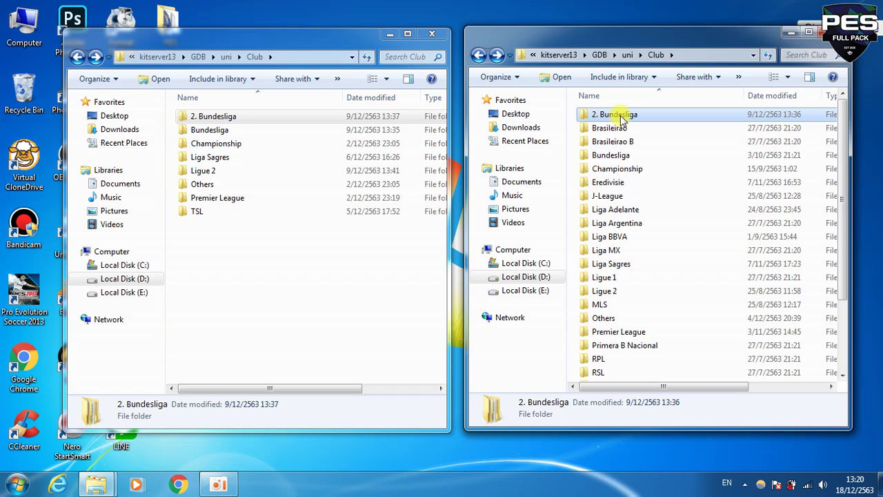
pyautogui.doubleClick(199, 127)
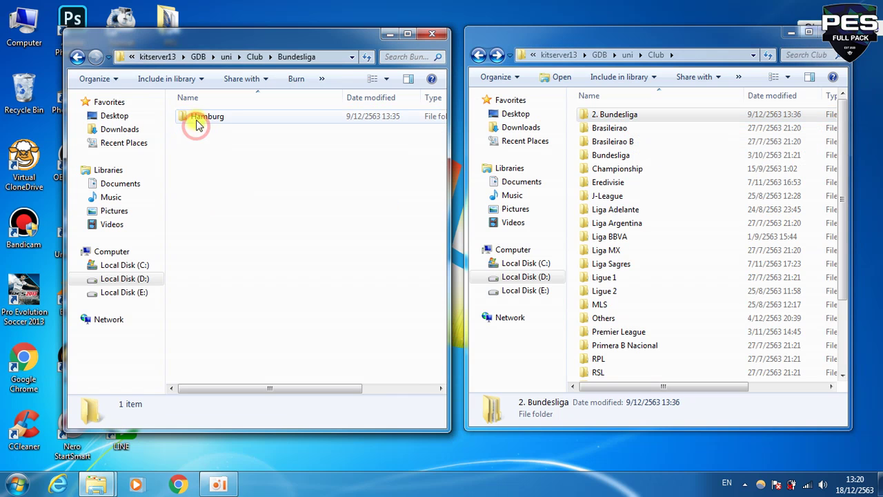
pyautogui.doubleClick(611, 156)
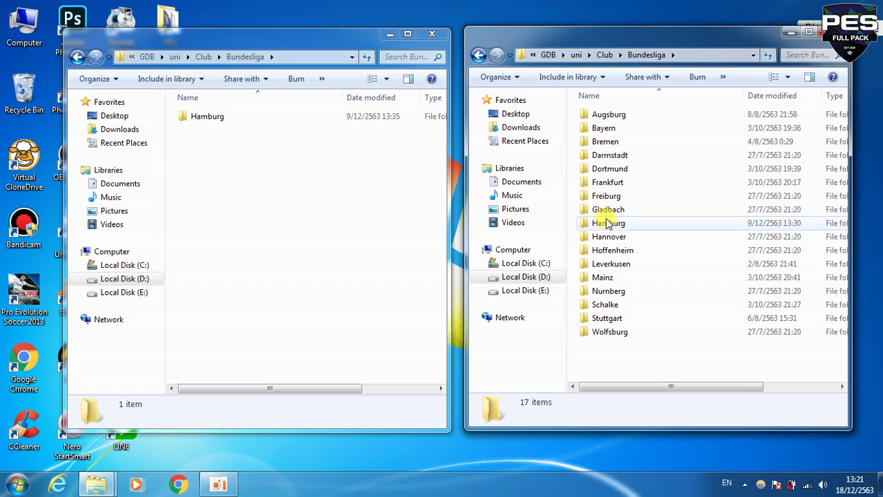
# Start deleting the game's old Hamburg folder, then cancel.
pyautogui.click(608, 222)
pyautogui.rightClick(610, 223)
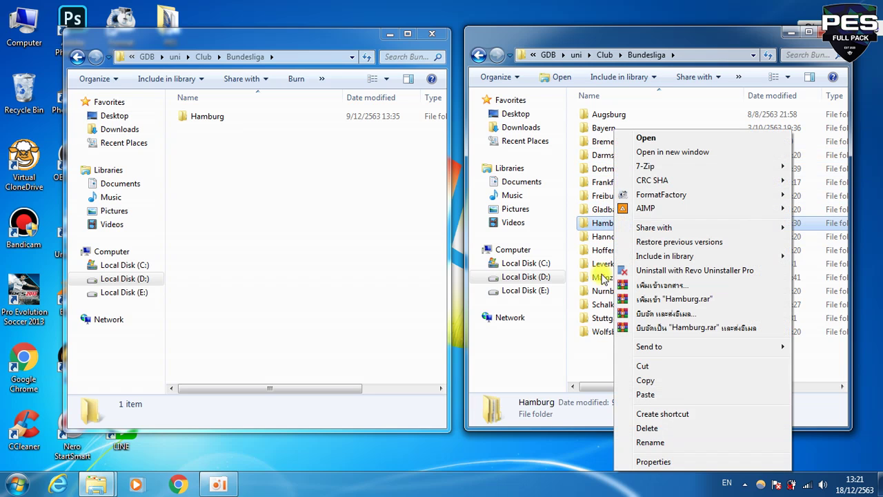
pyautogui.click(649, 428)
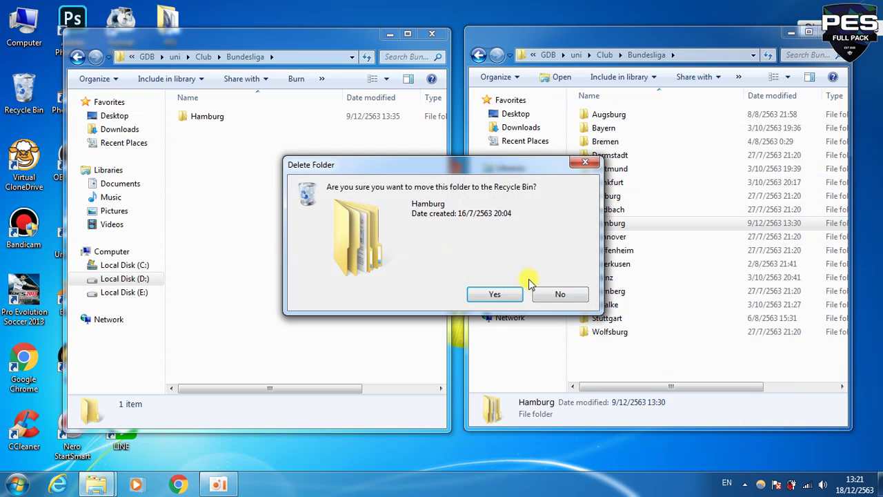
pyautogui.click(560, 294)
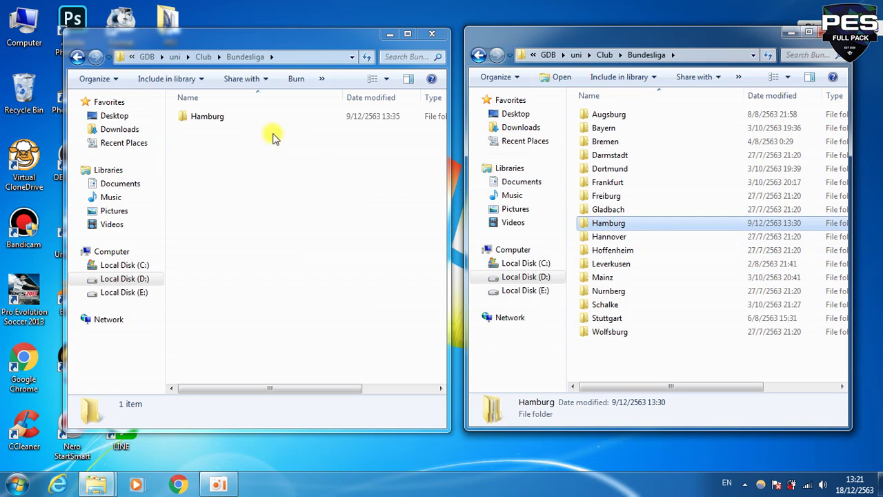
# Copy the mod's Hamburg folder and paste it into the game's Bundesliga folder.
pyautogui.click(203, 118)
pyautogui.rightClick(205, 120)
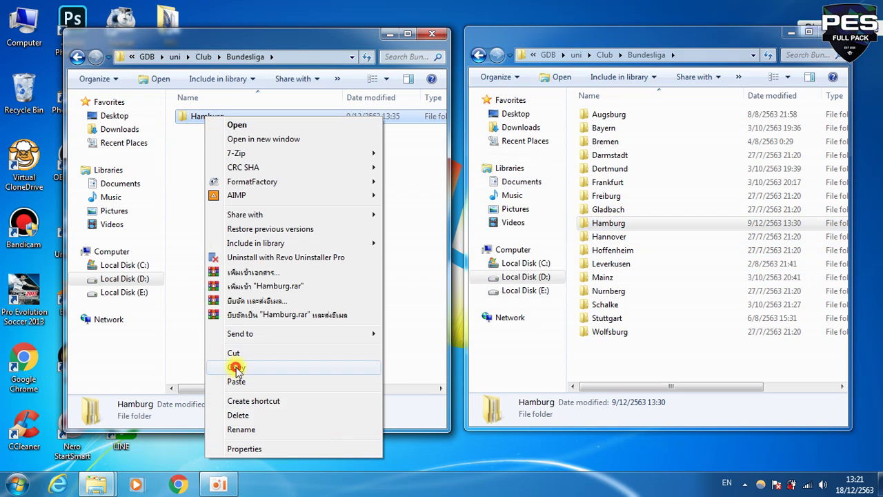
pyautogui.click(235, 368)
pyautogui.click(616, 349)
pyautogui.rightClick(618, 350)
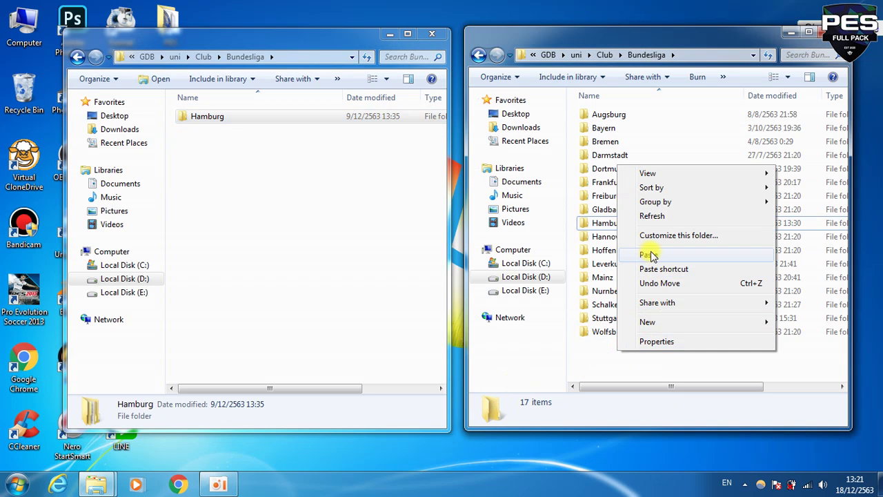
pyautogui.click(591, 356)
# Return both windows to their Club folders.
pyautogui.press('BackSpace')
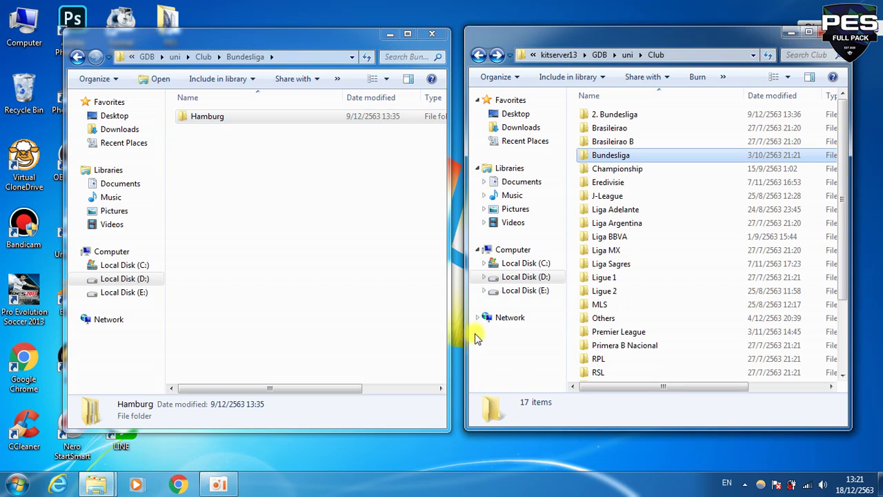
pyautogui.click(308, 260)
pyautogui.press('BackSpace')
# Open the Championship folder in both windows and select Barnsley on each side.
pyautogui.doubleClick(223, 143)
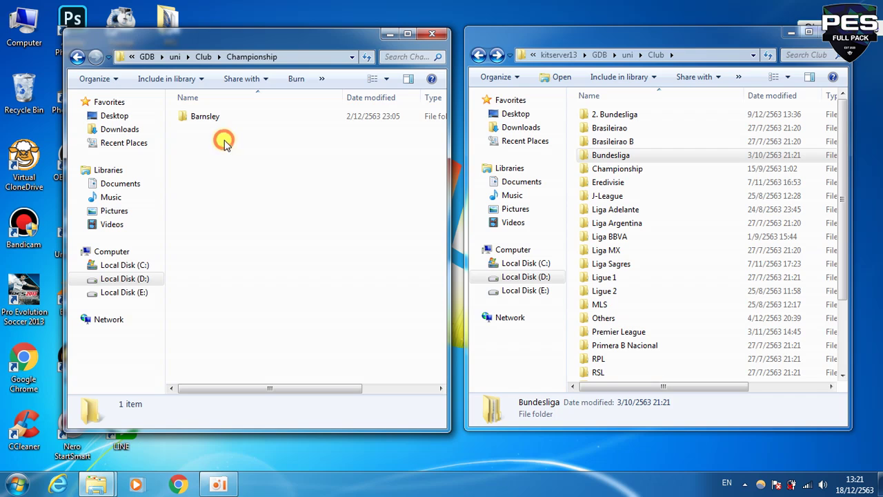
pyautogui.click(605, 170)
pyautogui.doubleClick(605, 170)
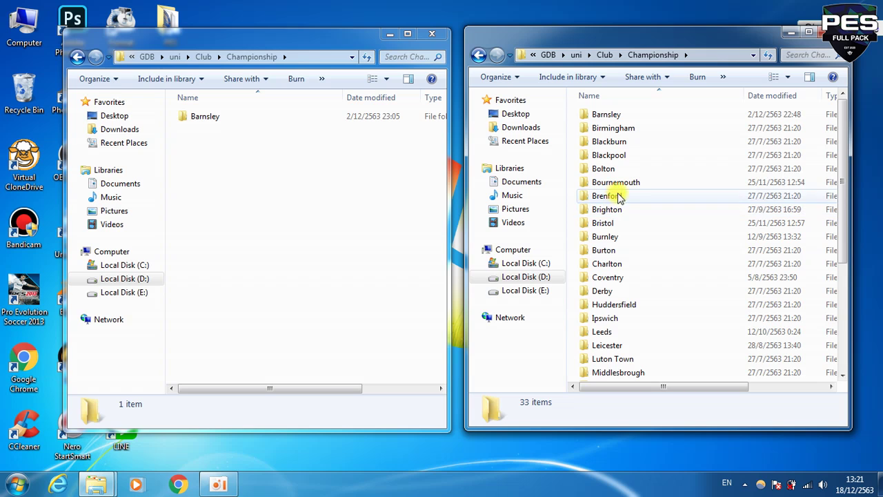
pyautogui.click(611, 118)
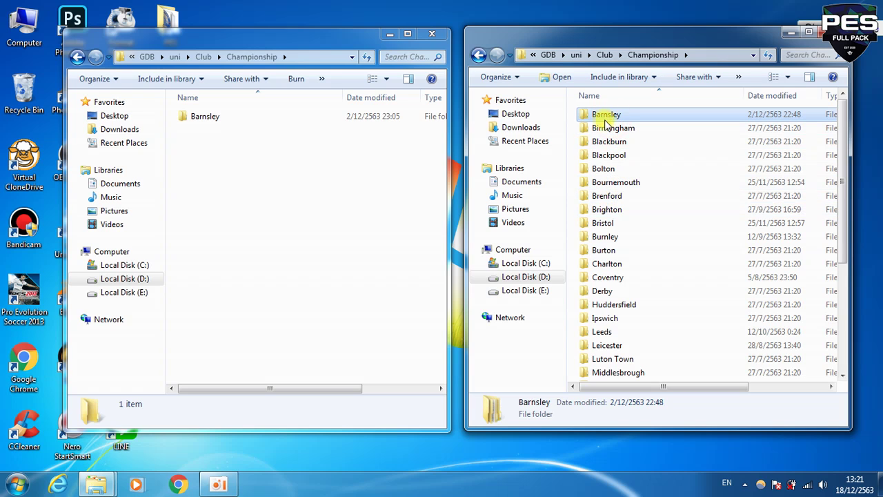
pyautogui.click(225, 117)
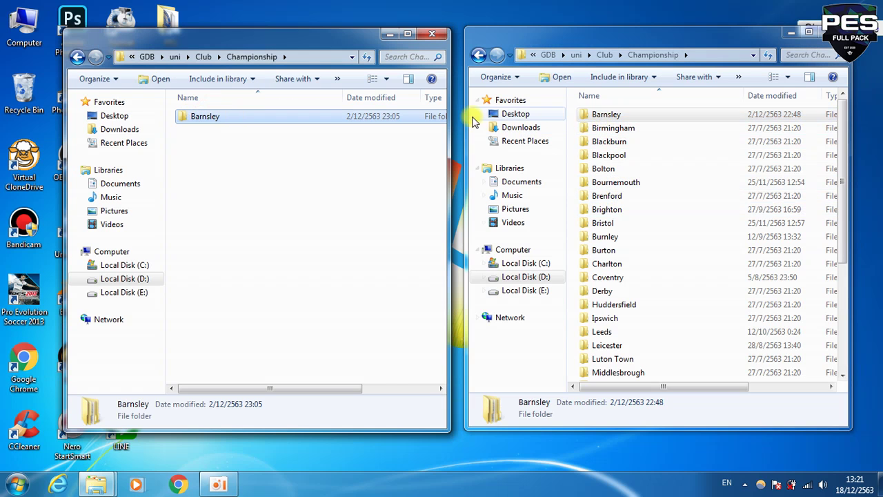
# Cancel deleting the game's old Barnsley folder and copy the mod's Barnsley folder.
pyautogui.rightClick(607, 116)
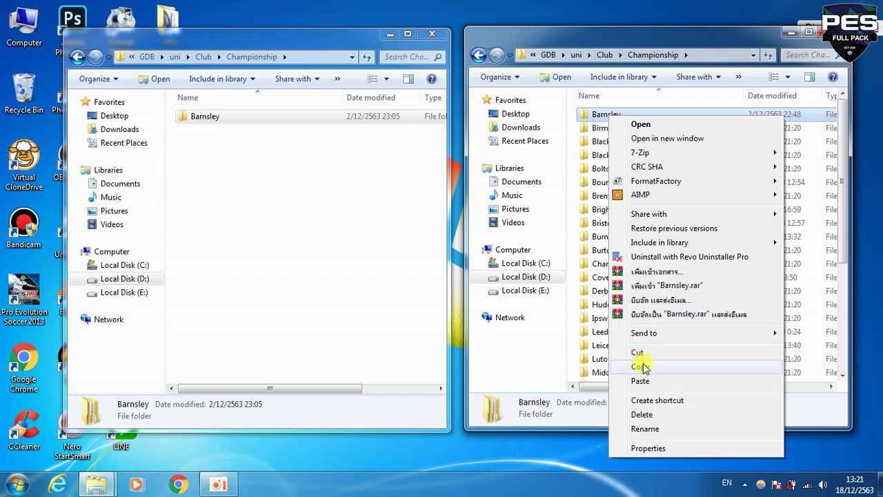
pyautogui.click(643, 413)
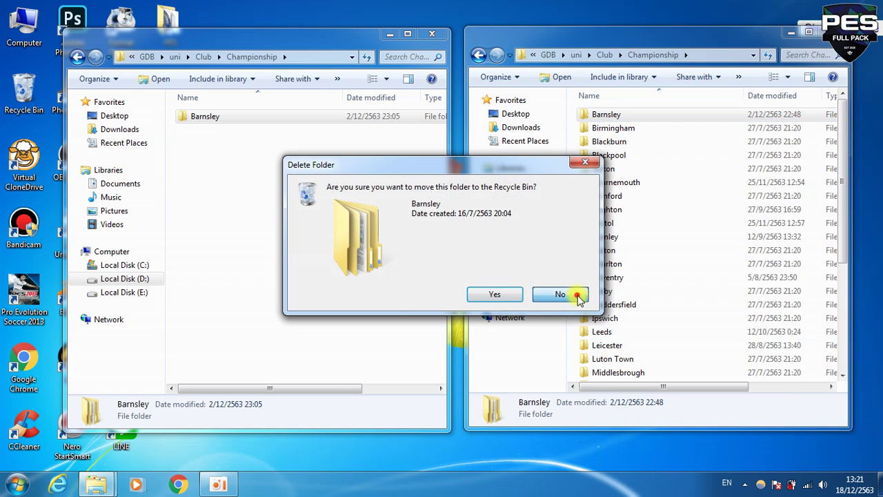
pyautogui.click(560, 295)
pyautogui.rightClick(203, 118)
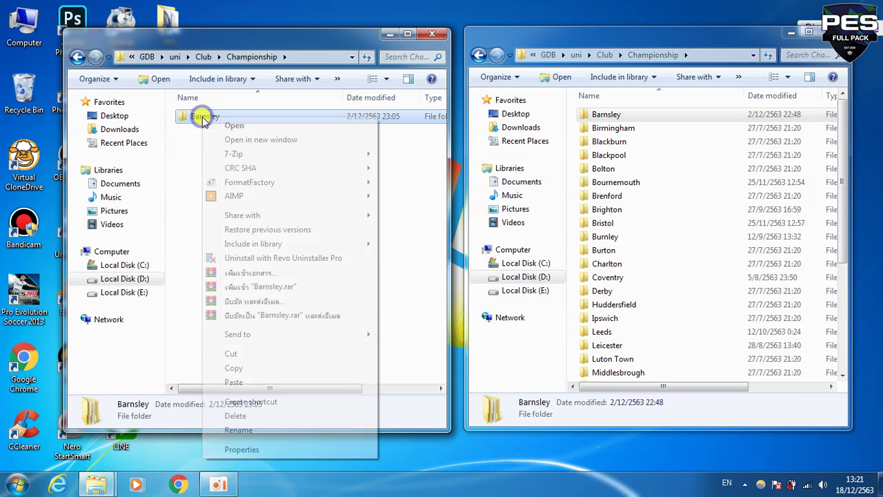
pyautogui.click(233, 368)
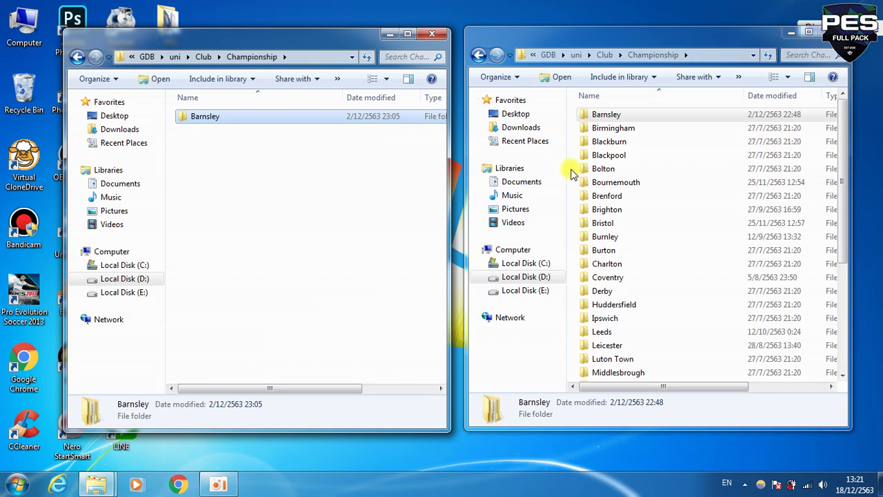
# Again cancel deleting the game's Barnsley folder and recopy the mod's Barnsley folder.
pyautogui.click(604, 117)
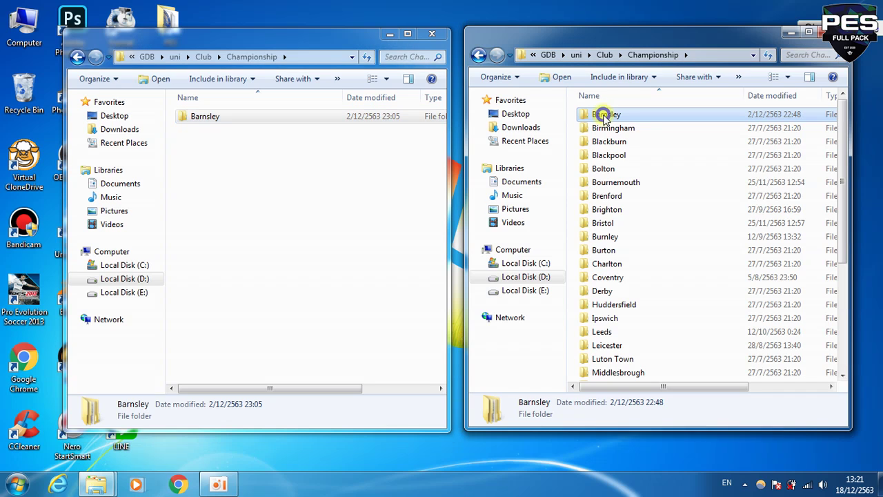
pyautogui.rightClick(604, 117)
pyautogui.click(636, 413)
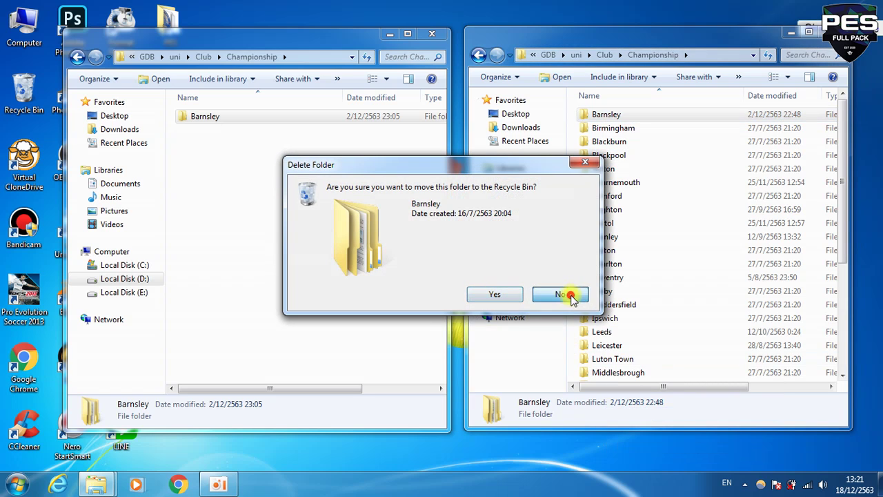
pyautogui.click(570, 295)
pyautogui.click(205, 116)
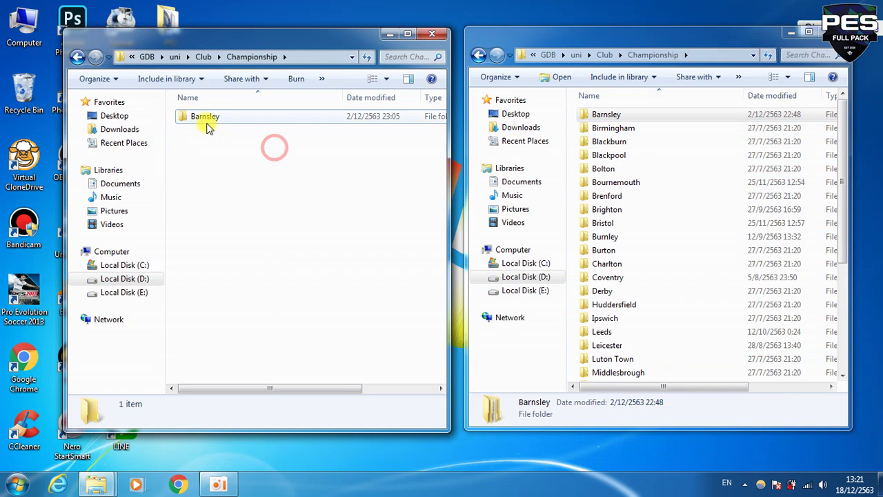
pyautogui.rightClick(204, 116)
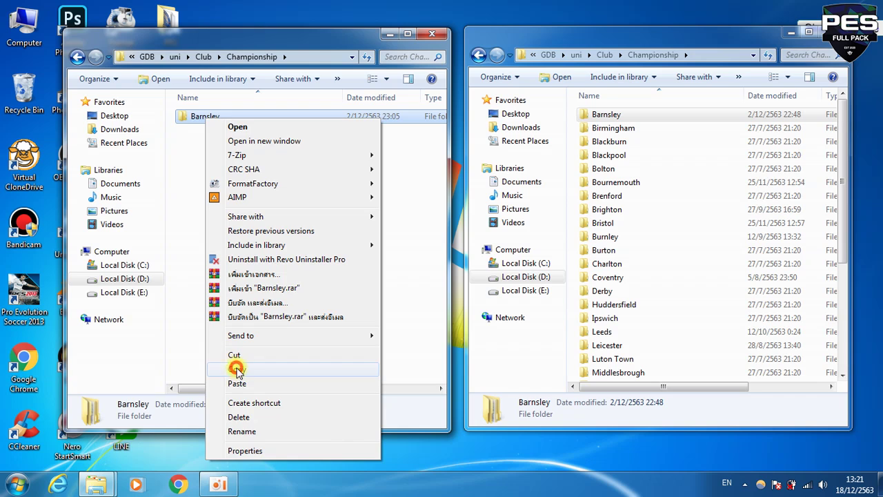
pyautogui.click(237, 369)
# Paste Barnsley into the game's Championship folder.
pyautogui.rightClick(573, 196)
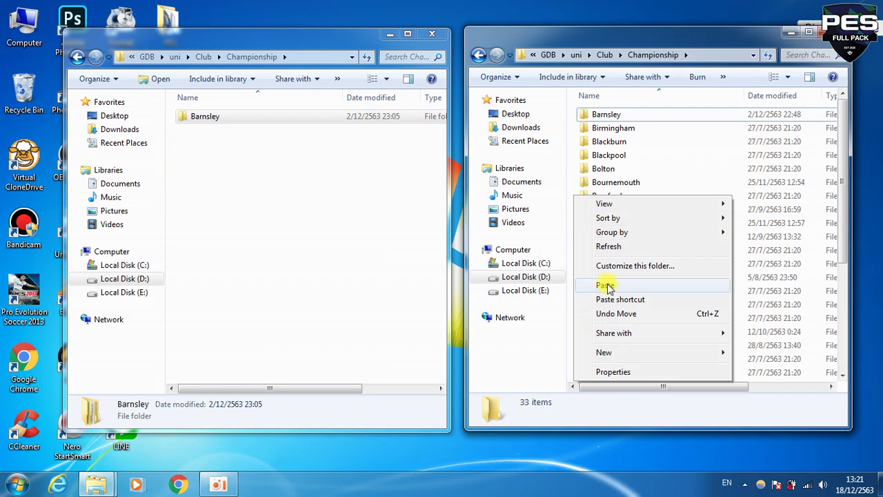
pyautogui.click(285, 205)
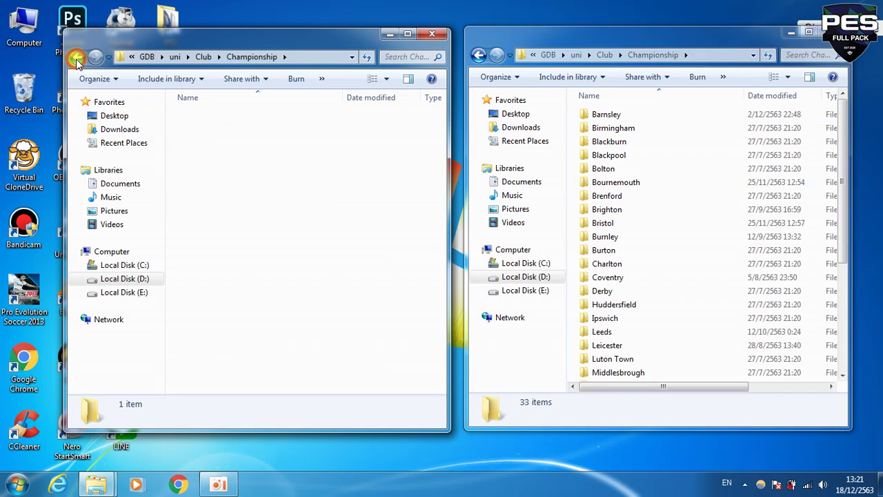
pyautogui.click(78, 56)
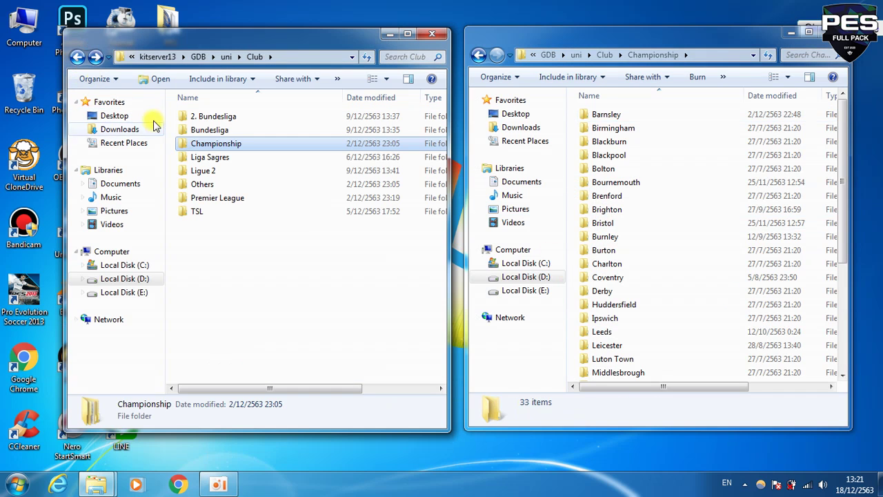
# Navigate both windows up to uni and into their National folders.
pyautogui.doubleClick(203, 200)
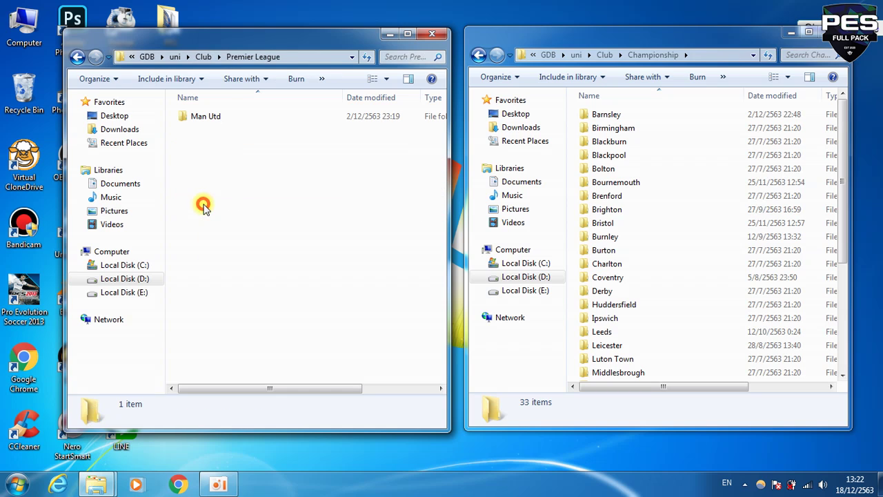
pyautogui.click(76, 57)
pyautogui.click(76, 57)
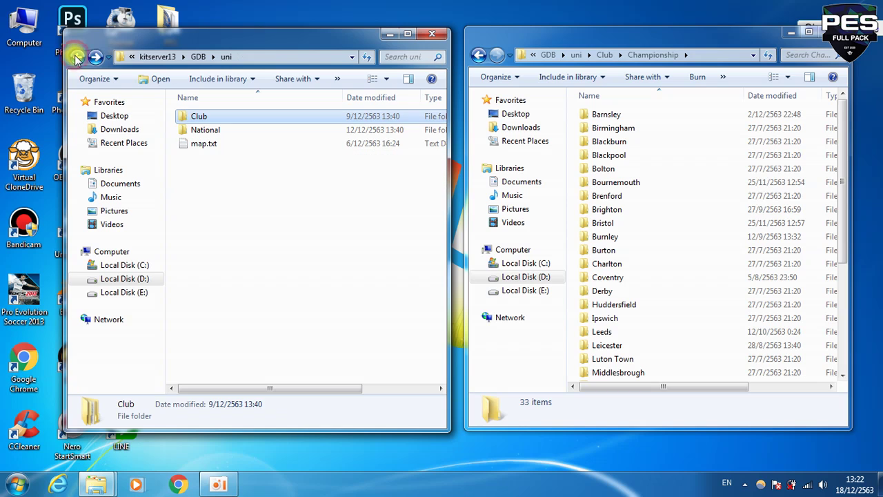
pyautogui.doubleClick(205, 129)
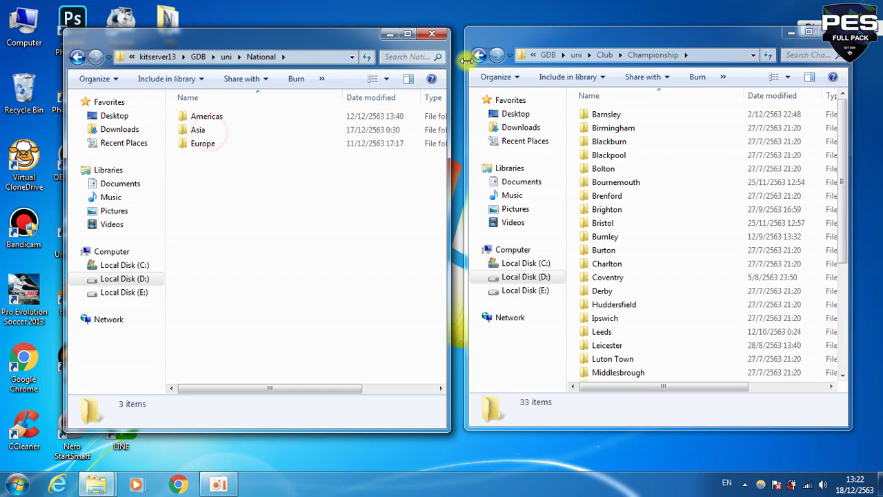
pyautogui.click(478, 55)
pyautogui.click(481, 55)
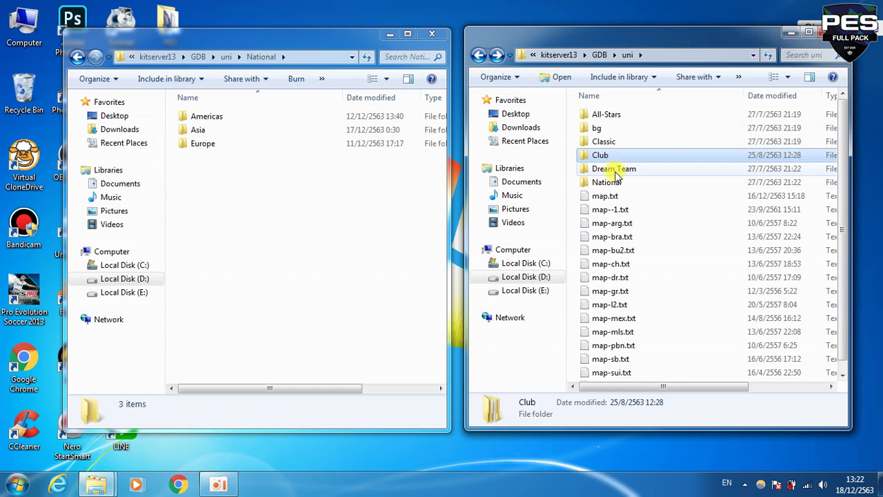
pyautogui.doubleClick(610, 179)
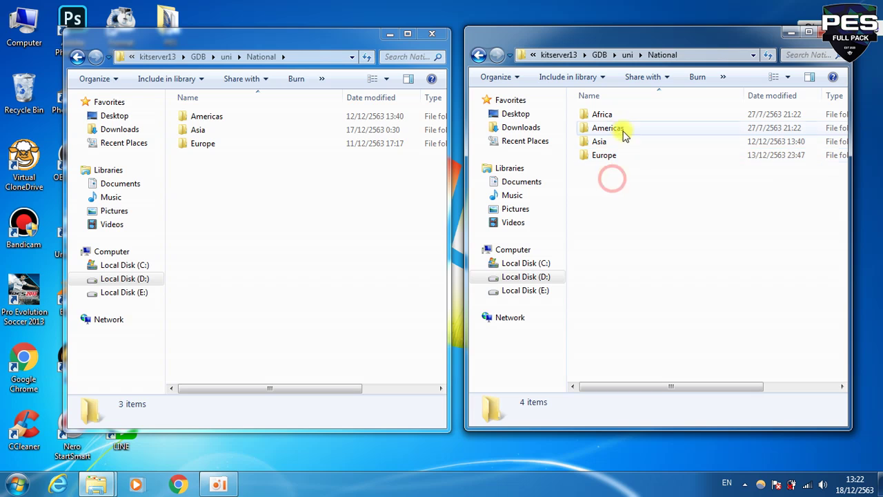
# Open Americas in both windows and bring up options for the game's Canada folder.
pyautogui.doubleClick(597, 131)
pyautogui.doubleClick(241, 116)
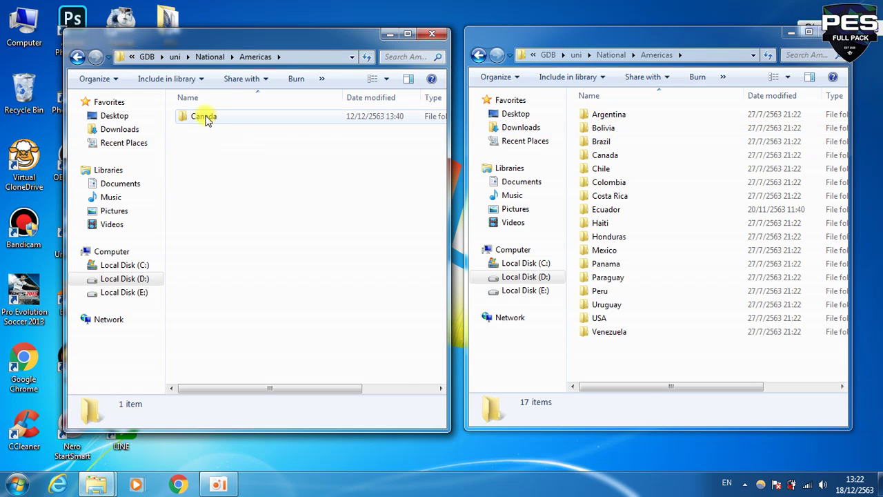
pyautogui.click(602, 155)
pyautogui.rightClick(609, 155)
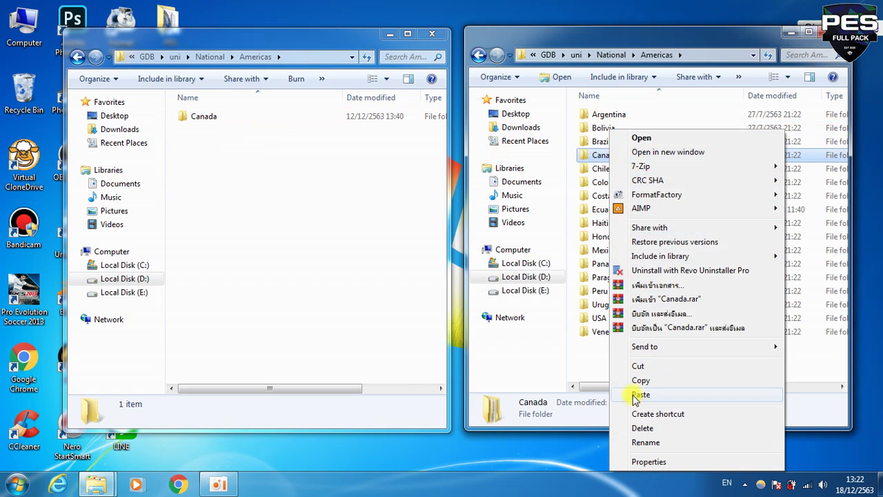
# Copy the mod's Canada folder, then dismiss the game's paste menu without pasting.
pyautogui.click(308, 281)
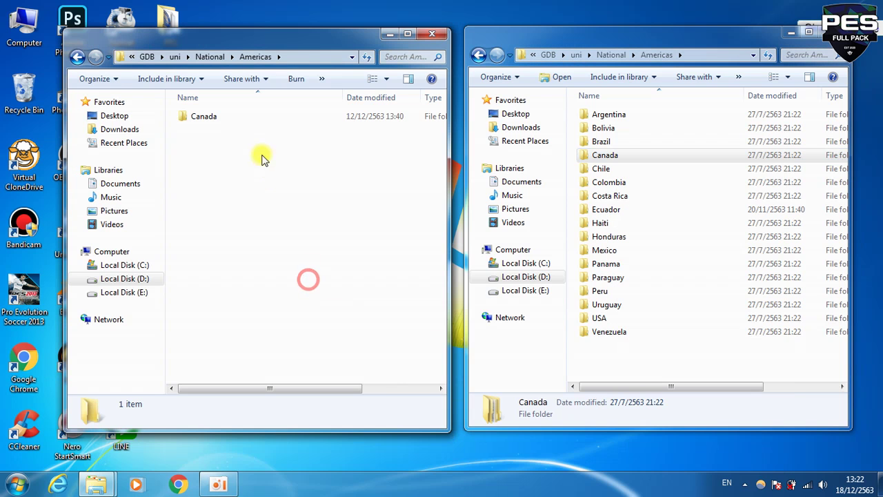
pyautogui.click(200, 116)
pyautogui.rightClick(198, 116)
pyautogui.click(227, 367)
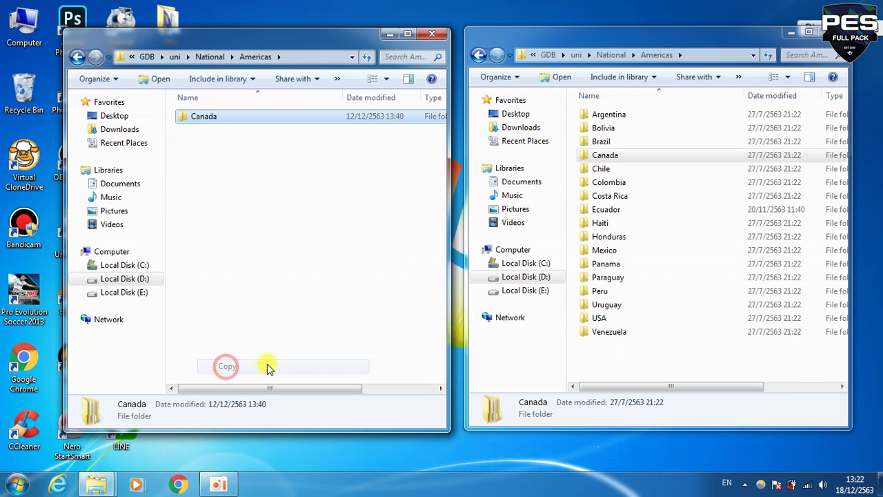
pyautogui.rightClick(657, 349)
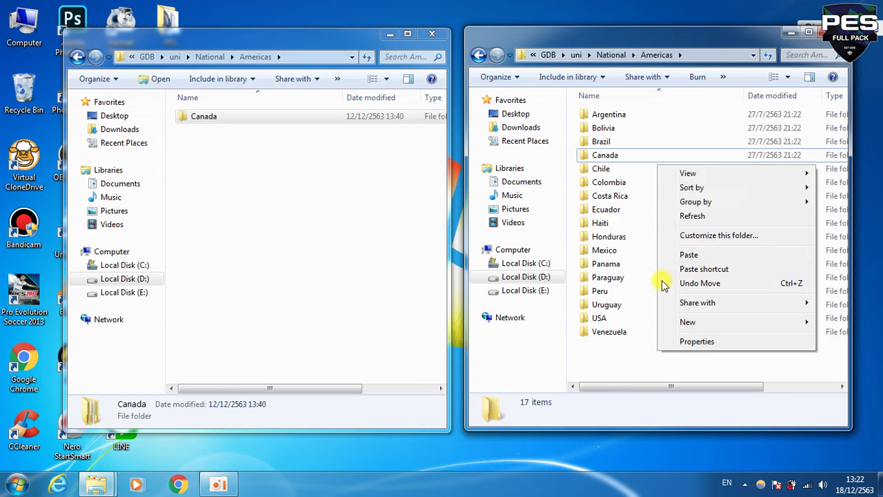
pyautogui.click(604, 356)
# Return both windows to National and open their Asia folders.
pyautogui.press('BackSpace')
pyautogui.click(241, 192)
pyautogui.press('BackSpace')
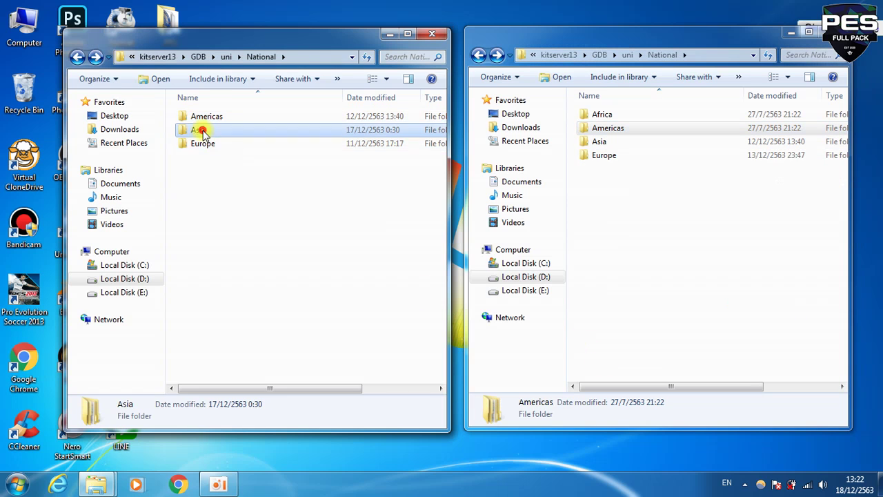
pyautogui.doubleClick(200, 130)
pyautogui.doubleClick(600, 141)
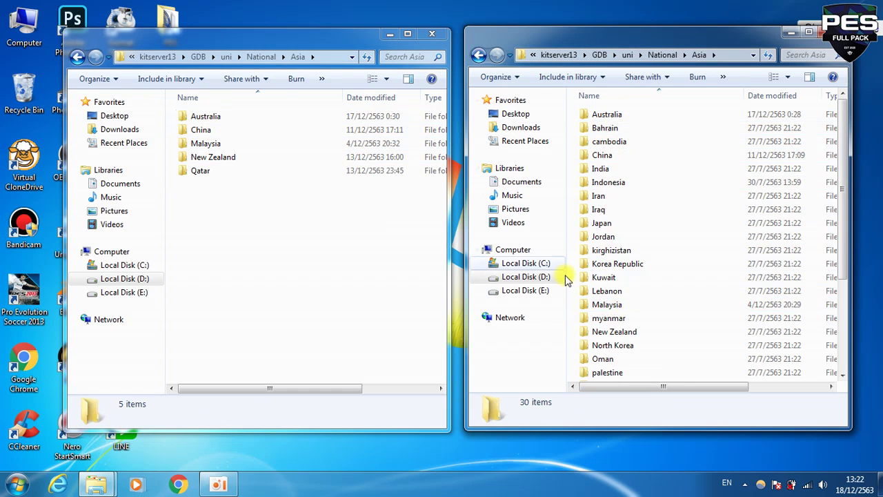
# Select the mod's Qatar, Malaysia, China and Australia folders in turn.
pyautogui.click(264, 218)
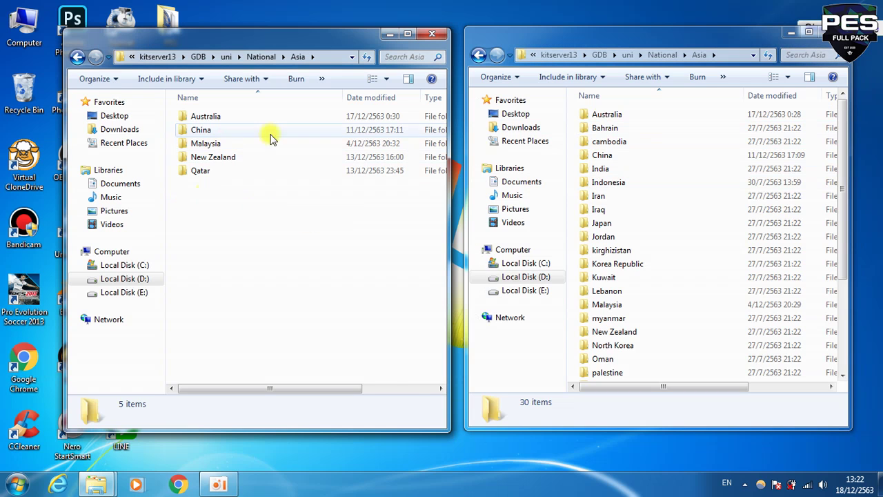
pyautogui.click(199, 170)
pyautogui.click(205, 141)
pyautogui.click(201, 131)
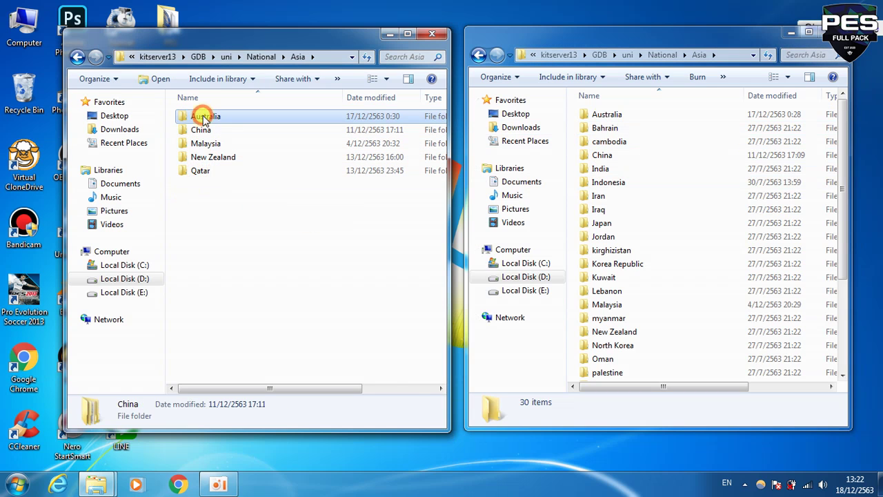
pyautogui.click(202, 117)
pyautogui.click(568, 133)
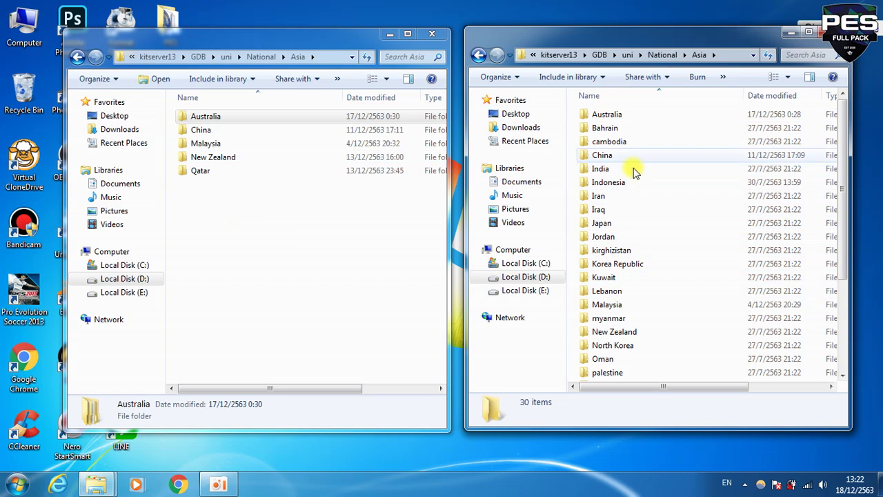
# Copy all five Asia kit folders and paste them into the game's Asia folder.
pyautogui.moveTo(231, 203); pyautogui.dragTo(201, 122)
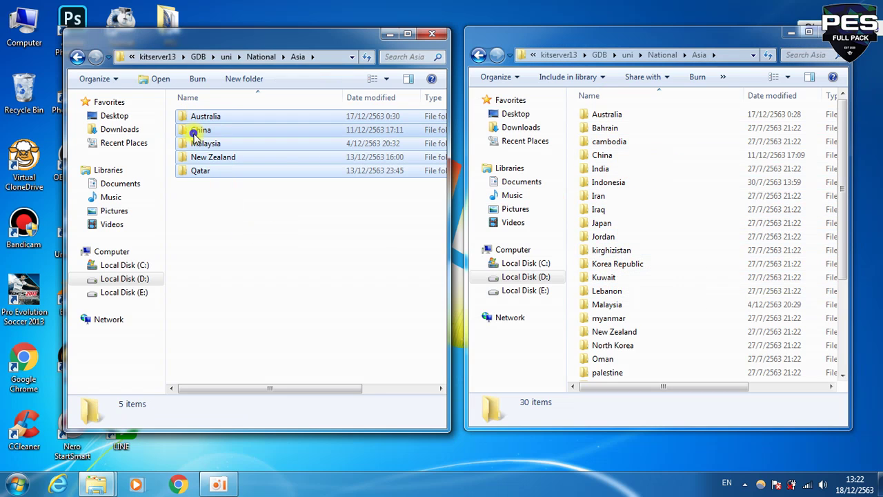
pyautogui.rightClick(200, 127)
pyautogui.click(291, 338)
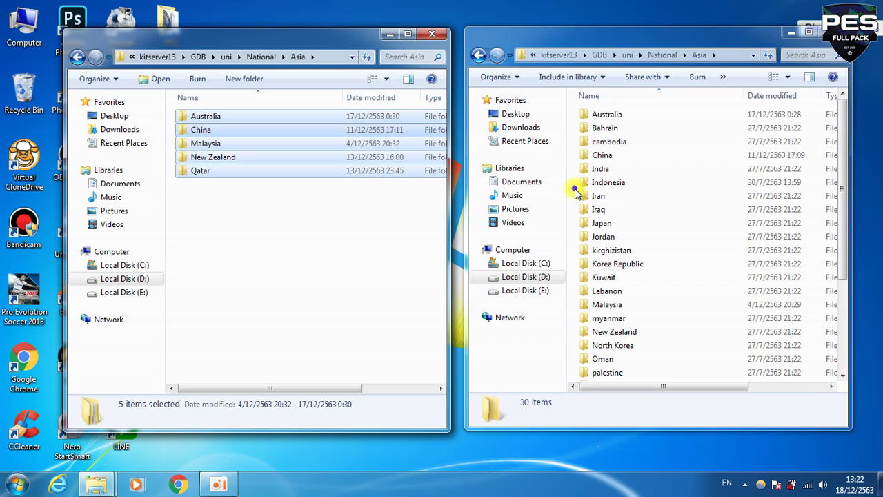
pyautogui.rightClick(575, 191)
pyautogui.click(597, 388)
# Back the mod window up to its kitserver13 folder.
pyautogui.click(291, 273)
pyautogui.press('BackSpace')
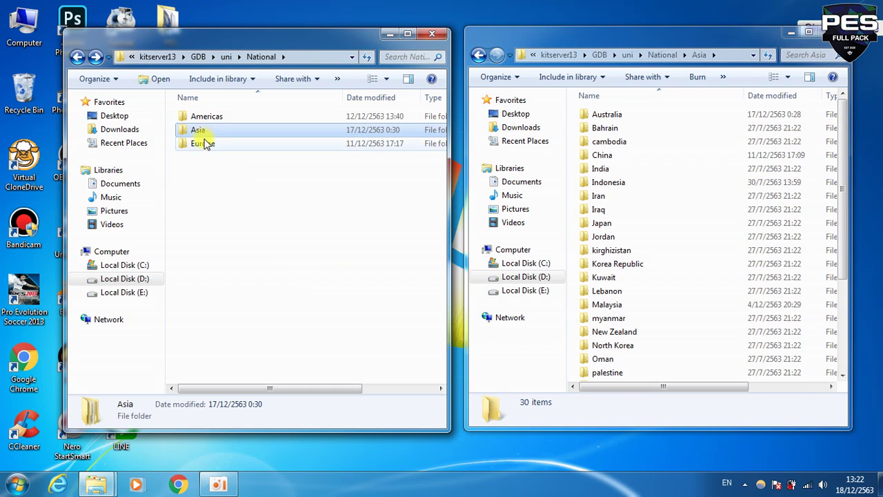
pyautogui.press('BackSpace')
pyautogui.press('BackSpace')
pyautogui.press('BackSpace')
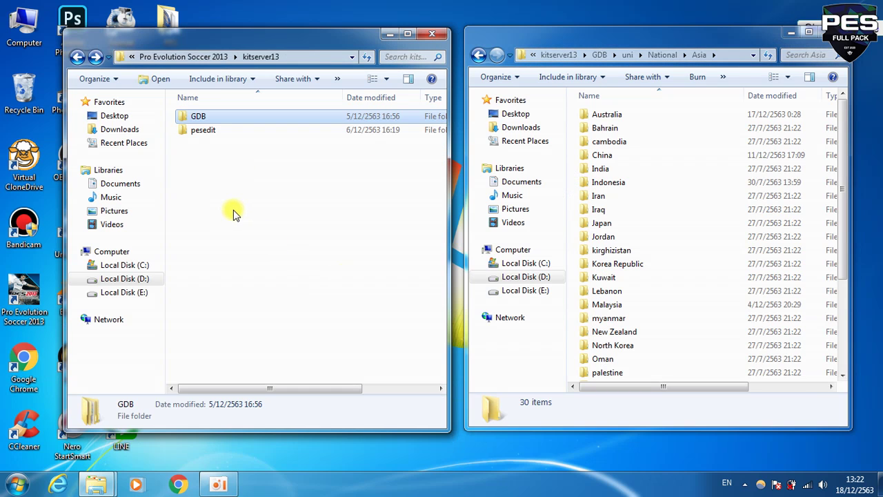
# Move the mod window up to Update 6.0 and the game window up to GDB.
pyautogui.press('BackSpace')
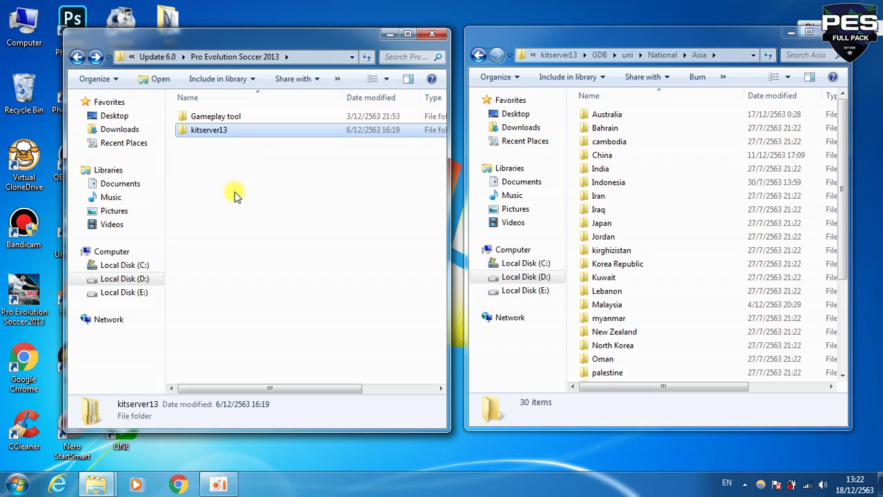
pyautogui.press('BackSpace')
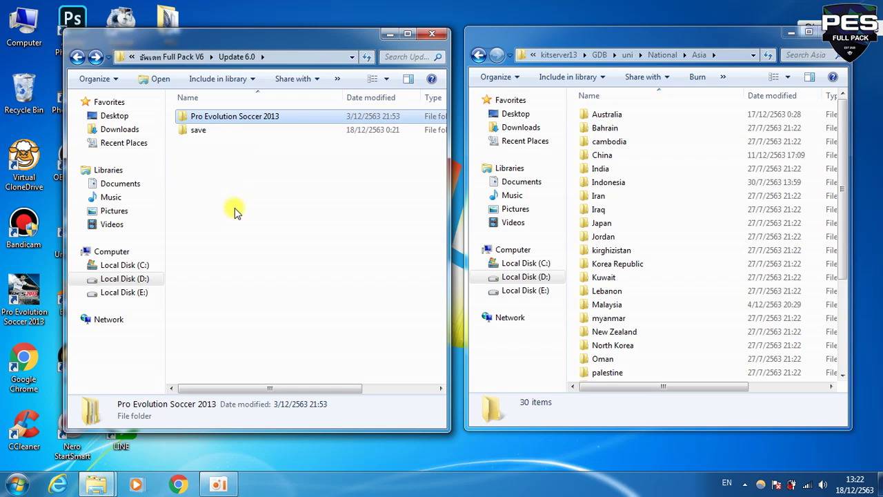
pyautogui.click(234, 212)
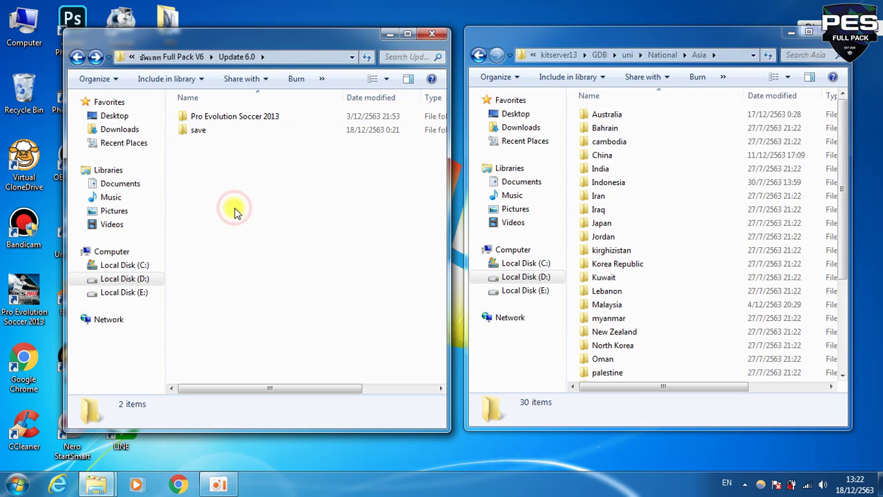
pyautogui.click(572, 153)
pyautogui.press('BackSpace')
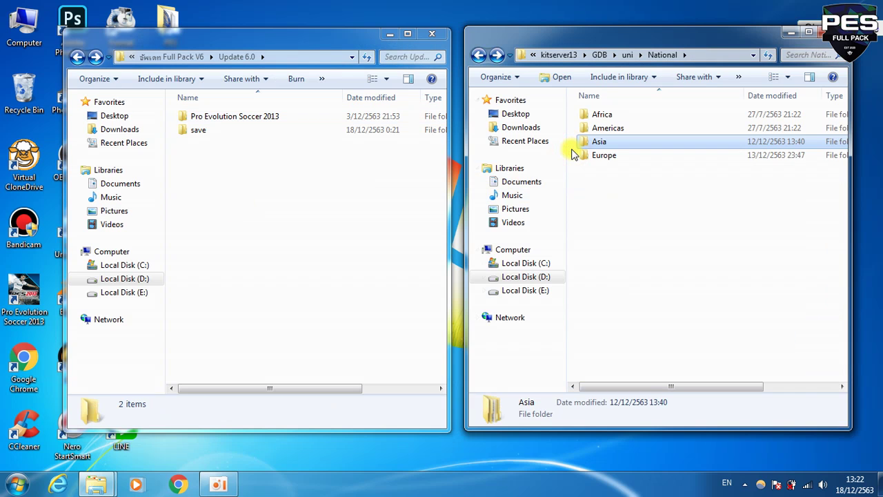
pyautogui.click(641, 207)
pyautogui.press('BackSpace')
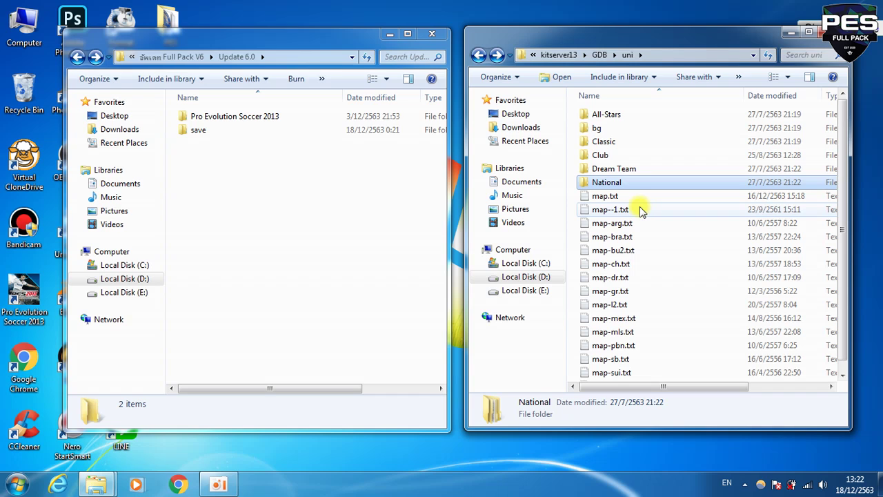
pyautogui.press('BackSpace')
pyautogui.press('BackSpace')
pyautogui.press('BackSpace')
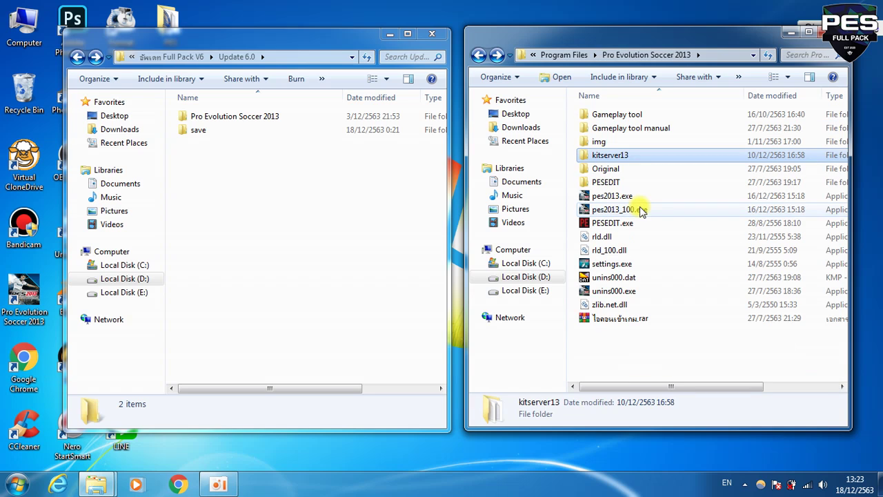
# Take the mod window up to the Full Pack folder and widen it slightly.
pyautogui.click(335, 214)
pyautogui.press('BackSpace')
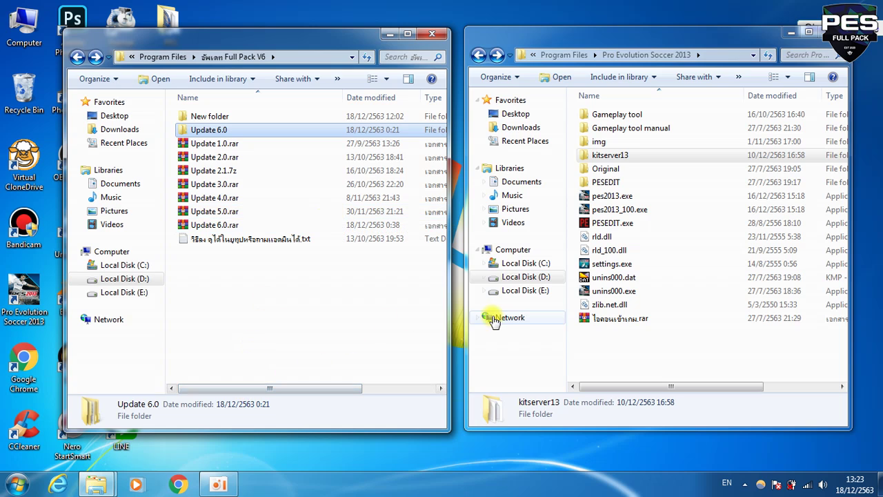
pyautogui.moveTo(450, 319); pyautogui.dragTo(463, 319)
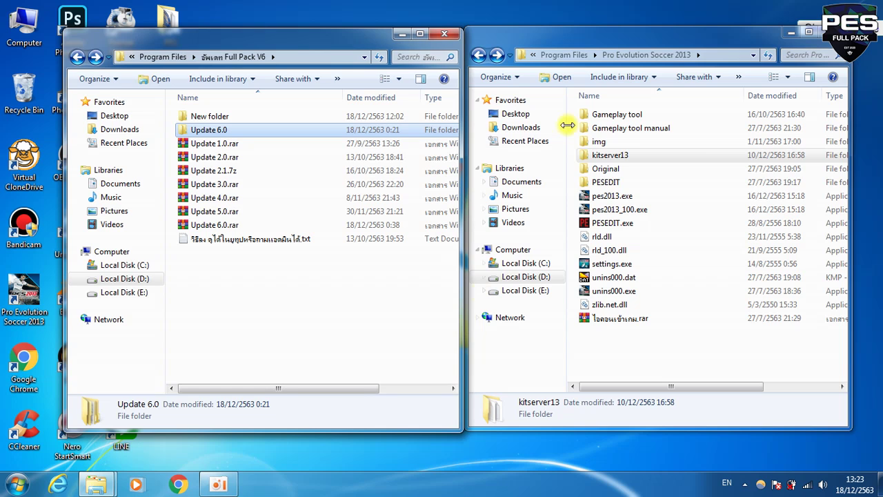
# Nudge both Explorer windows into place, then raise the oCam recorder and move it higher.
pyautogui.moveTo(602, 37); pyautogui.dragTo(602, 34)
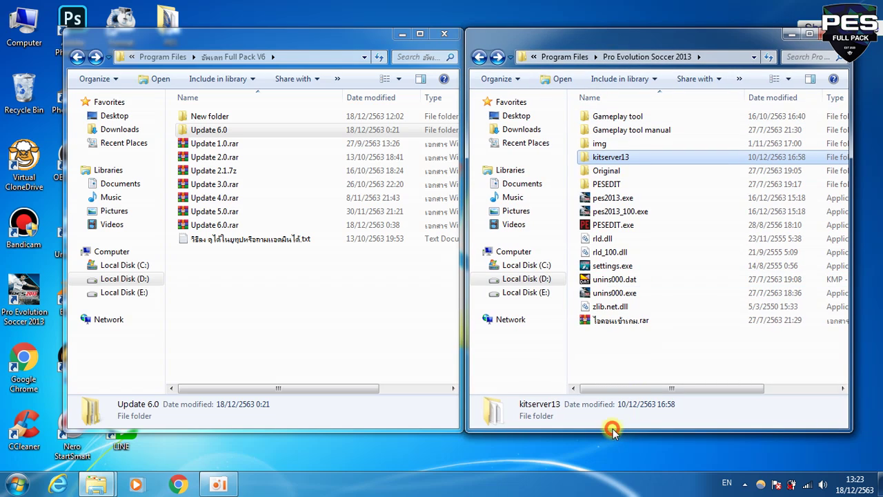
pyautogui.moveTo(612, 430); pyautogui.dragTo(617, 430)
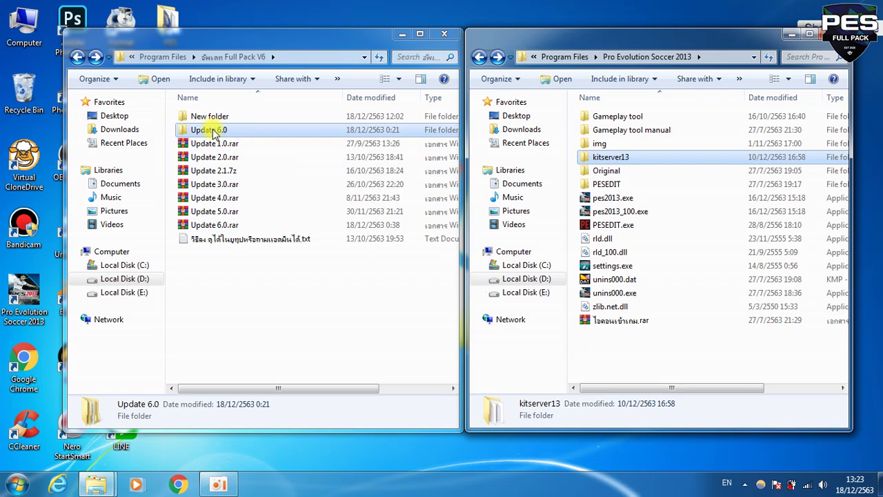
pyautogui.click(212, 131)
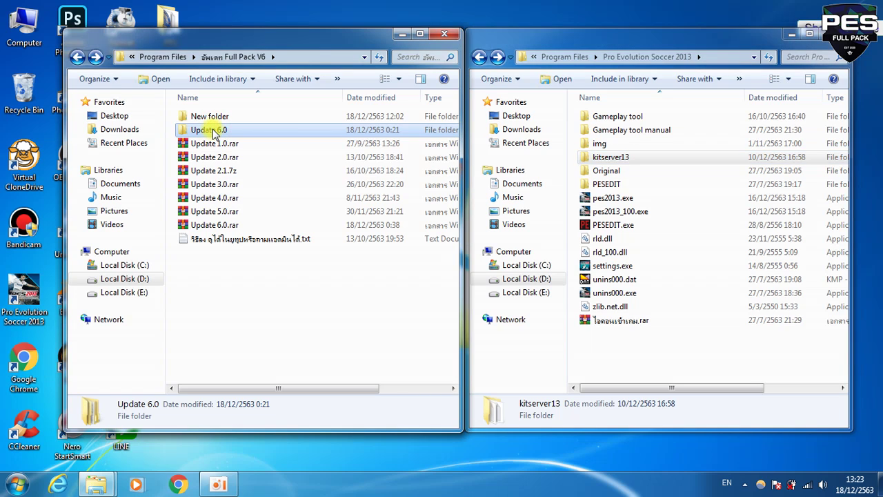
pyautogui.click(252, 286)
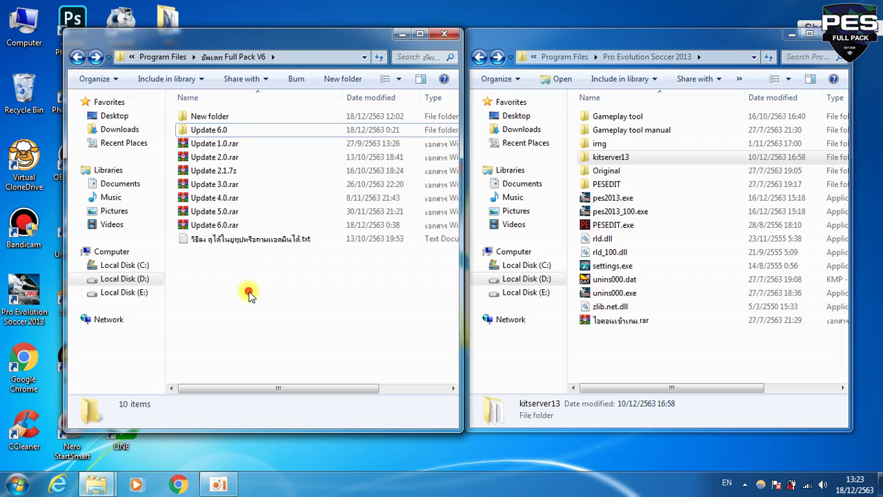
pyautogui.click(219, 484)
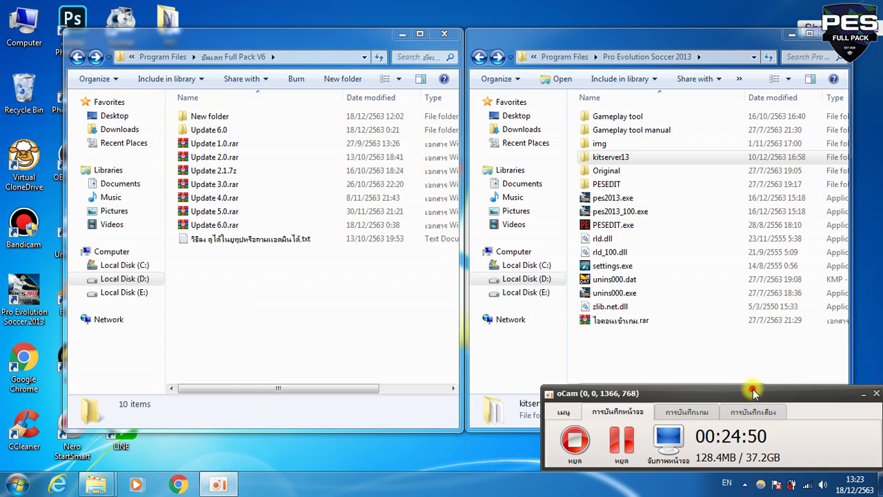
pyautogui.moveTo(753, 393); pyautogui.dragTo(747, 339)
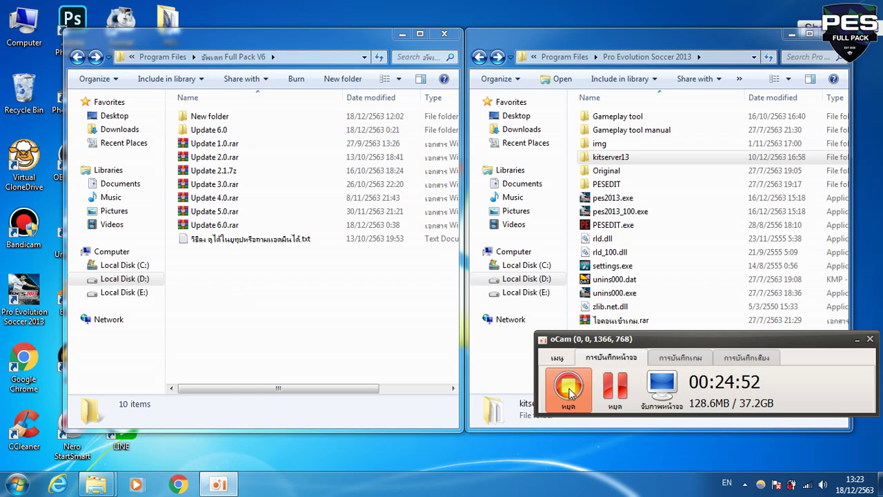